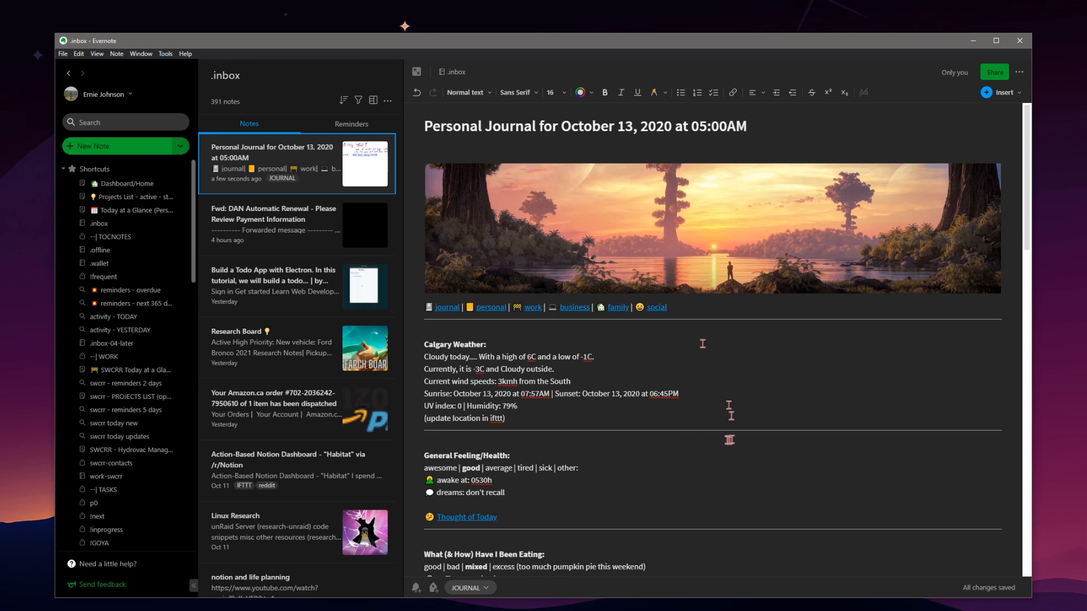
- Skim the October 13, 2020 personal journal note down to End of Day Close Out, returning to its weather and health sections
{"action": "scroll", "coordinate": [730, 439], "scroll_direction": "down", "scroll_amount": 10}
{"action": "scroll", "coordinate": [740, 437], "scroll_direction": "down", "scroll_amount": 10}
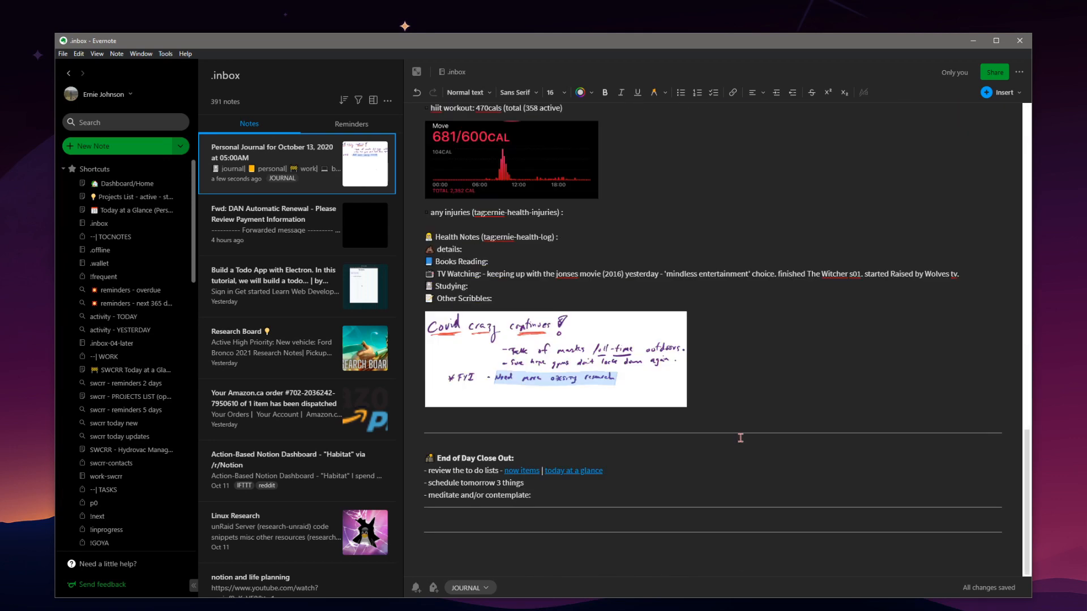
{"action": "scroll", "coordinate": [740, 438], "scroll_direction": "up", "scroll_amount": 20}
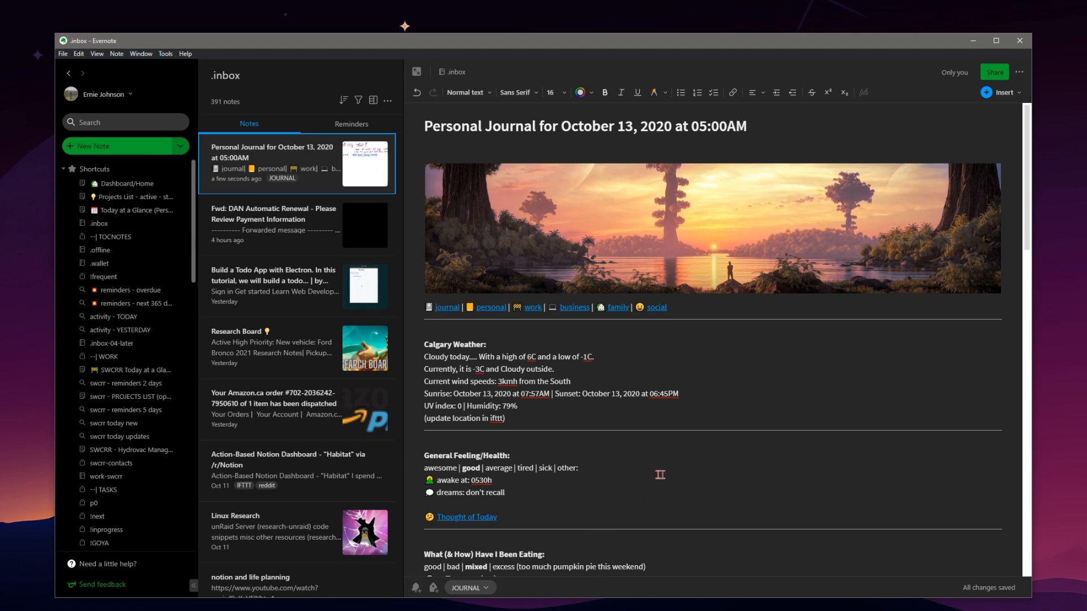
{"action": "scroll", "coordinate": [656, 482], "scroll_direction": "down", "scroll_amount": 3}
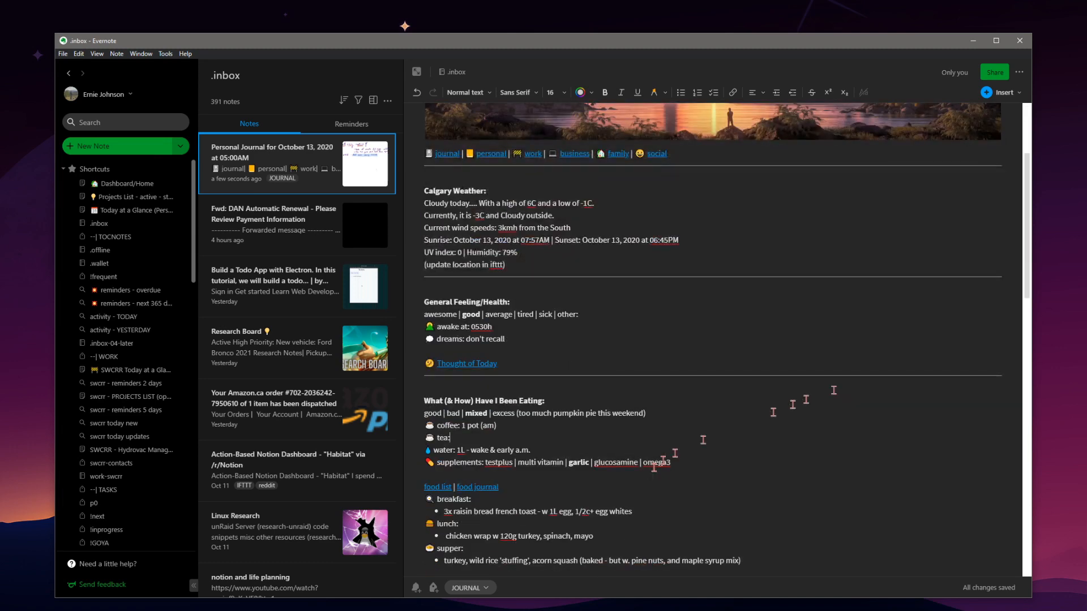
{"action": "left_click", "coordinate": [755, 441]}
{"action": "scroll", "coordinate": [642, 396], "scroll_direction": "down", "scroll_amount": 7}
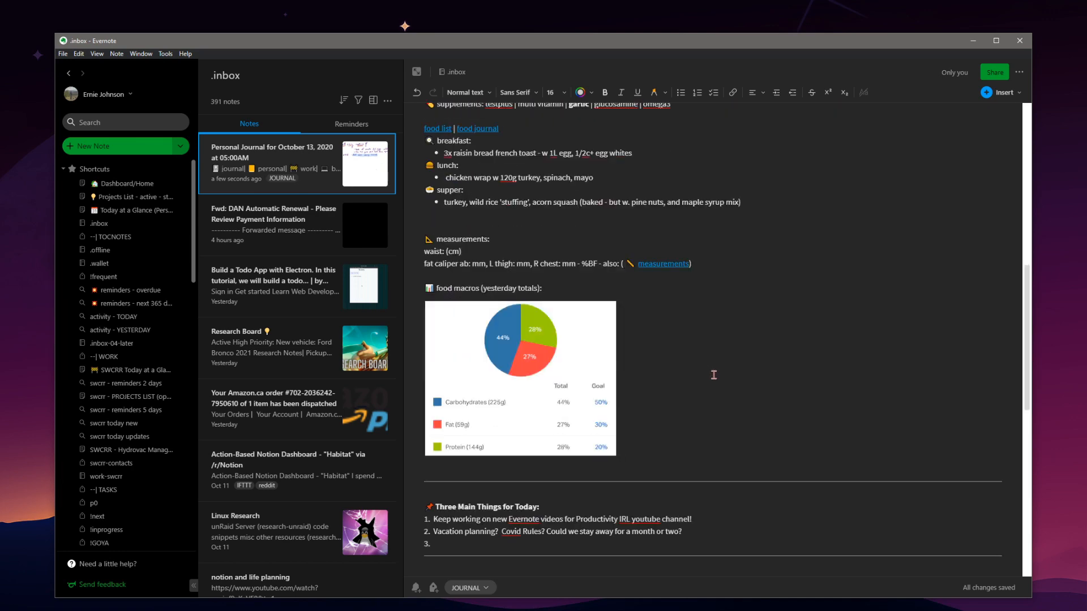
{"action": "scroll", "coordinate": [713, 378], "scroll_direction": "down", "scroll_amount": 4}
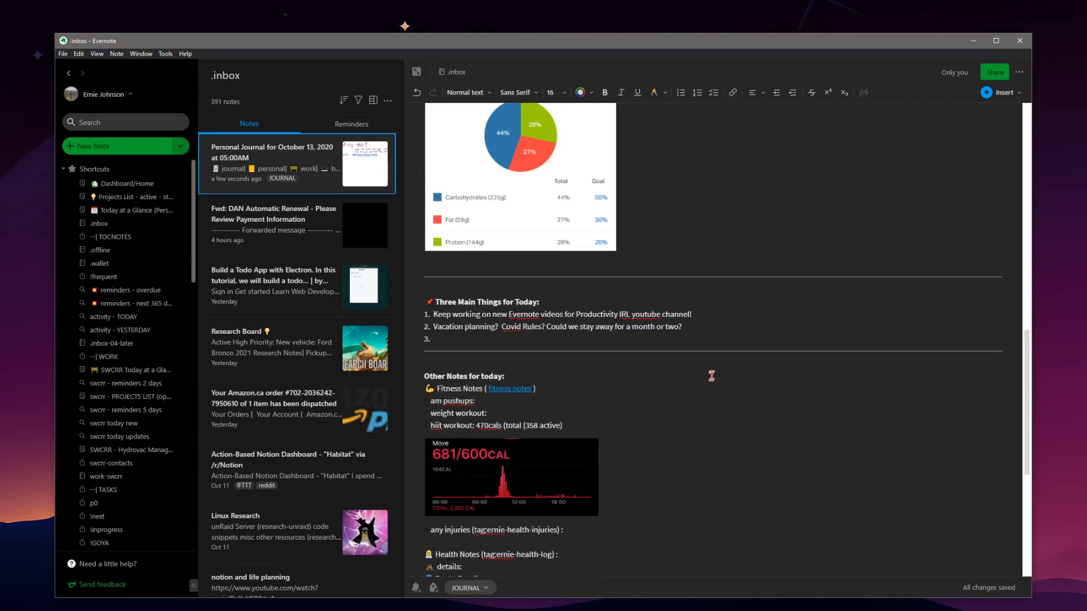
{"action": "scroll", "coordinate": [711, 375], "scroll_direction": "up", "scroll_amount": 13}
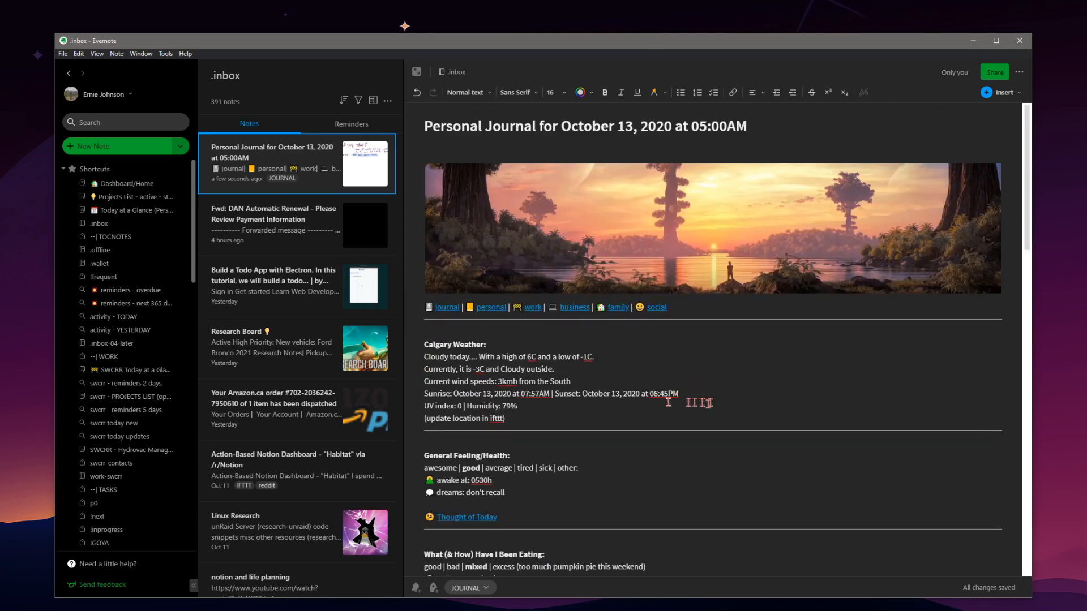
{"action": "scroll", "coordinate": [600, 376], "scroll_direction": "down", "scroll_amount": 1}
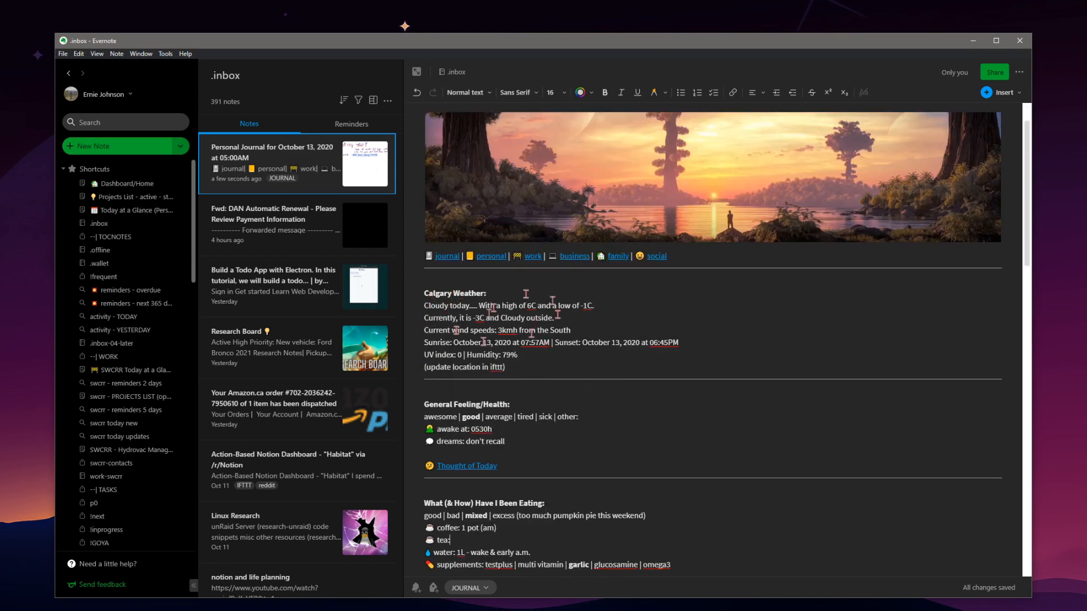
{"action": "scroll", "coordinate": [562, 369], "scroll_direction": "down", "scroll_amount": 3}
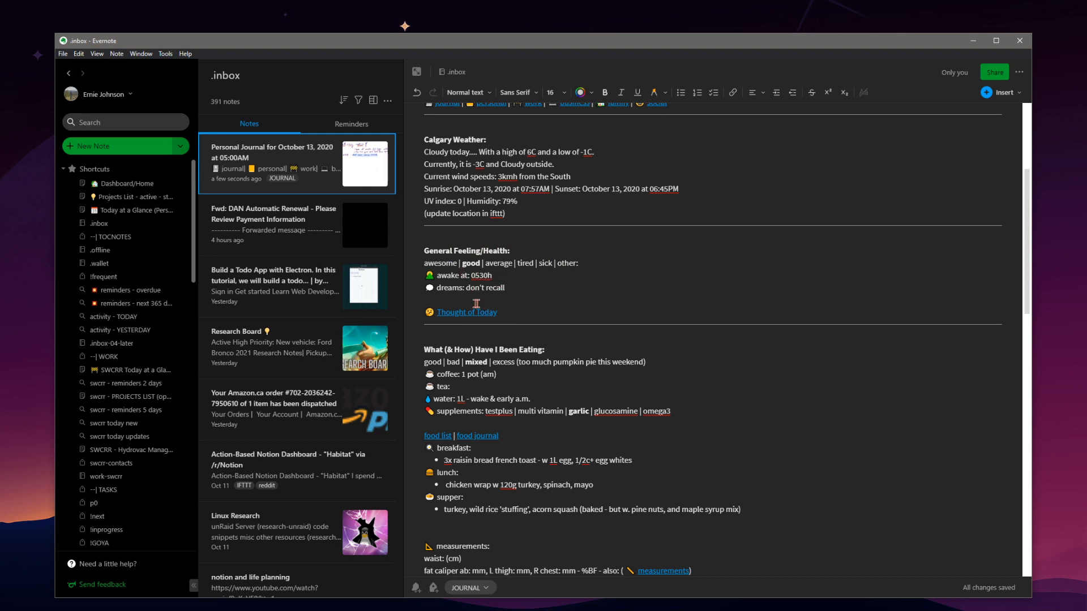
- Bold the word "glucosamine" in the supplements line of the eating section, and remove the bold again
{"action": "scroll", "coordinate": [577, 299], "scroll_direction": "down", "scroll_amount": 2}
{"action": "left_click", "coordinate": [580, 284]}
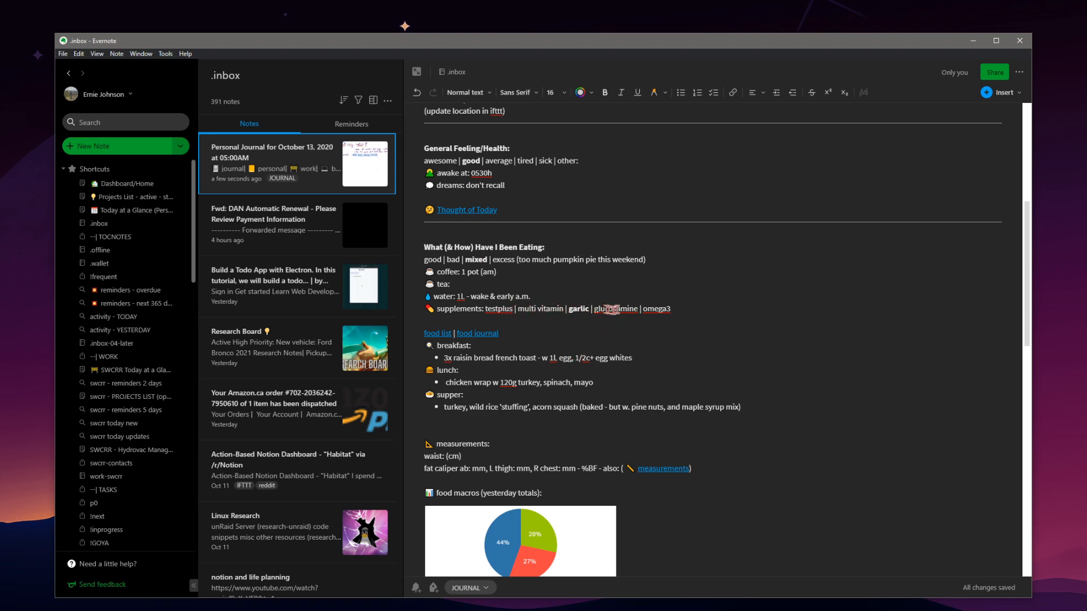
{"action": "double_click", "coordinate": [611, 309]}
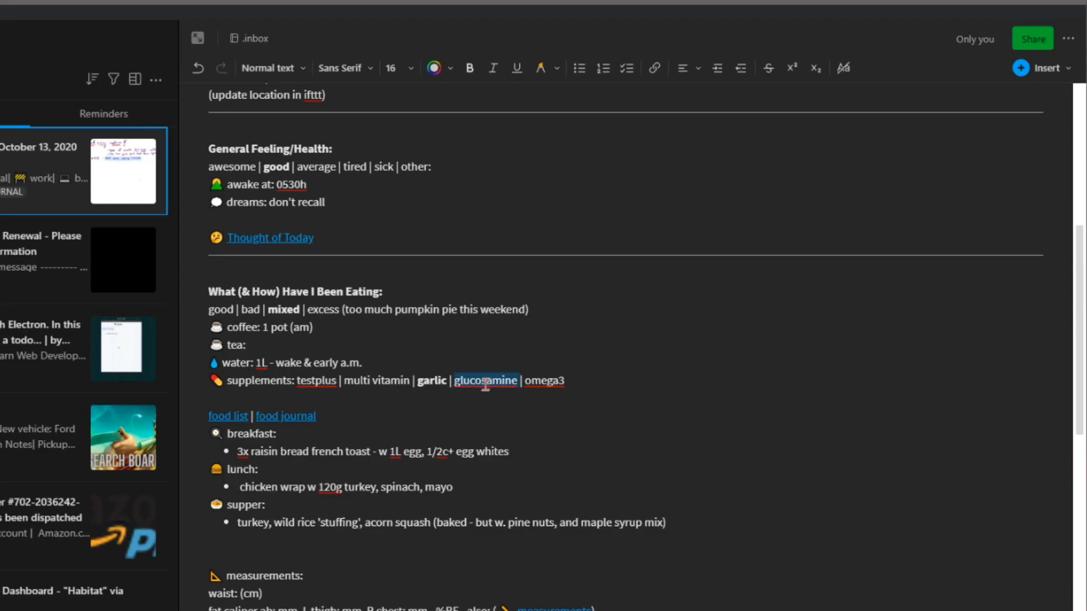
{"action": "left_click", "coordinate": [469, 68]}
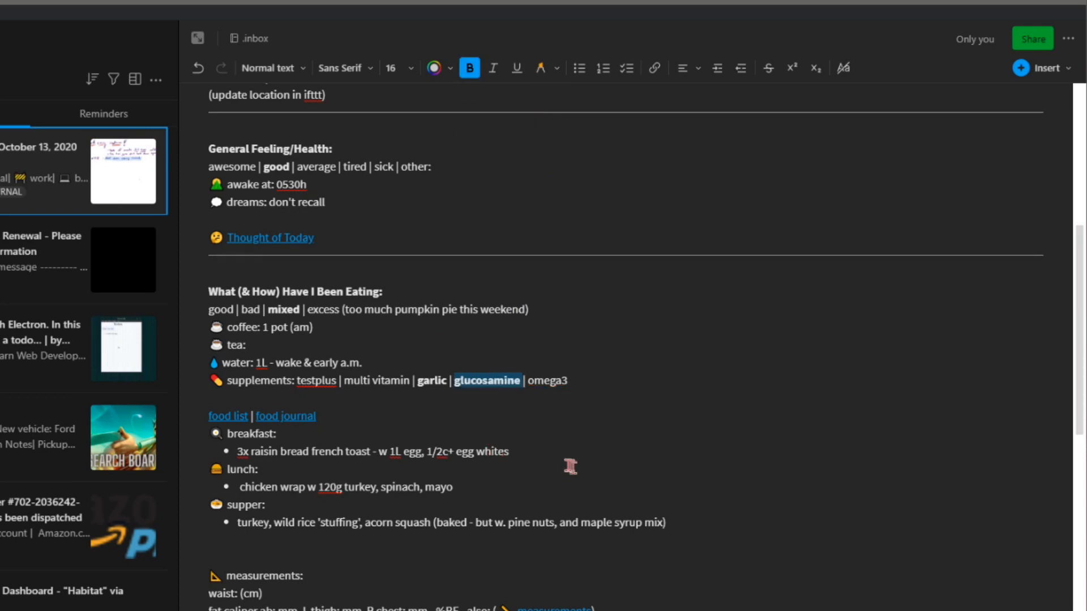
{"action": "left_click", "coordinate": [469, 68]}
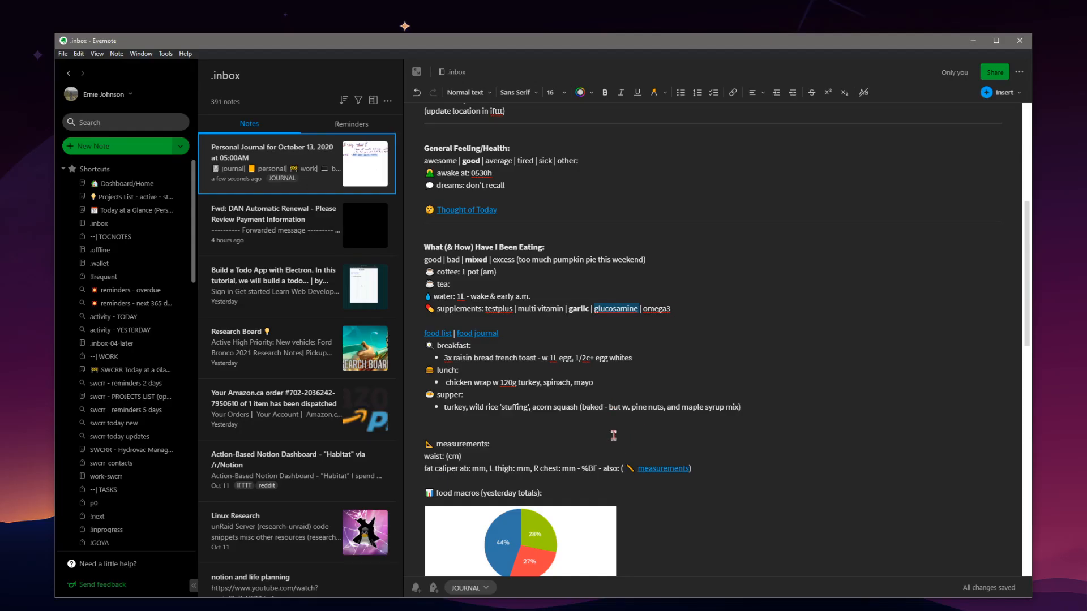
- Examine the journal's measurements, food macros, Three Main Things, fitness and health notes, scribbles and End of Day Close Out sections
{"action": "scroll", "coordinate": [606, 434], "scroll_direction": "down", "scroll_amount": 1}
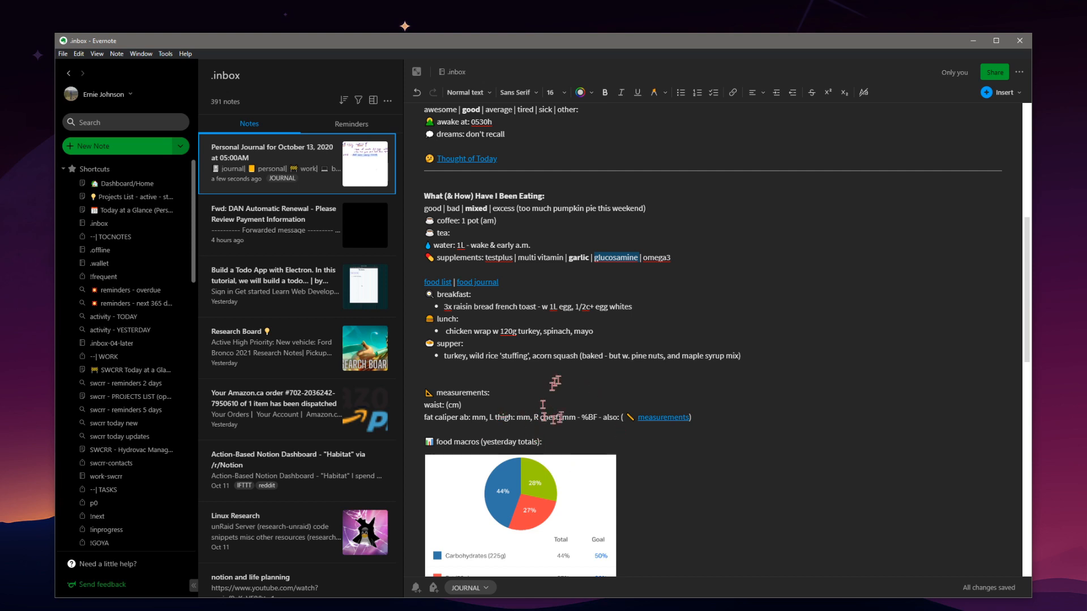
{"action": "scroll", "coordinate": [604, 434], "scroll_direction": "down", "scroll_amount": 2}
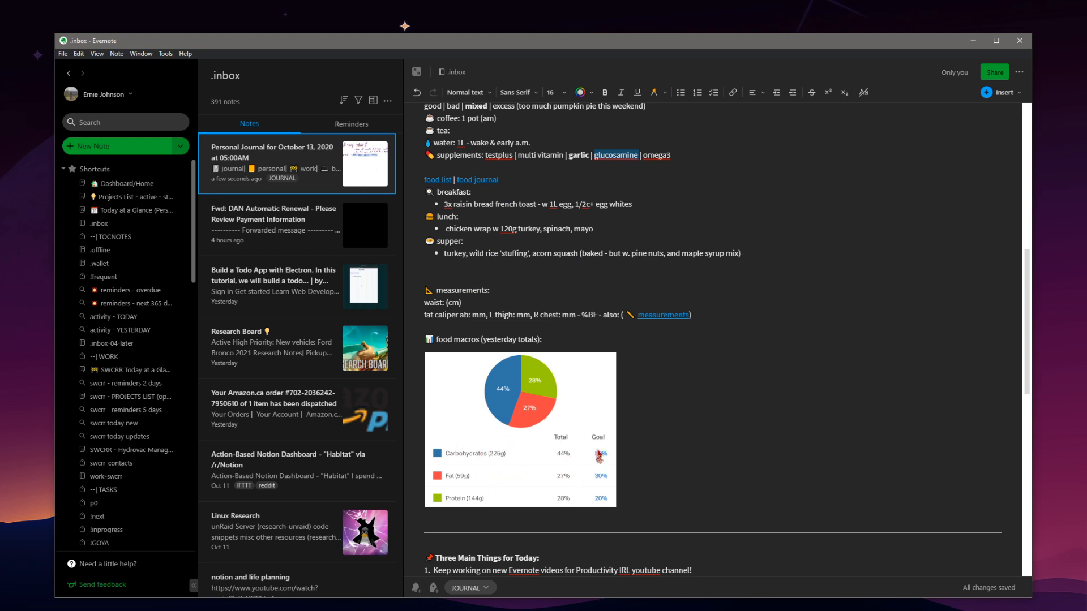
{"action": "scroll", "coordinate": [604, 449], "scroll_direction": "down", "scroll_amount": 4}
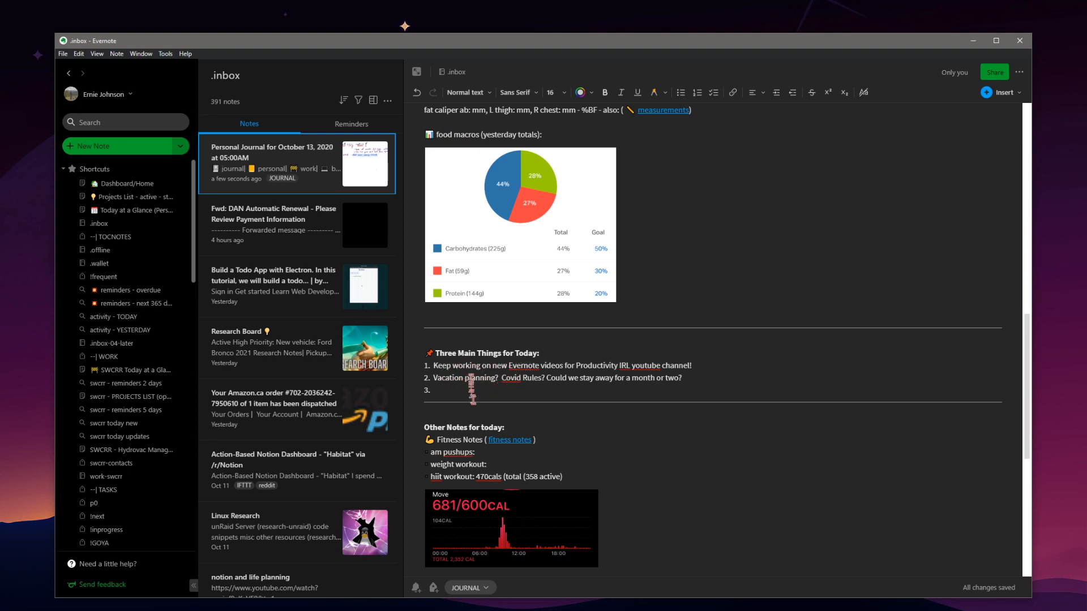
{"action": "scroll", "coordinate": [628, 441], "scroll_direction": "down", "scroll_amount": 2}
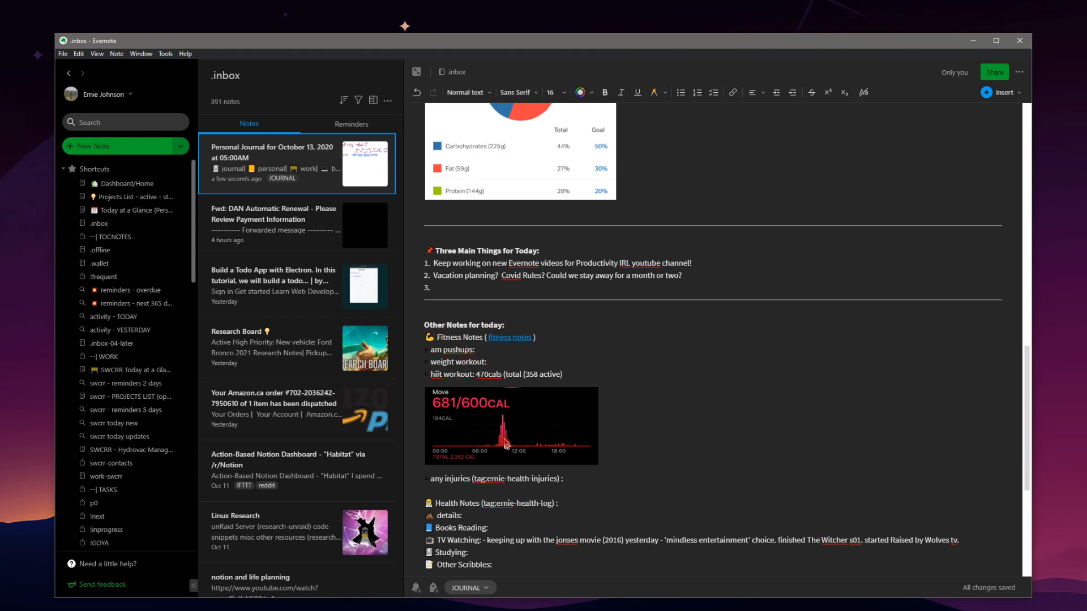
{"action": "left_click", "coordinate": [485, 351]}
{"action": "scroll", "coordinate": [597, 463], "scroll_direction": "down", "scroll_amount": 2}
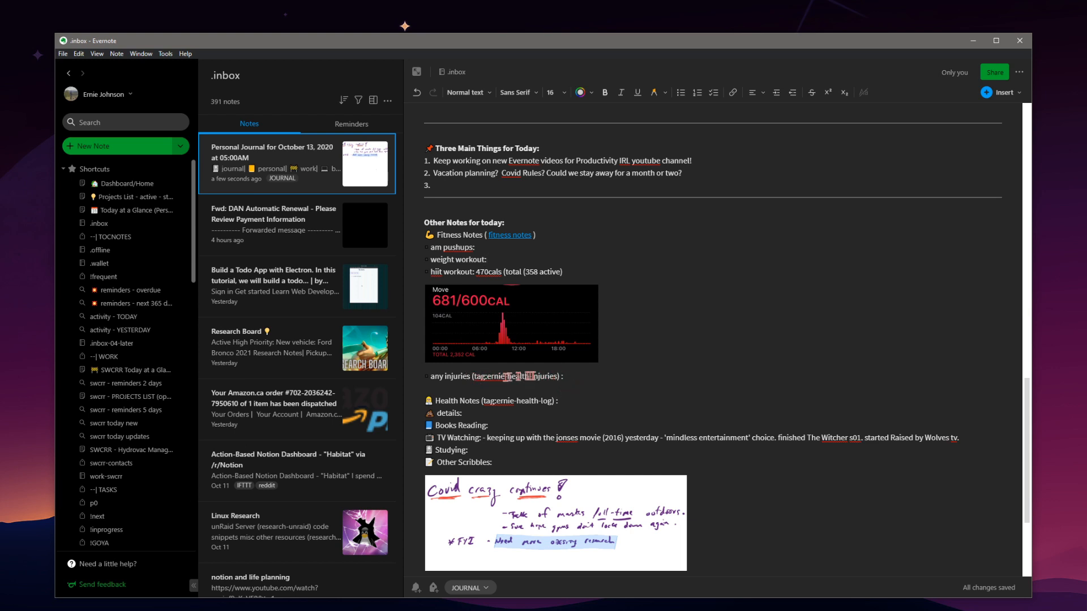
{"action": "left_click", "coordinate": [566, 402]}
{"action": "scroll", "coordinate": [596, 439], "scroll_direction": "down", "scroll_amount": 2}
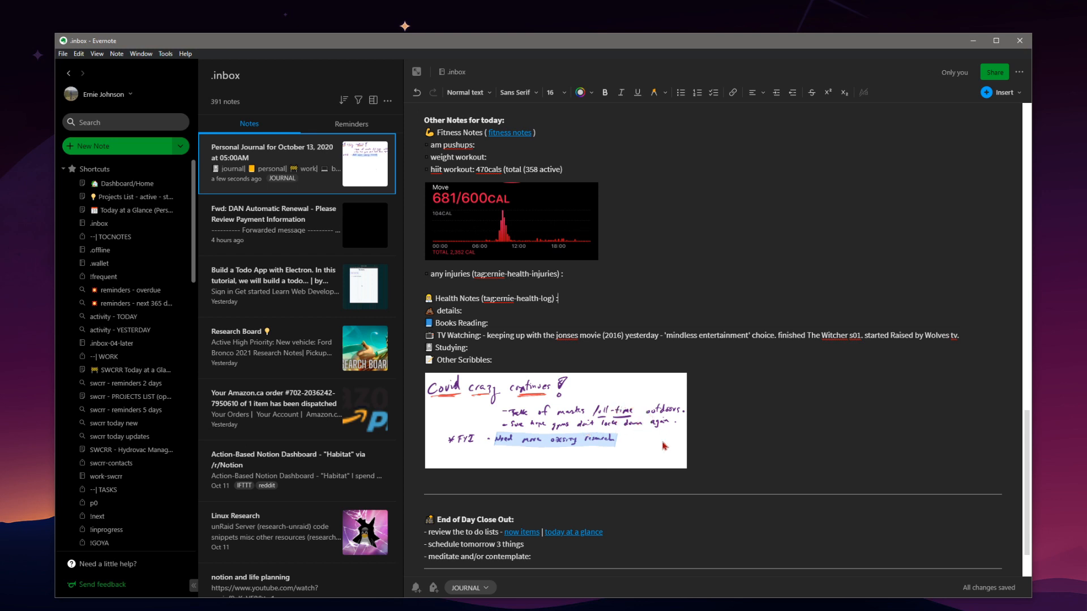
{"action": "scroll", "coordinate": [647, 445], "scroll_direction": "down", "scroll_amount": 1}
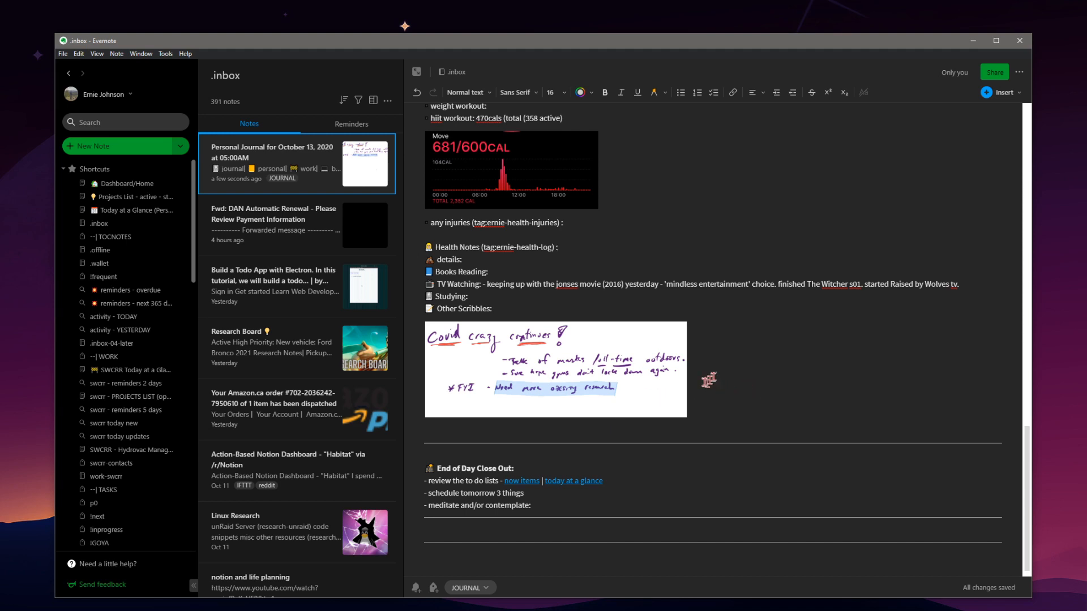
{"action": "scroll", "coordinate": [714, 385], "scroll_direction": "down", "scroll_amount": 1}
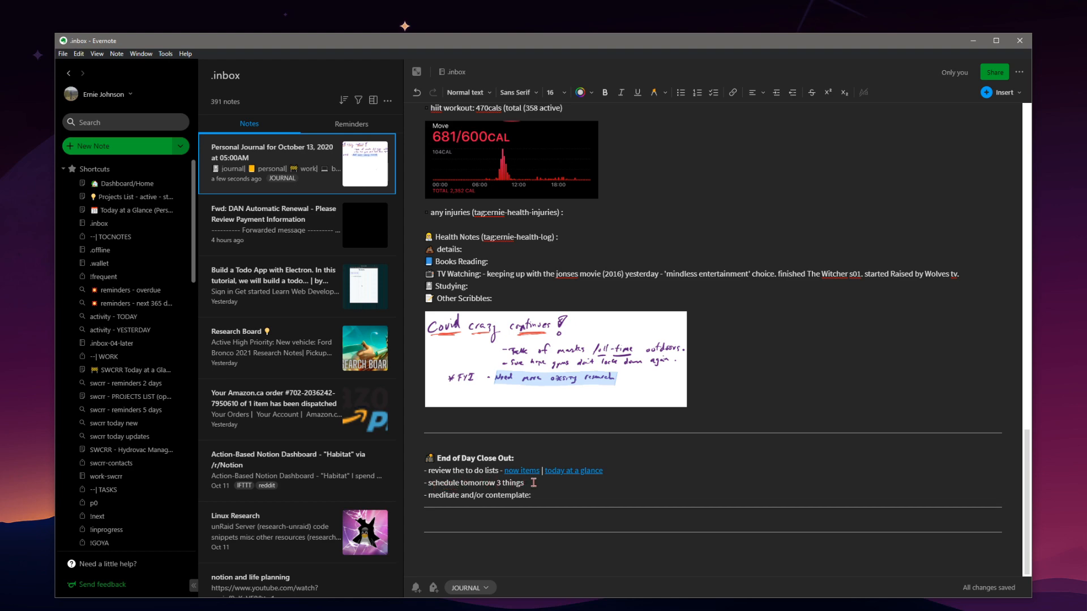
- Revisit the food macros and Three Main Things for Today, and compare them with the End of Day Close Out list
{"action": "scroll", "coordinate": [651, 314], "scroll_direction": "up", "scroll_amount": 15}
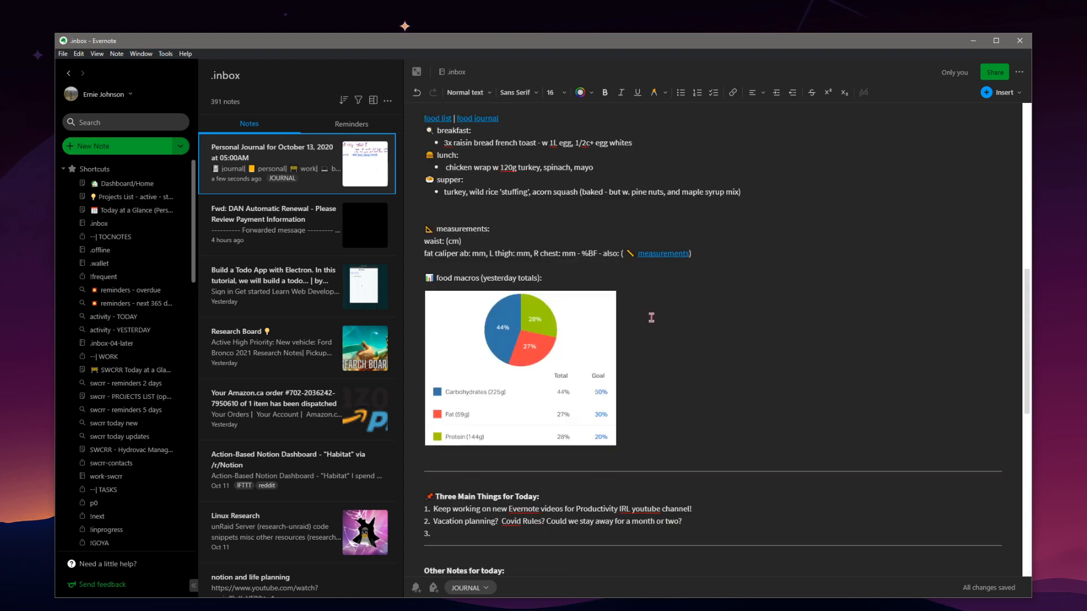
{"action": "scroll", "coordinate": [555, 356], "scroll_direction": "up", "scroll_amount": 3}
{"action": "scroll", "coordinate": [569, 356], "scroll_direction": "down", "scroll_amount": 15}
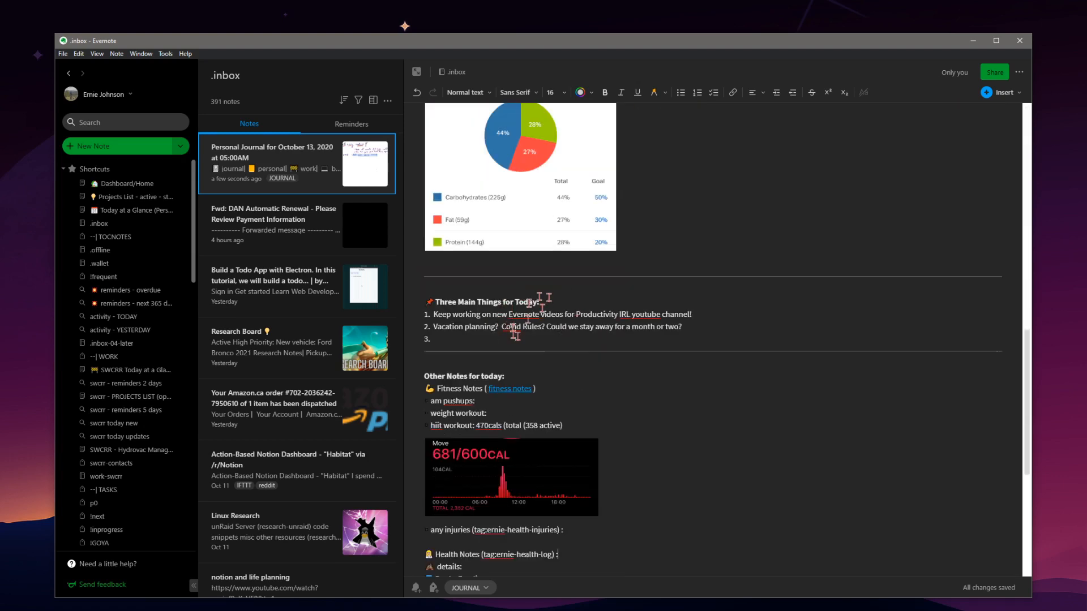
{"action": "scroll", "coordinate": [574, 359], "scroll_direction": "down", "scroll_amount": 5}
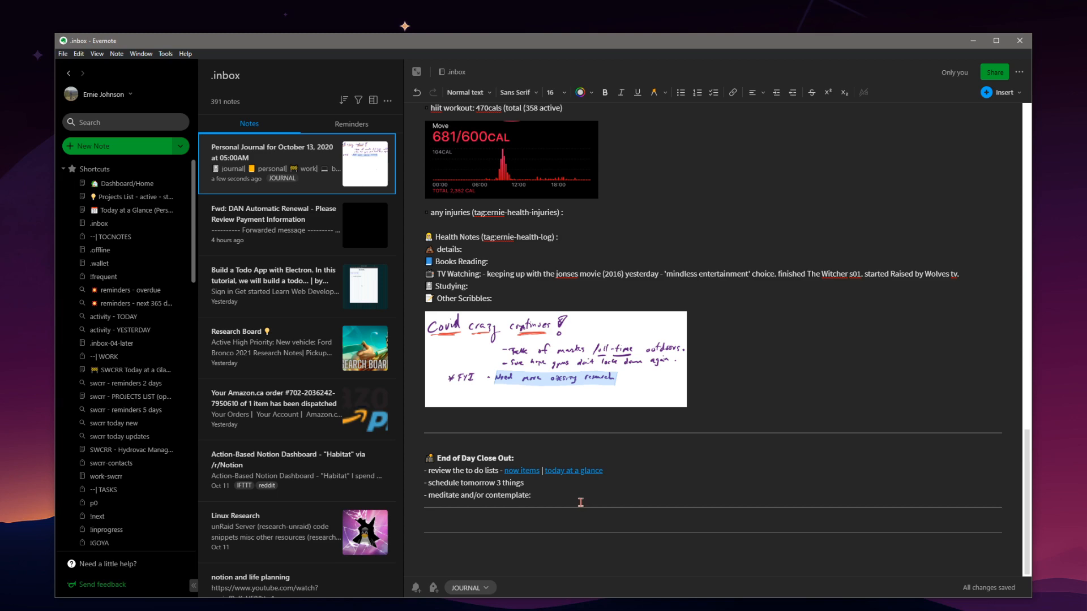
- Highlight the date "October 13, 2020" in the journal note's title, and clear the selection at the title's end
{"action": "scroll", "coordinate": [572, 502], "scroll_direction": "up", "scroll_amount": 15}
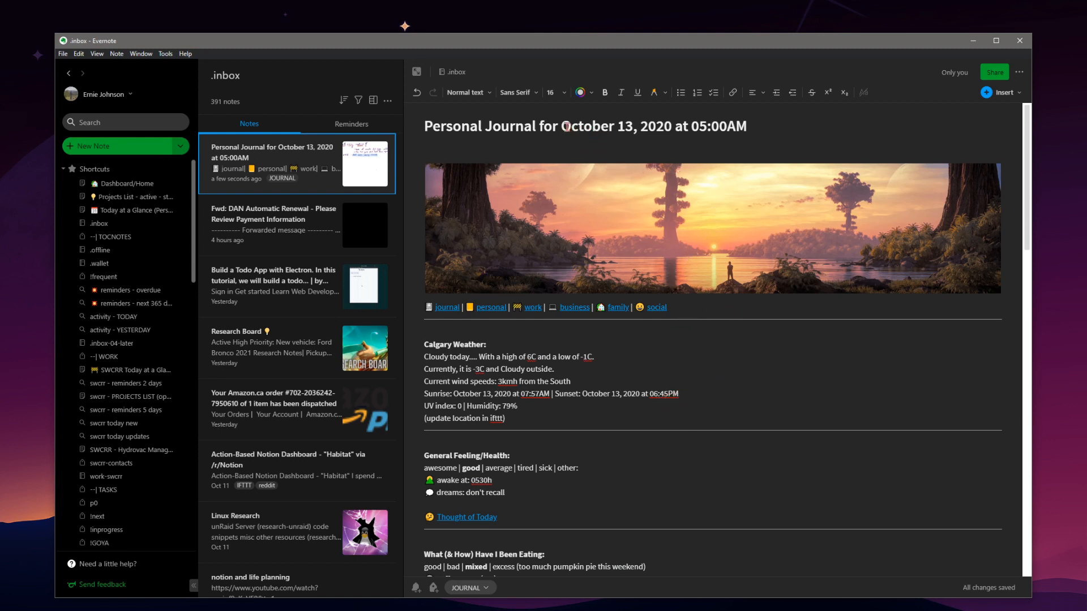
{"action": "left_click_drag", "start_coordinate": [563, 126], "coordinate": [578, 127]}
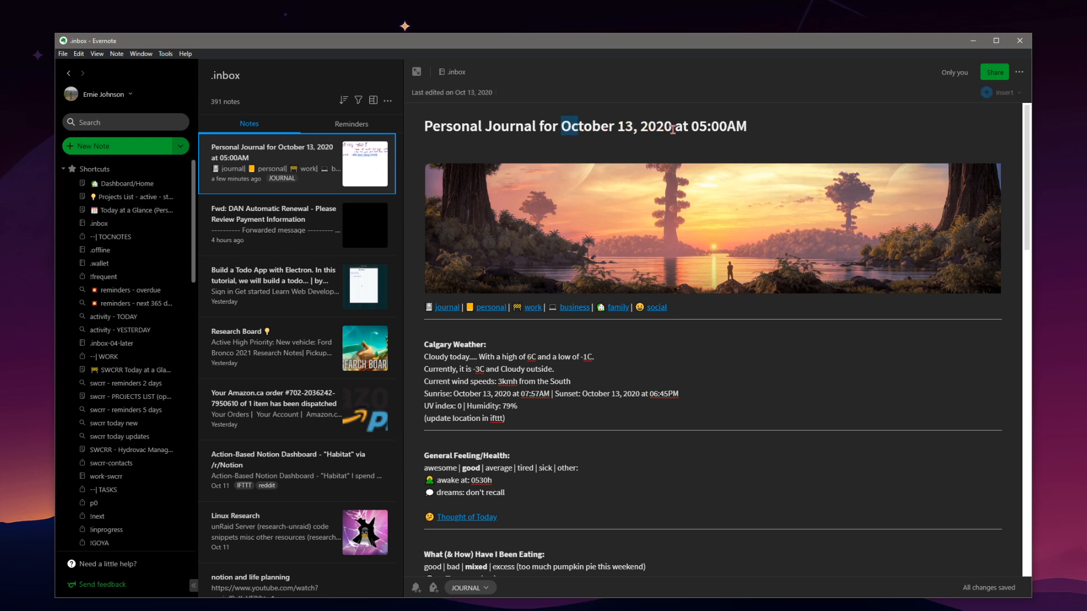
{"action": "left_click_drag", "start_coordinate": [672, 129], "coordinate": [672, 129]}
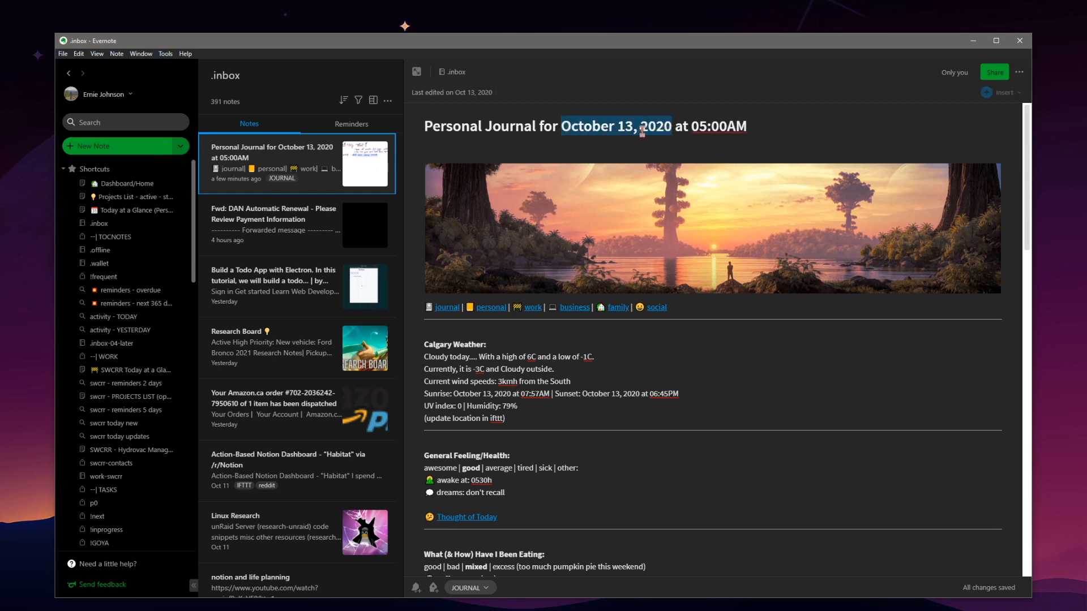
{"action": "left_click", "coordinate": [754, 124]}
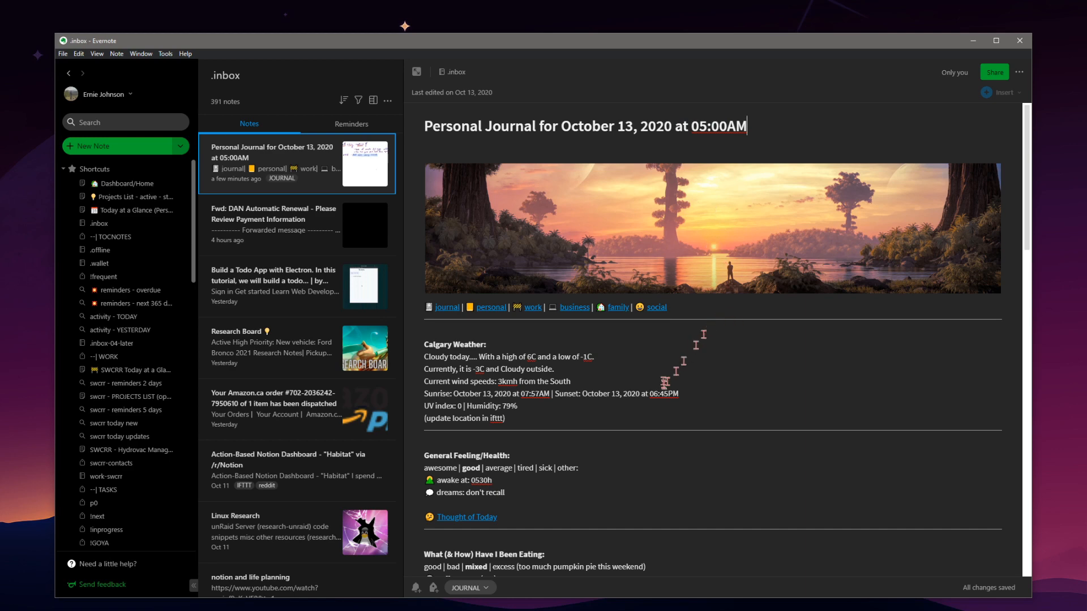
- Highlight the Calgary Weather block from its heading to the "update location in ifttt" line, and deselect it
{"action": "scroll", "coordinate": [656, 361], "scroll_direction": "down", "scroll_amount": 3}
{"action": "scroll", "coordinate": [597, 360], "scroll_direction": "up", "scroll_amount": 2}
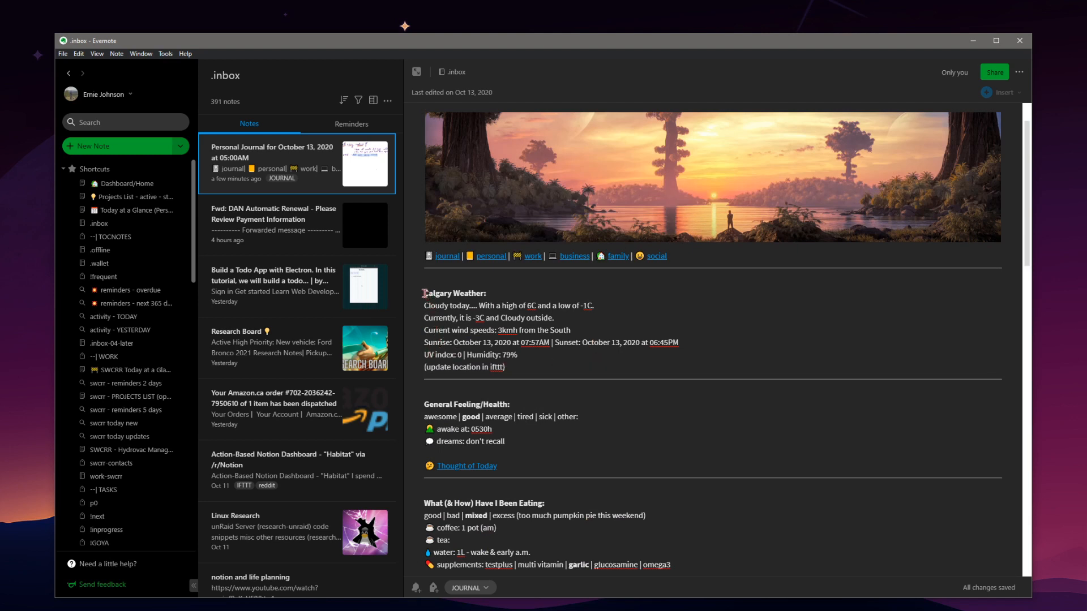
{"action": "left_click_drag", "start_coordinate": [443, 294], "coordinate": [514, 363]}
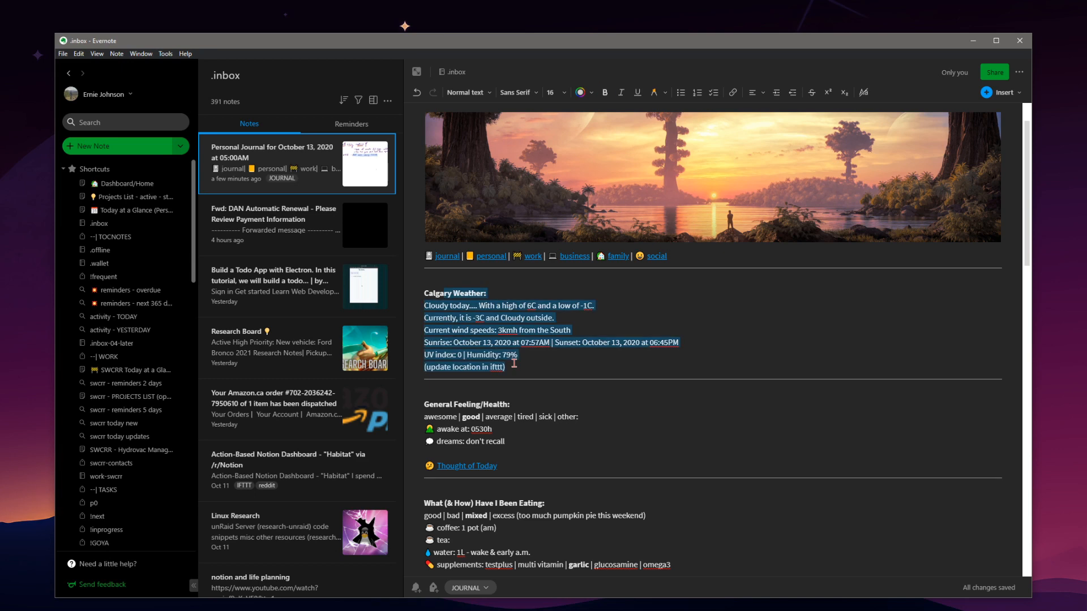
{"action": "left_click", "coordinate": [541, 361]}
- Review the full journal template once more, from the weather section to End of Day Close Out and back up
{"action": "scroll", "coordinate": [598, 397], "scroll_direction": "down", "scroll_amount": 20}
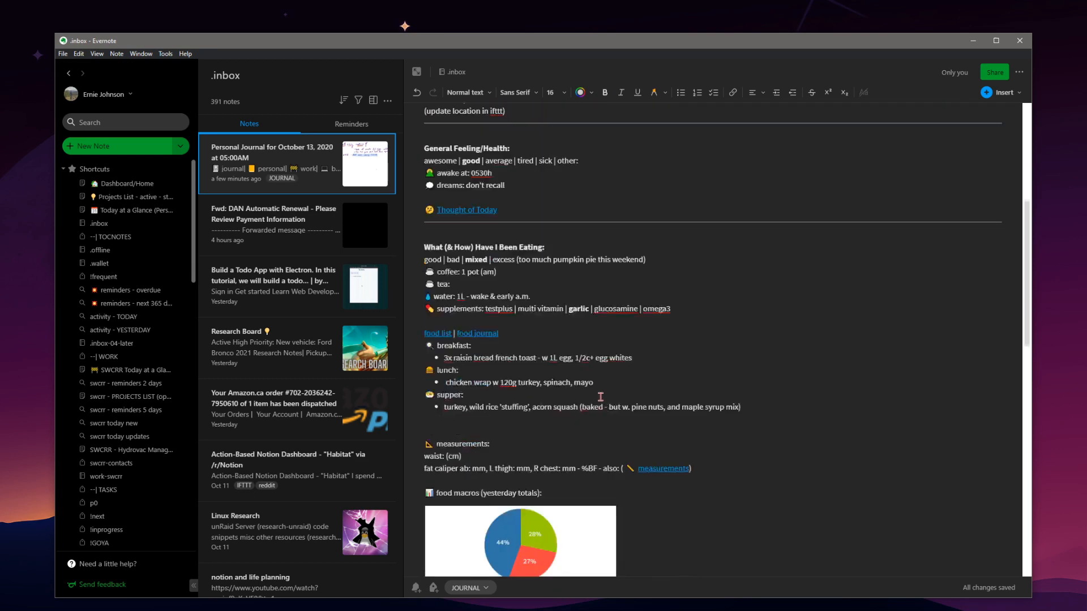
{"action": "scroll", "coordinate": [606, 396], "scroll_direction": "up", "scroll_amount": 20}
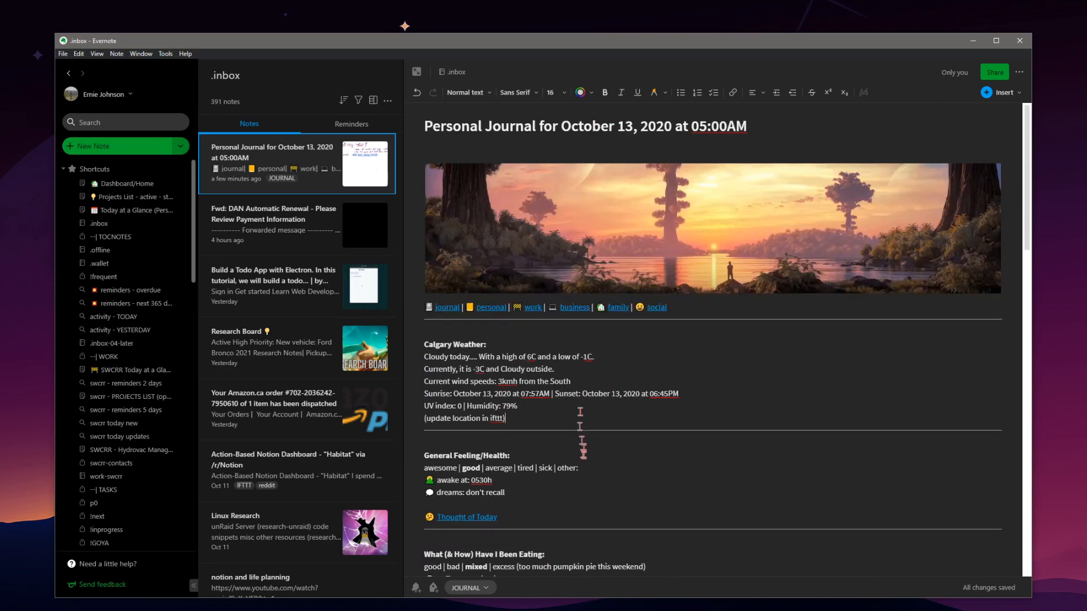
{"action": "scroll", "coordinate": [625, 423], "scroll_direction": "down", "scroll_amount": 4}
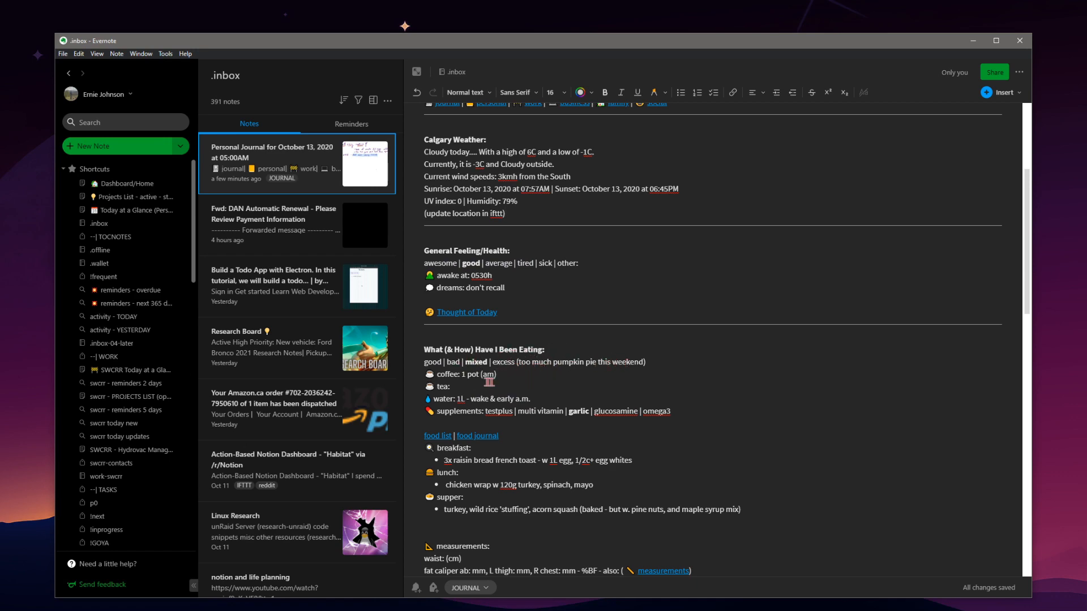
{"action": "scroll", "coordinate": [588, 351], "scroll_direction": "up", "scroll_amount": 3}
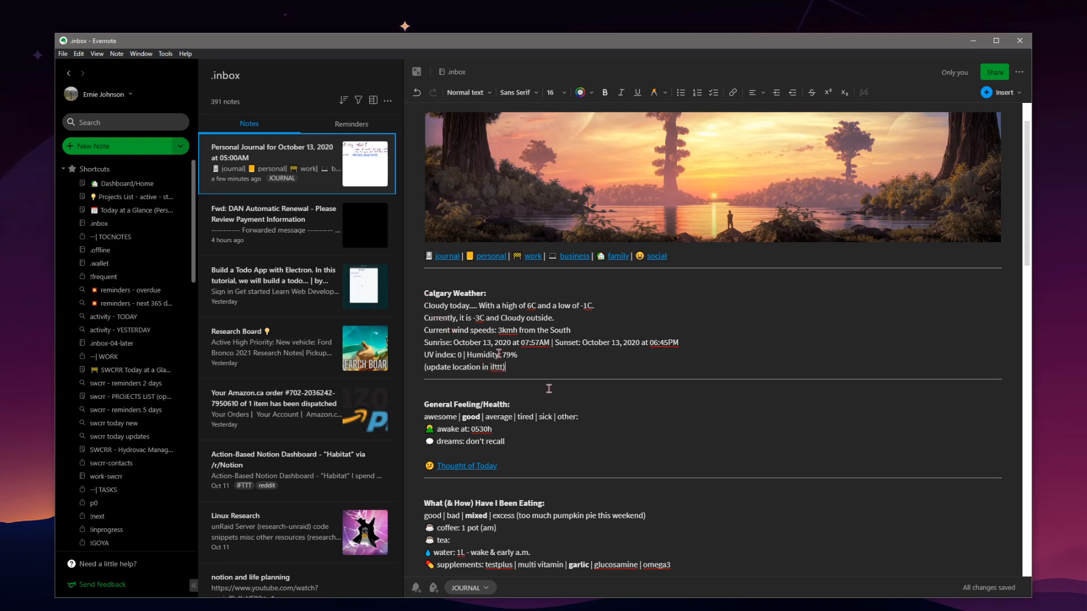
{"action": "scroll", "coordinate": [594, 371], "scroll_direction": "down", "scroll_amount": 7}
{"action": "scroll", "coordinate": [595, 371], "scroll_direction": "down", "scroll_amount": 10}
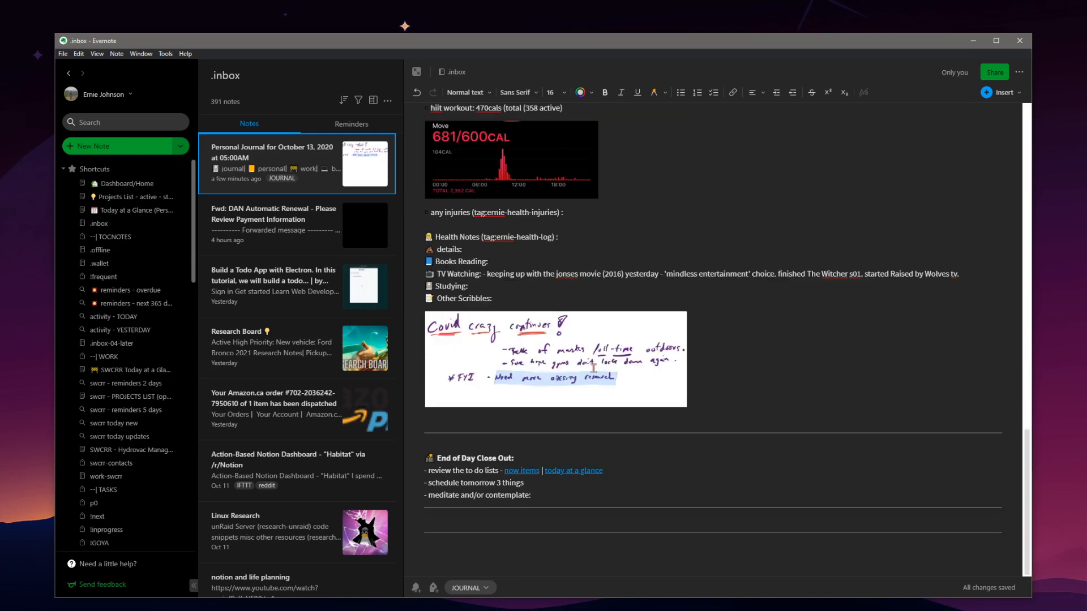
{"action": "scroll", "coordinate": [650, 410], "scroll_direction": "up", "scroll_amount": 12}
{"action": "scroll", "coordinate": [651, 407], "scroll_direction": "up", "scroll_amount": 4}
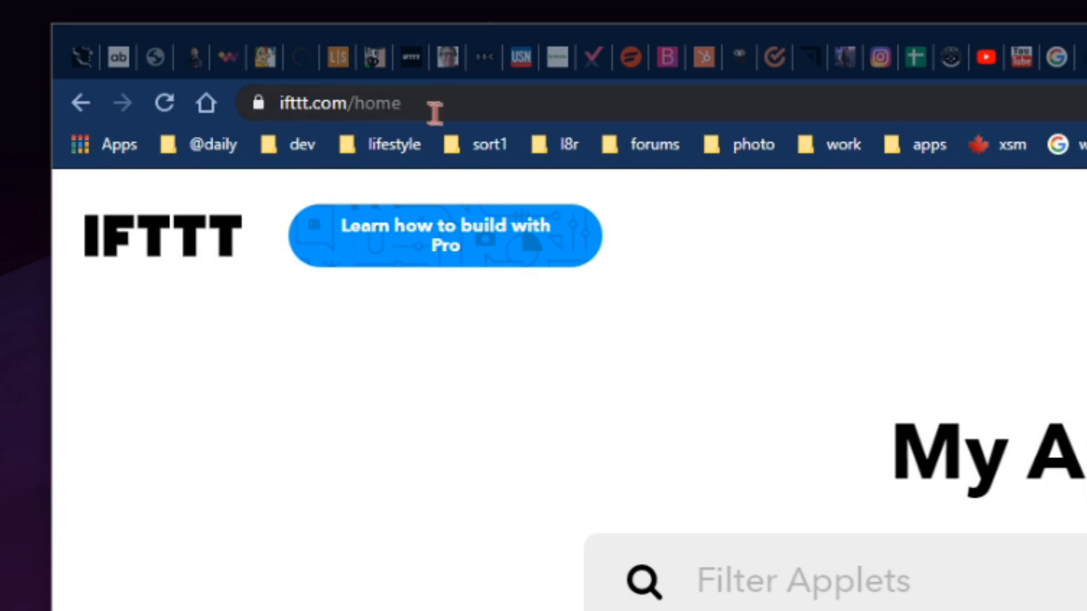
- Show the full ifttt.com/home address and look through the My Applets list
{"action": "left_click", "coordinate": [477, 102]}
{"action": "key", "text": "Home"}
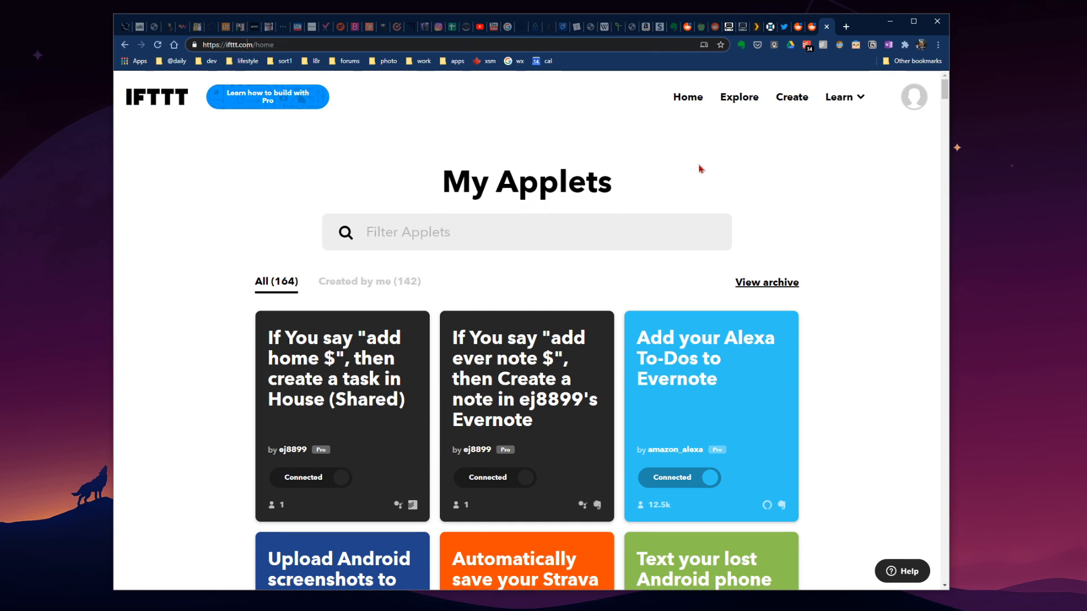
{"action": "scroll", "coordinate": [702, 176], "scroll_direction": "down", "scroll_amount": 9}
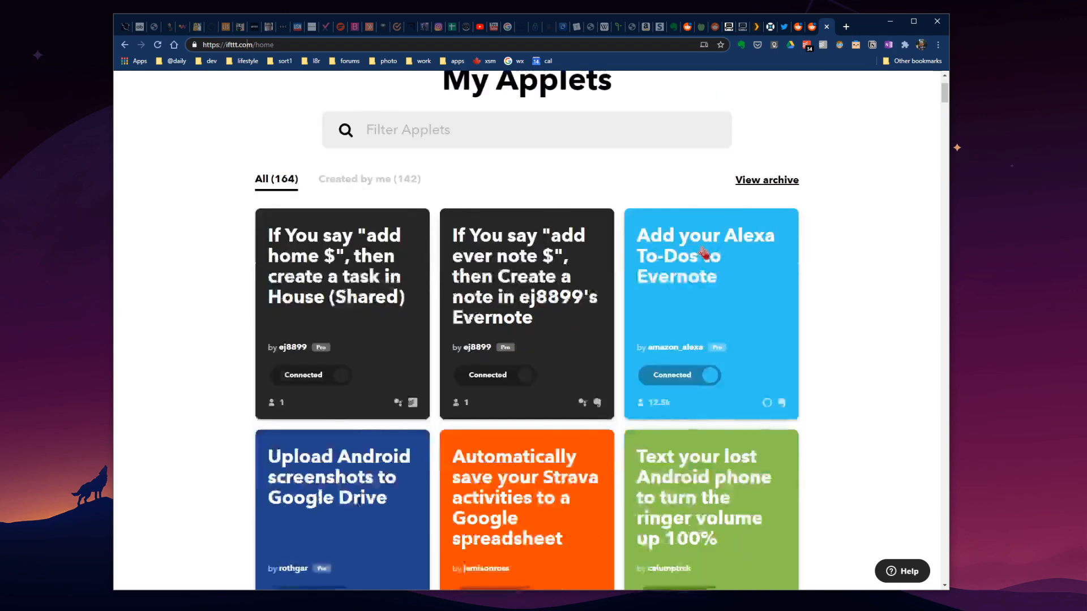
{"action": "scroll", "coordinate": [713, 271], "scroll_direction": "down", "scroll_amount": 5}
{"action": "scroll", "coordinate": [710, 283], "scroll_direction": "up", "scroll_amount": 14}
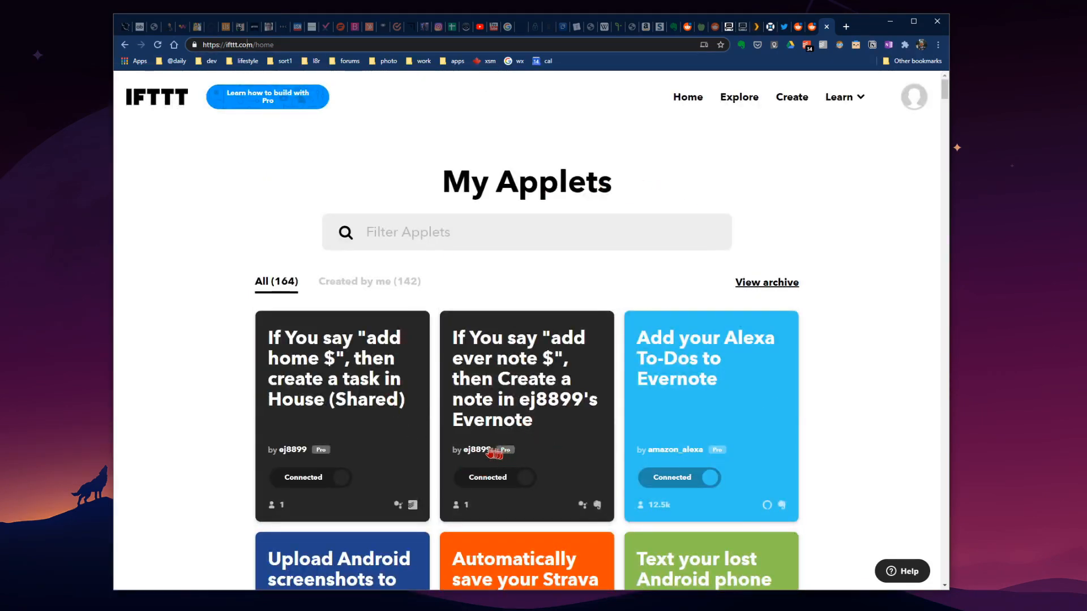
- Start creating a new applet and open the service selection for its If This trigger
{"action": "left_click", "coordinate": [479, 429]}
{"action": "left_click", "coordinate": [790, 102]}
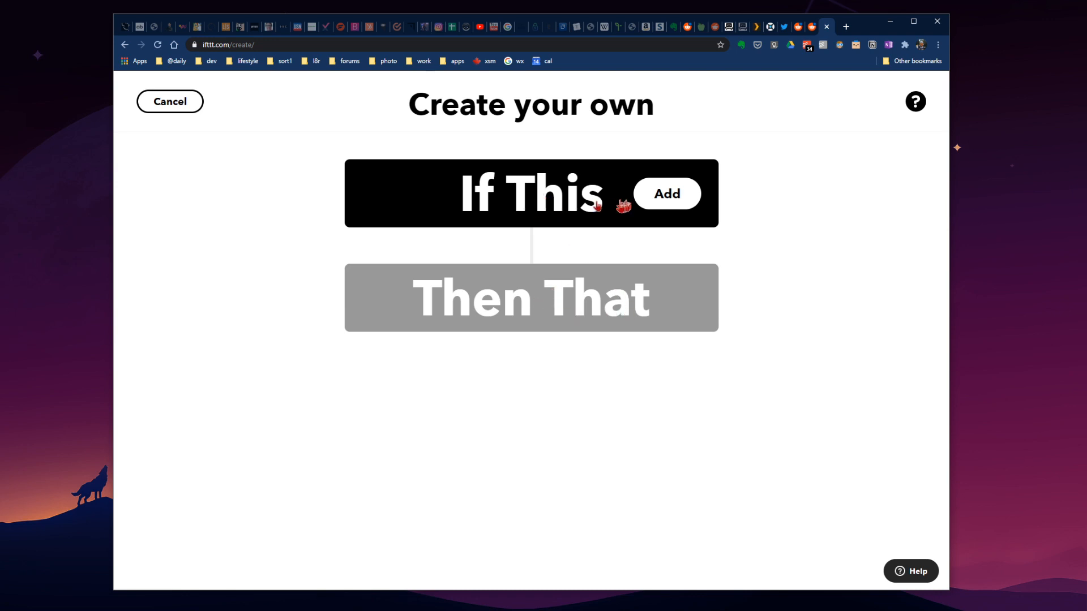
{"action": "left_click", "coordinate": [661, 195]}
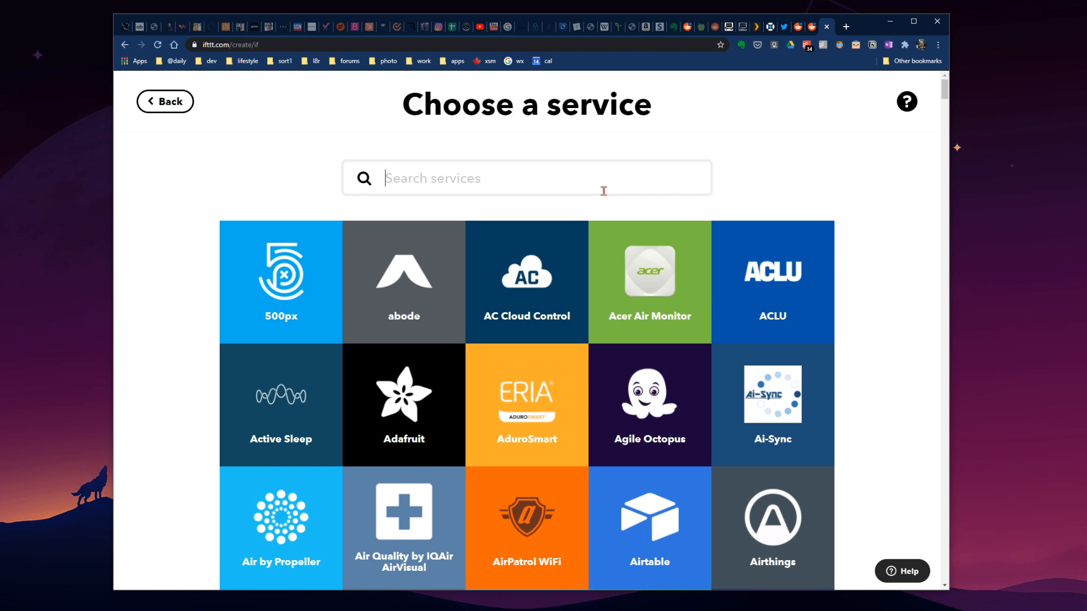
- Check the Calgary Weather block in the Evernote journal note, and search for "weather" to choose Weather Underground as the applet's trigger service
{"action": "left_click", "coordinate": [450, 181]}
{"action": "key", "text": "alt+Tab"}
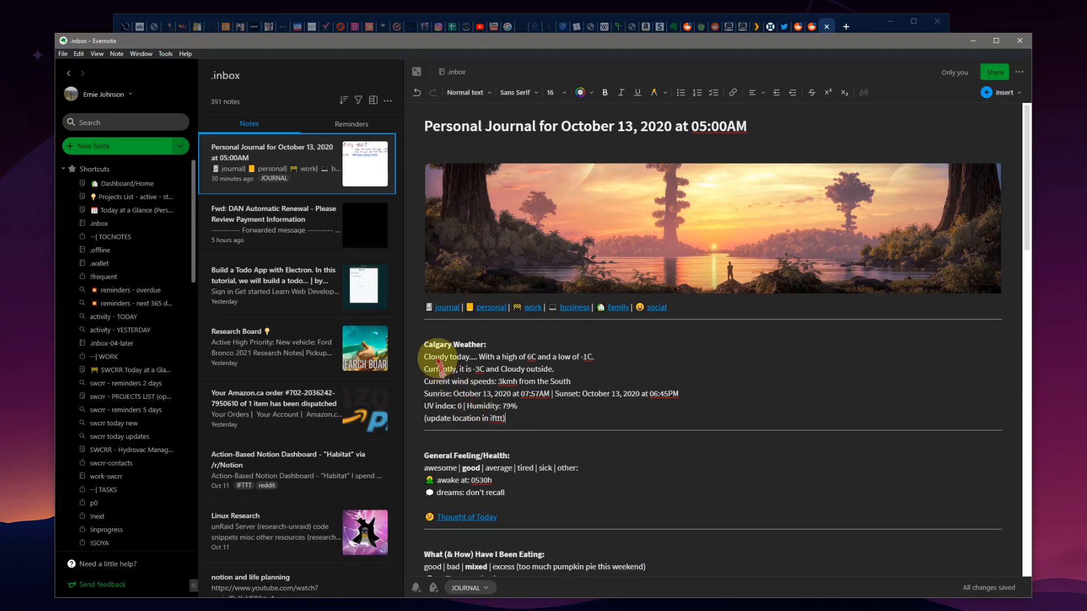
{"action": "left_click", "coordinate": [973, 42]}
{"action": "left_click", "coordinate": [527, 178]}
{"action": "type", "text": "eather"}
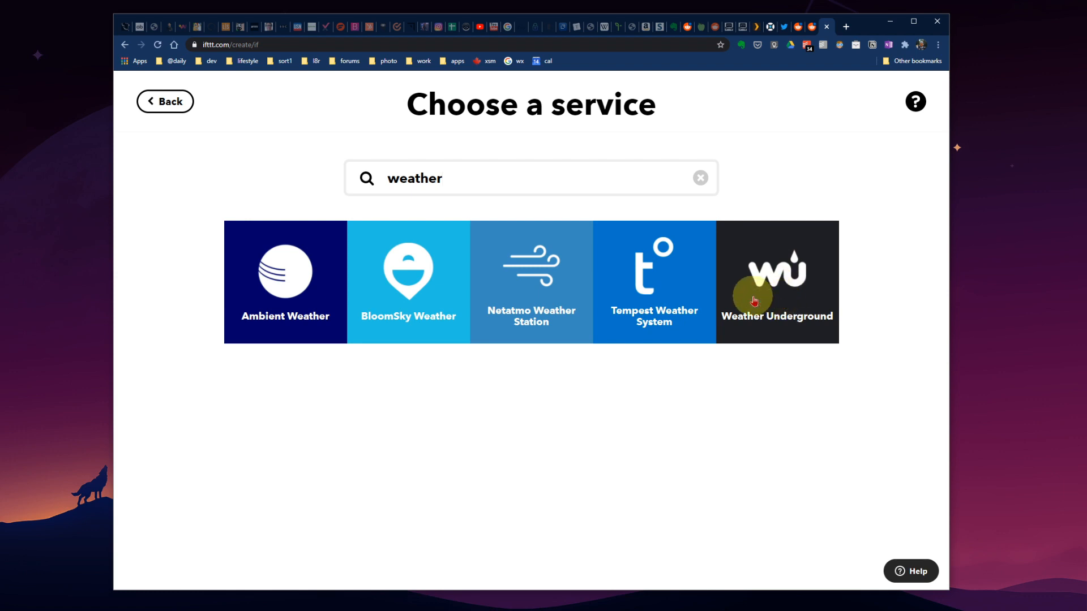
{"action": "left_click", "coordinate": [785, 294]}
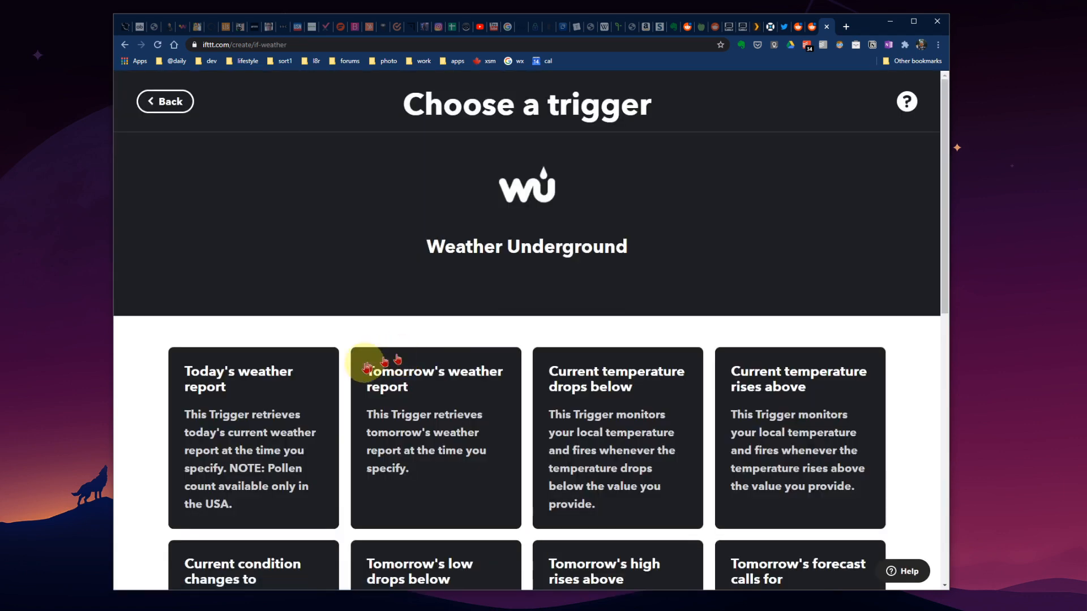
- Review the Weather Underground triggers against the Evernote journal note and choose Today's weather report
{"action": "scroll", "coordinate": [478, 322], "scroll_direction": "down", "scroll_amount": 10}
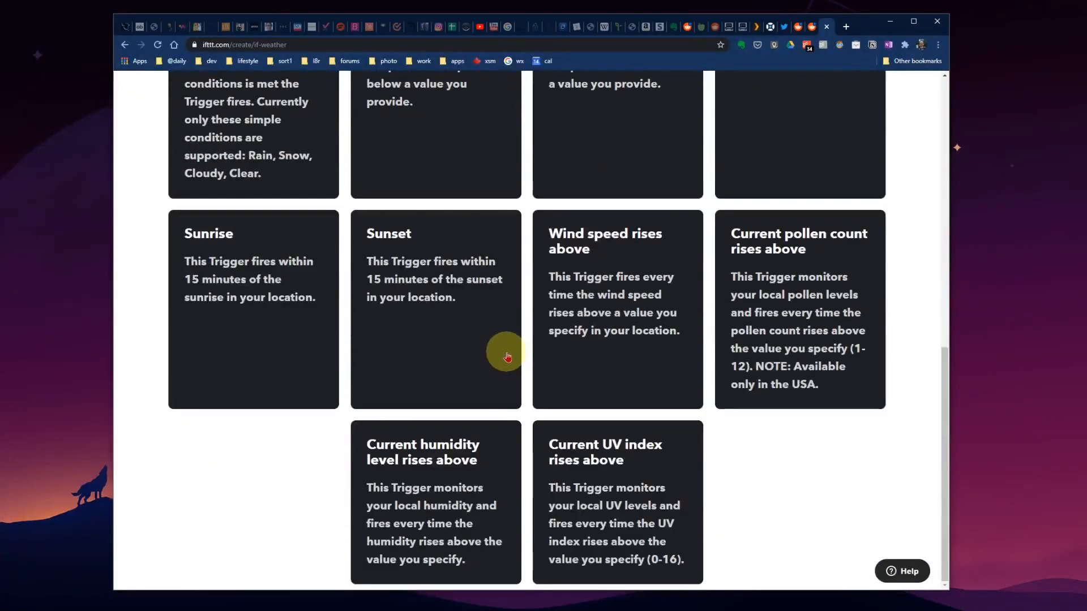
{"action": "scroll", "coordinate": [502, 352], "scroll_direction": "up", "scroll_amount": 7}
{"action": "scroll", "coordinate": [510, 355], "scroll_direction": "up", "scroll_amount": 3}
{"action": "scroll", "coordinate": [510, 355], "scroll_direction": "down", "scroll_amount": 3}
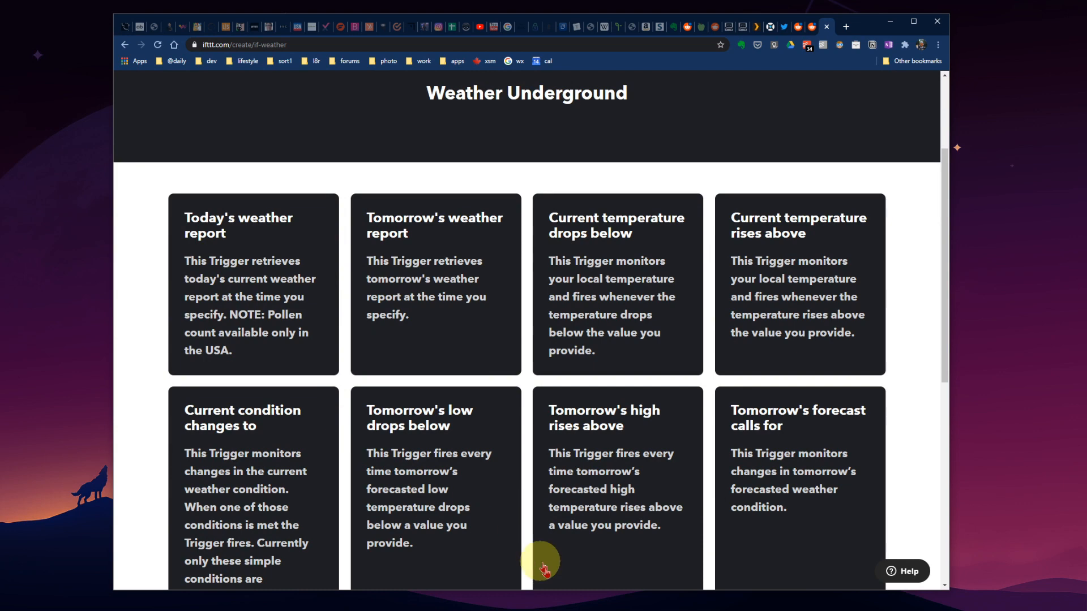
{"action": "key", "text": "alt+Tab"}
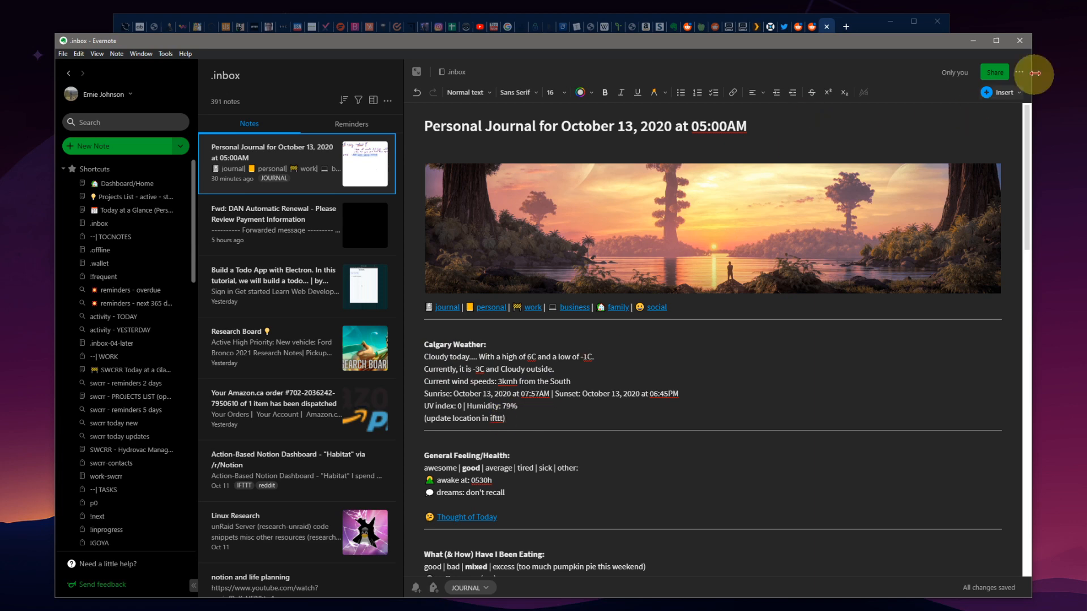
{"action": "left_click", "coordinate": [973, 40]}
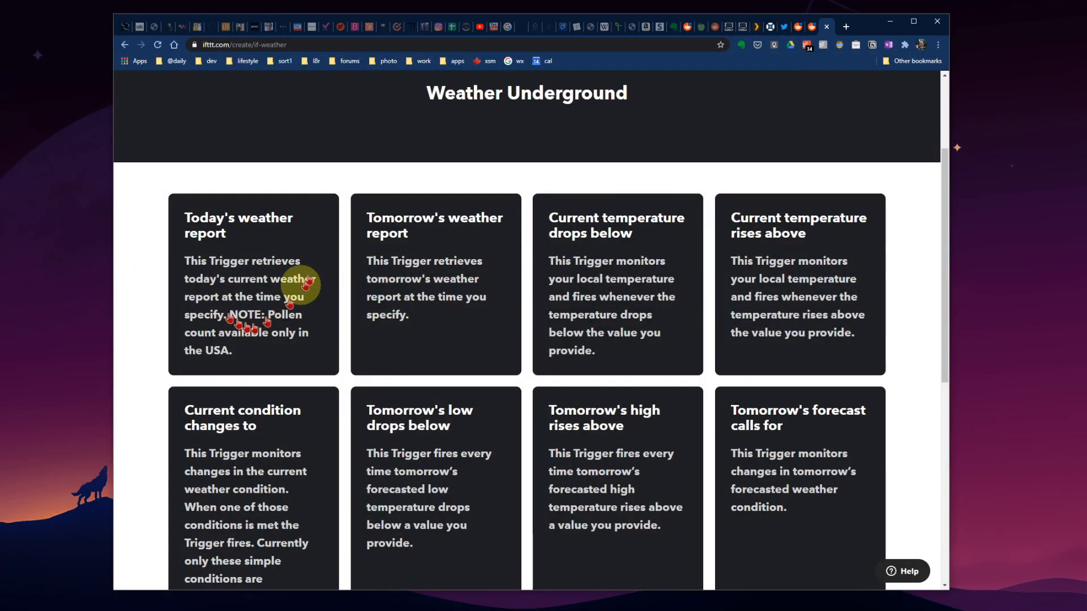
{"action": "left_click", "coordinate": [245, 292]}
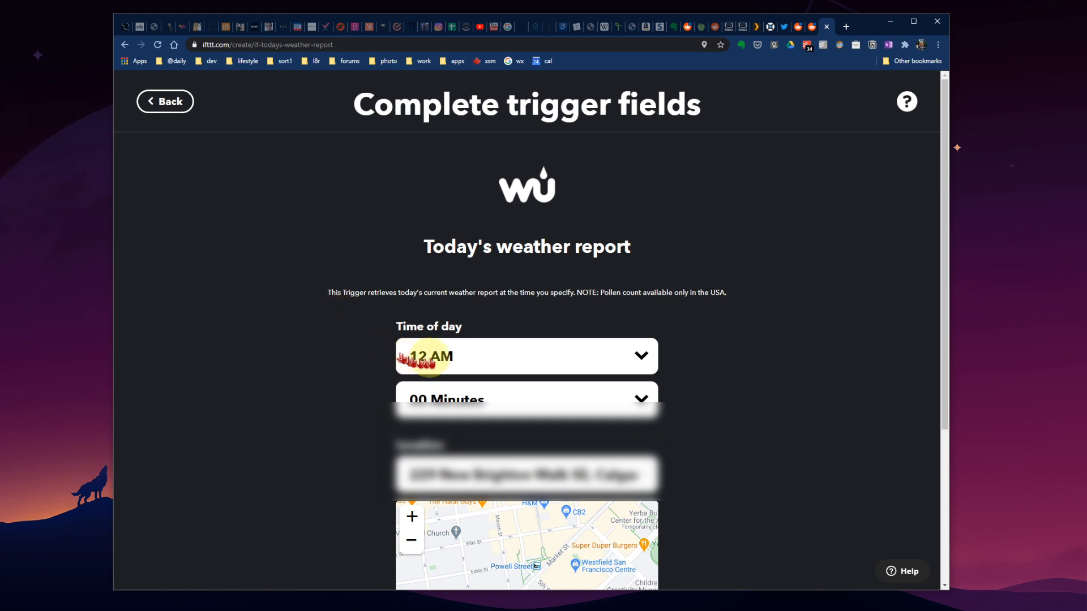
- Set the hour for the Today's weather report trigger to 06 AM
{"action": "left_click", "coordinate": [546, 363]}
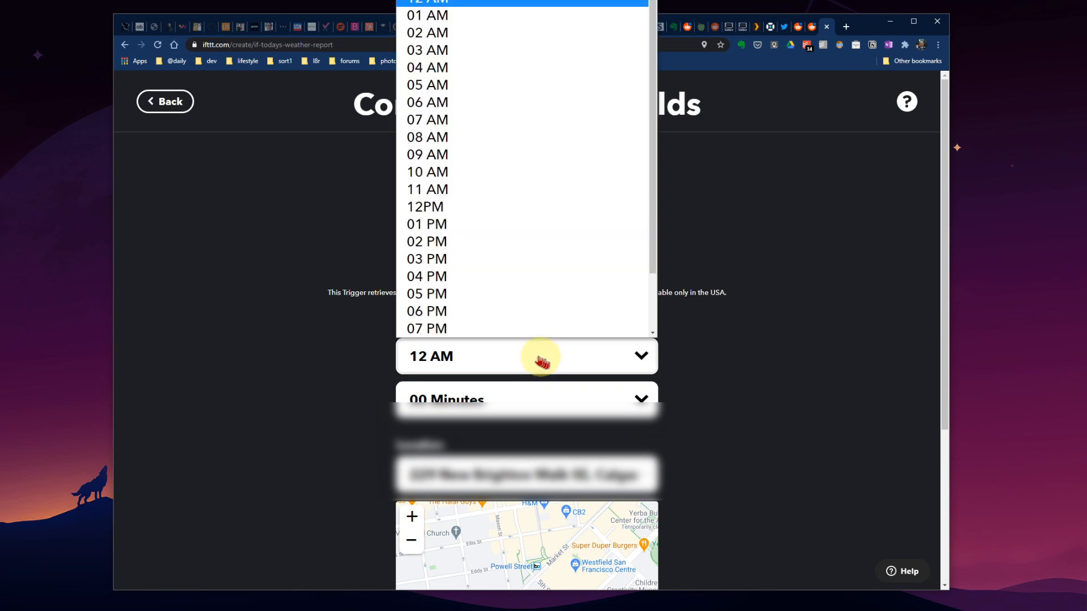
{"action": "scroll", "coordinate": [498, 266], "scroll_direction": "up", "scroll_amount": 1}
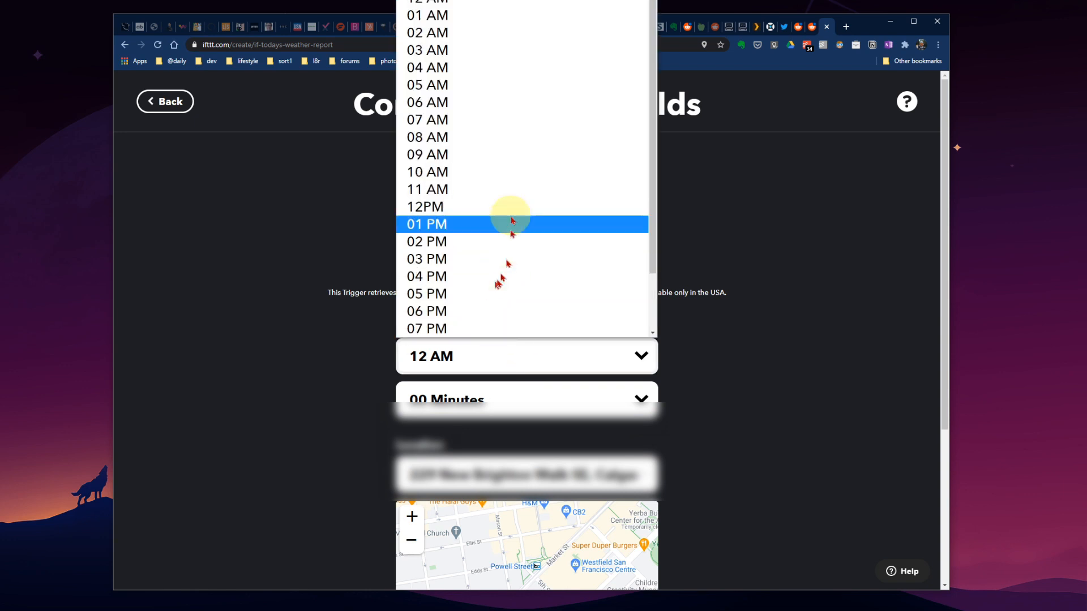
{"action": "left_click", "coordinate": [431, 104]}
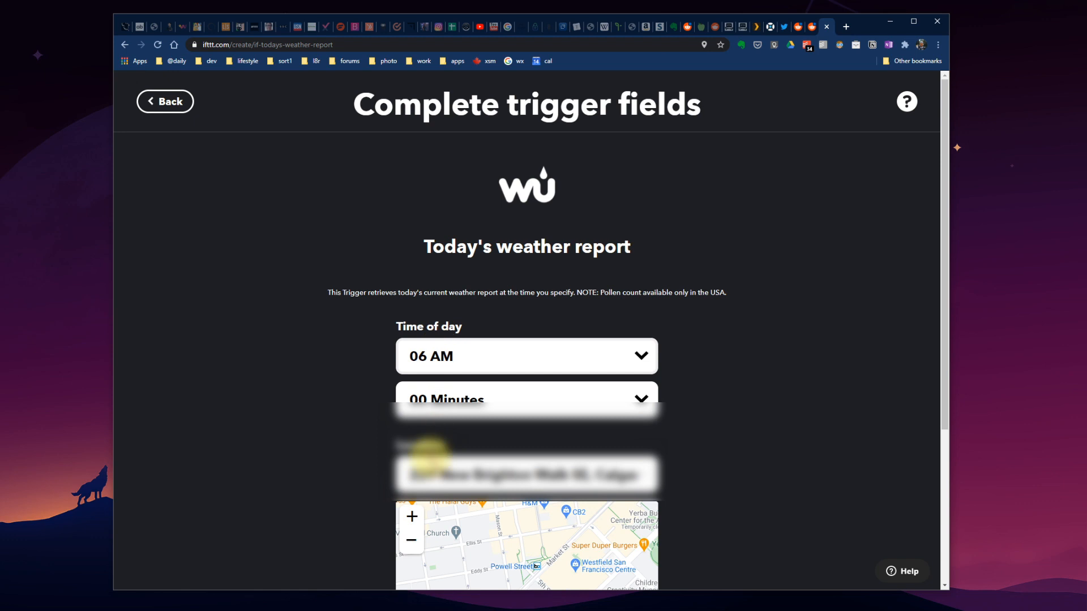
- Zoom out the location map, set the trigger's location to "calgary", and create the trigger
{"action": "scroll", "coordinate": [755, 383], "scroll_direction": "down", "scroll_amount": 2}
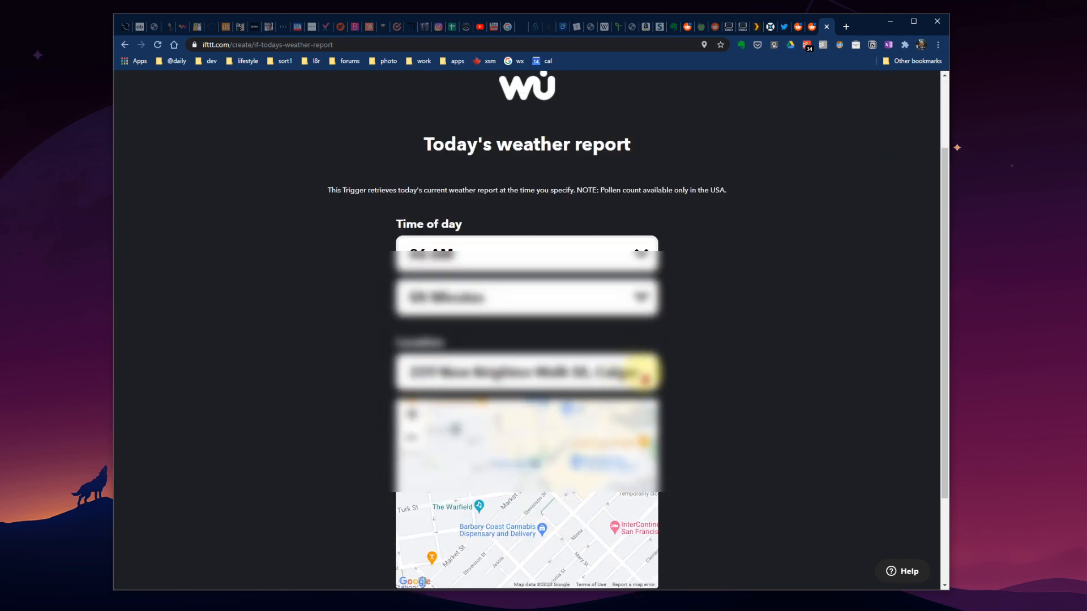
{"action": "scroll", "coordinate": [703, 389], "scroll_direction": "down", "scroll_amount": 2}
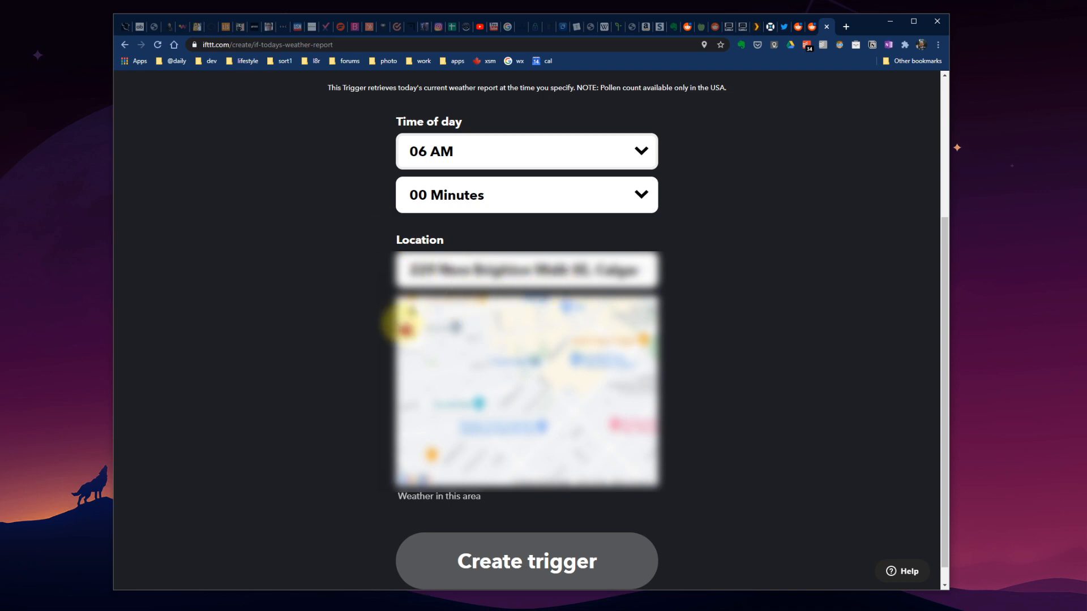
{"action": "left_click", "coordinate": [414, 340]}
{"action": "left_click", "coordinate": [414, 340]}
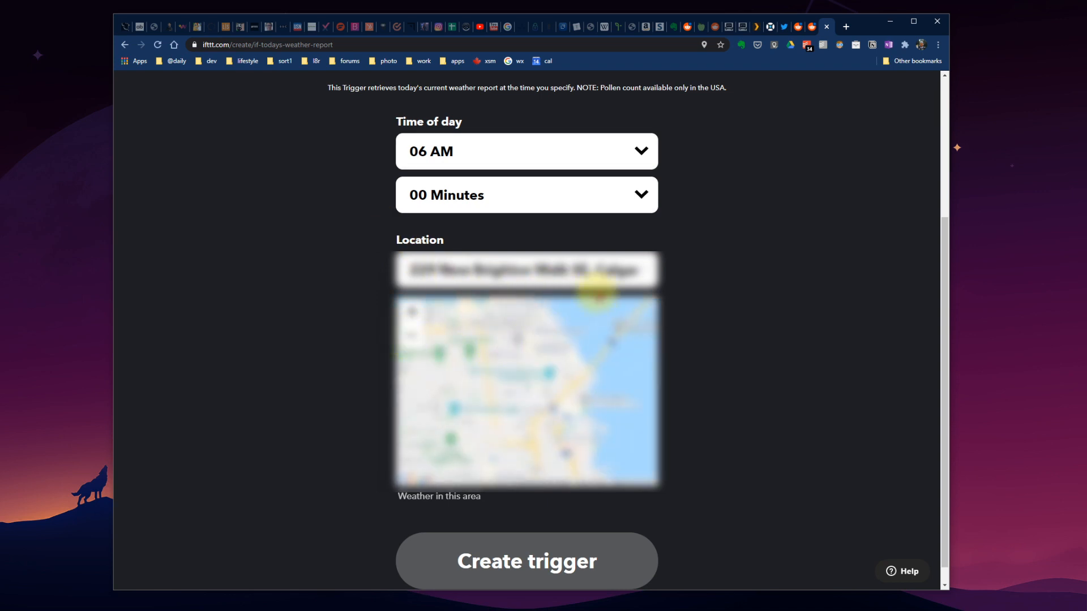
{"action": "left_click", "coordinate": [643, 271]}
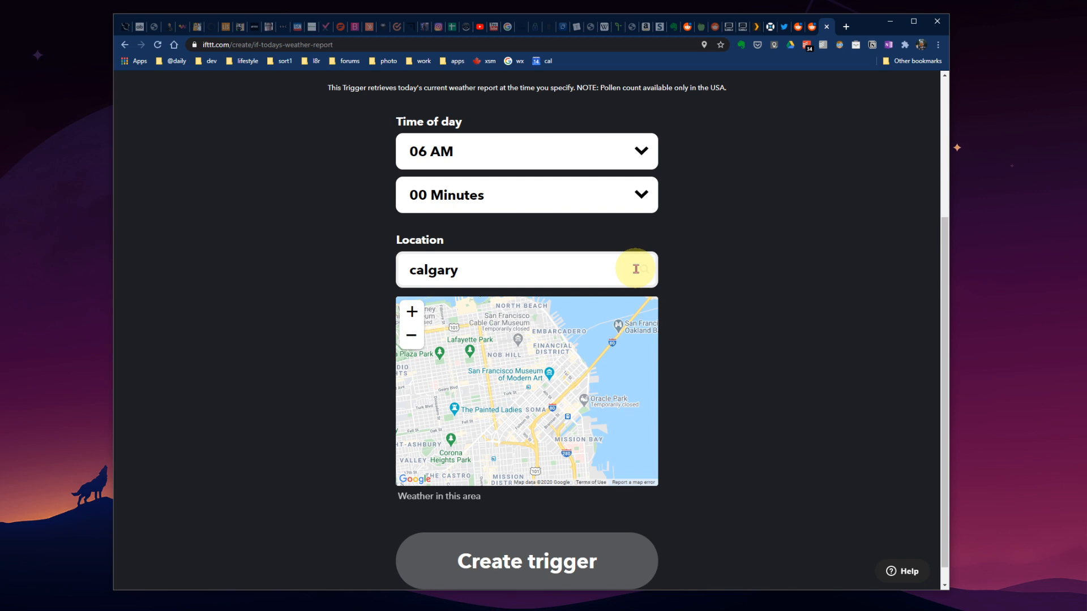
{"action": "left_click", "coordinate": [636, 269]}
{"action": "scroll", "coordinate": [655, 394], "scroll_direction": "down", "scroll_amount": 1}
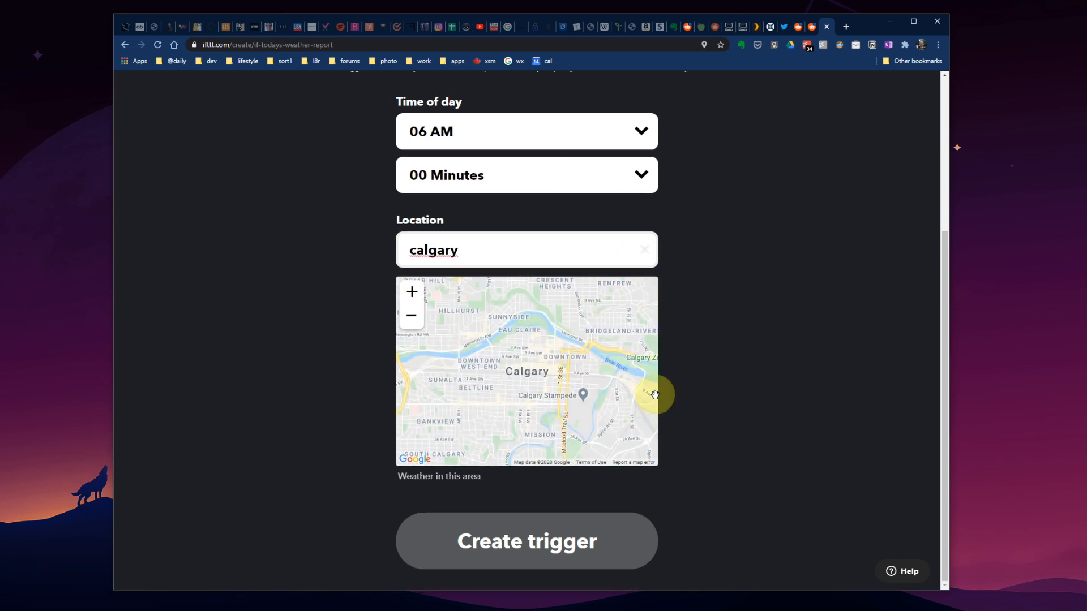
{"action": "left_click", "coordinate": [550, 547]}
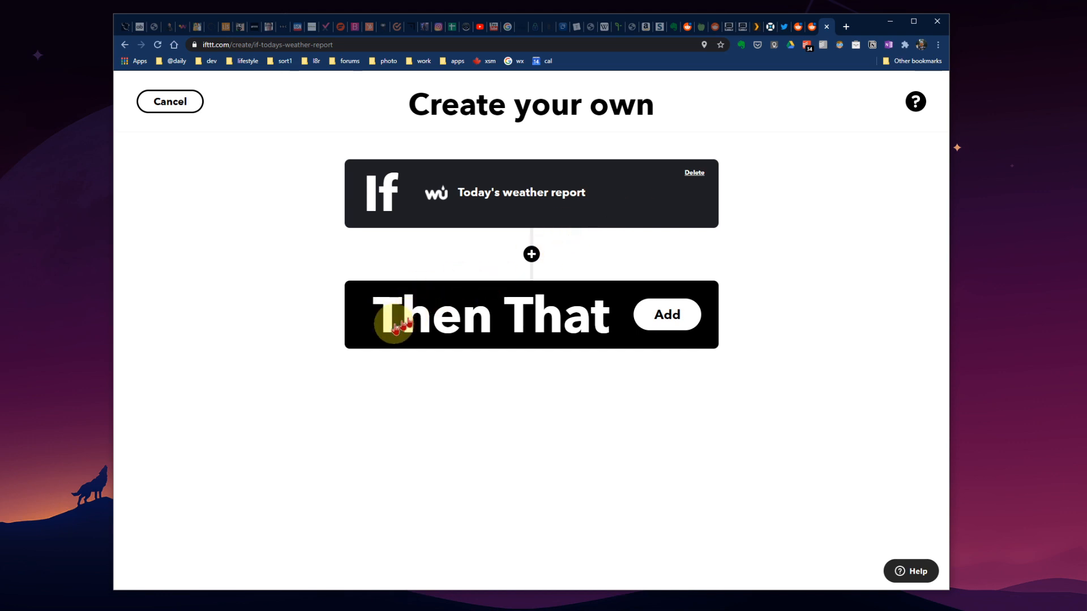
- Search for "ever" to add Evernote as the Then That service, and choose its Create a note action
{"action": "left_click", "coordinate": [678, 316]}
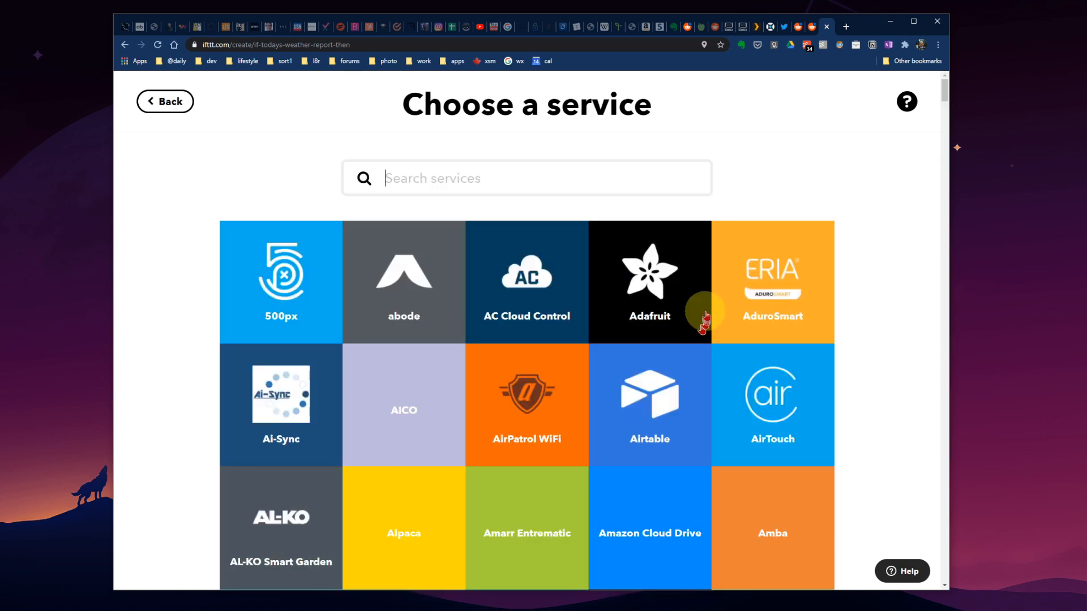
{"action": "left_click", "coordinate": [446, 180]}
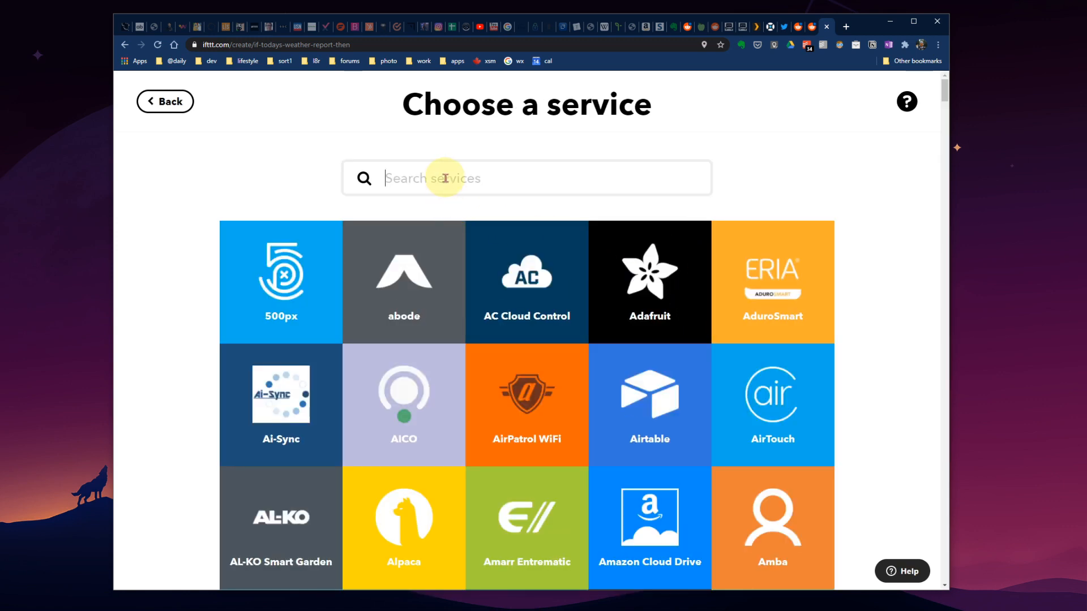
{"action": "type", "text": "ever"}
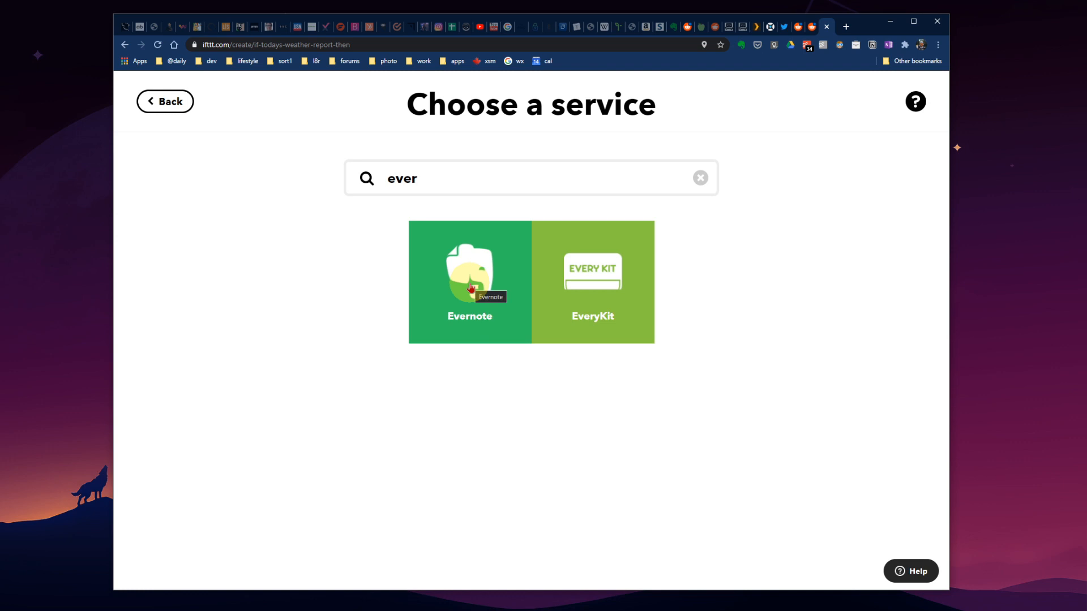
{"action": "left_click", "coordinate": [470, 286]}
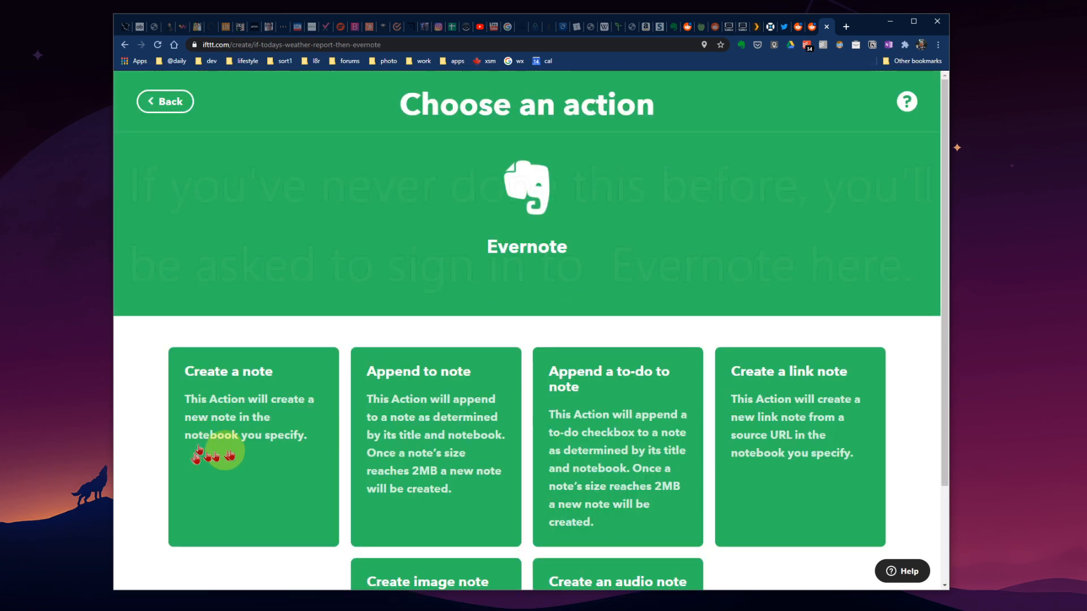
{"action": "scroll", "coordinate": [366, 380], "scroll_direction": "down", "scroll_amount": 2}
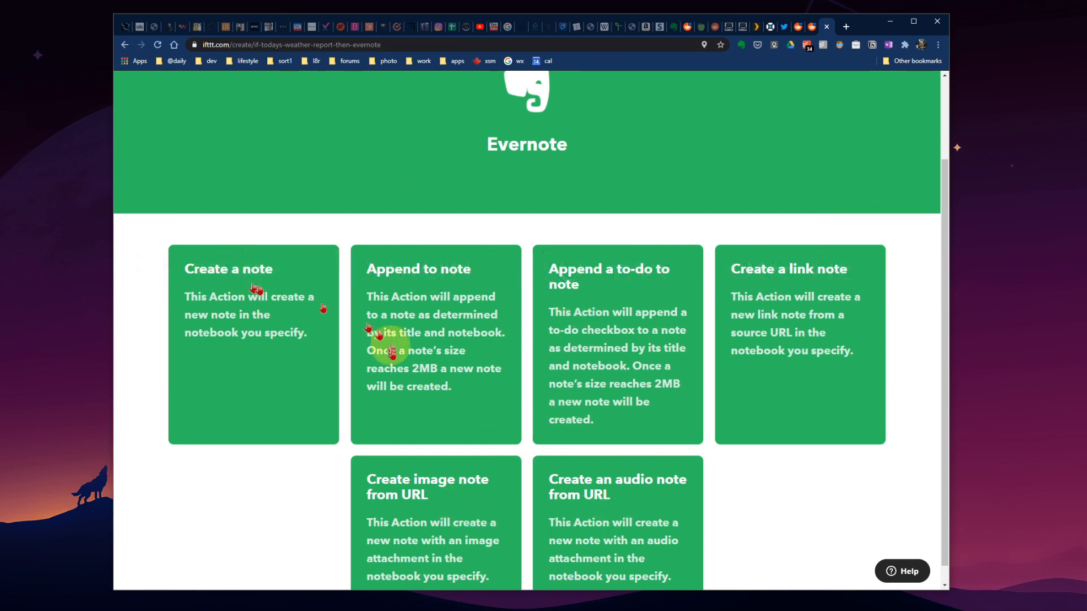
{"action": "left_click", "coordinate": [233, 334]}
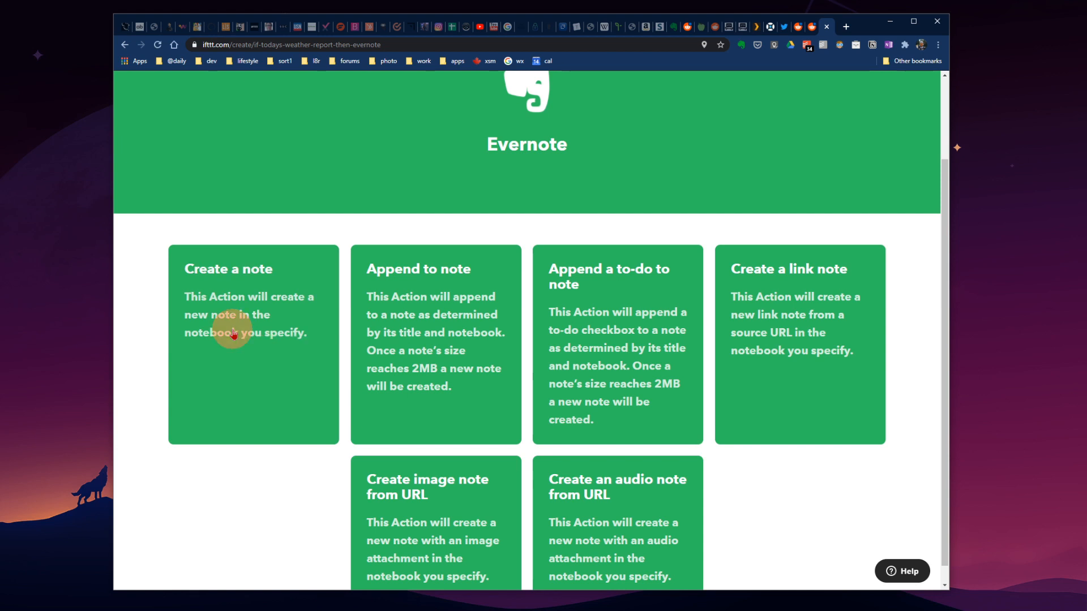
- Remove "today!" from the note title and insert "My Journal for" before the TodaysCondition ingredient
{"action": "scroll", "coordinate": [623, 311], "scroll_direction": "down", "scroll_amount": 2}
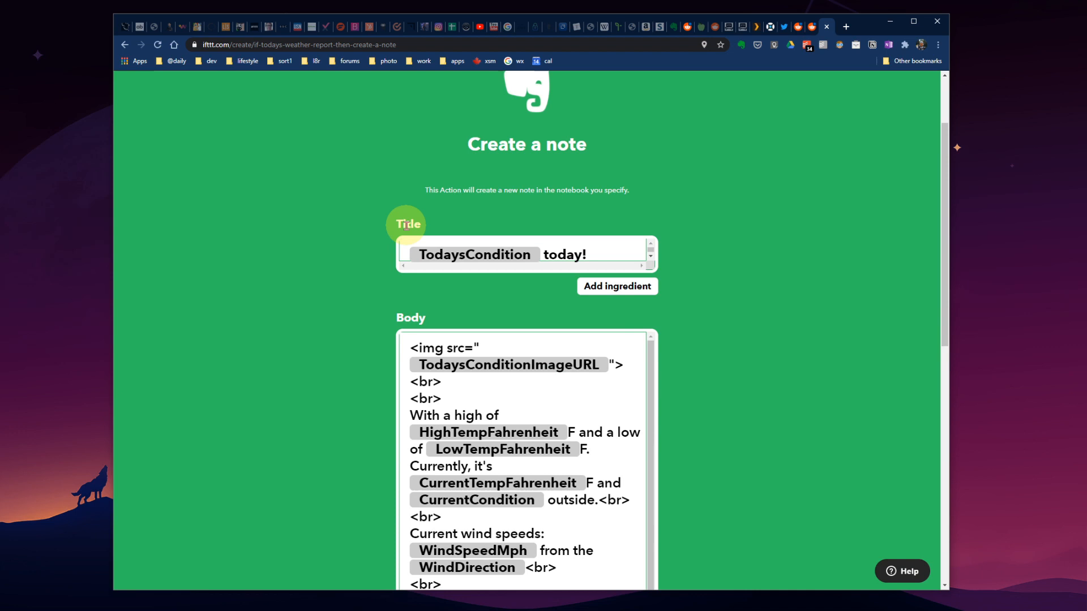
{"action": "left_click", "coordinate": [596, 254]}
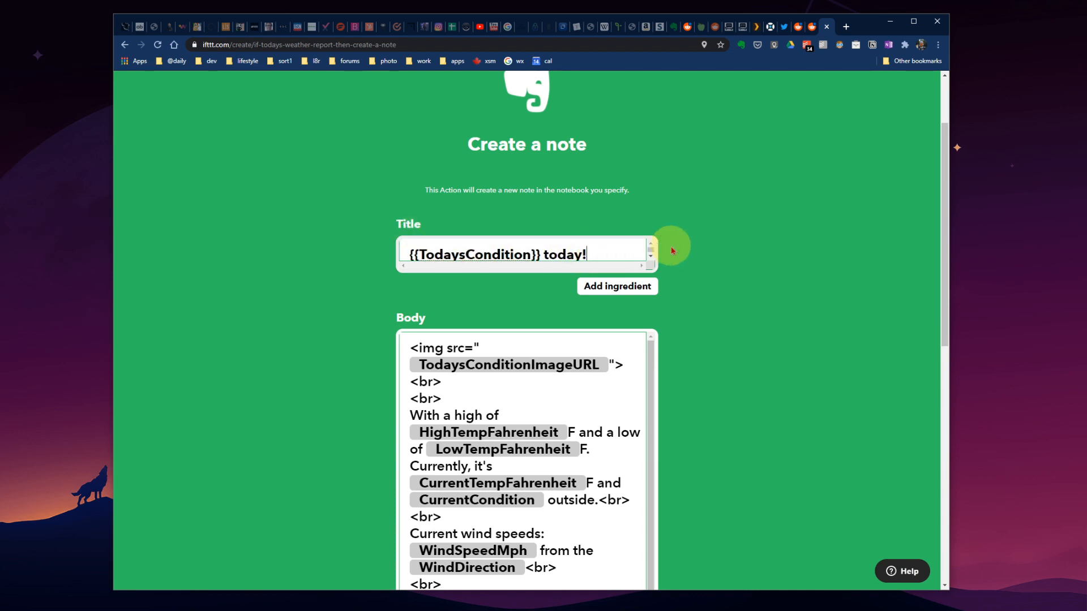
{"action": "key", "text": "Home"}
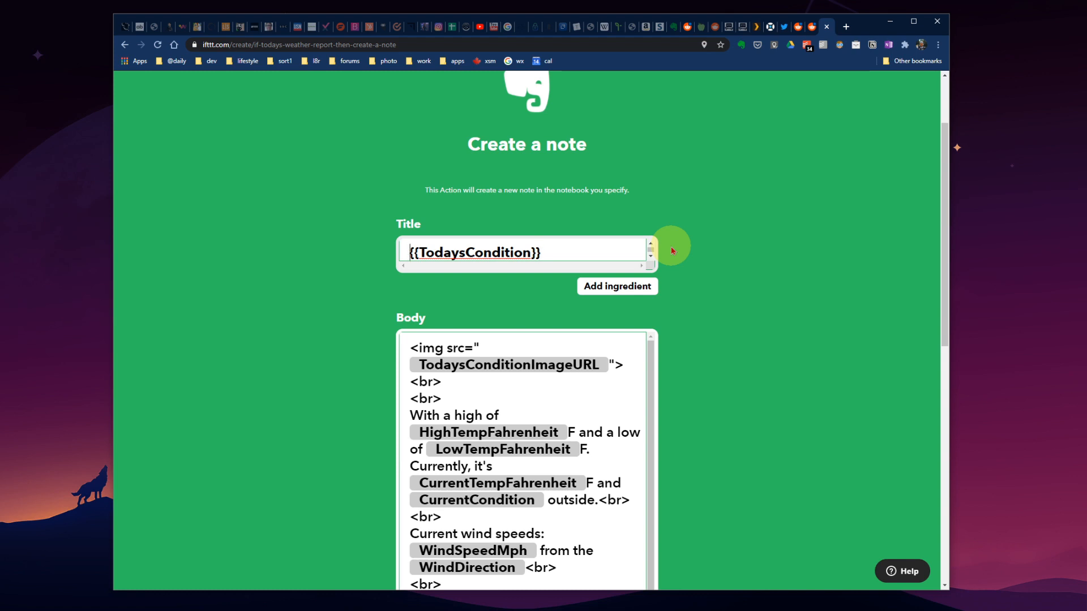
{"action": "type", "text": "My Jou"}
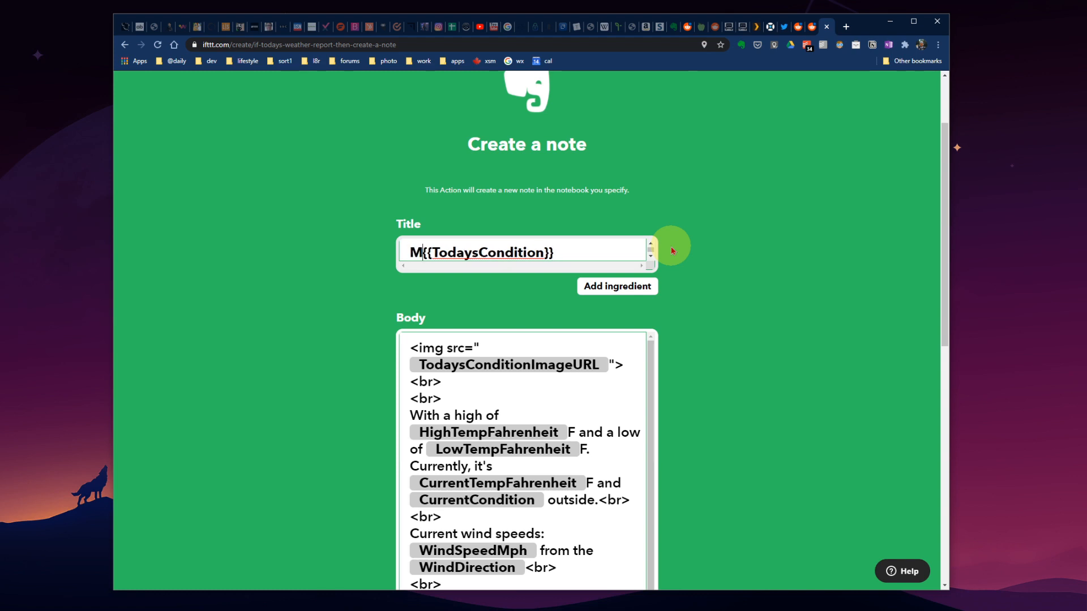
{"action": "type", "text": "rnal for {{"}
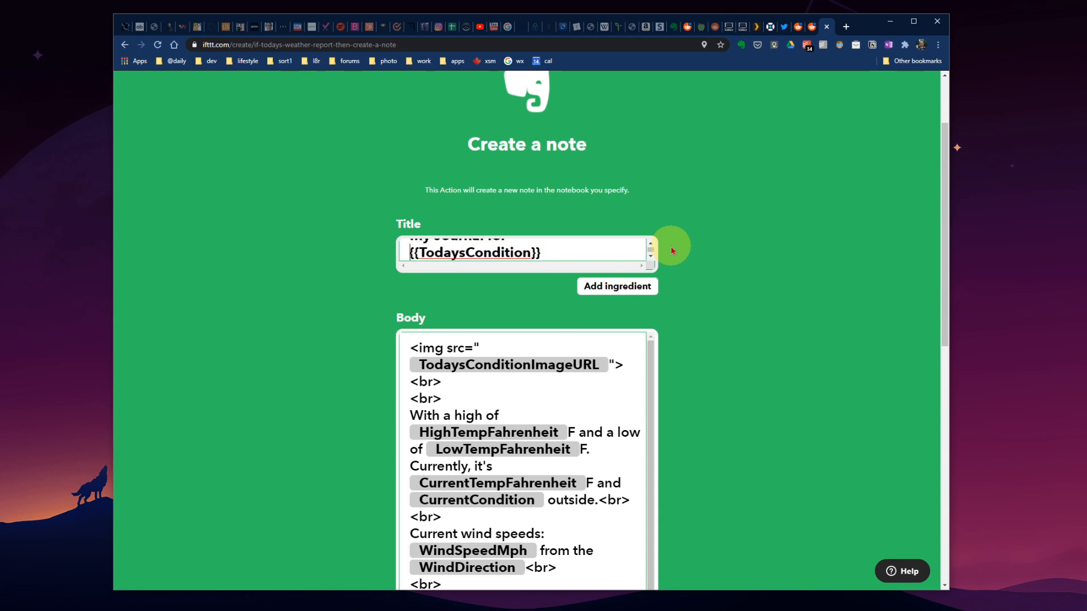
{"action": "type", "text": "Tod"}
- Delete the TodaysCondition ingredient from the note title, leaving only "My Journal for"
{"action": "scroll", "coordinate": [702, 357], "scroll_direction": "up", "scroll_amount": 3}
{"action": "left_click", "coordinate": [541, 356]}
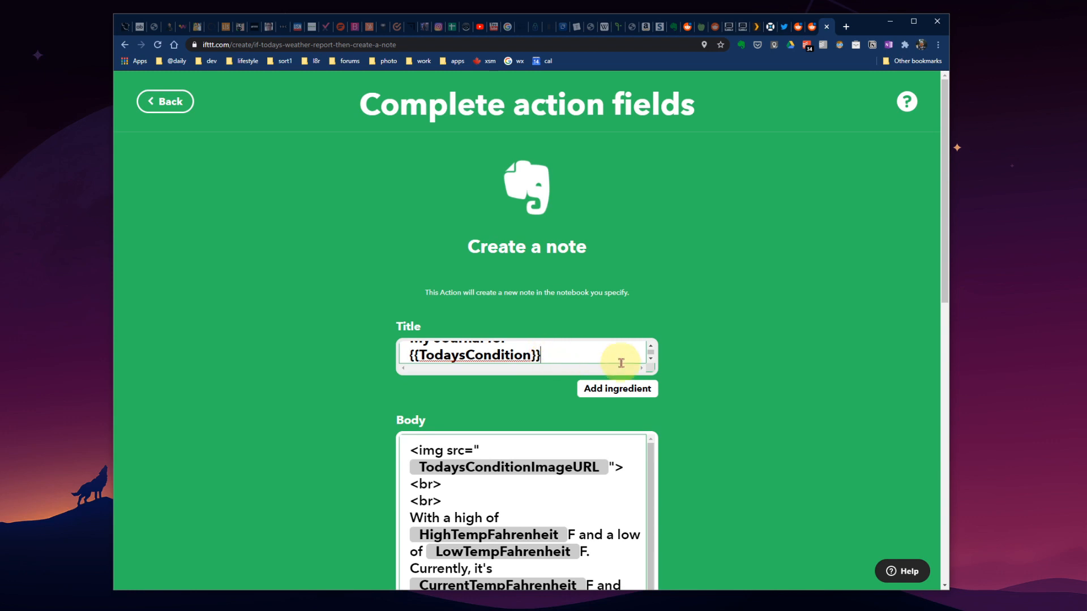
{"action": "key", "text": "BackSpace"}
{"action": "key", "text": "BackSpace"}
{"action": "key", "text": "BackSpace"}
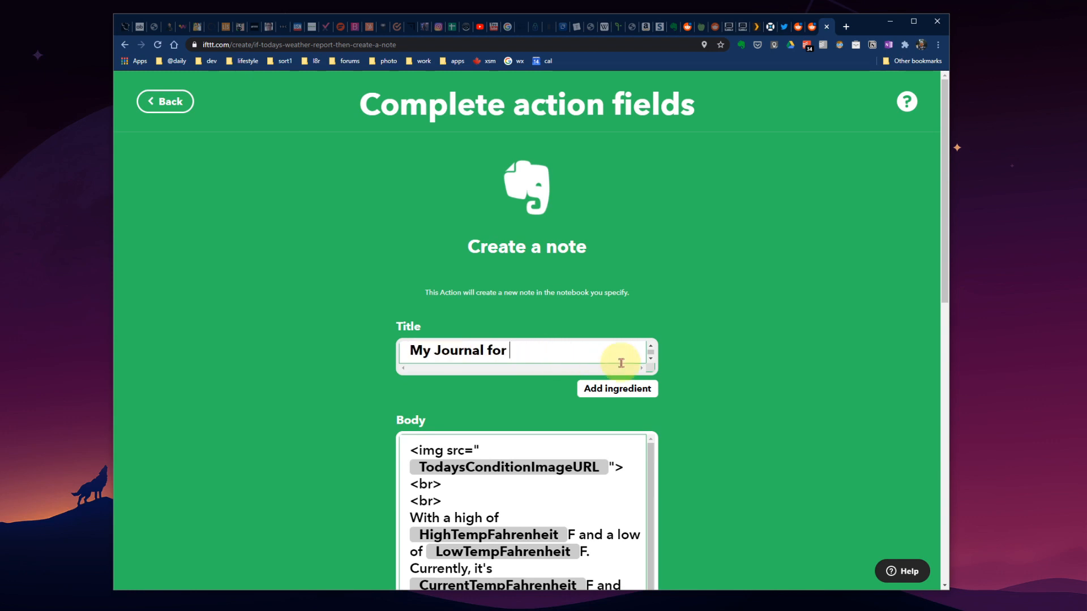
- Insert the CheckTime ingredient after "My Journal for" in the note title
{"action": "left_click", "coordinate": [610, 390]}
{"action": "scroll", "coordinate": [693, 416], "scroll_direction": "down", "scroll_amount": 2}
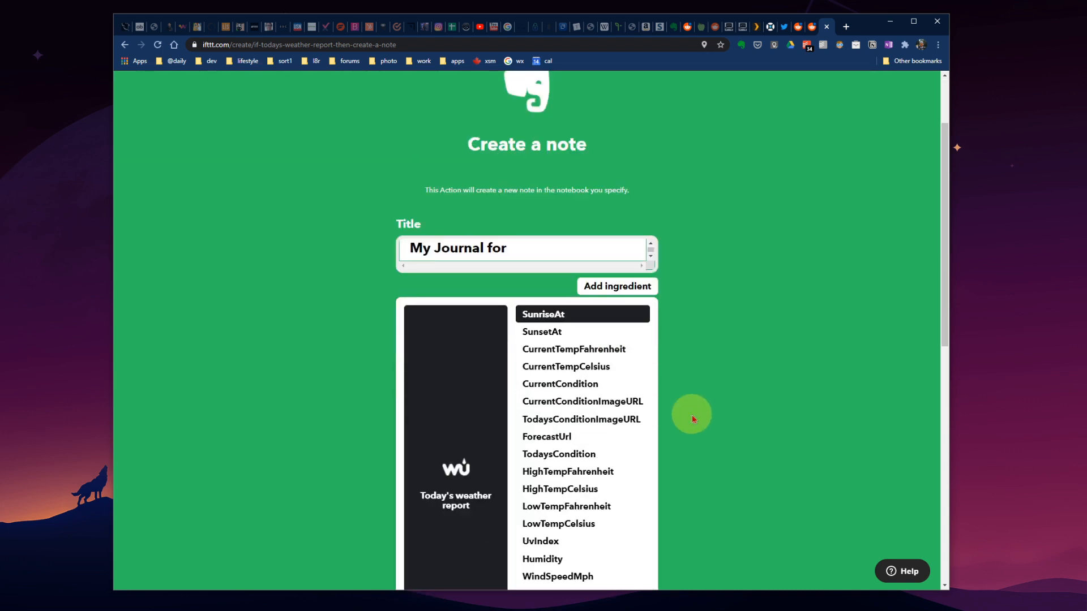
{"action": "scroll", "coordinate": [693, 418], "scroll_direction": "down", "scroll_amount": 1}
{"action": "scroll", "coordinate": [626, 417], "scroll_direction": "down", "scroll_amount": 2}
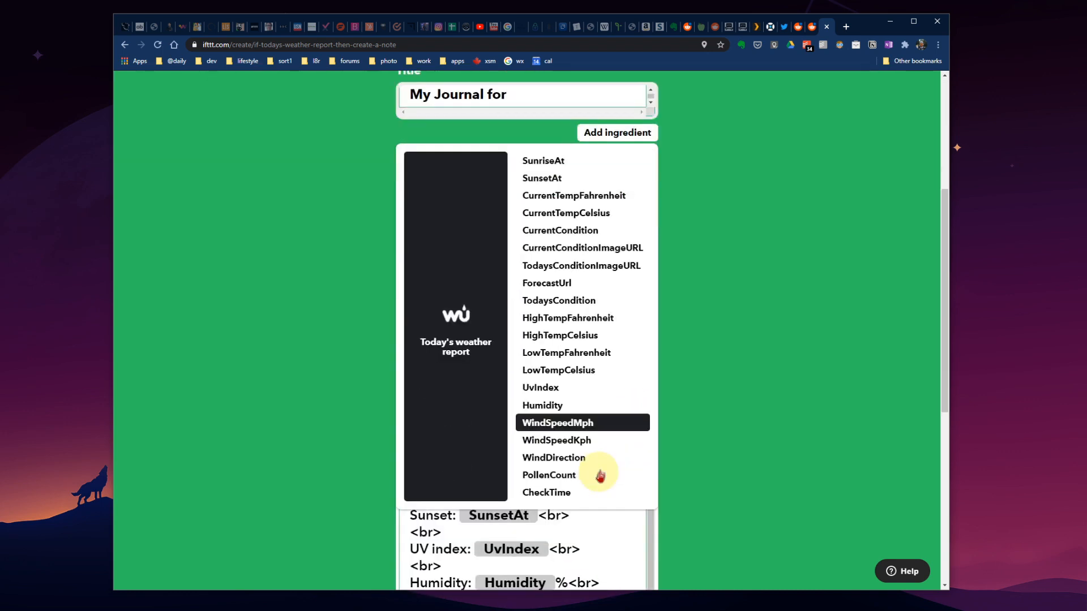
{"action": "left_click", "coordinate": [589, 491]}
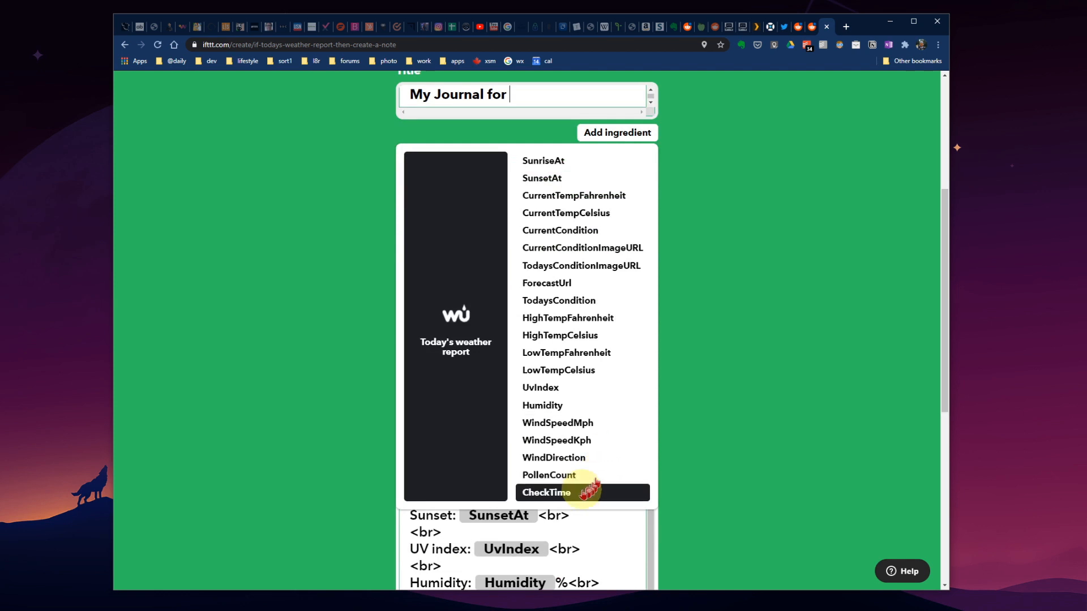
{"action": "left_click", "coordinate": [554, 492]}
{"action": "scroll", "coordinate": [757, 359], "scroll_direction": "up", "scroll_amount": 2}
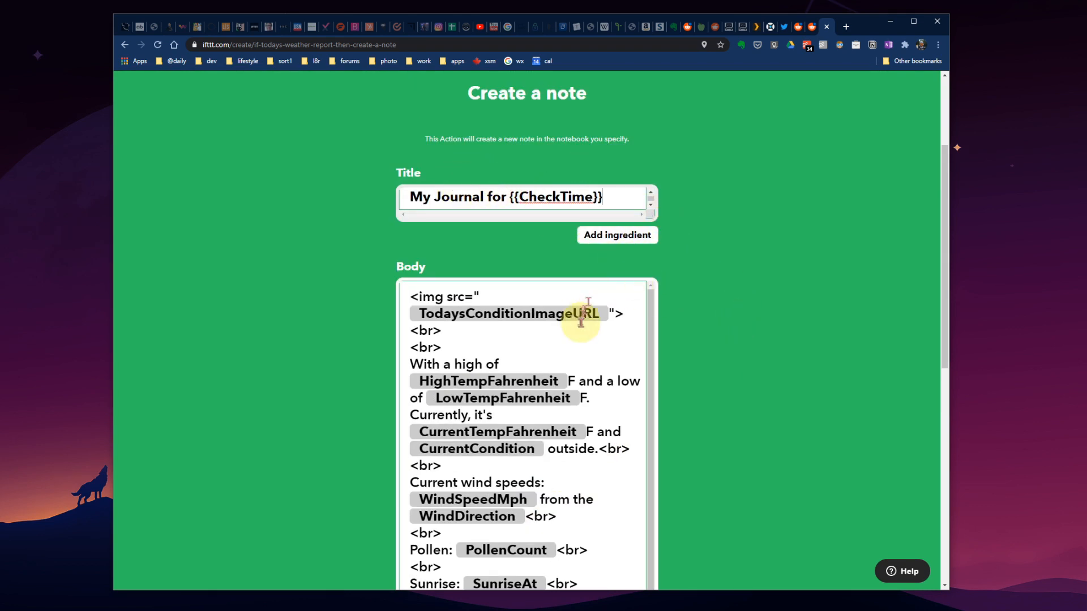
- Remove the default tags "IFTTT, Weather" from the Create a note action
{"action": "left_click", "coordinate": [565, 355]}
{"action": "scroll", "coordinate": [543, 363], "scroll_direction": "down", "scroll_amount": 6}
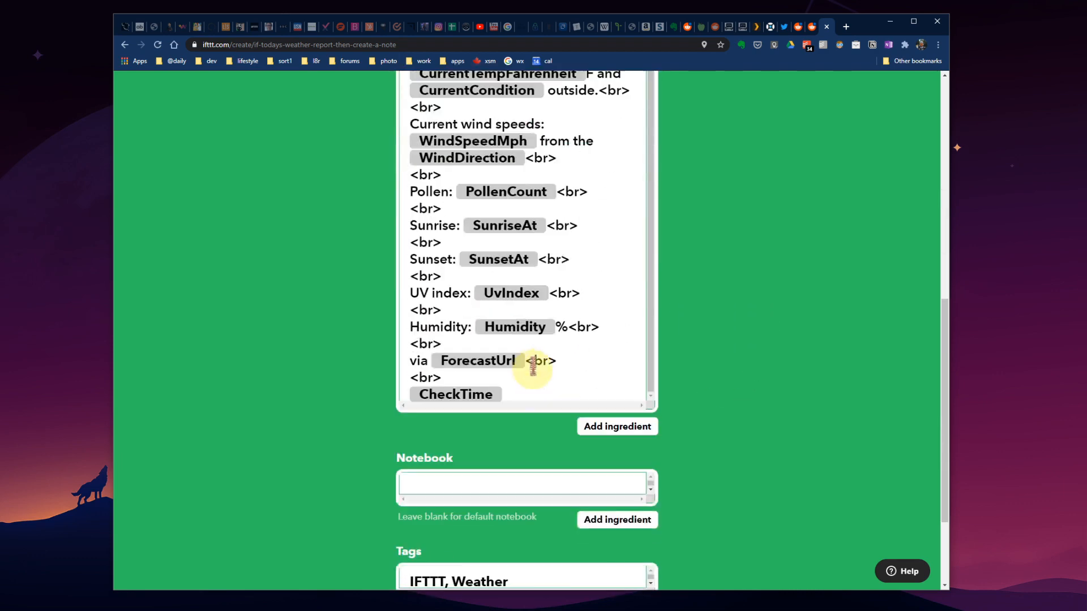
{"action": "scroll", "coordinate": [536, 403], "scroll_direction": "up", "scroll_amount": 5}
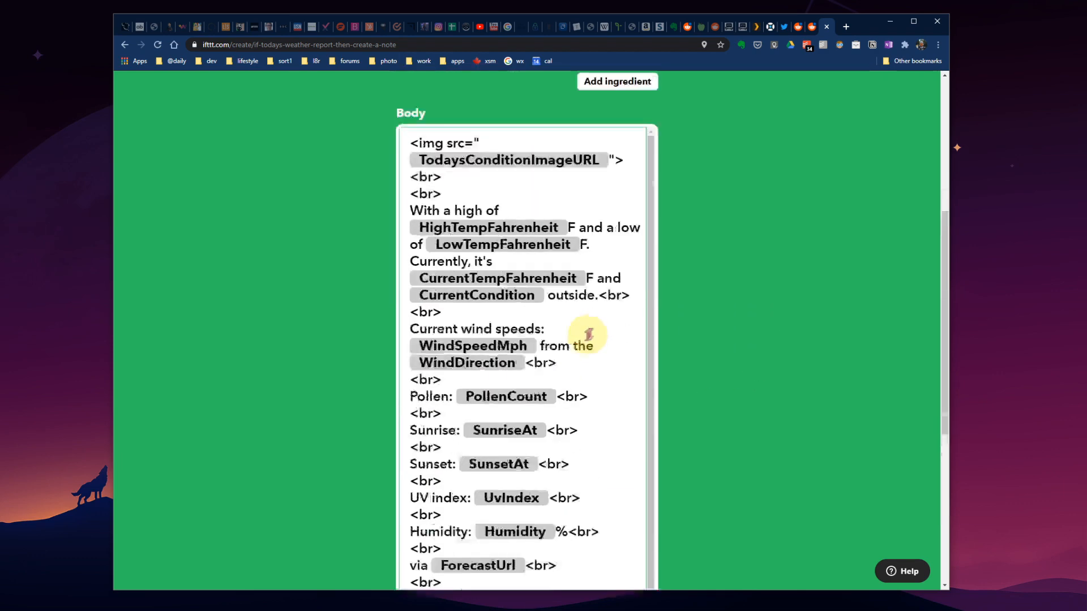
{"action": "left_click", "coordinate": [493, 293]}
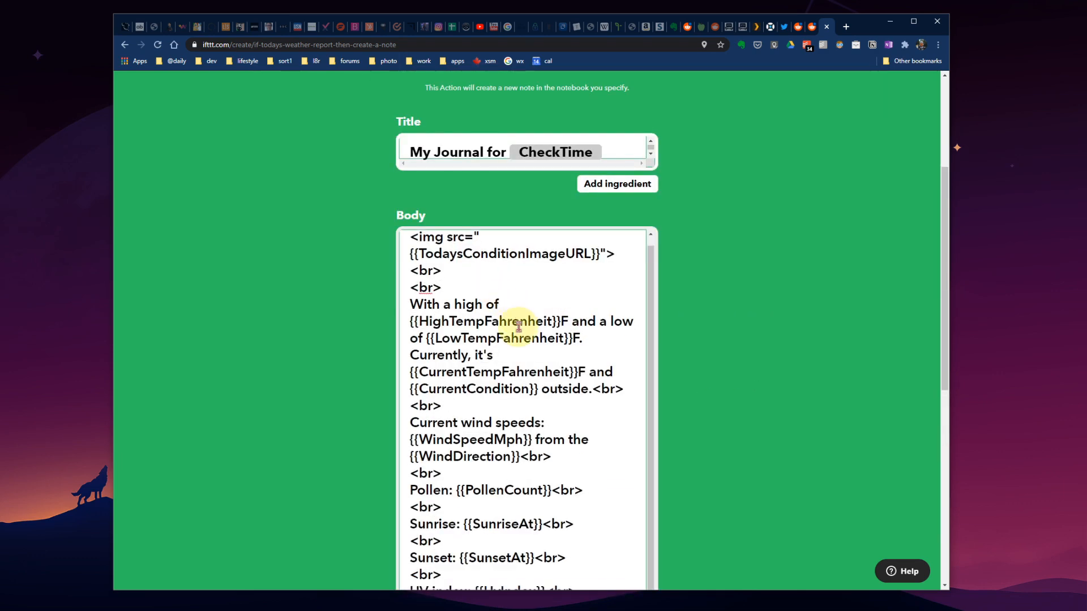
{"action": "left_click", "coordinate": [718, 348]}
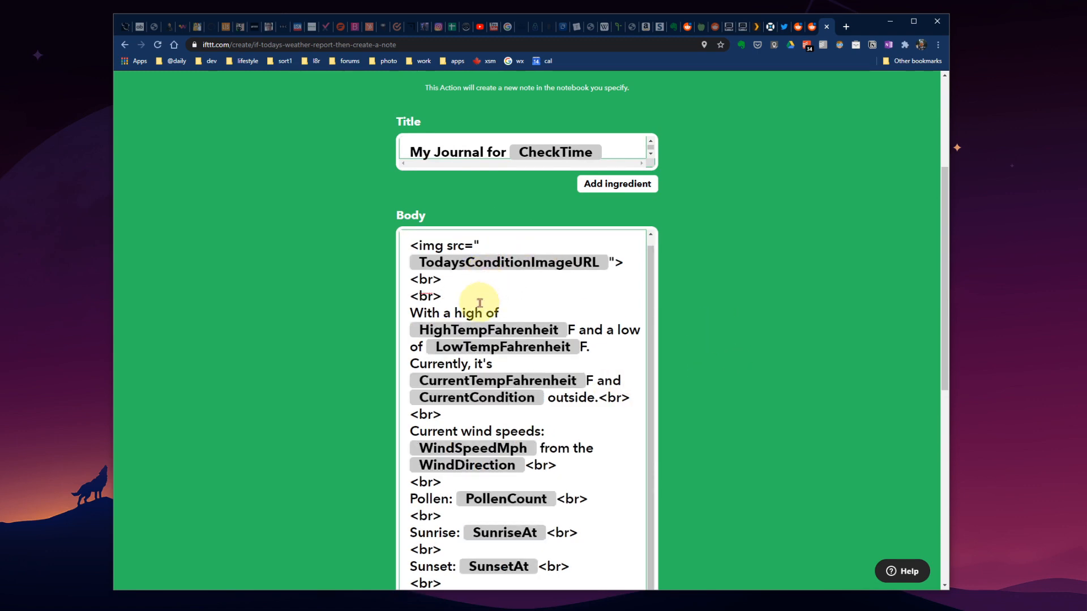
{"action": "scroll", "coordinate": [607, 379], "scroll_direction": "down", "scroll_amount": 8}
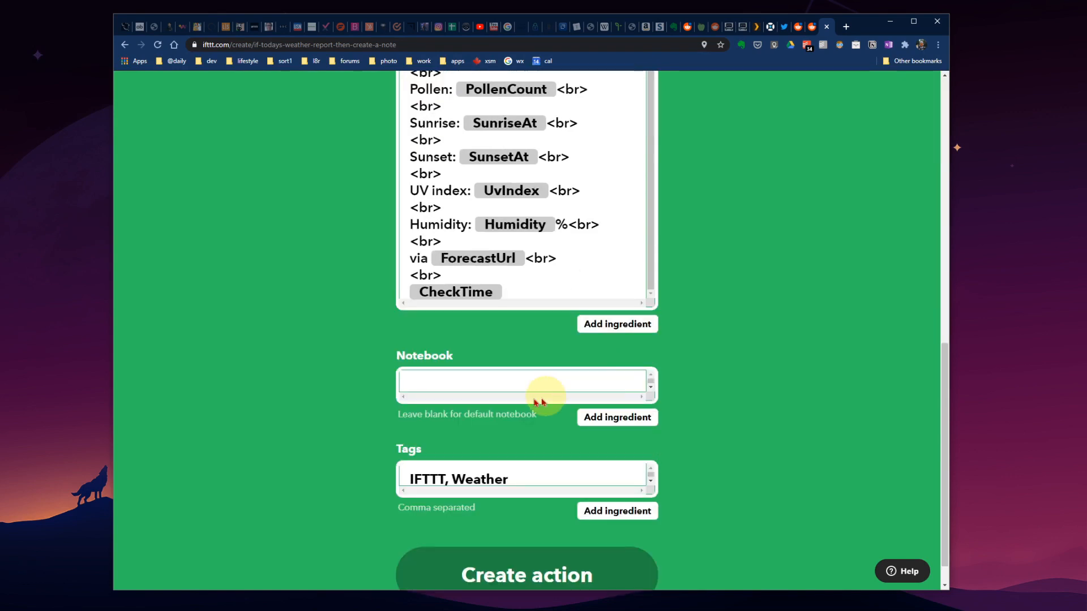
{"action": "left_click", "coordinate": [494, 388]}
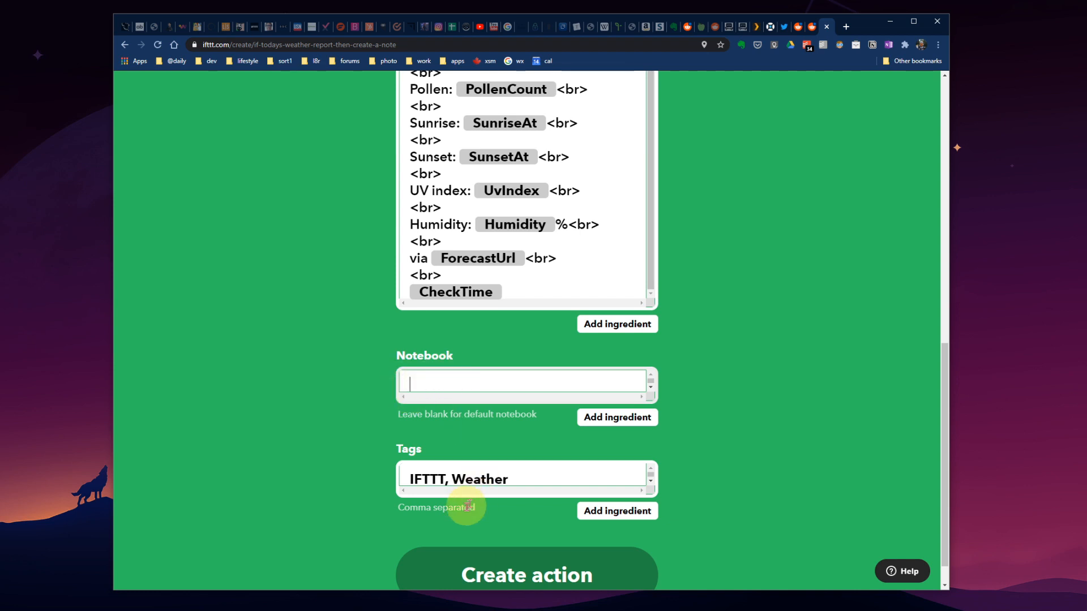
{"action": "left_click_drag", "start_coordinate": [512, 479], "coordinate": [378, 482]}
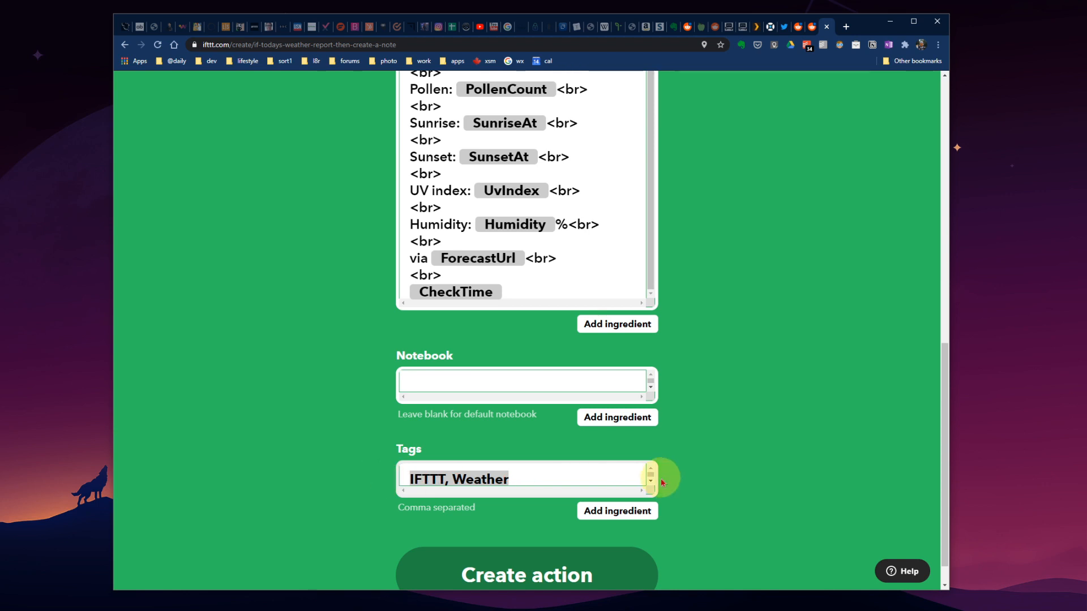
{"action": "key", "text": "BackSpace"}
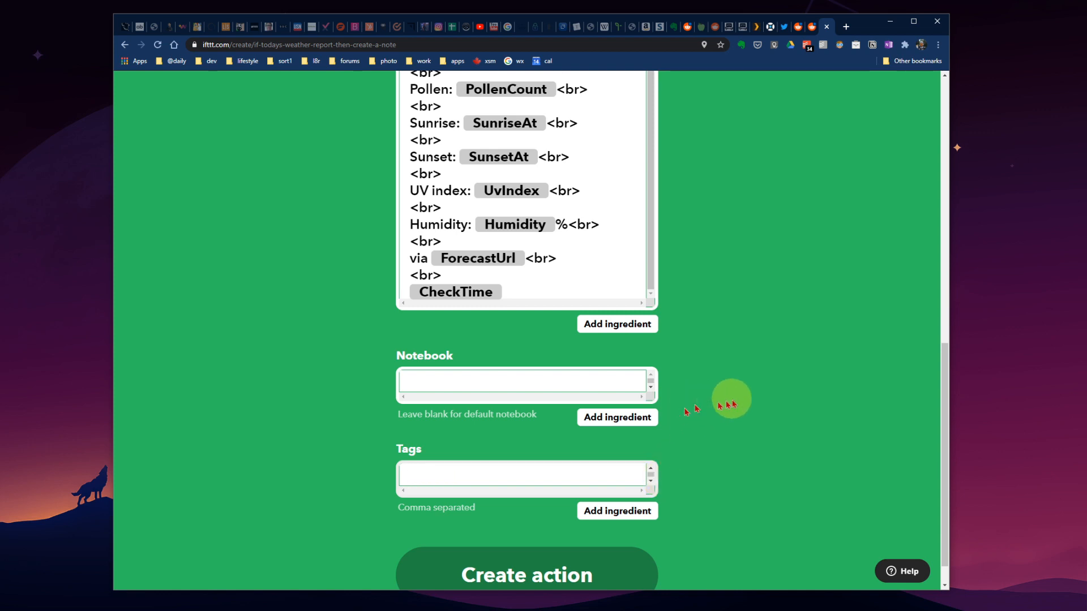
- Review the note body template from the weather image tag down to the closing CheckTime ingredient
{"action": "scroll", "coordinate": [724, 399], "scroll_direction": "up", "scroll_amount": 3}
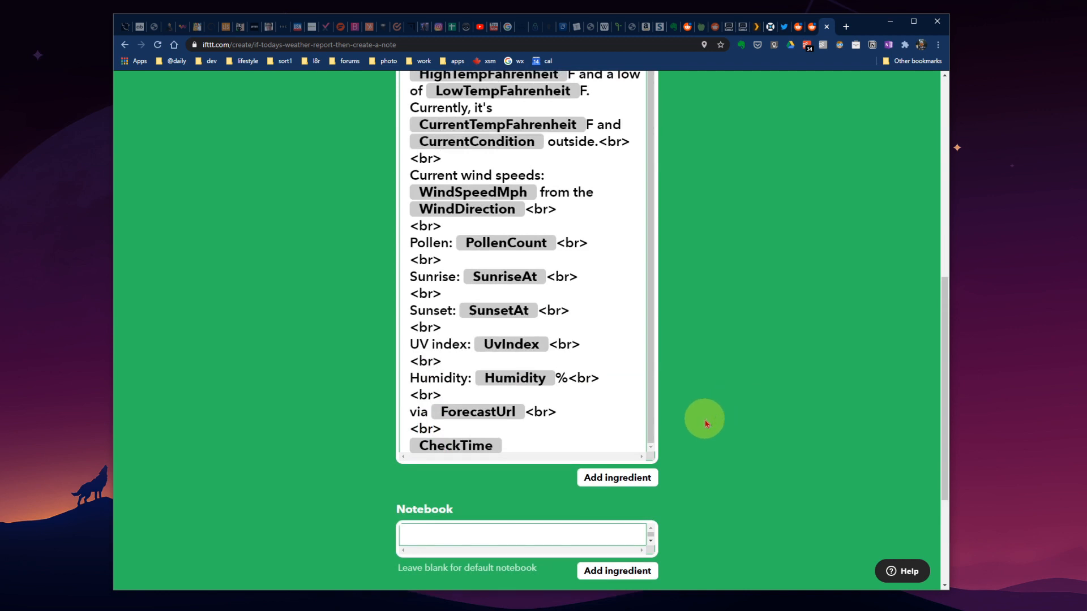
{"action": "scroll", "coordinate": [712, 423], "scroll_direction": "up", "scroll_amount": 1}
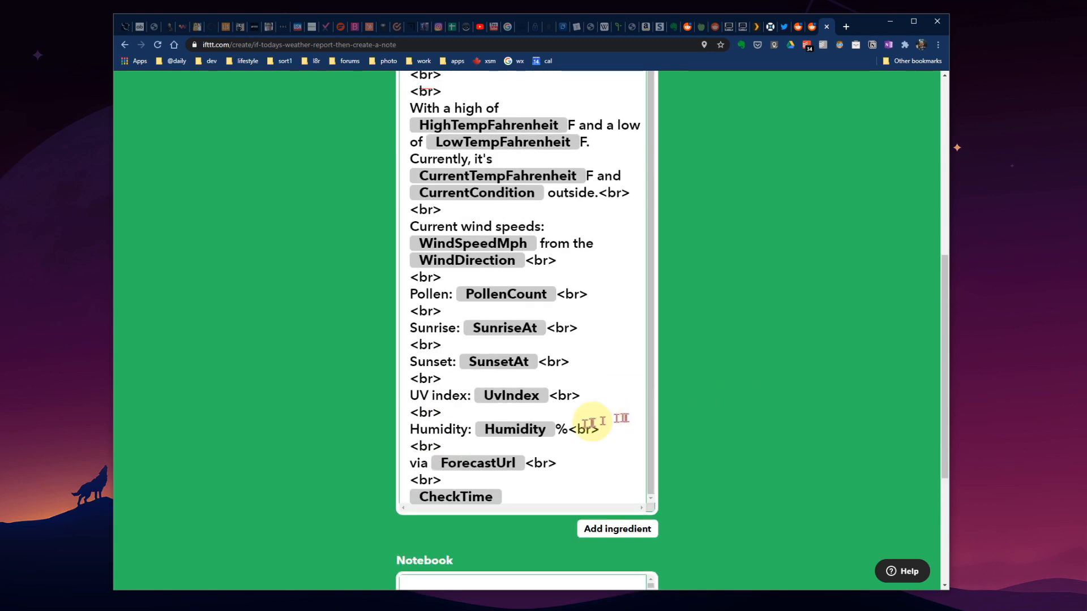
{"action": "scroll", "coordinate": [699, 371], "scroll_direction": "up", "scroll_amount": 3}
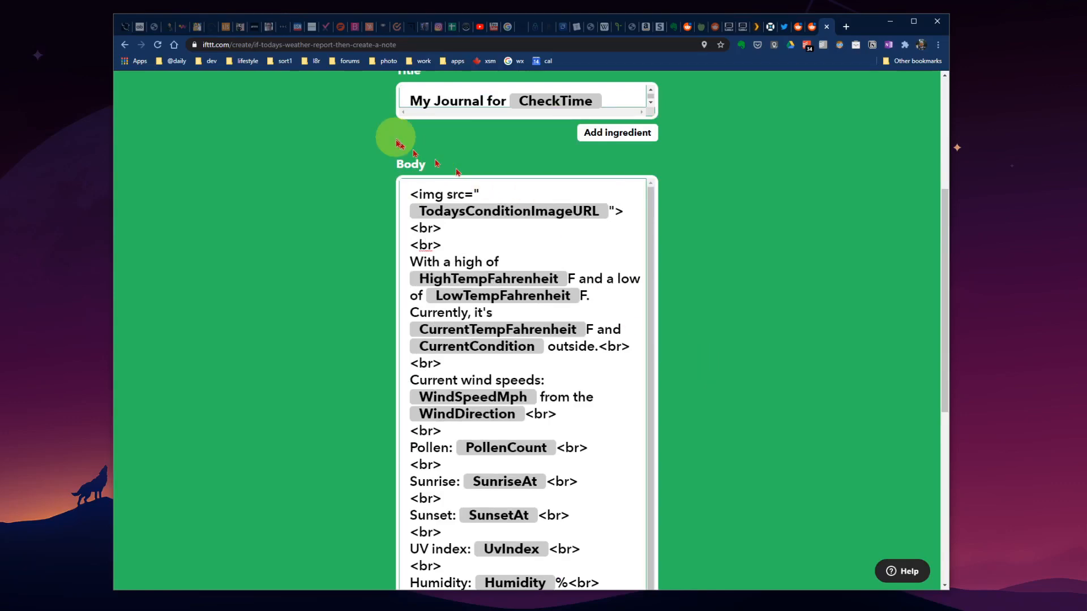
{"action": "left_click_drag", "start_coordinate": [398, 163], "coordinate": [427, 167]}
{"action": "scroll", "coordinate": [767, 320], "scroll_direction": "down", "scroll_amount": 4}
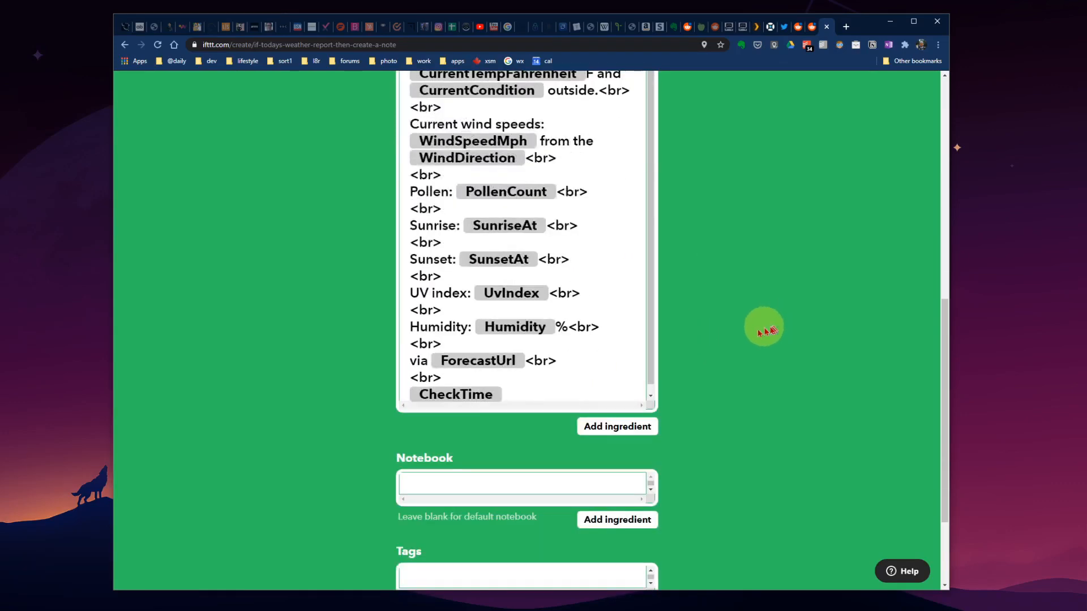
{"action": "left_click", "coordinate": [556, 376]}
{"action": "scroll", "coordinate": [572, 368], "scroll_direction": "up", "scroll_amount": 5}
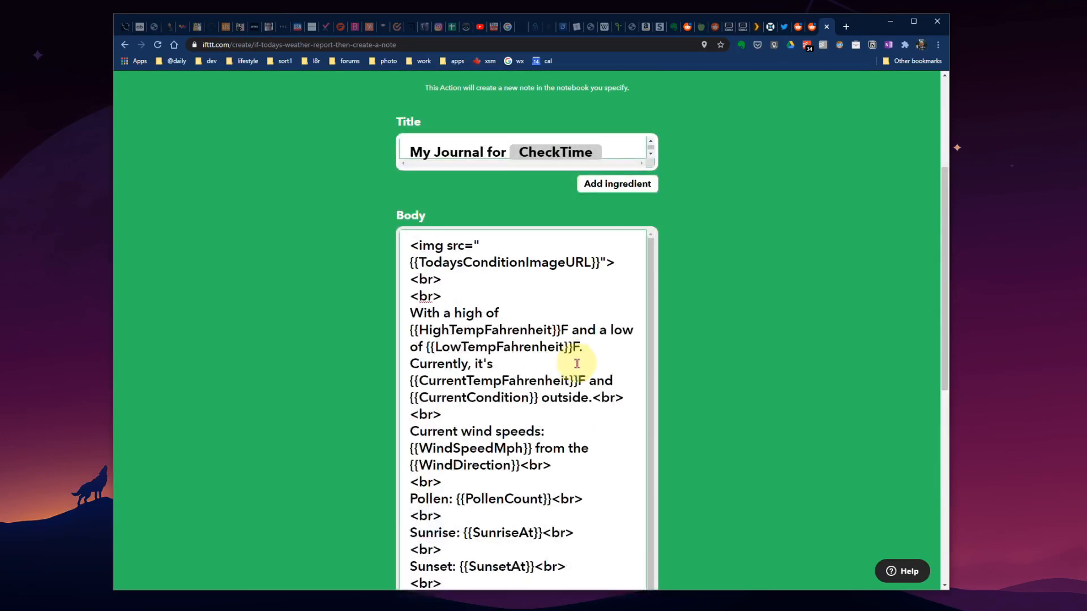
{"action": "scroll", "coordinate": [575, 363], "scroll_direction": "down", "scroll_amount": 1}
{"action": "scroll", "coordinate": [533, 390], "scroll_direction": "down", "scroll_amount": 5}
- Add the line "My weather forecast for today:" at the start of the note body, above the image tag
{"action": "left_click", "coordinate": [521, 434]}
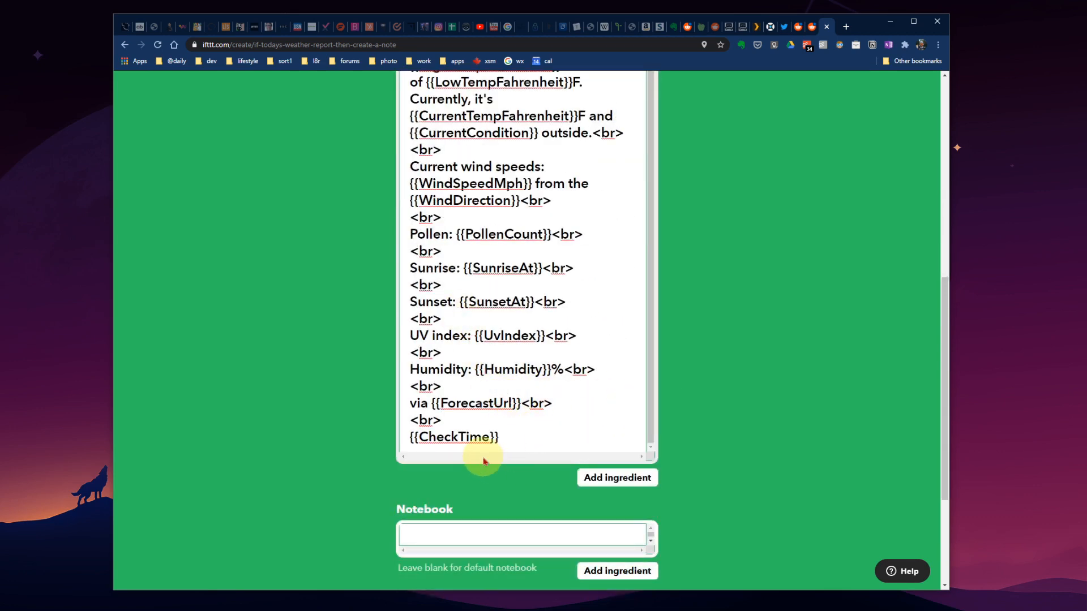
{"action": "scroll", "coordinate": [491, 365], "scroll_direction": "up", "scroll_amount": 1}
{"action": "scroll", "coordinate": [489, 361], "scroll_direction": "up", "scroll_amount": 10}
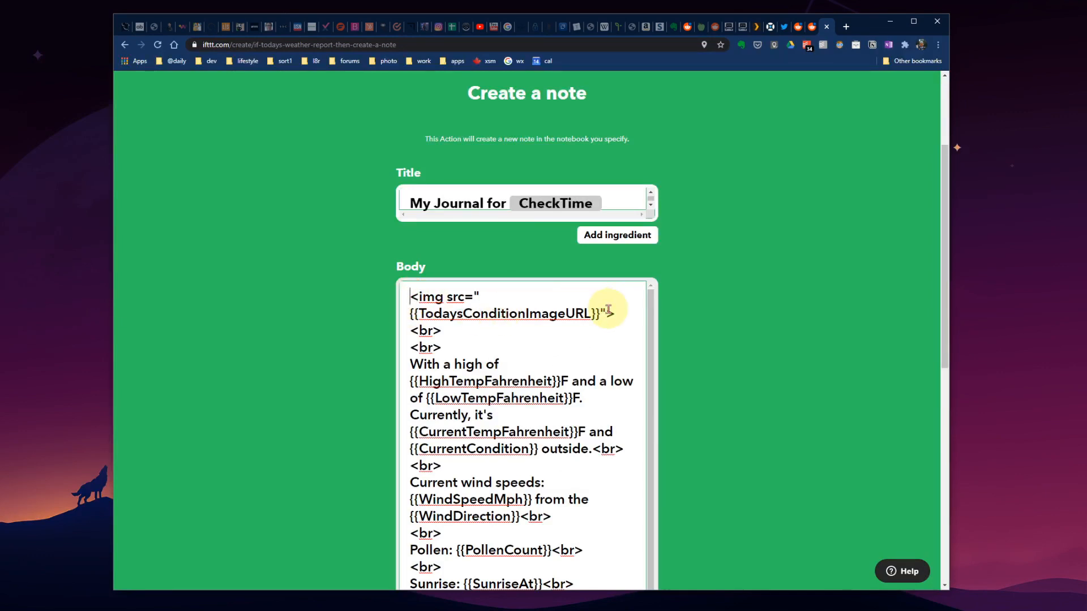
{"action": "key", "text": "Return"}
{"action": "type", "text": "My weather forecast for today"}
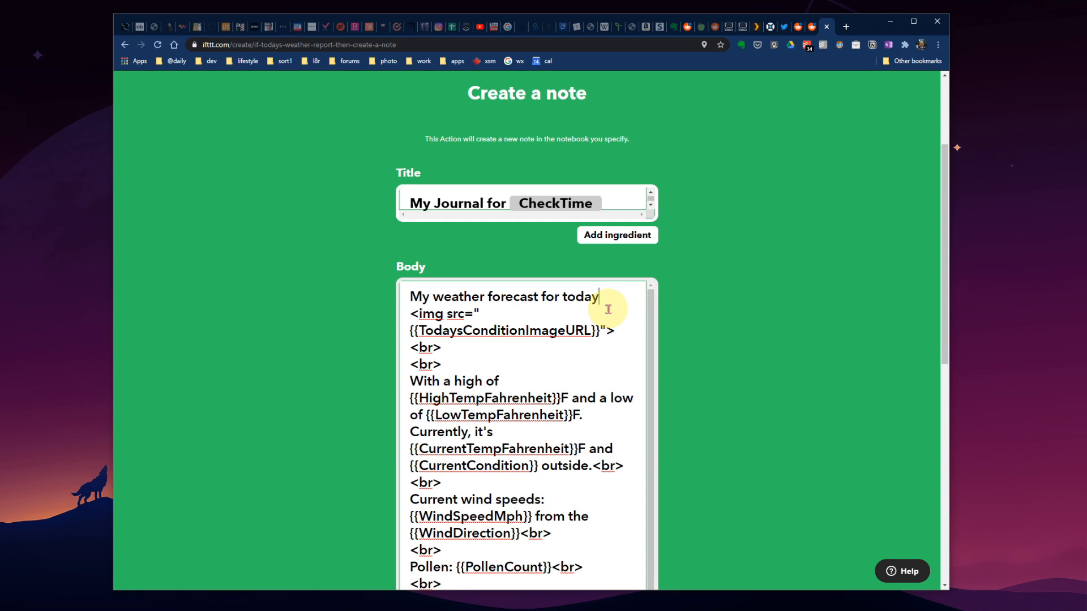
{"action": "type", "text": ":"}
- Append a <br> tag to the end of the "My weather forecast for today:" line
{"action": "key", "text": "Down"}
{"action": "key", "text": "Down"}
{"action": "key", "text": "Down"}
{"action": "key", "text": "Left"}
{"action": "key", "text": "Left"}
{"action": "key", "text": "Left"}
{"action": "key", "text": "Right"}
{"action": "key", "text": "Left"}
{"action": "key", "text": "Left"}
{"action": "key", "text": "Up"}
{"action": "key", "text": "Up"}
{"action": "key", "text": "Up"}
{"action": "key", "text": "End"}
{"action": "type", "text": "<br>"}
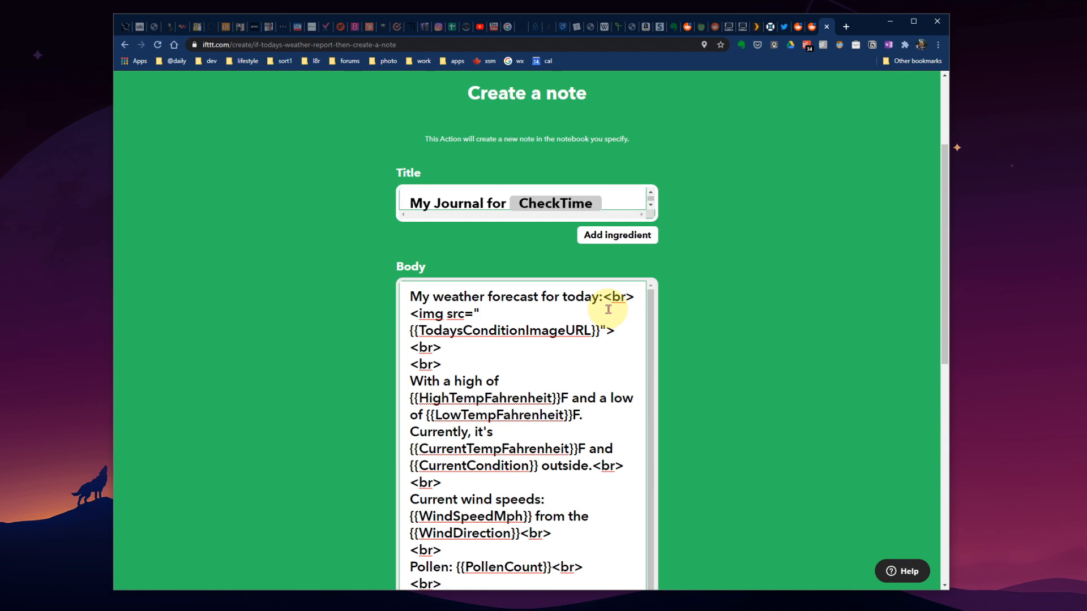
{"action": "key", "text": "Left"}
{"action": "key", "text": "Left"}
{"action": "key", "text": "Left"}
{"action": "key", "text": "Left"}
{"action": "key", "text": "Left"}
{"action": "key", "text": "Right"}
{"action": "key", "text": "Right"}
{"action": "key", "text": "Right"}
{"action": "key", "text": "Right"}
{"action": "key", "text": "Right"}
{"action": "key", "text": "Right"}
{"action": "key", "text": "Right"}
{"action": "key", "text": "Right"}
{"action": "key", "text": "Right"}
{"action": "key", "text": "Right"}
{"action": "key", "text": "Right"}
{"action": "key", "text": "Right"}
{"action": "key", "text": "Right"}
{"action": "key", "text": "Right"}
{"action": "key", "text": "Right"}
- Add a <br> line and an <hr> divider line after the CheckTime ingredient at the end of the note body
{"action": "scroll", "coordinate": [598, 330], "scroll_direction": "down", "scroll_amount": 10}
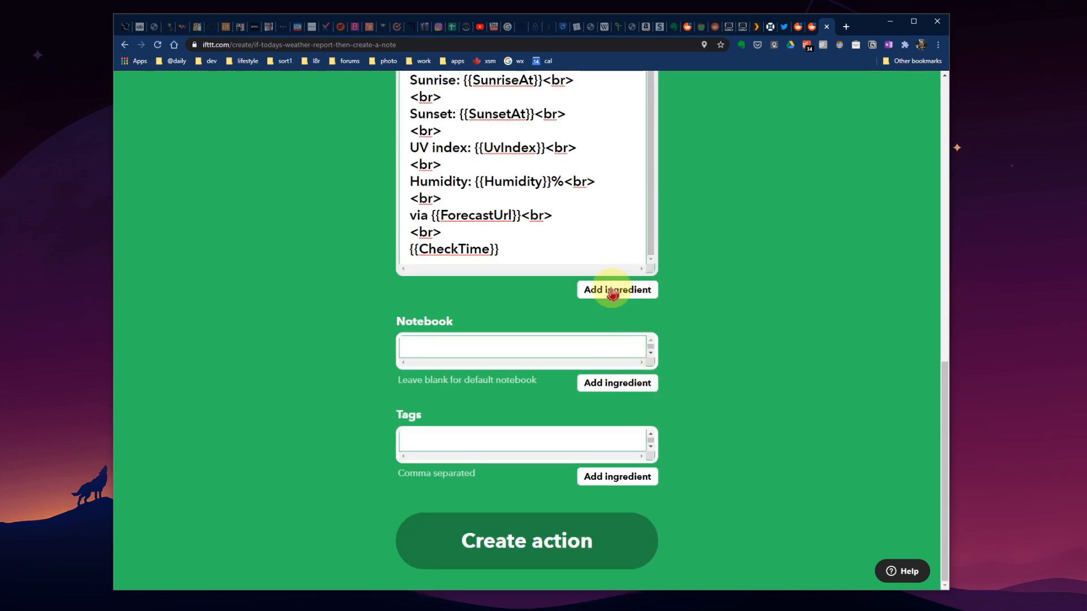
{"action": "scroll", "coordinate": [681, 364], "scroll_direction": "up", "scroll_amount": 10}
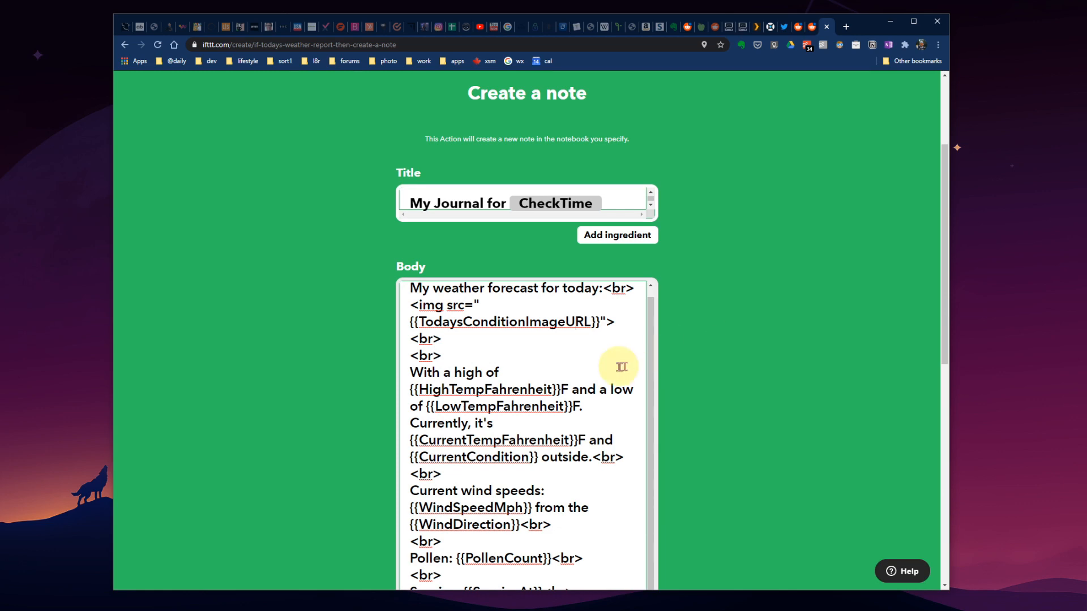
{"action": "scroll", "coordinate": [611, 368], "scroll_direction": "down", "scroll_amount": 4}
{"action": "scroll", "coordinate": [610, 367], "scroll_direction": "down", "scroll_amount": 1}
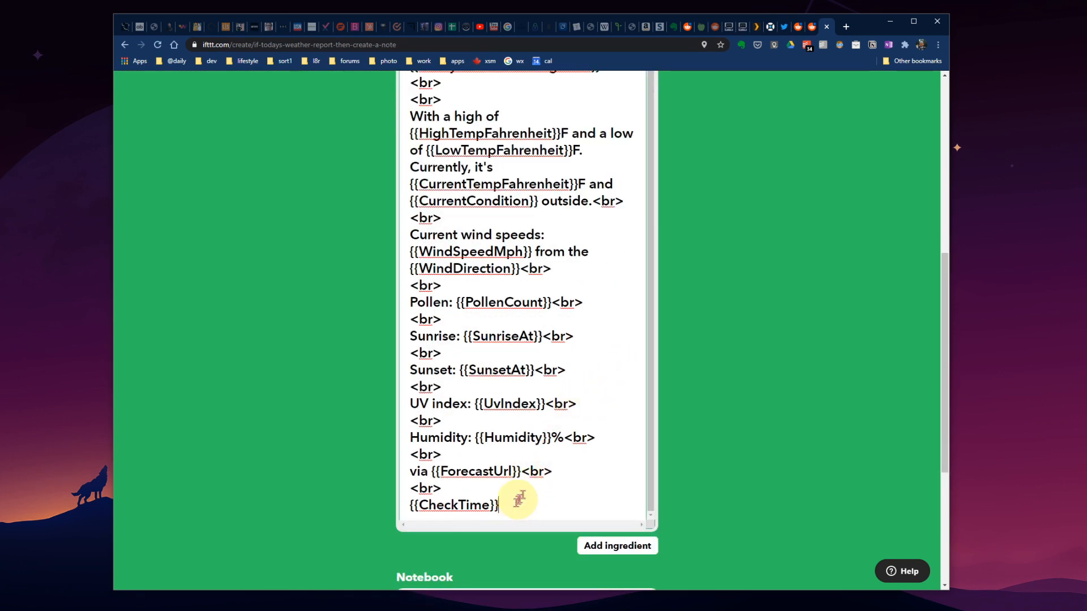
{"action": "scroll", "coordinate": [583, 390], "scroll_direction": "down", "scroll_amount": 3}
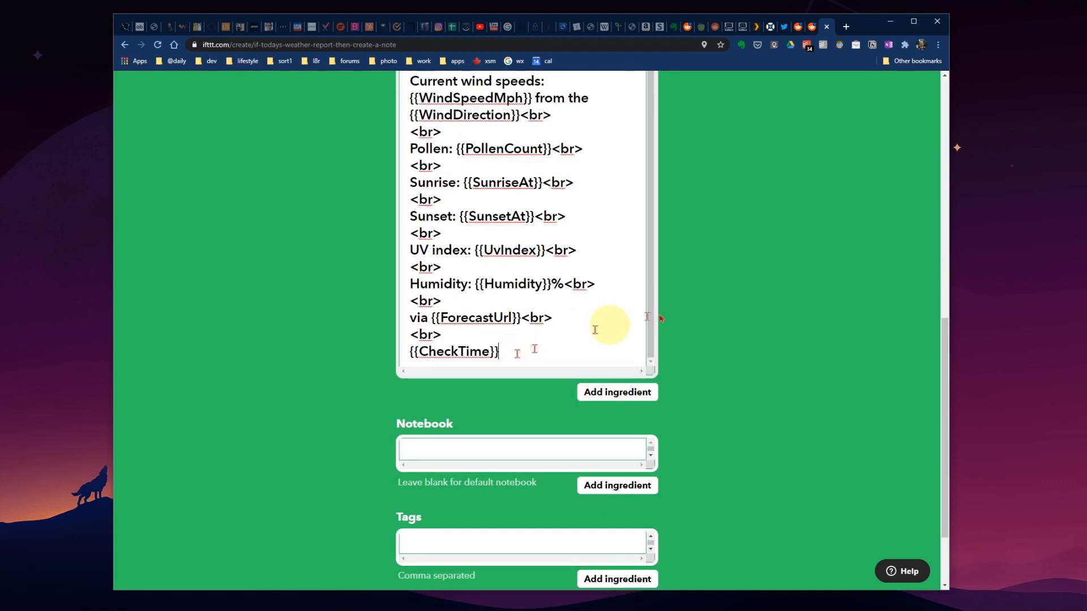
{"action": "key", "text": "Return"}
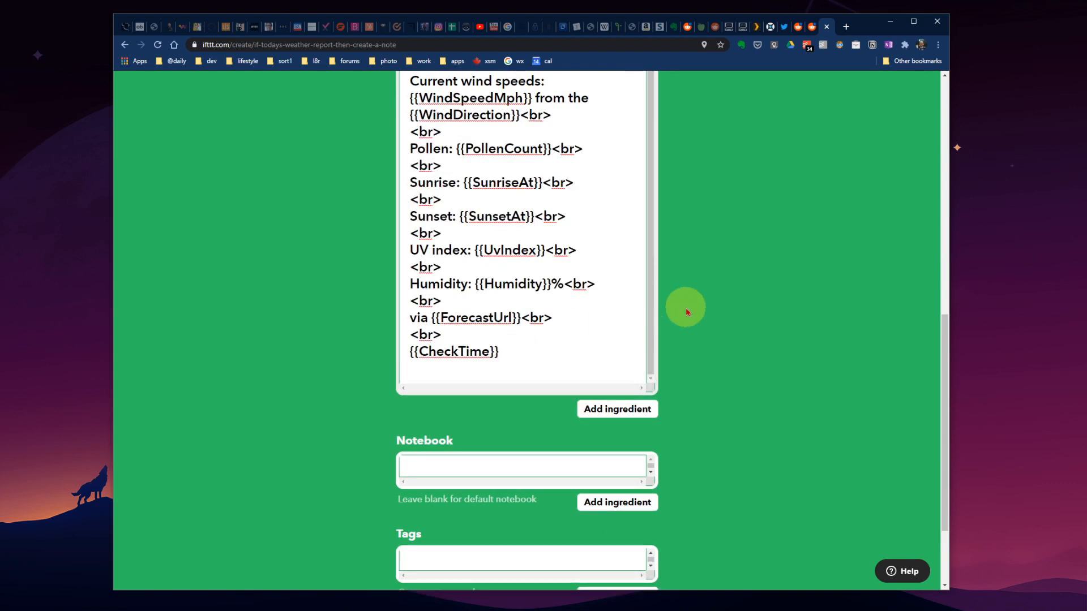
{"action": "type", "text": "<br> <br"}
{"action": "key", "text": "BackSpace"}
{"action": "key", "text": "BackSpace"}
{"action": "key", "text": "BackSpace"}
{"action": "key", "text": "Return"}
{"action": "type", "text": "<"}
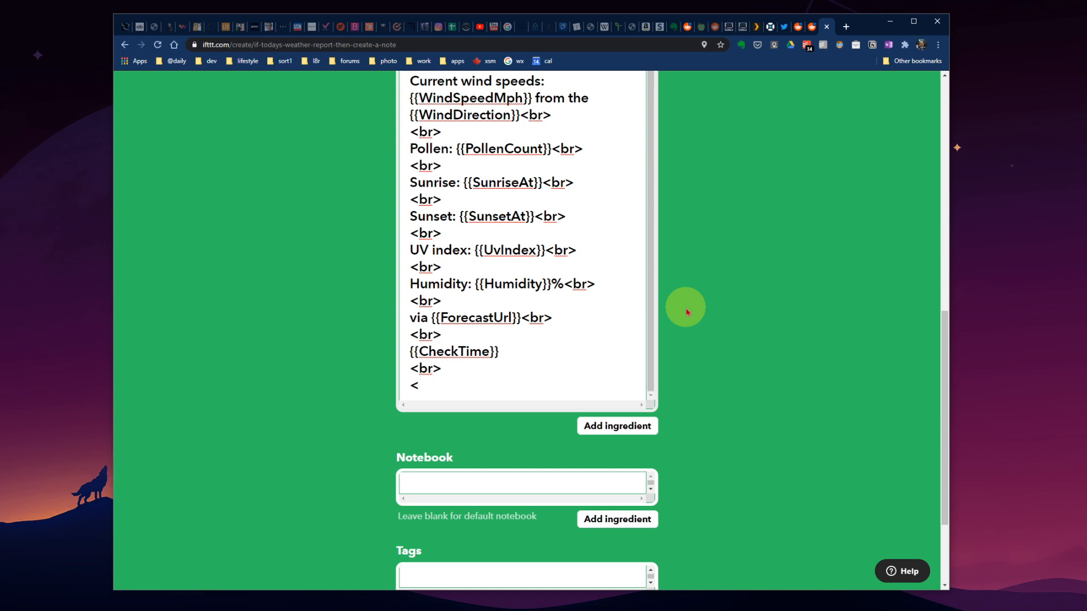
{"action": "type", "text": "hr>"}
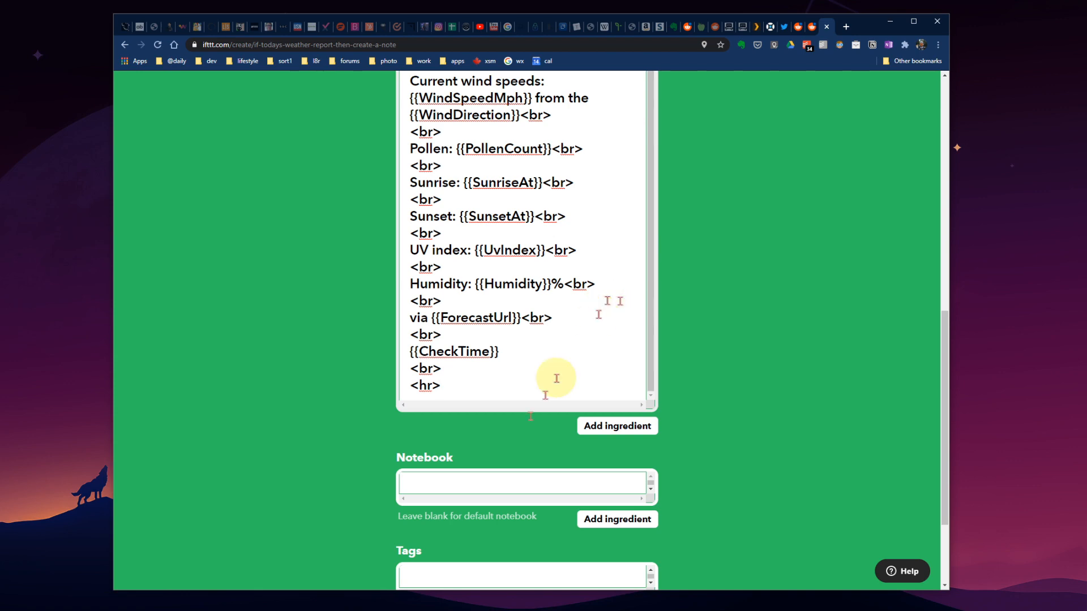
- Switch to Evernote to examine the divider below the weather section of the existing journal note, and return to the IFTTT page
{"action": "left_click", "coordinate": [430, 609]}
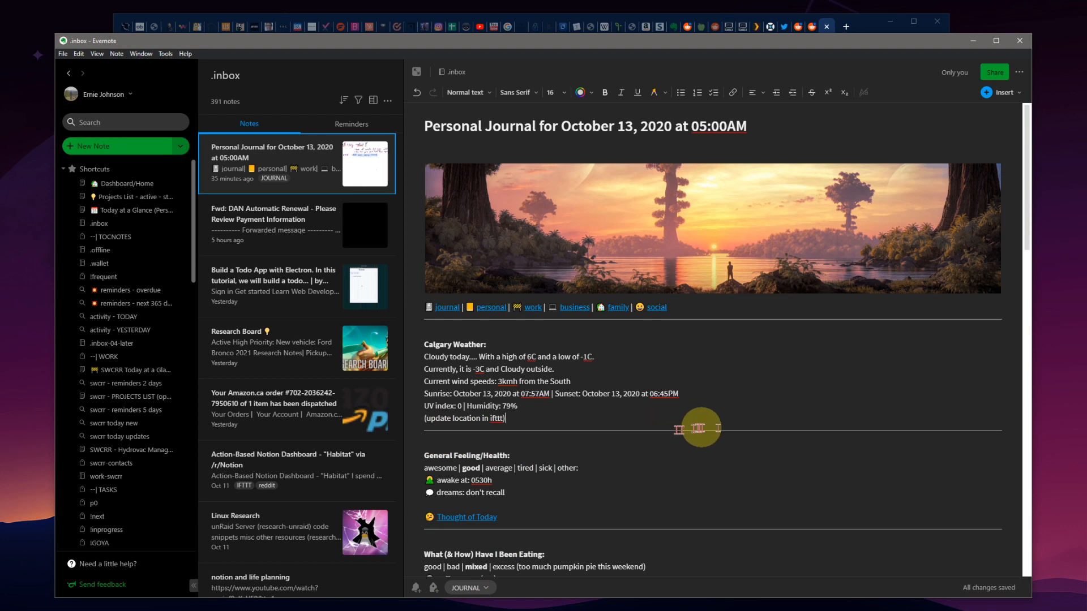
{"action": "left_click", "coordinate": [509, 420]}
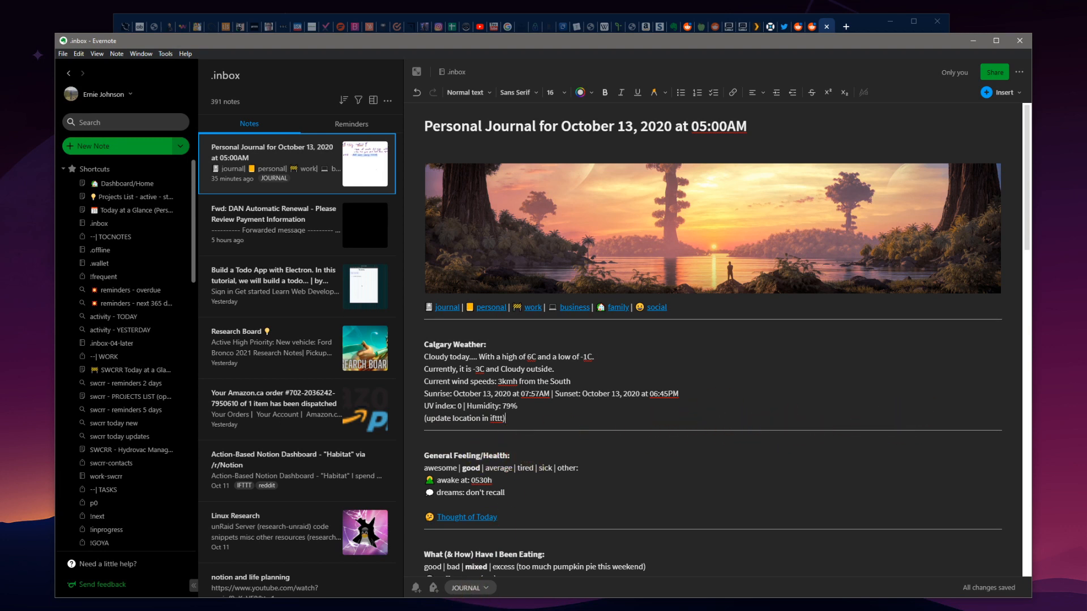
{"action": "left_click", "coordinate": [860, 25]}
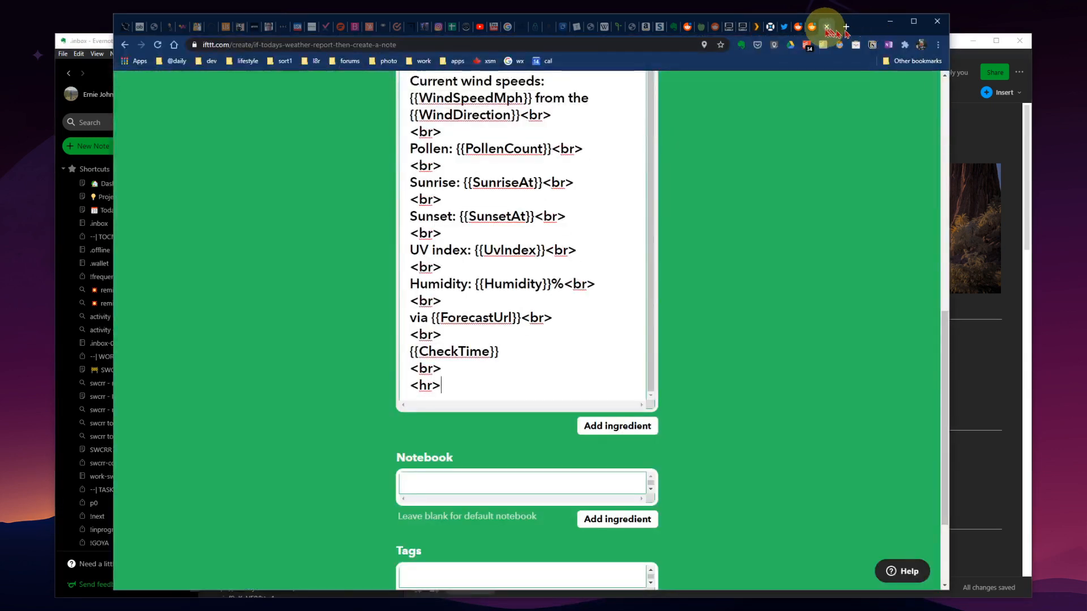
- Add the bold heading line "<B>My thoughts for today:</B>" below the <hr> divider at the end of the note body
{"action": "scroll", "coordinate": [439, 362], "scroll_direction": "down", "scroll_amount": 1}
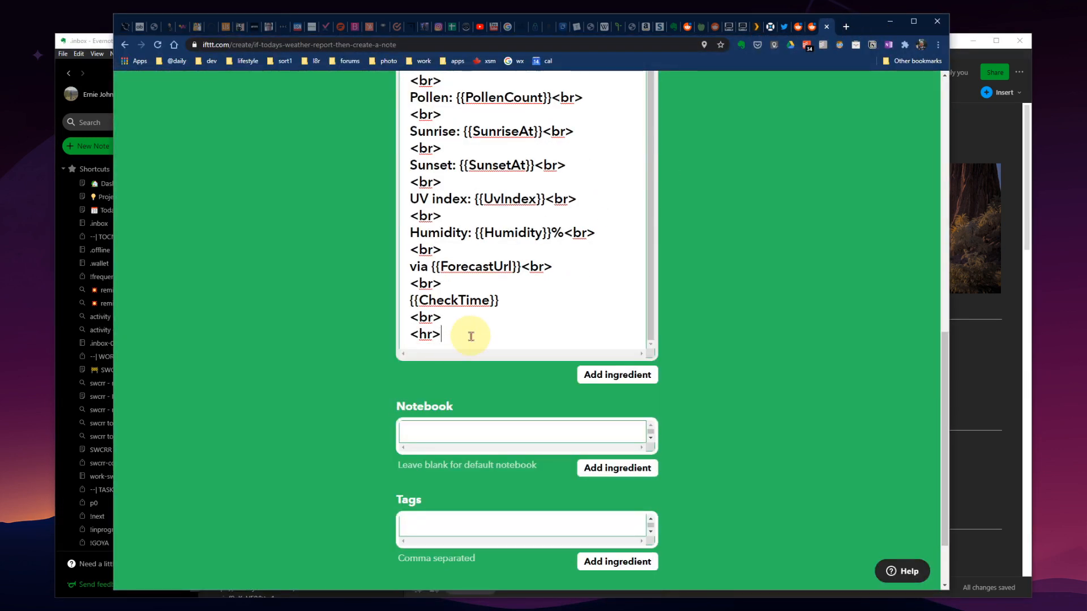
{"action": "key", "text": "Return"}
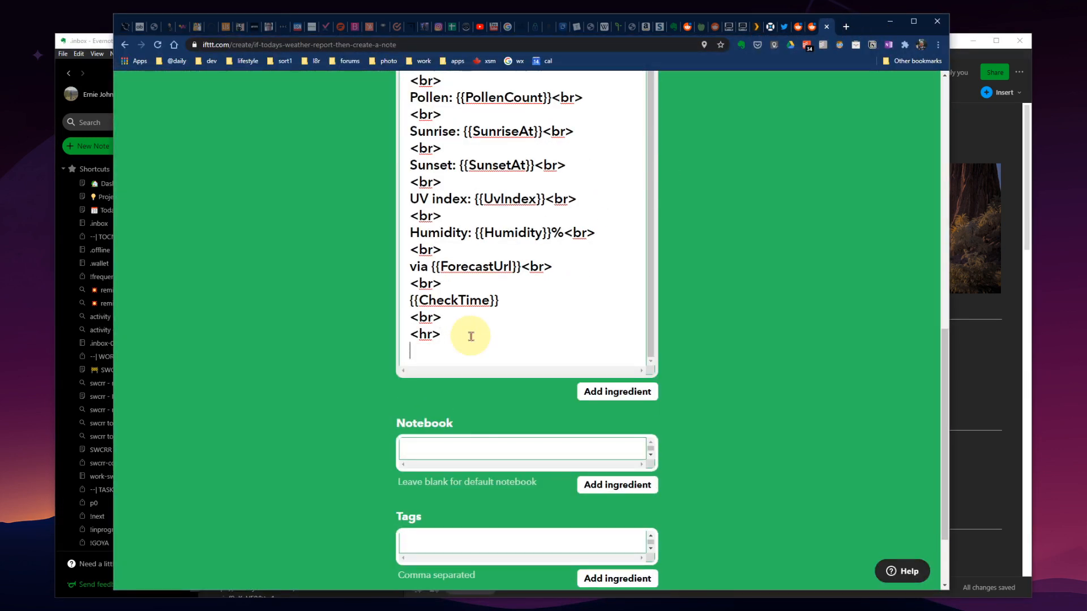
{"action": "type", "text": "<B>"}
{"action": "type", "text": "My thoughts for today"}
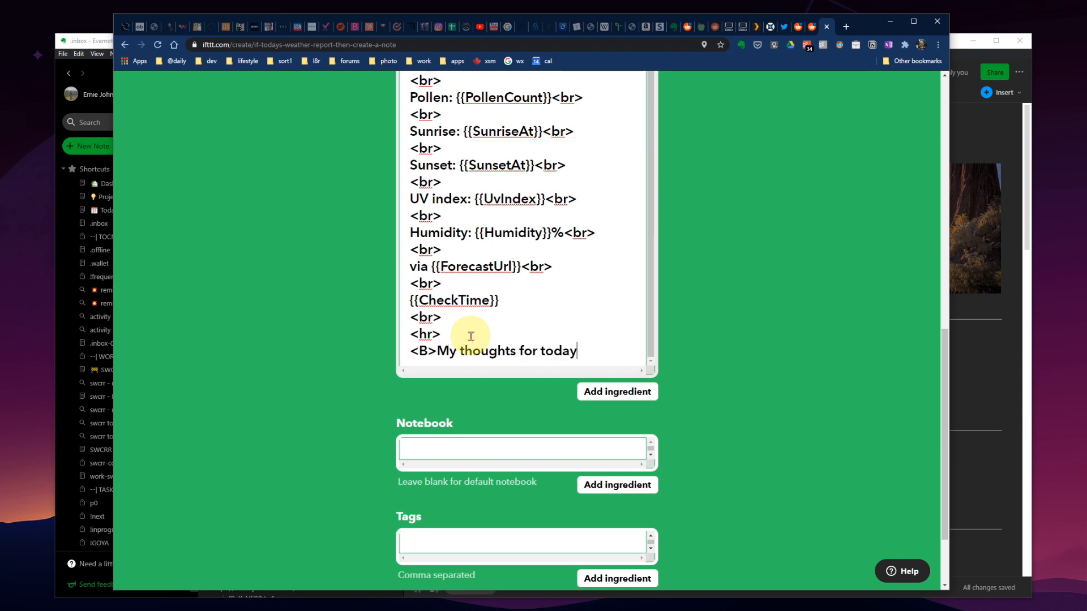
{"action": "type", "text": ":<"}
{"action": "type", "text": "/B>"}
- Add a <br> line and an <hr> divider line below the "My thoughts for today:" heading
{"action": "key", "text": "Return"}
{"action": "type", "text": "<br><"}
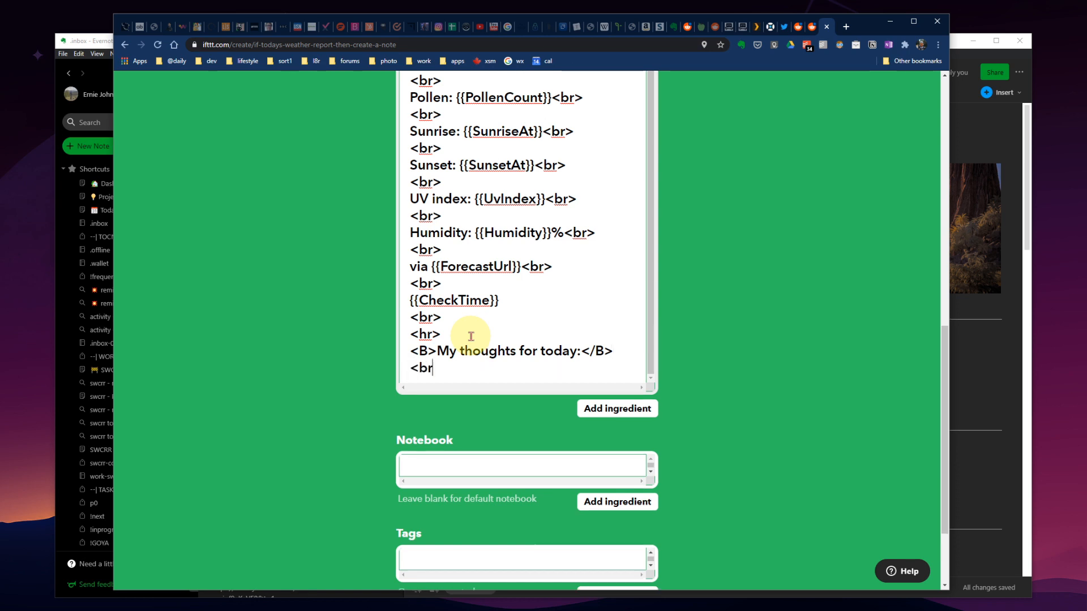
{"action": "key", "text": "BackSpace"}
{"action": "key", "text": "BackSpace"}
{"action": "type", "text": "><b"}
{"action": "type", "text": "r>"}
{"action": "key", "text": "BackSpace"}
{"action": "key", "text": "BackSpace"}
{"action": "key", "text": "BackSpace"}
{"action": "key", "text": "BackSpace"}
{"action": "key", "text": "Return"}
{"action": "type", "text": "<hr>"}
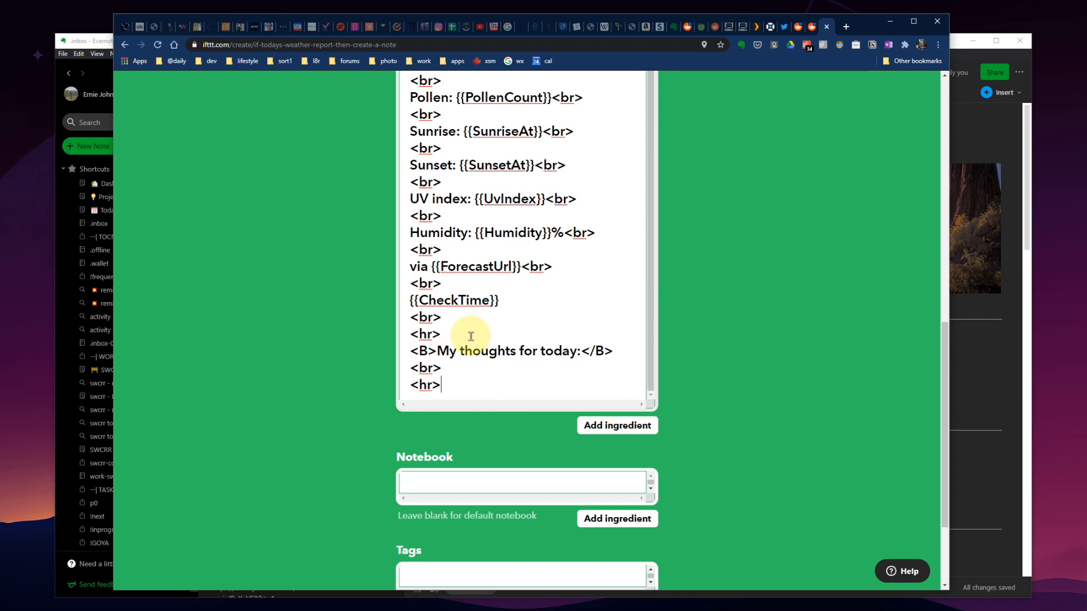
- Add the large bold heading line "<BIG><B>Three Important Things To Do Today</B></BIG>" at the end of the note body
{"action": "key", "text": "Return"}
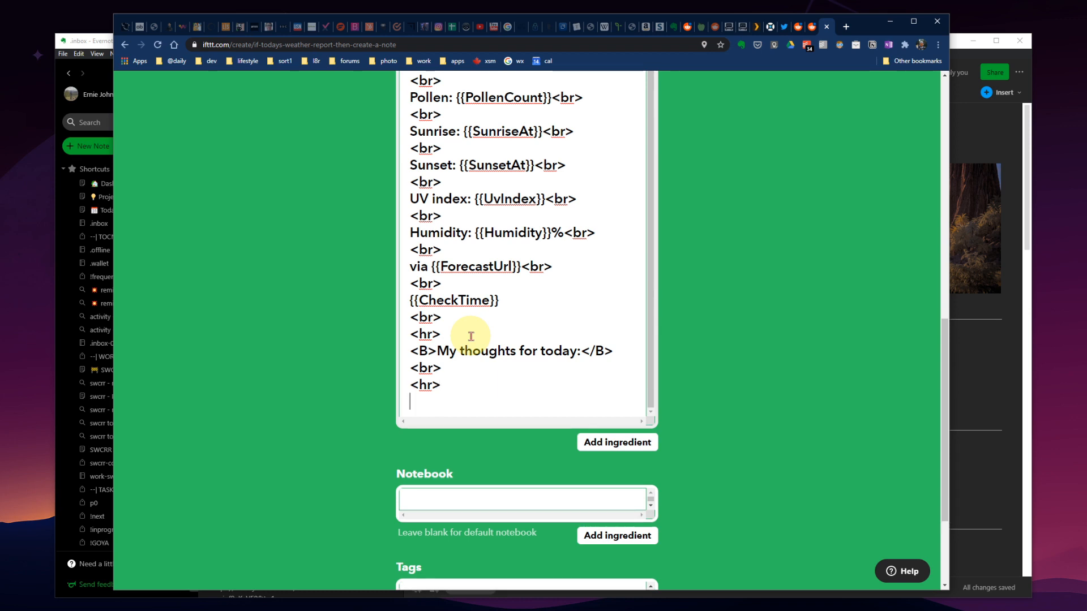
{"action": "type", "text": "<BIG><B>"}
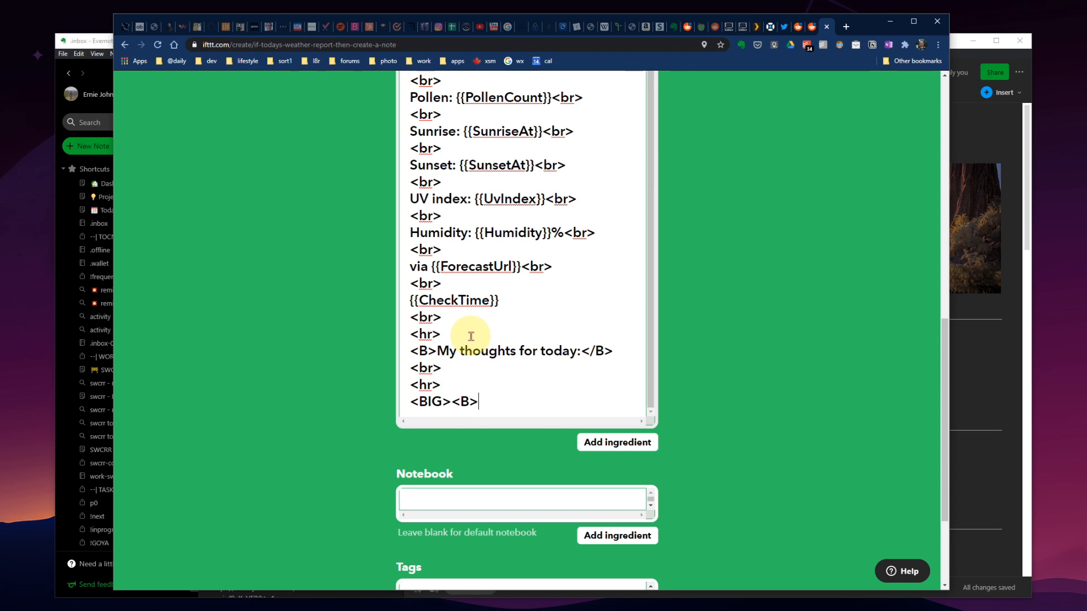
{"action": "type", "text": "Three Important Things To D"}
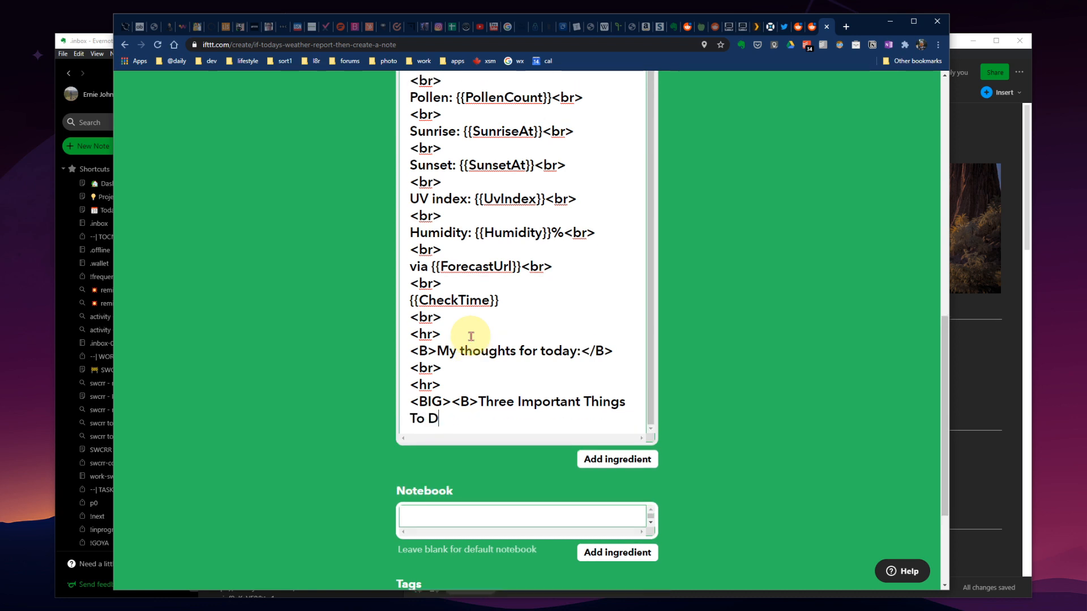
{"action": "type", "text": "o Today</B></BIG>"}
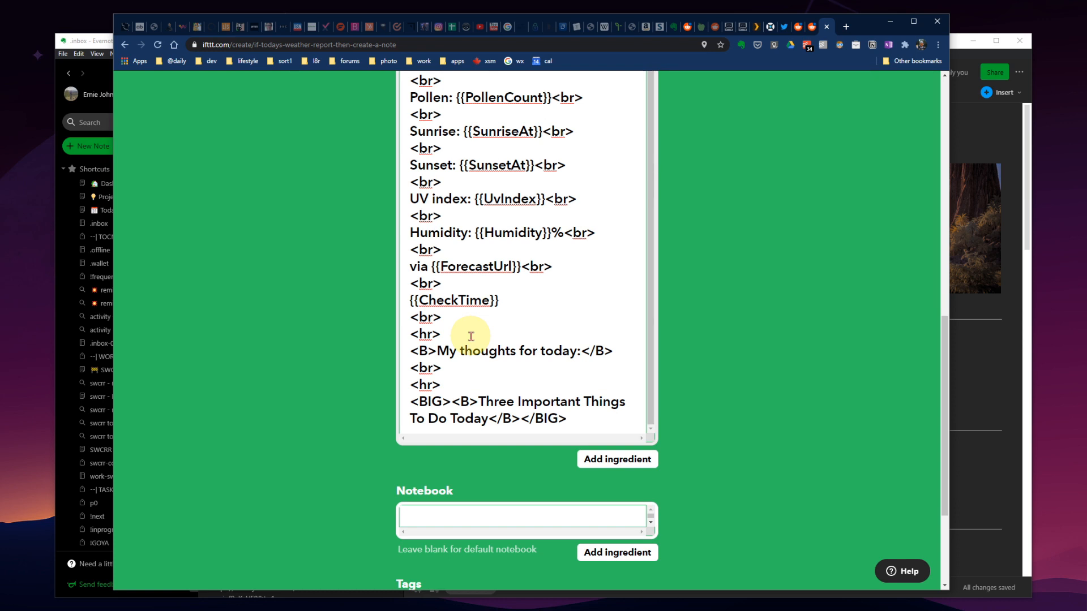
- Add a <BR> line and an <HR> divider line below the "Three Important Things To Do Today" heading
{"action": "key", "text": "Return"}
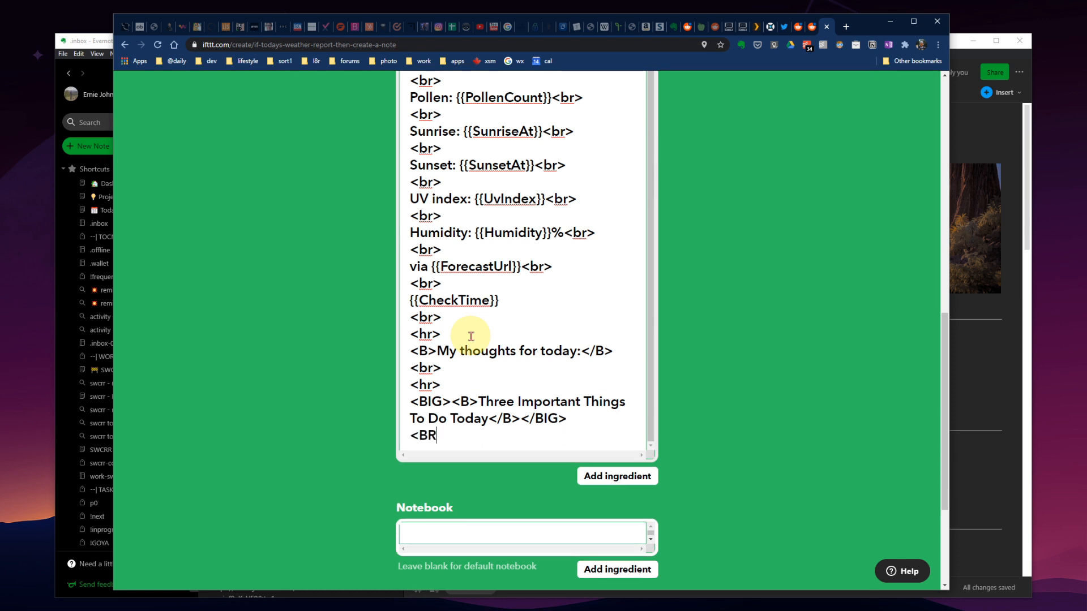
{"action": "type", "text": "<BR>"}
{"action": "key", "text": "Return"}
{"action": "type", "text": "<HR>"}
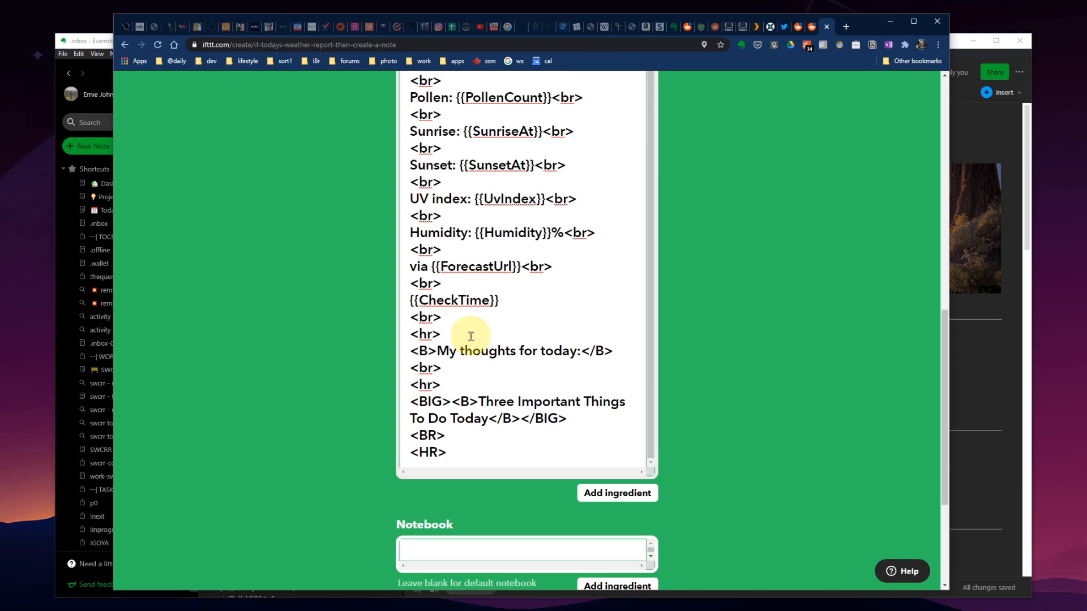
- Review the note action's title, full body, notebook and tags fields
{"action": "scroll", "coordinate": [544, 301], "scroll_direction": "down", "scroll_amount": 3}
{"action": "left_click", "coordinate": [444, 399]}
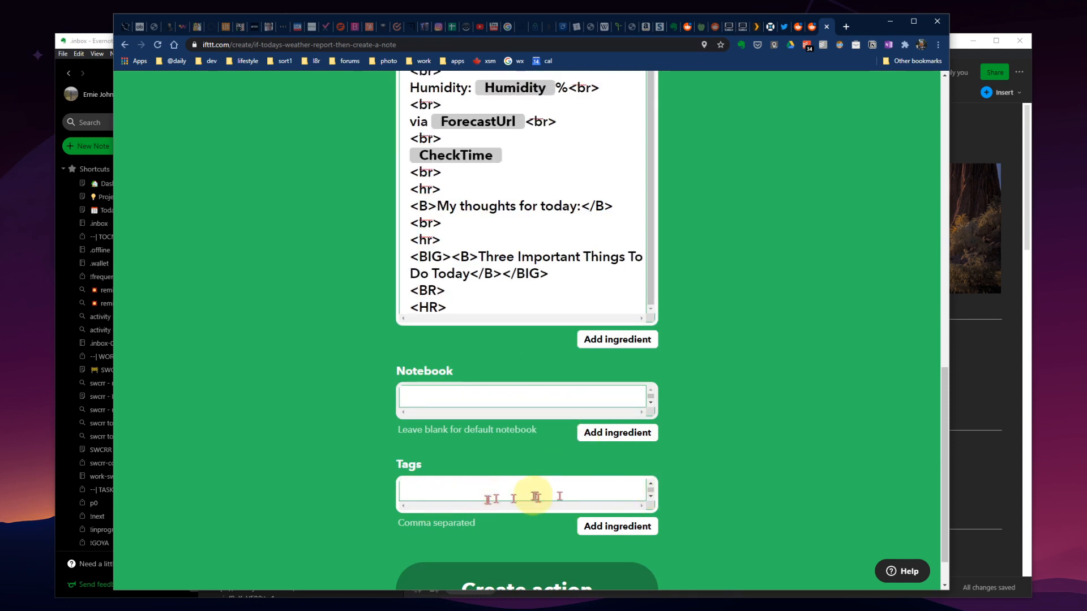
{"action": "scroll", "coordinate": [673, 495], "scroll_direction": "down", "scroll_amount": 1}
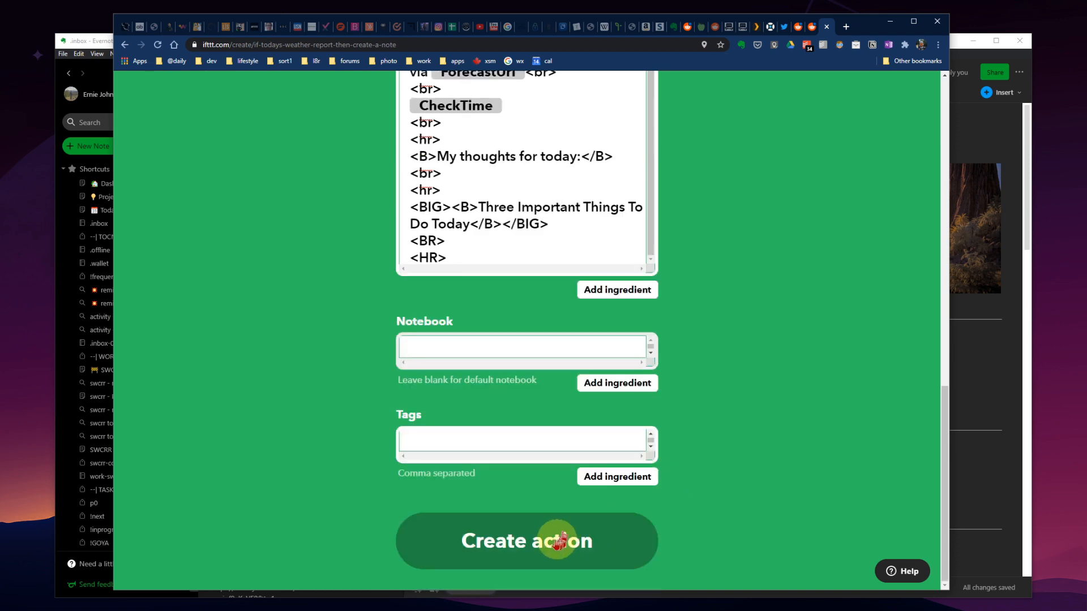
{"action": "scroll", "coordinate": [741, 294], "scroll_direction": "up", "scroll_amount": 15}
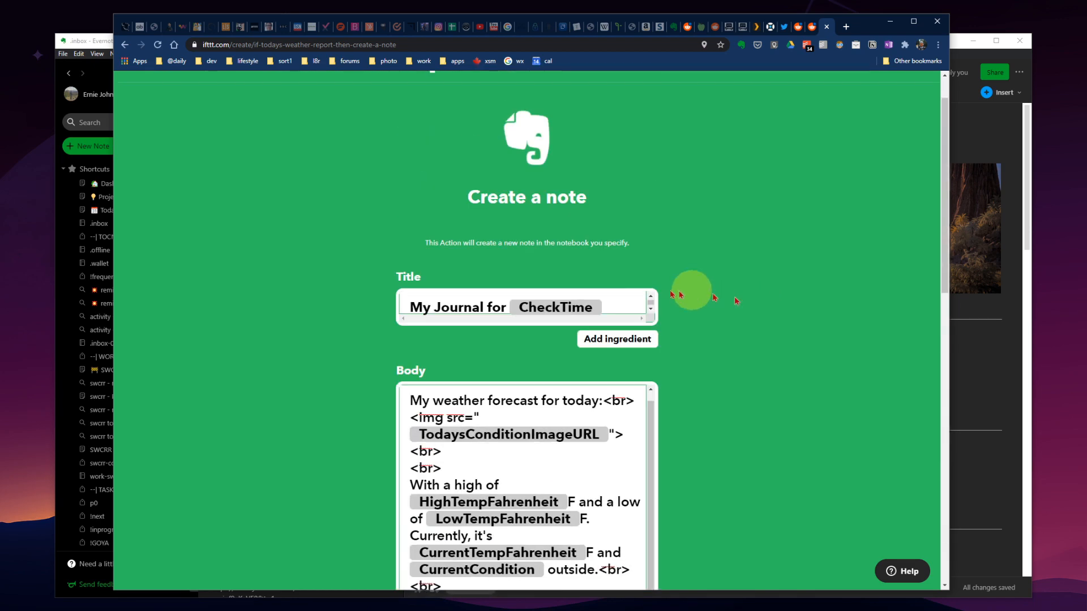
{"action": "scroll", "coordinate": [563, 390], "scroll_direction": "down", "scroll_amount": 8}
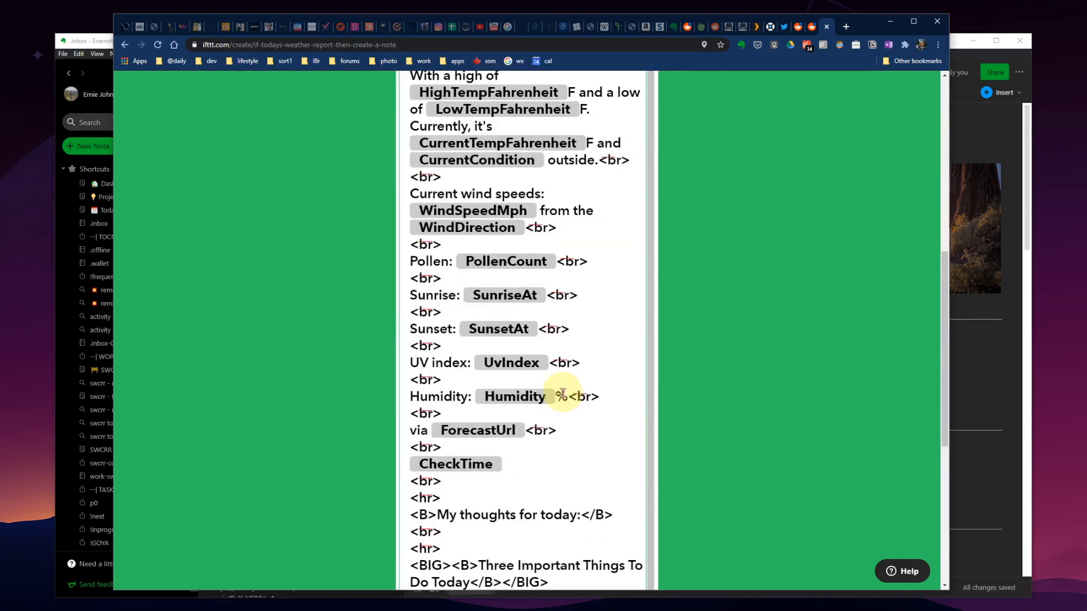
{"action": "scroll", "coordinate": [562, 392], "scroll_direction": "down", "scroll_amount": 2}
{"action": "scroll", "coordinate": [561, 393], "scroll_direction": "down", "scroll_amount": 5}
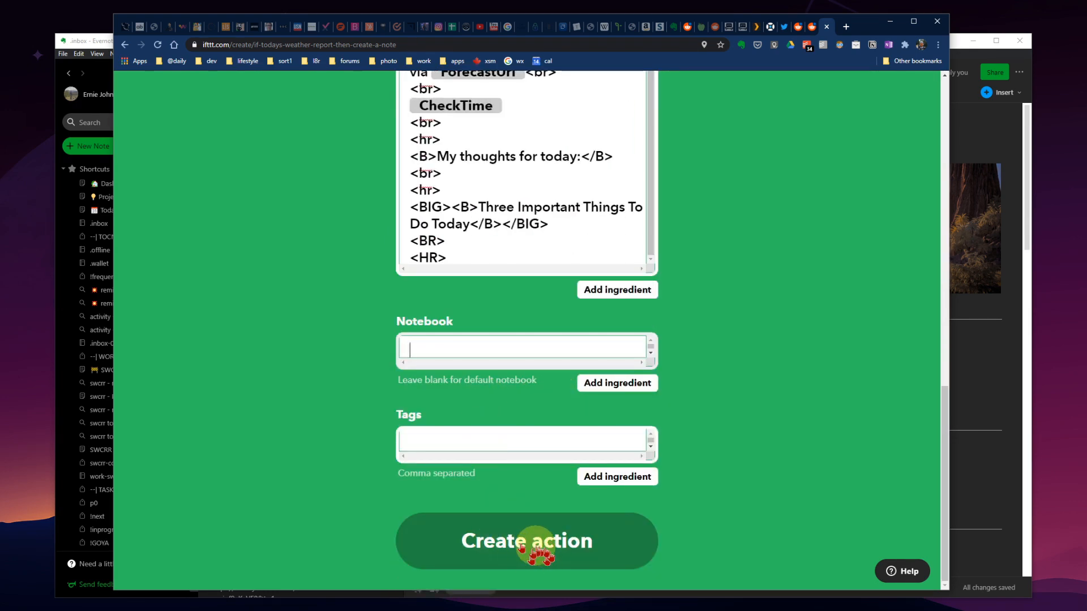
{"action": "scroll", "coordinate": [736, 483], "scroll_direction": "up", "scroll_amount": 14}
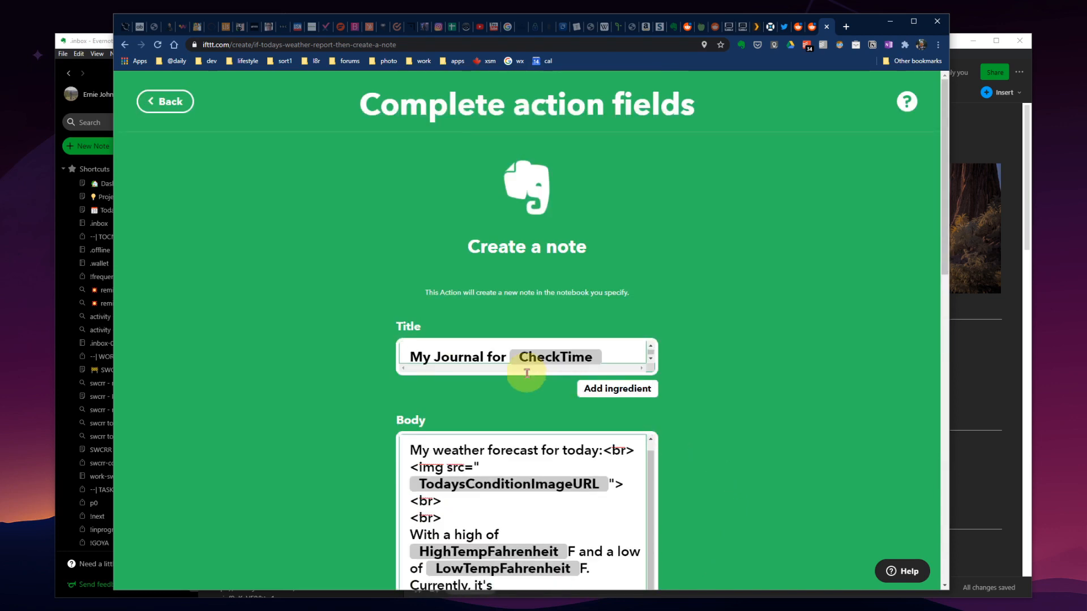
{"action": "scroll", "coordinate": [664, 384], "scroll_direction": "down", "scroll_amount": 10}
{"action": "scroll", "coordinate": [664, 384], "scroll_direction": "down", "scroll_amount": 6}
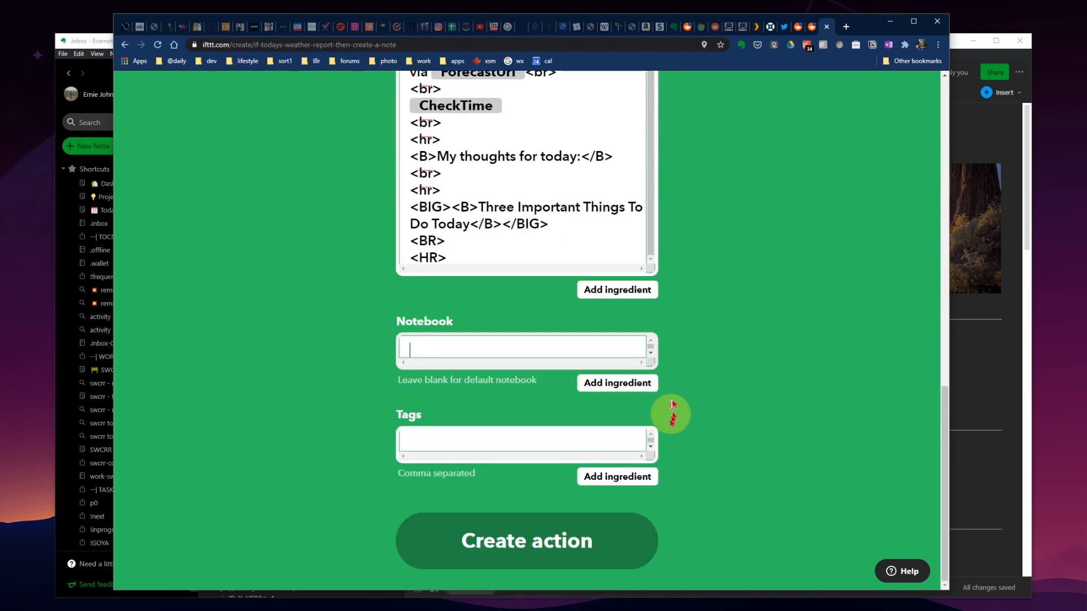
- Create the Evernote note action and continue to the applet review, leaving notifications for applet runs turned off
{"action": "left_click", "coordinate": [546, 547]}
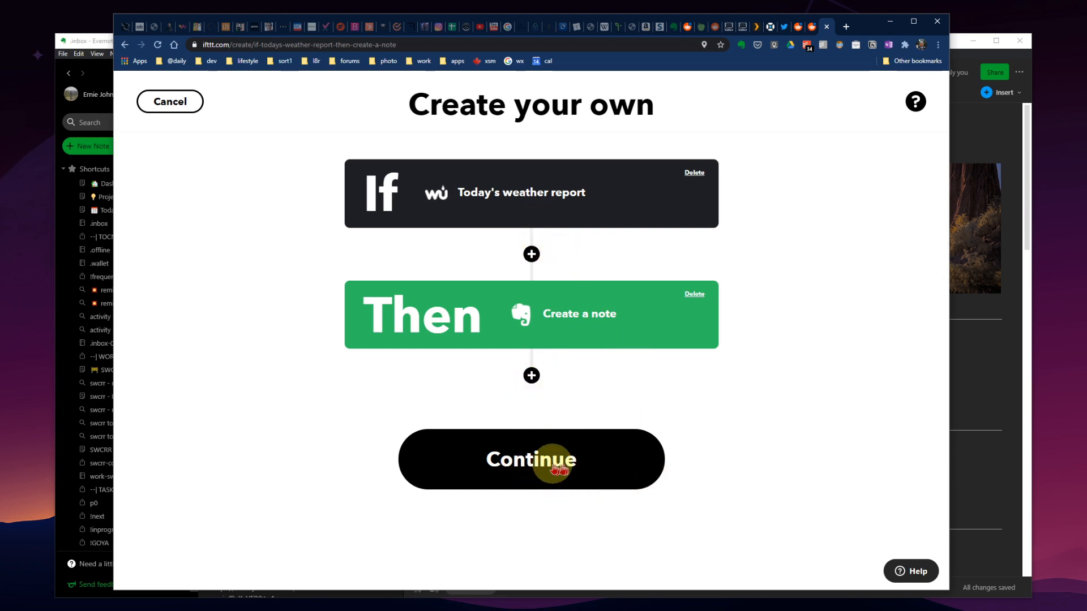
{"action": "left_click", "coordinate": [552, 459]}
{"action": "left_click", "coordinate": [682, 384]}
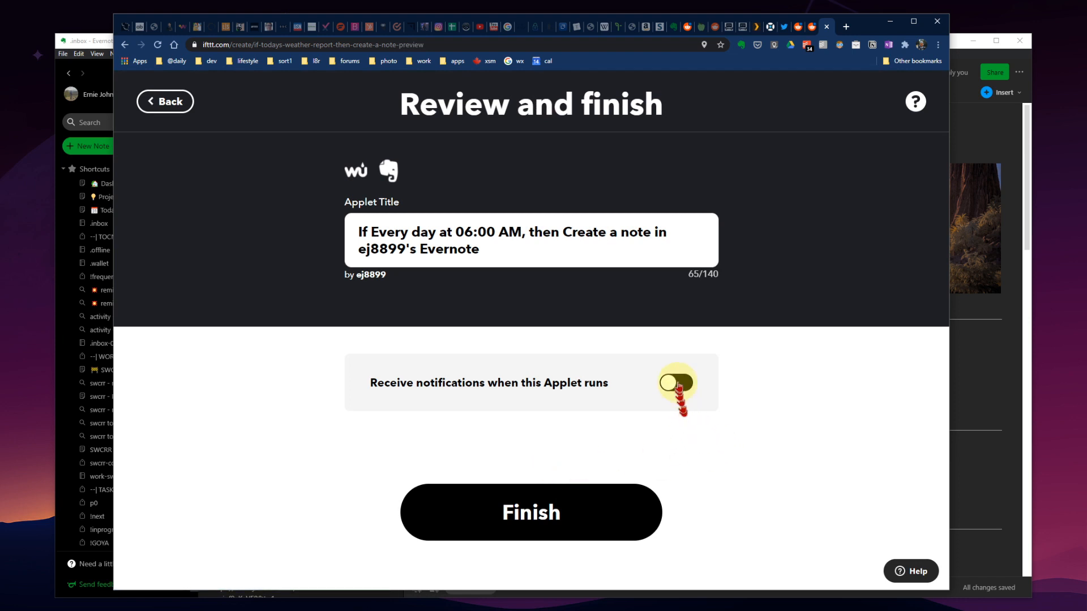
{"action": "left_click", "coordinate": [667, 386]}
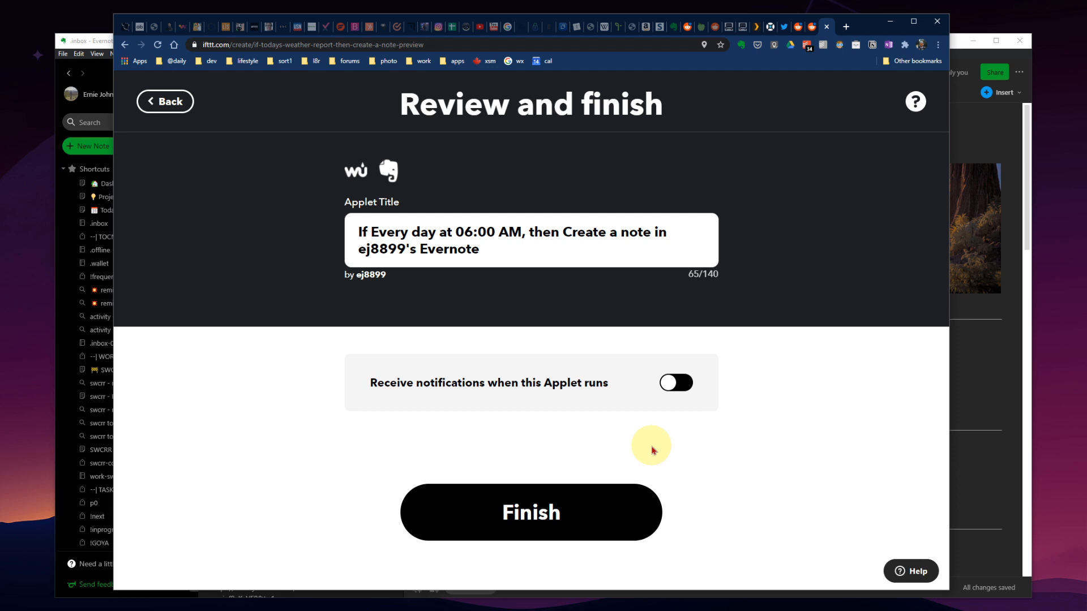
- Title the applet "this is my evernote daily journal DEMO page" and finish creating it
{"action": "left_click_drag", "start_coordinate": [480, 253], "coordinate": [357, 229]}
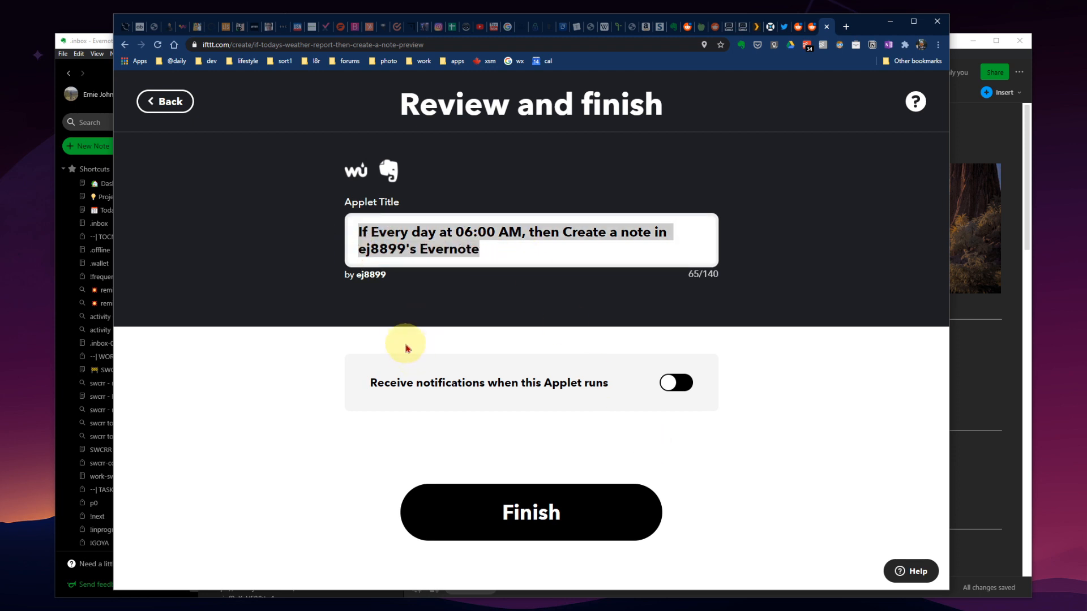
{"action": "type", "text": "this is my evernote daily journal DEMO page"}
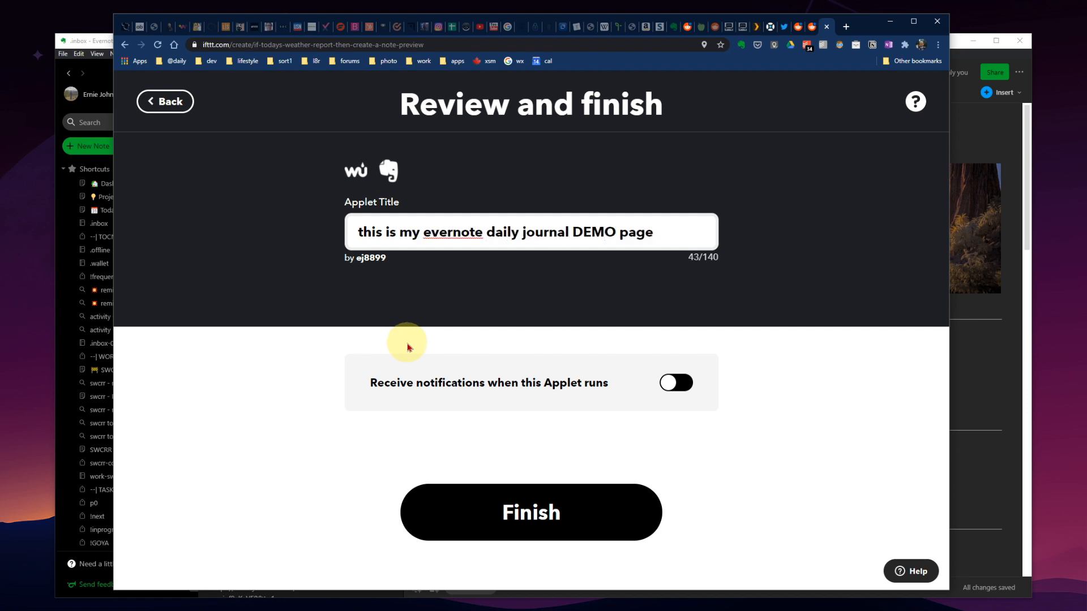
{"action": "left_click", "coordinate": [529, 516]}
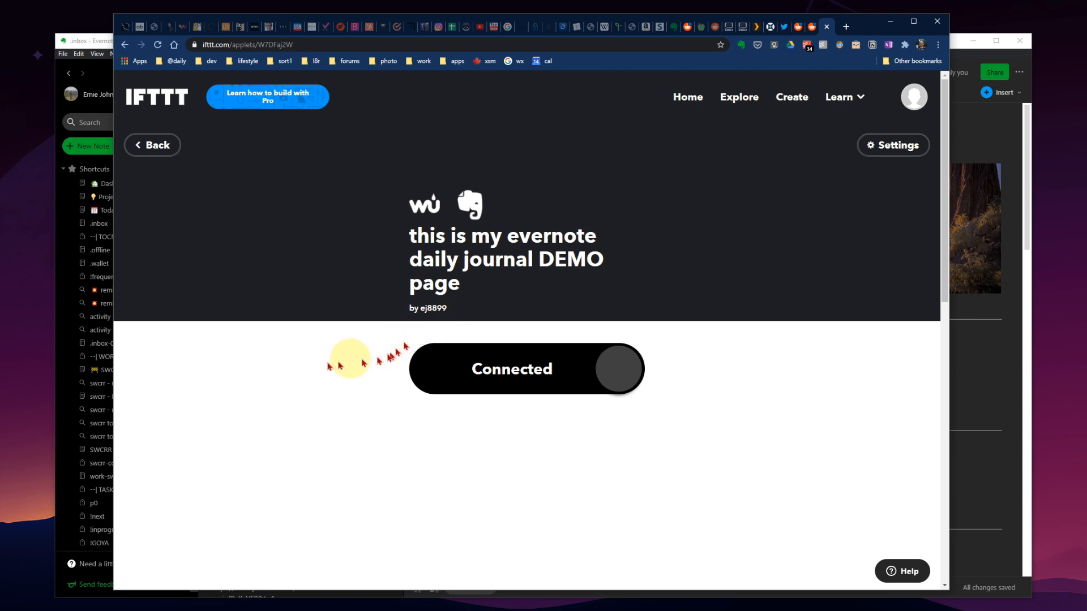
- Open the new applet's settings and examine its run status, weather trigger time and location, and Evernote note fields
{"action": "left_click", "coordinate": [899, 146]}
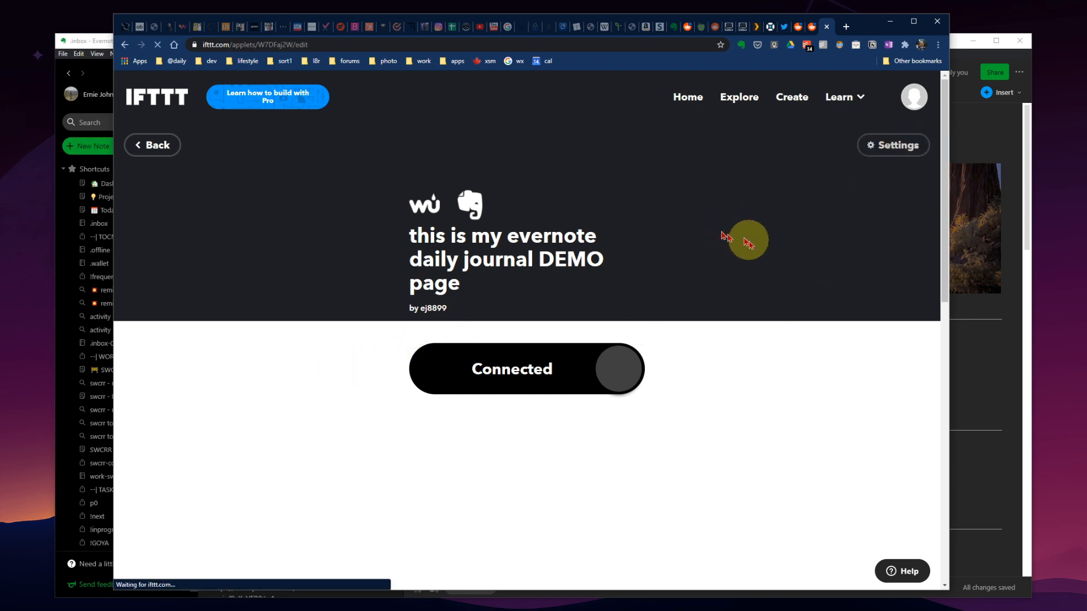
{"action": "scroll", "coordinate": [728, 322], "scroll_direction": "down", "scroll_amount": 5}
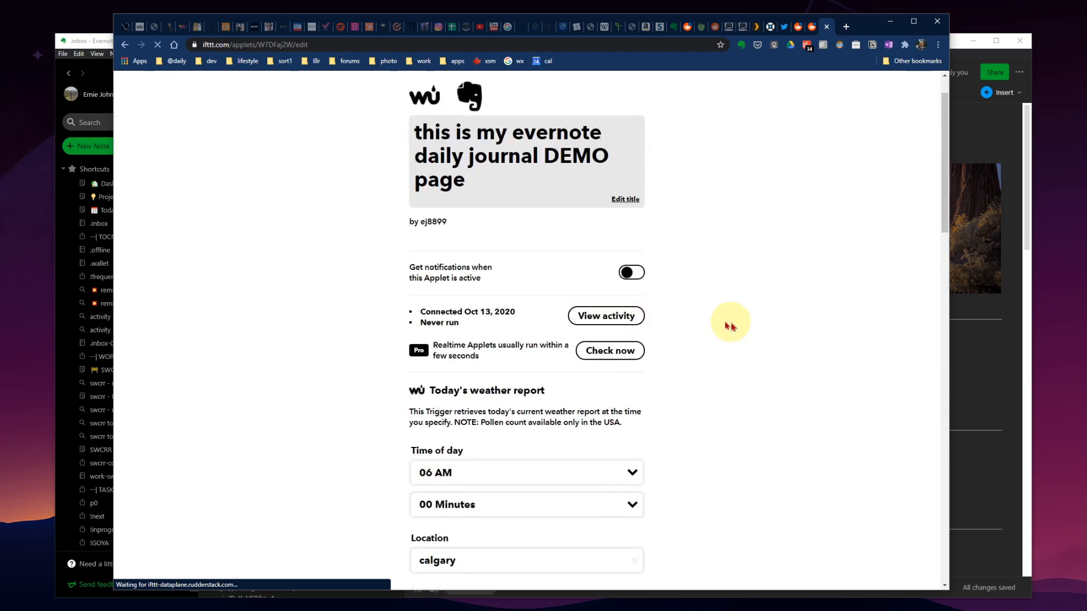
{"action": "scroll", "coordinate": [728, 337], "scroll_direction": "down", "scroll_amount": 5}
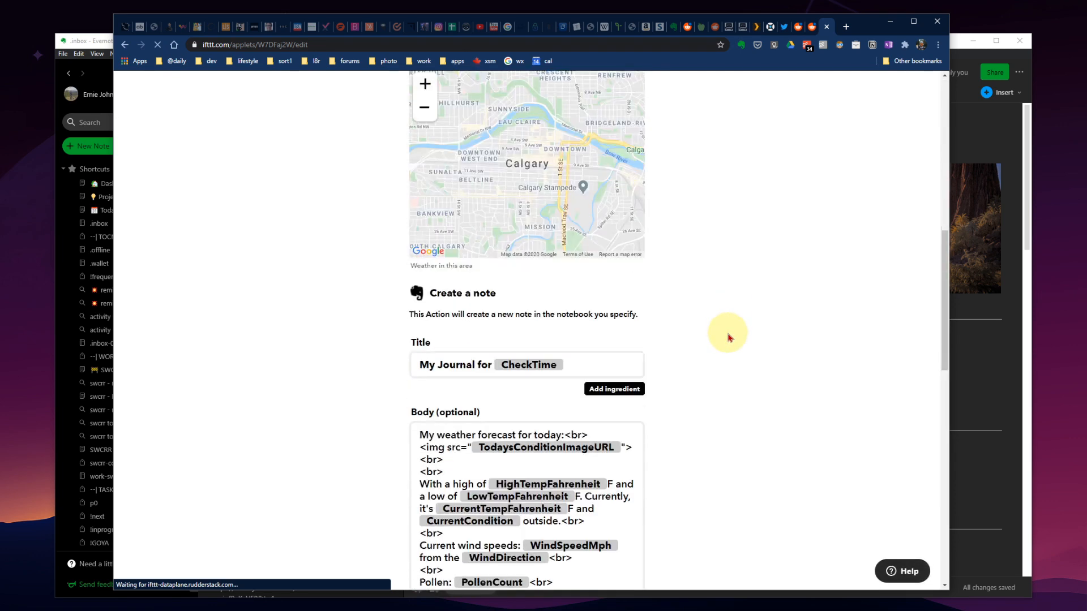
{"action": "scroll", "coordinate": [726, 332], "scroll_direction": "up", "scroll_amount": 7}
{"action": "scroll", "coordinate": [526, 144], "scroll_direction": "up", "scroll_amount": 3}
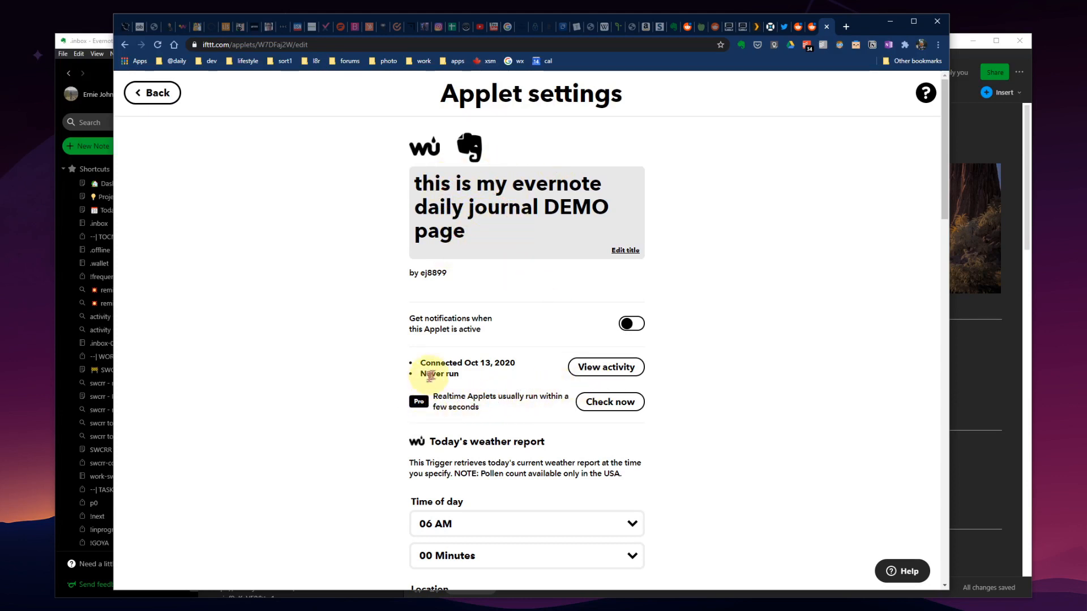
{"action": "scroll", "coordinate": [706, 367], "scroll_direction": "down", "scroll_amount": 2}
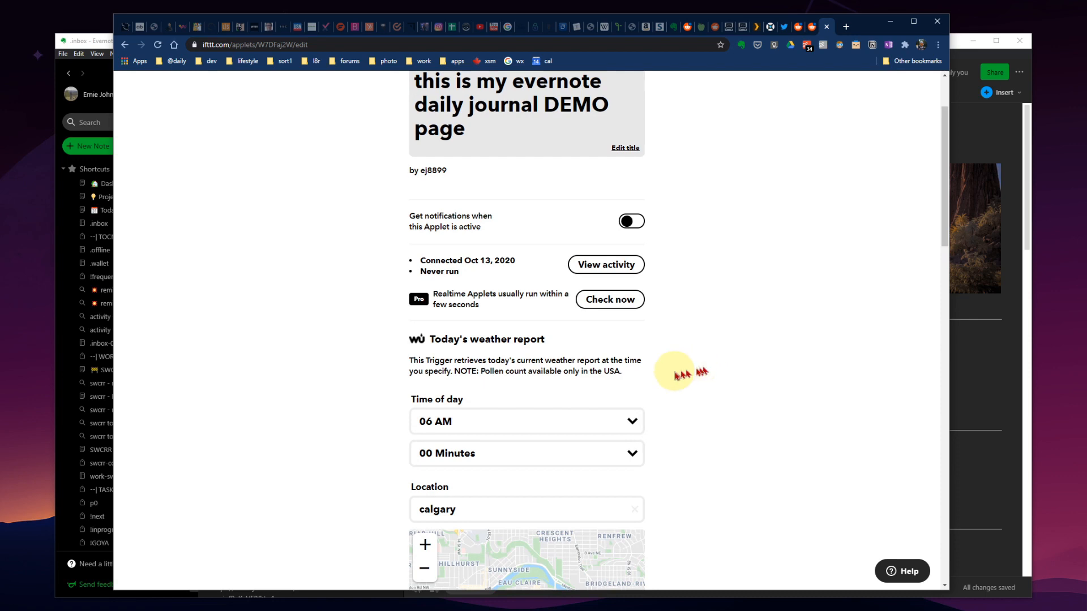
{"action": "scroll", "coordinate": [685, 377], "scroll_direction": "down", "scroll_amount": 2}
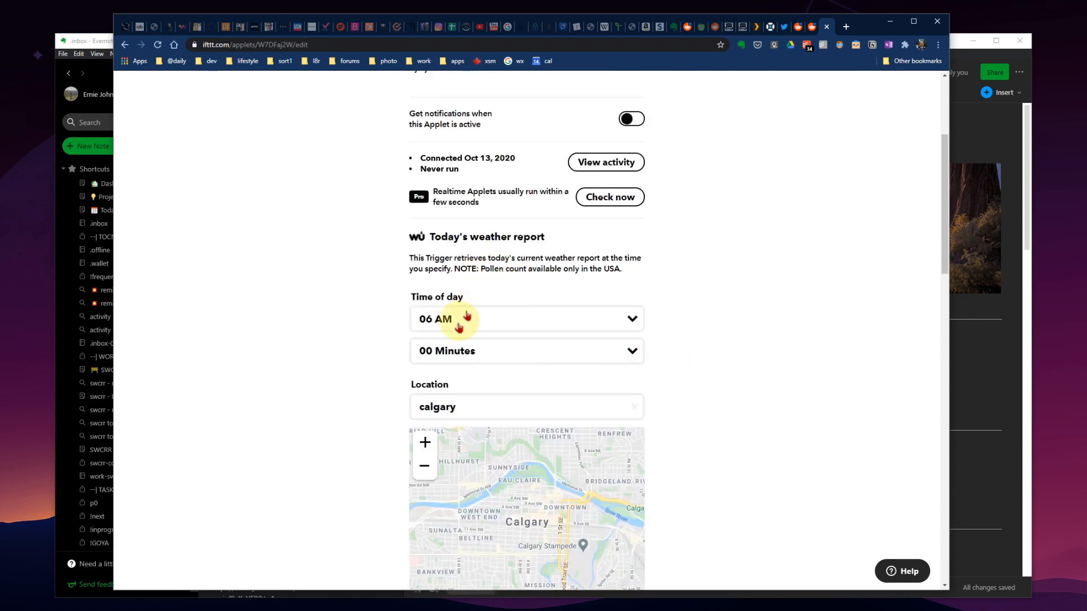
{"action": "scroll", "coordinate": [668, 340], "scroll_direction": "down", "scroll_amount": 3}
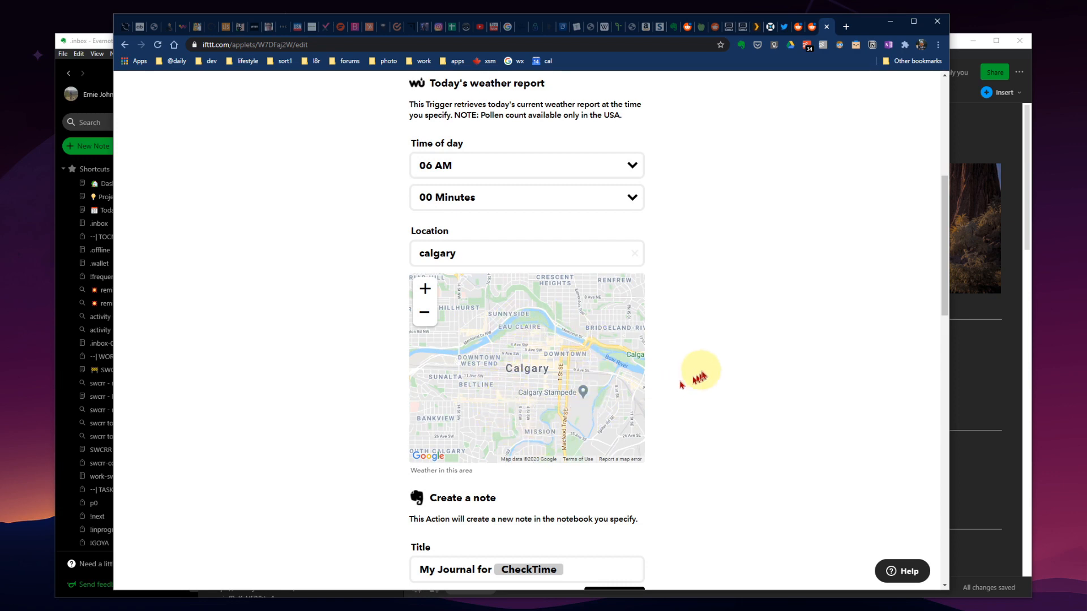
{"action": "scroll", "coordinate": [700, 371], "scroll_direction": "down", "scroll_amount": 5}
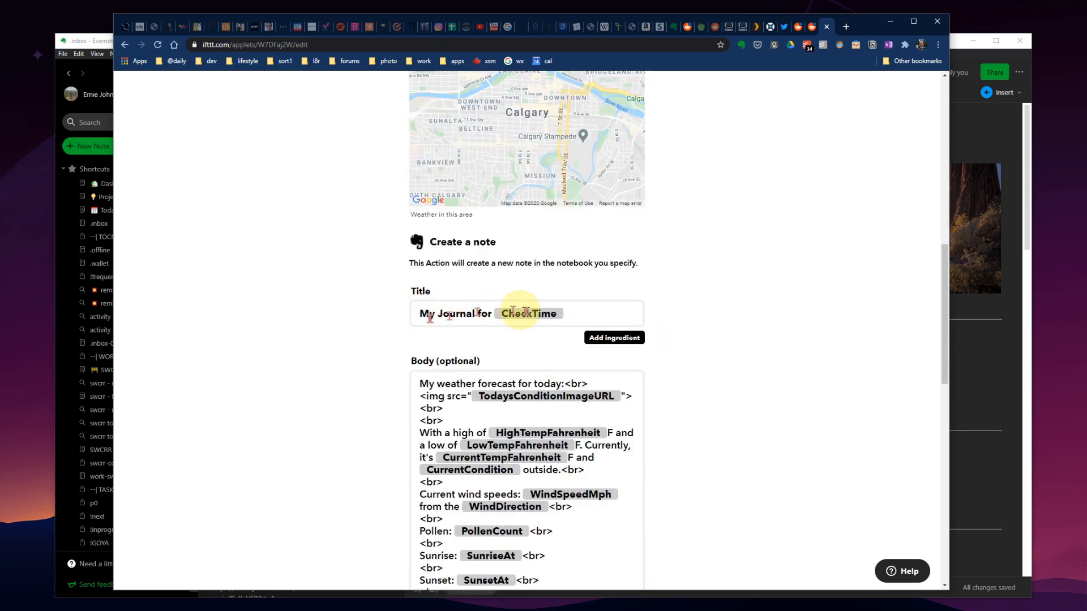
{"action": "scroll", "coordinate": [708, 376], "scroll_direction": "down", "scroll_amount": 2}
{"action": "scroll", "coordinate": [535, 433], "scroll_direction": "down", "scroll_amount": 5}
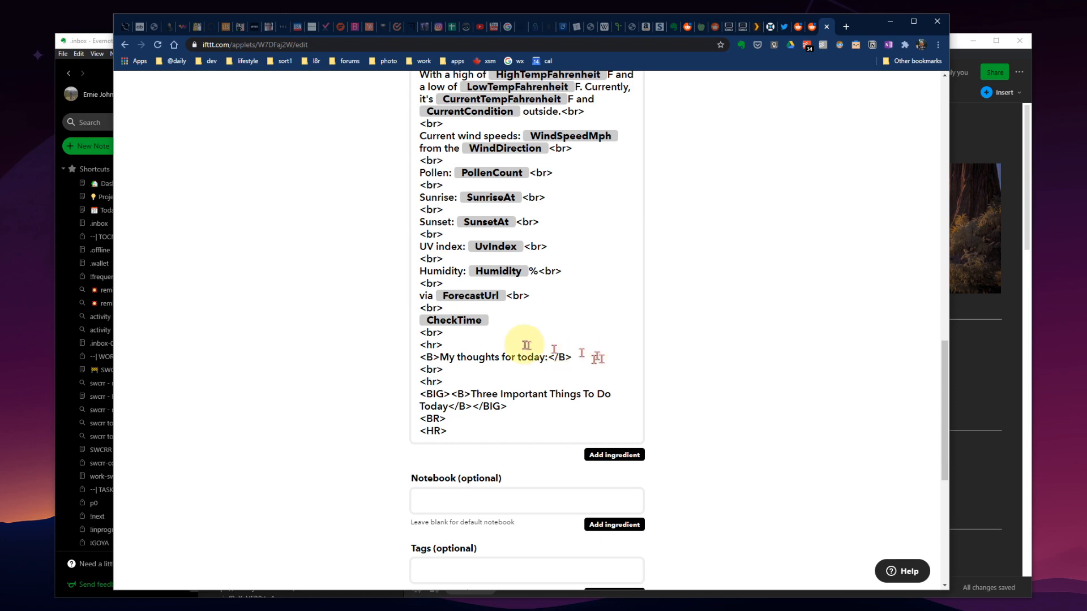
{"action": "scroll", "coordinate": [645, 378], "scroll_direction": "down", "scroll_amount": 5}
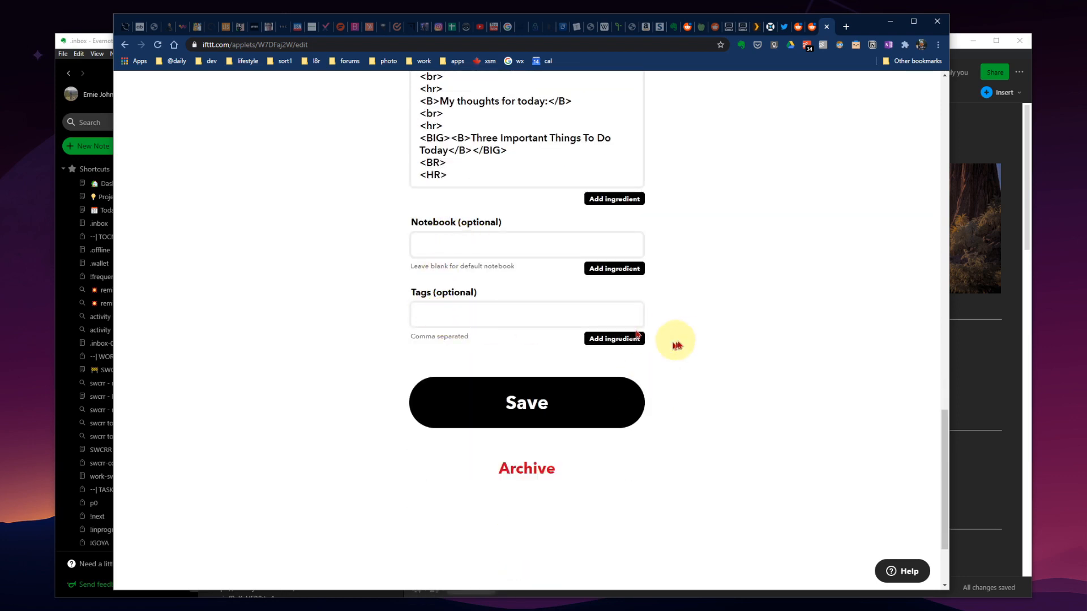
{"action": "scroll", "coordinate": [671, 341], "scroll_direction": "up", "scroll_amount": 12}
{"action": "scroll", "coordinate": [702, 291], "scroll_direction": "up", "scroll_amount": 7}
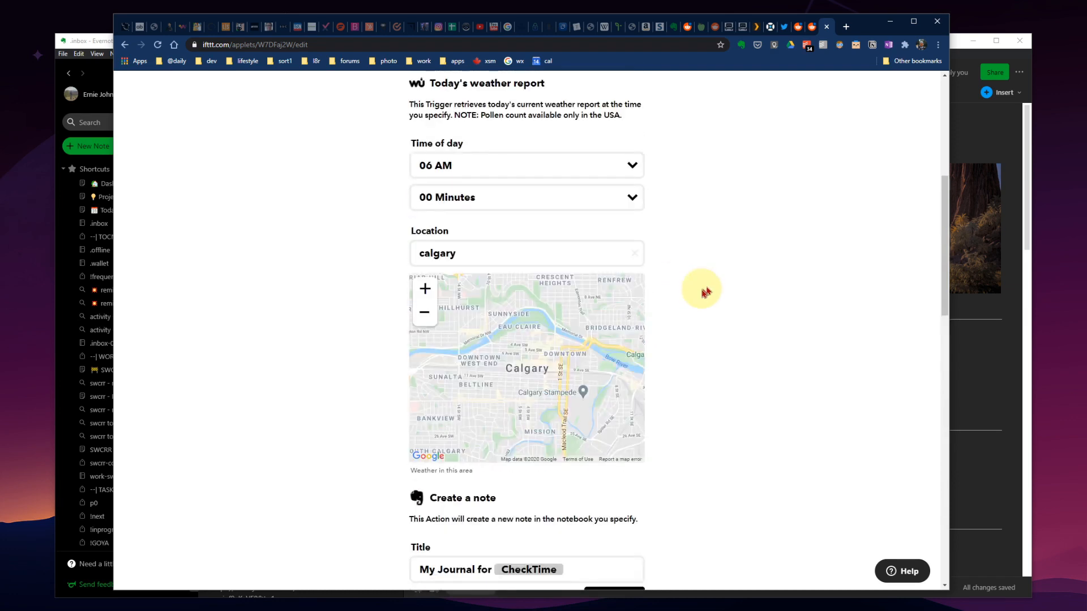
- Set the weather trigger's time of day to 11 AM and 30 minutes, and save the applet
{"action": "left_click", "coordinate": [453, 268]}
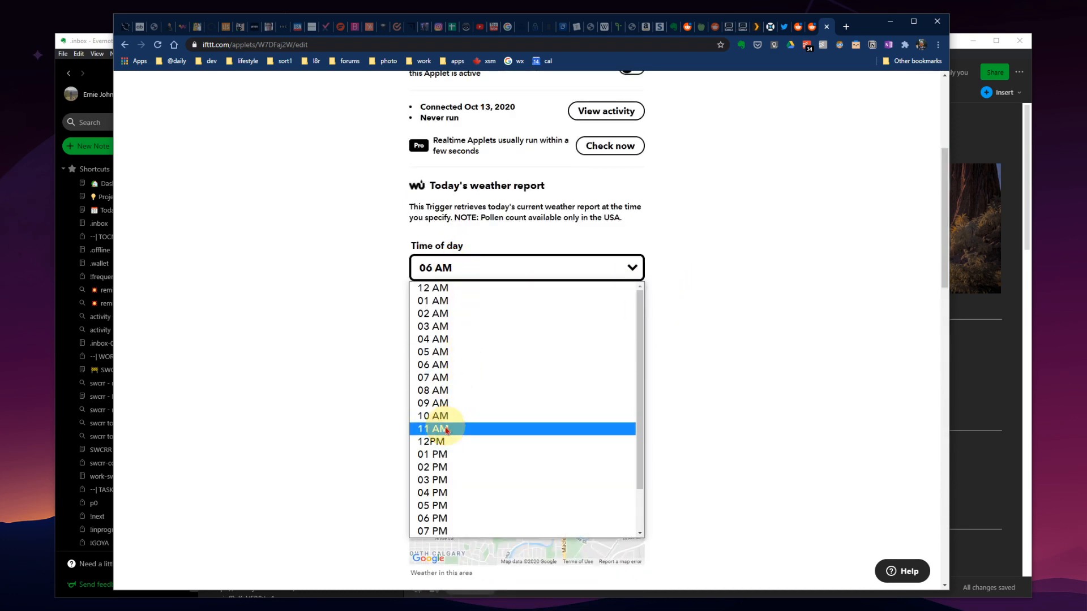
{"action": "left_click", "coordinate": [453, 429]}
{"action": "left_click", "coordinate": [481, 300]}
{"action": "left_click", "coordinate": [459, 345]}
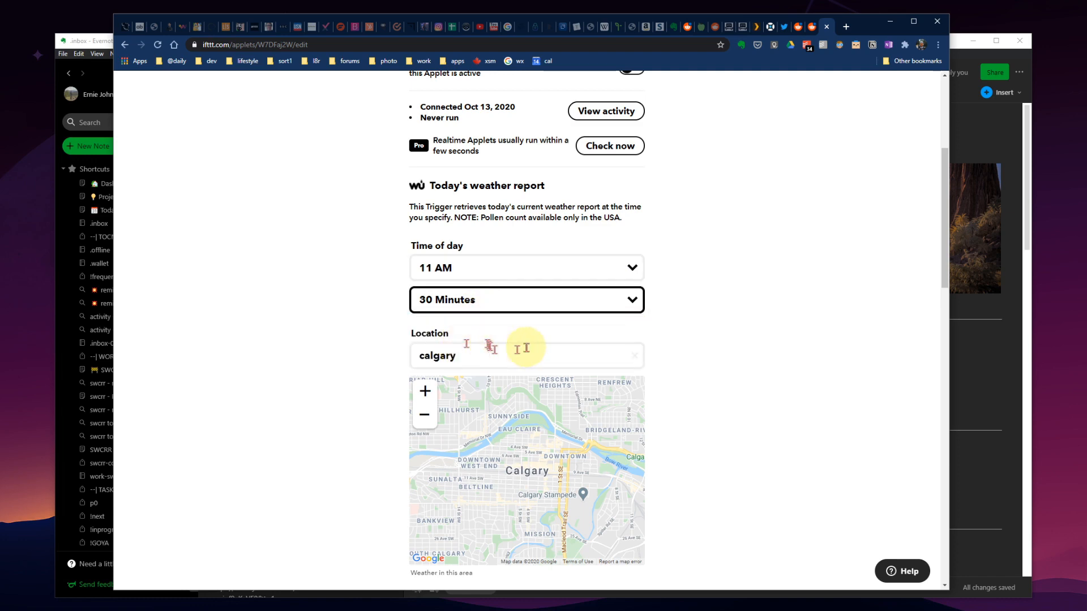
{"action": "scroll", "coordinate": [779, 388], "scroll_direction": "down", "scroll_amount": 15}
{"action": "scroll", "coordinate": [770, 394], "scroll_direction": "down", "scroll_amount": 4}
{"action": "left_click", "coordinate": [538, 286]}
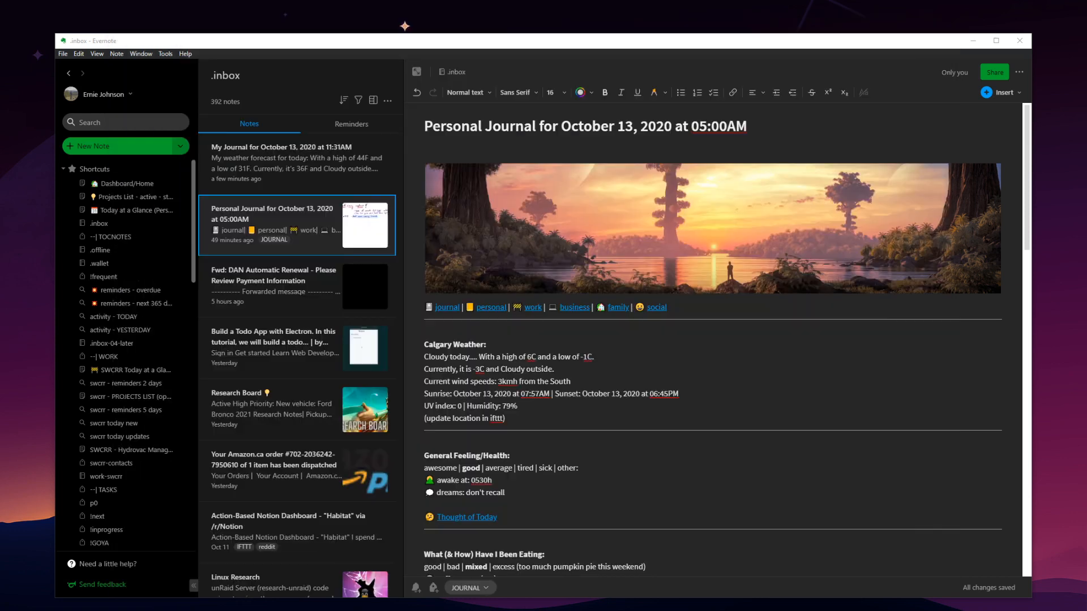
- Switch to Evernote, open the generated "My Journal for October 13, 2020 at 11:31AM" note and read through its contents
{"action": "left_click", "coordinate": [349, 184]}
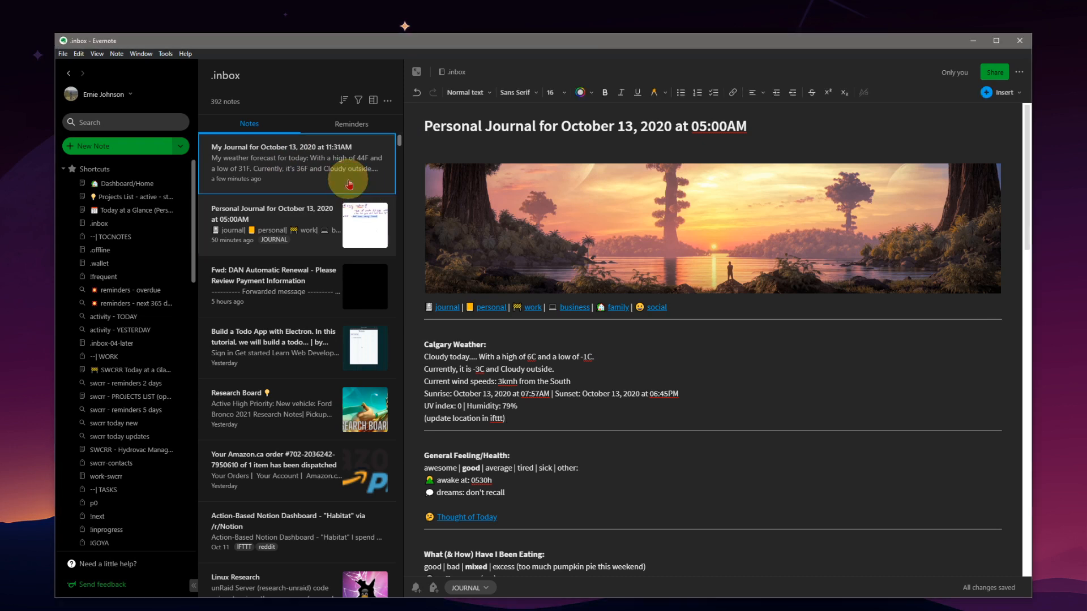
{"action": "left_click", "coordinate": [321, 169]}
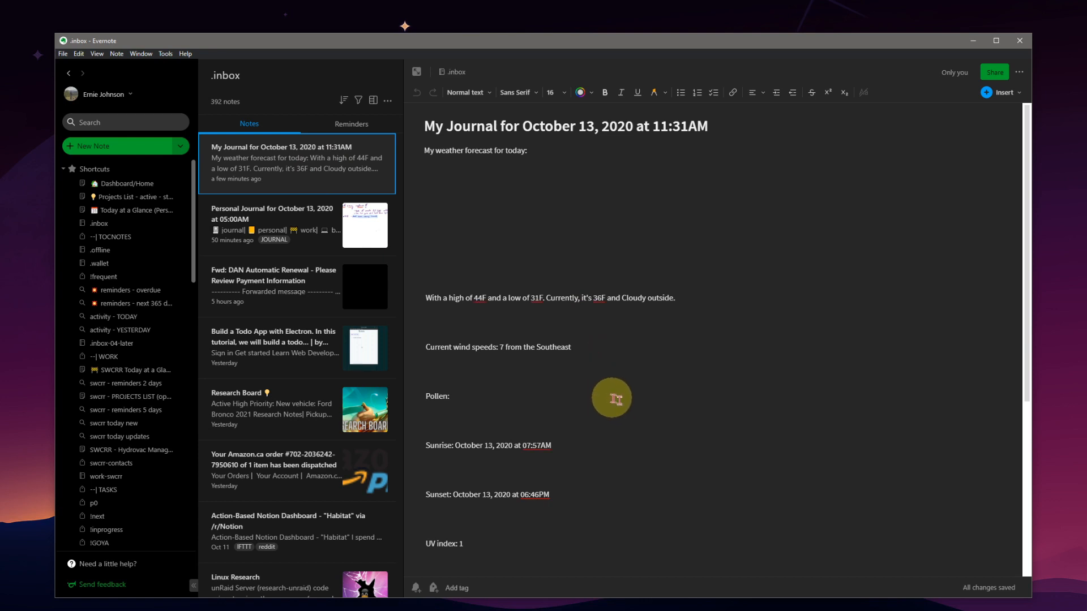
{"action": "scroll", "coordinate": [613, 399], "scroll_direction": "down", "scroll_amount": 5}
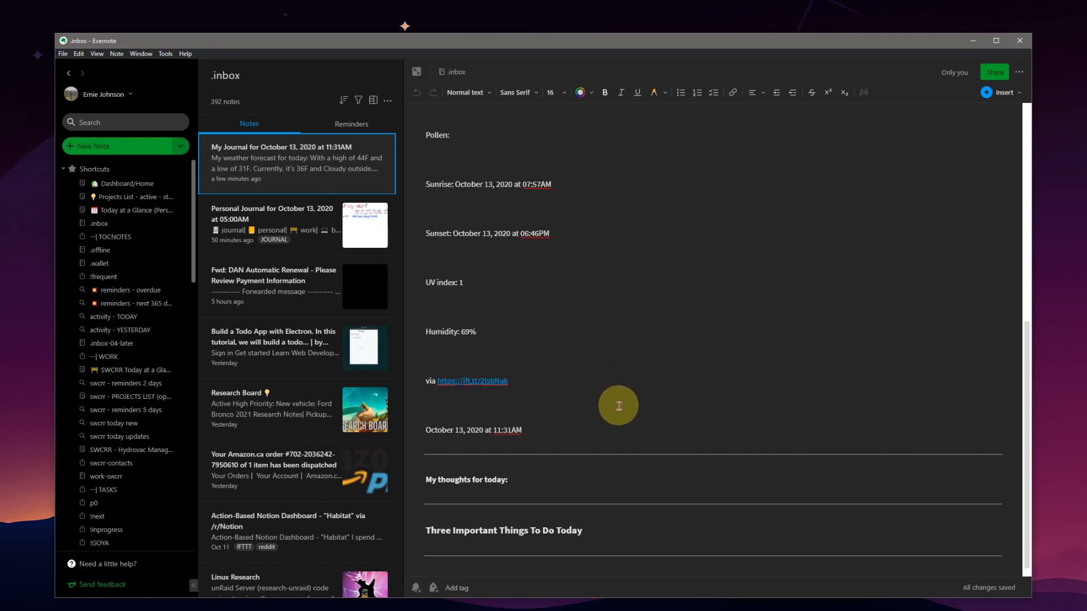
{"action": "scroll", "coordinate": [618, 406], "scroll_direction": "up", "scroll_amount": 8}
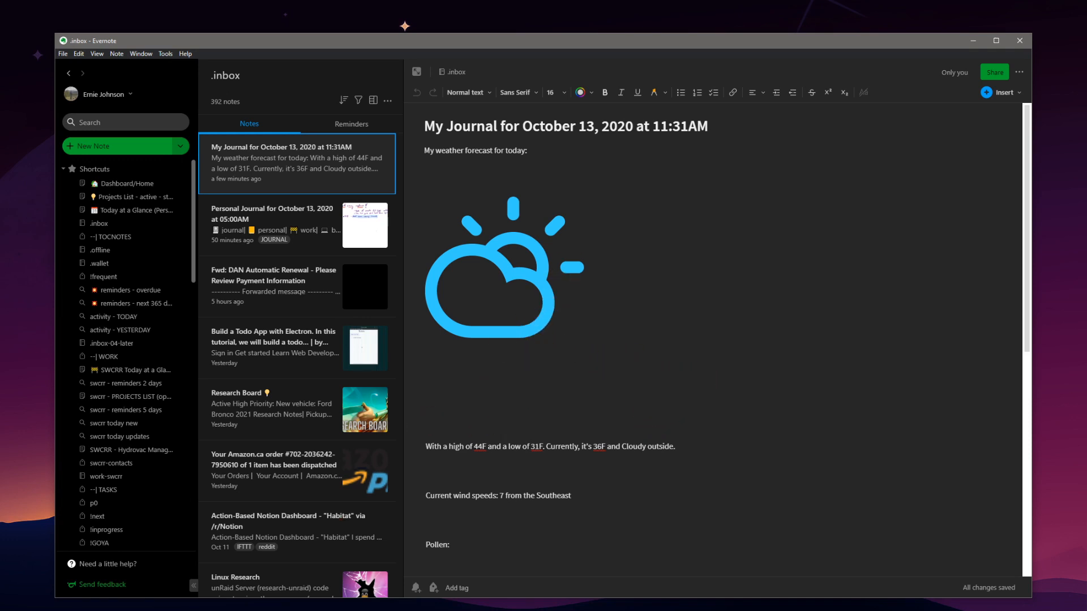
- Switch back to IFTTT, open the applet's settings and examine its run status, trigger and note template
{"action": "key", "text": "alt+Tab"}
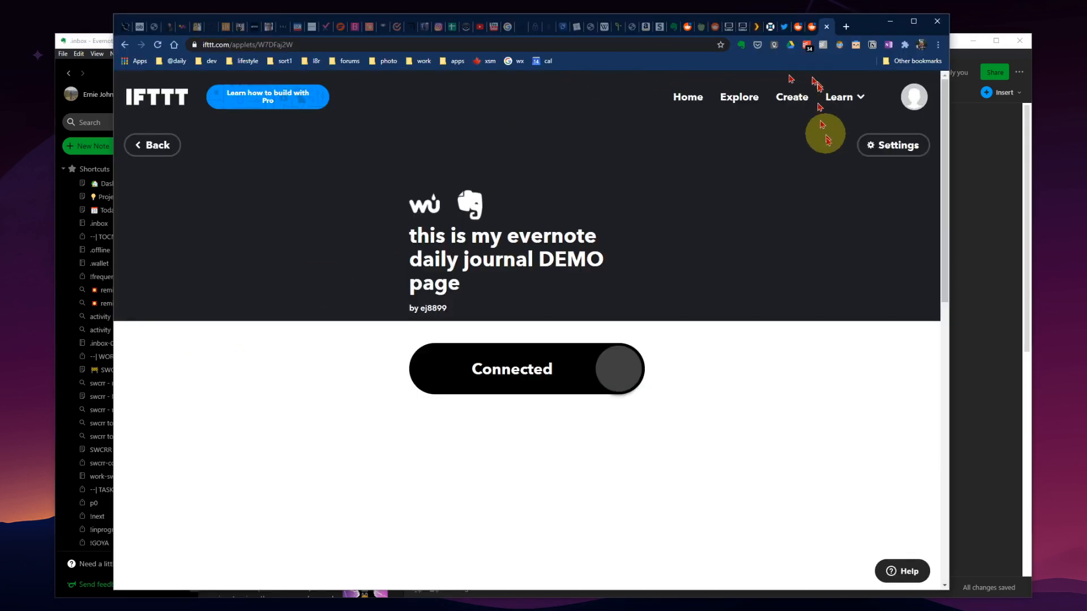
{"action": "left_click", "coordinate": [900, 146]}
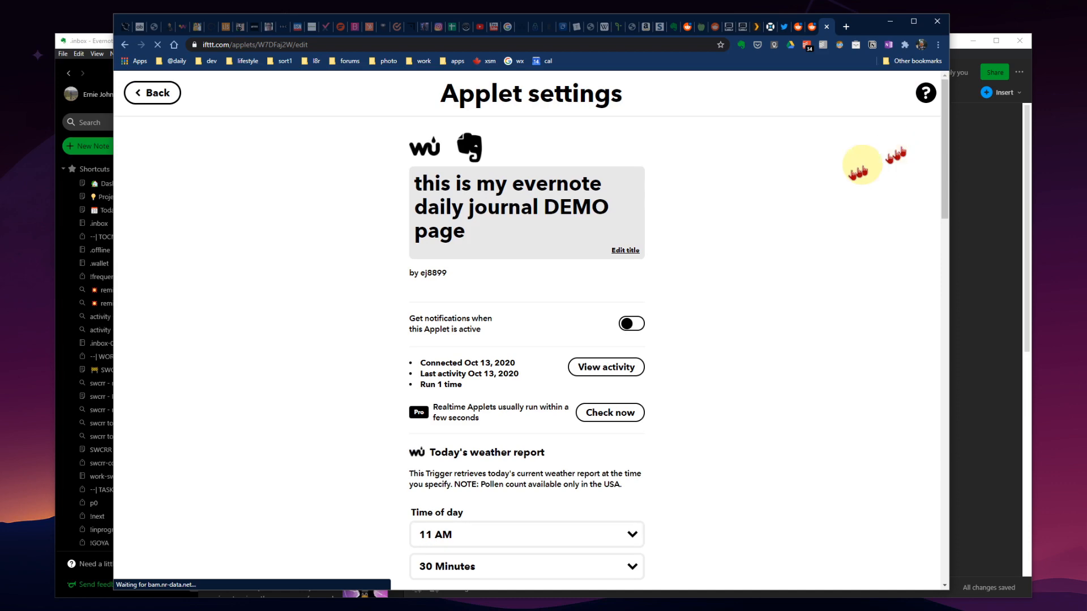
{"action": "scroll", "coordinate": [740, 296], "scroll_direction": "down", "scroll_amount": 5}
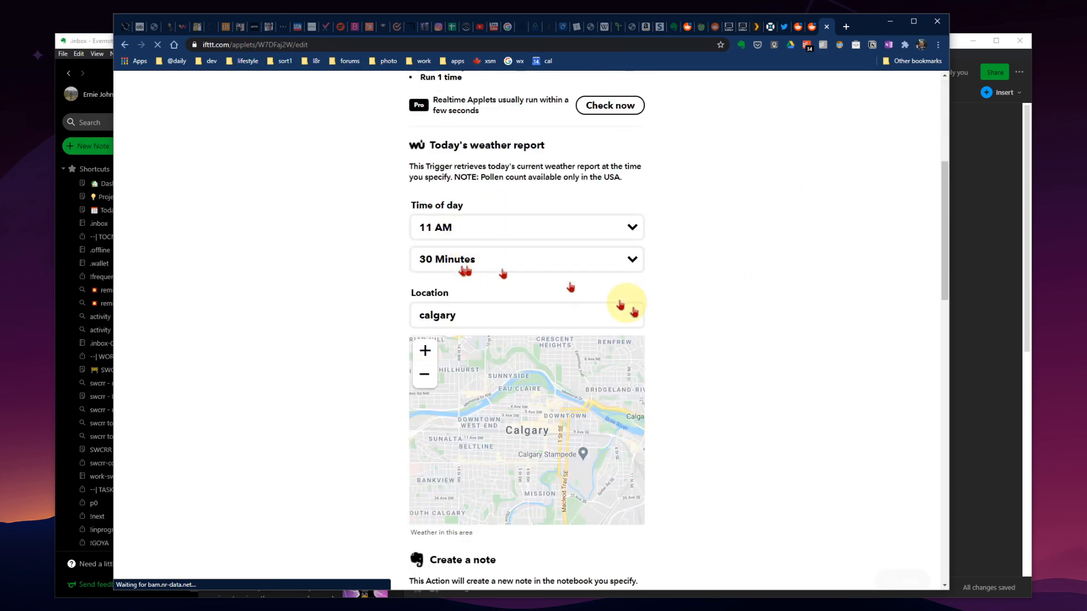
{"action": "scroll", "coordinate": [645, 317], "scroll_direction": "down", "scroll_amount": 5}
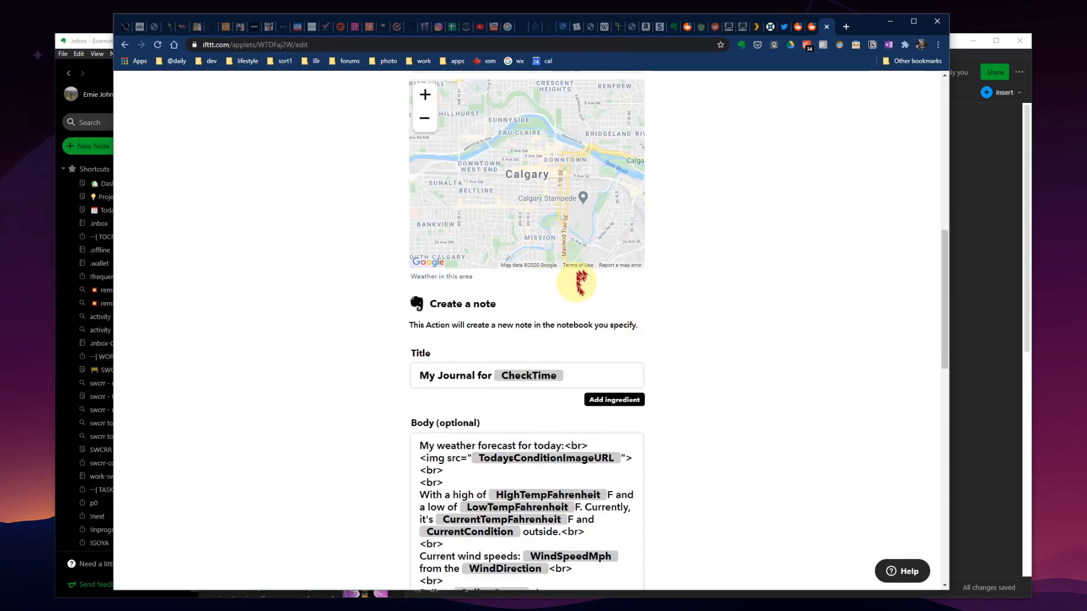
{"action": "scroll", "coordinate": [691, 300], "scroll_direction": "down", "scroll_amount": 5}
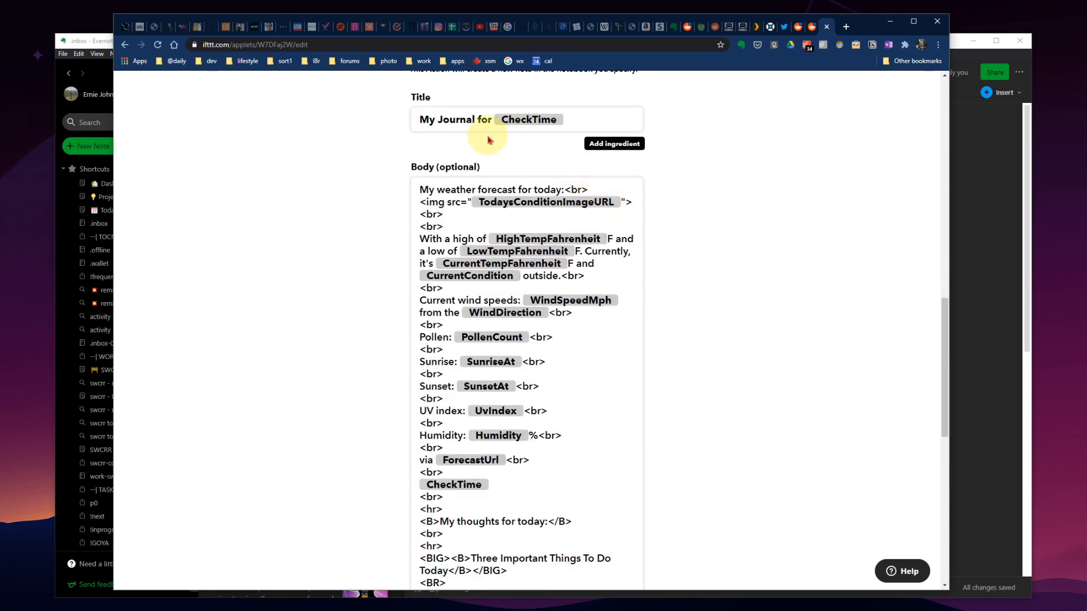
- Compare the applet's title and body template with the title, forecast line and weather image in the generated Evernote note
{"action": "left_click_drag", "start_coordinate": [870, 33], "coordinate": [798, 180]}
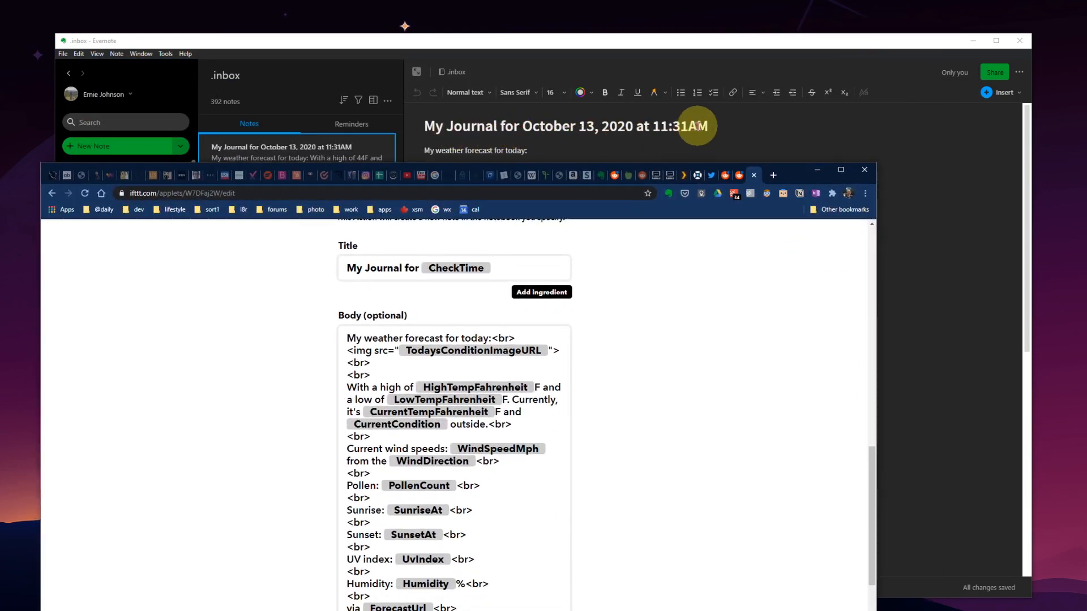
{"action": "left_click_drag", "start_coordinate": [801, 182], "coordinate": [834, 65]}
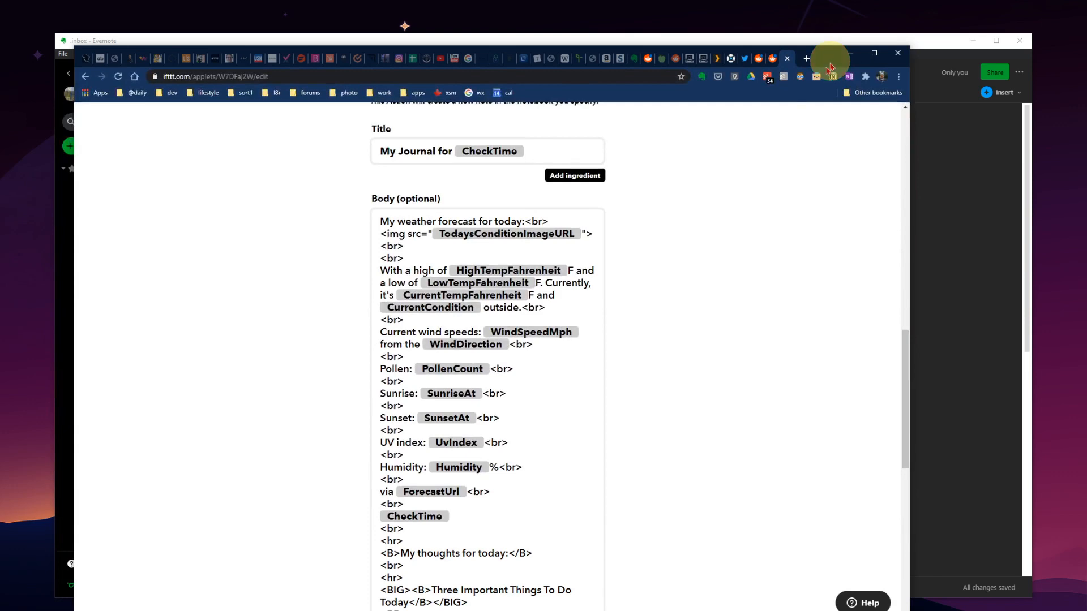
{"action": "scroll", "coordinate": [442, 226], "scroll_direction": "down", "scroll_amount": 1}
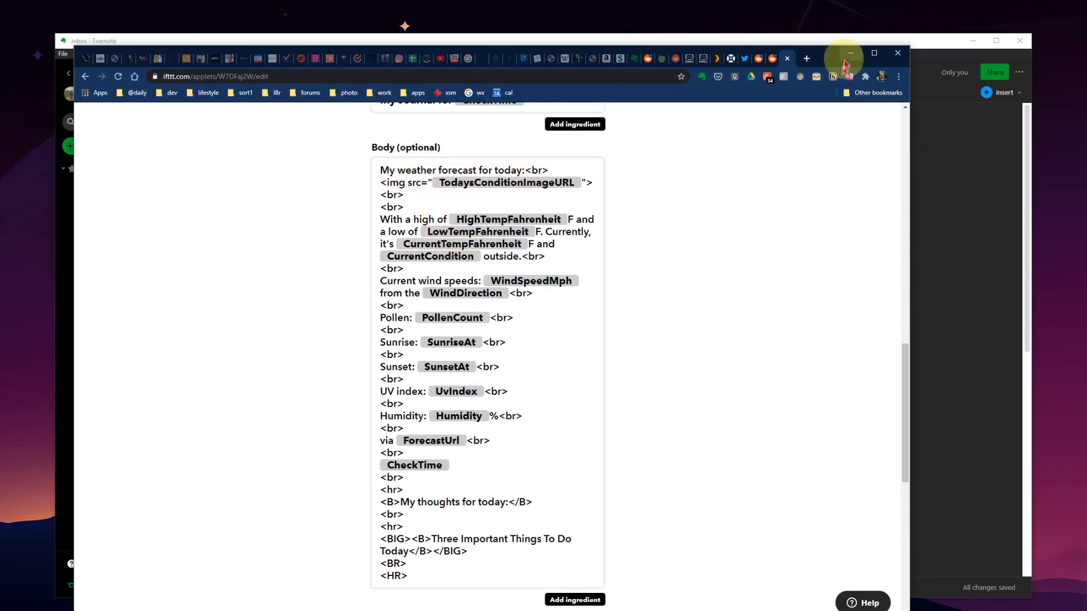
{"action": "left_click_drag", "start_coordinate": [843, 64], "coordinate": [740, 387]}
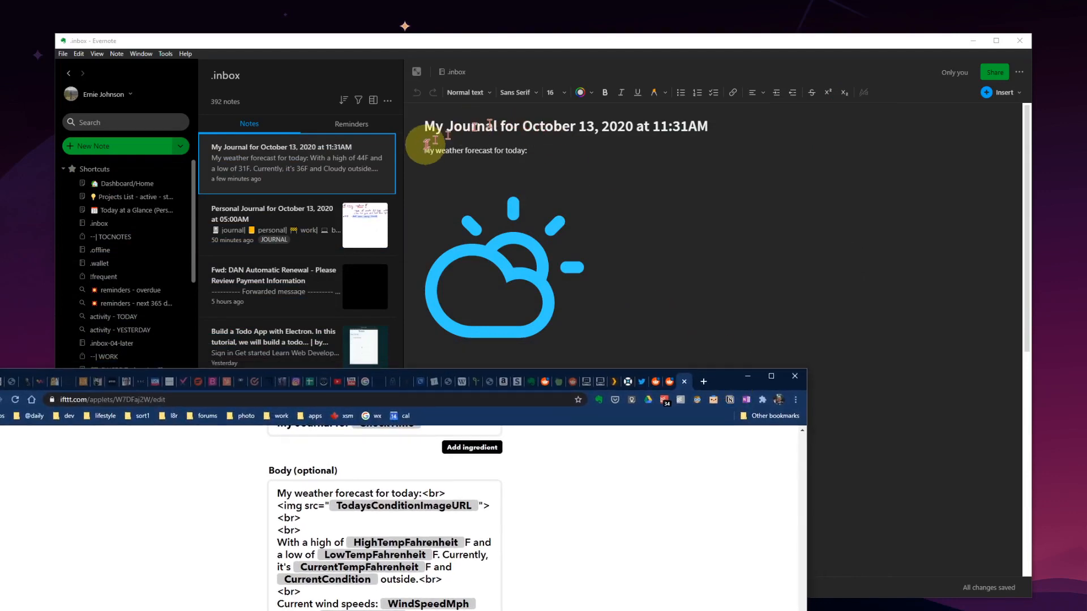
{"action": "left_click_drag", "start_coordinate": [721, 381], "coordinate": [741, 175]}
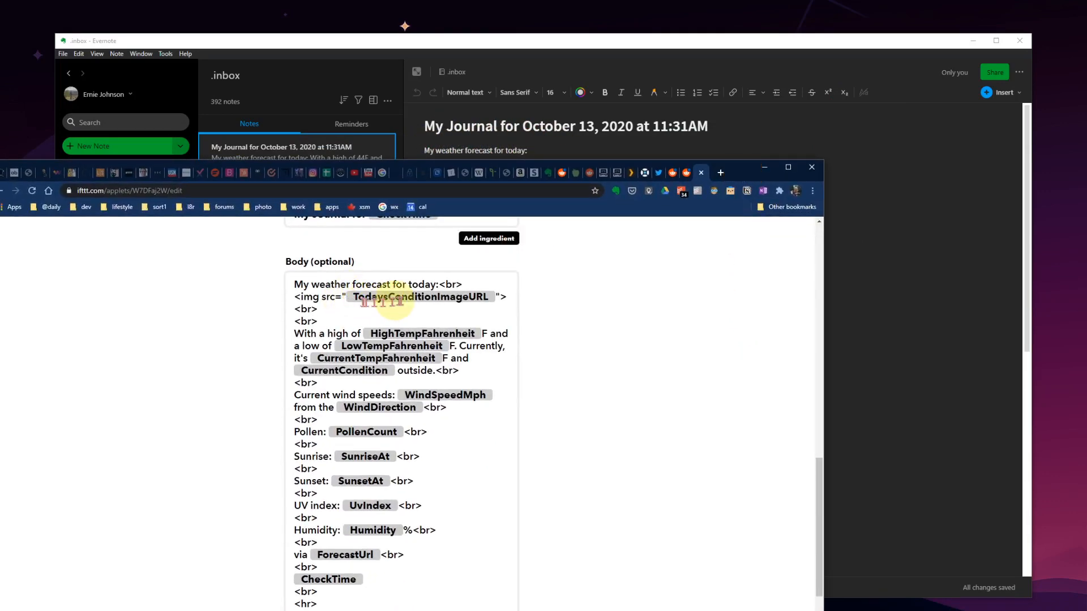
{"action": "left_click", "coordinate": [792, 44]}
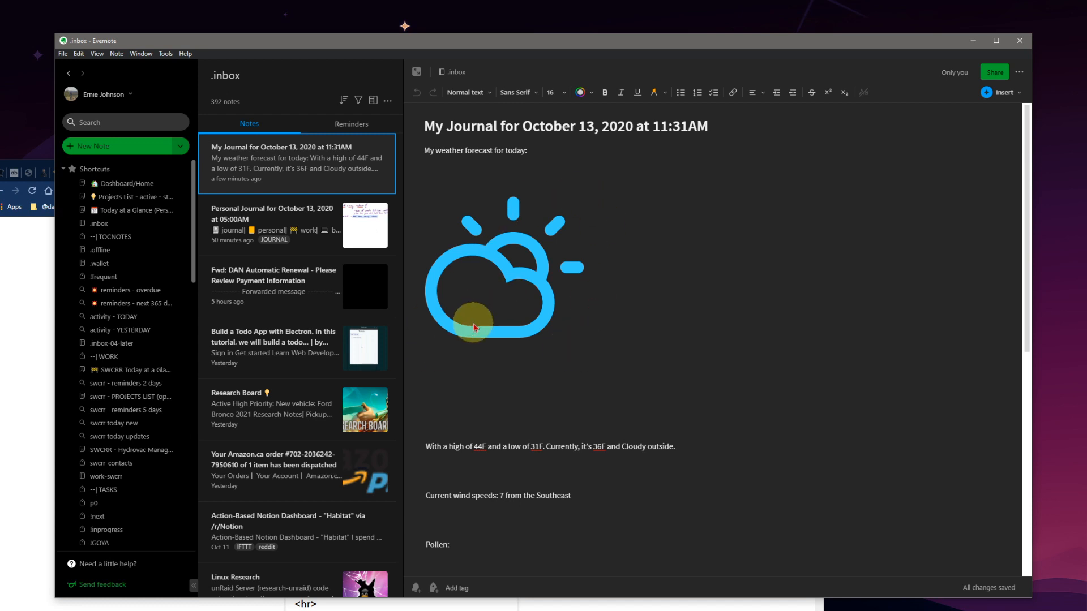
- Check the temperature ingredients in the applet's note body against the Celsius alternatives offered for it, without inserting any
{"action": "left_click", "coordinate": [28, 250]}
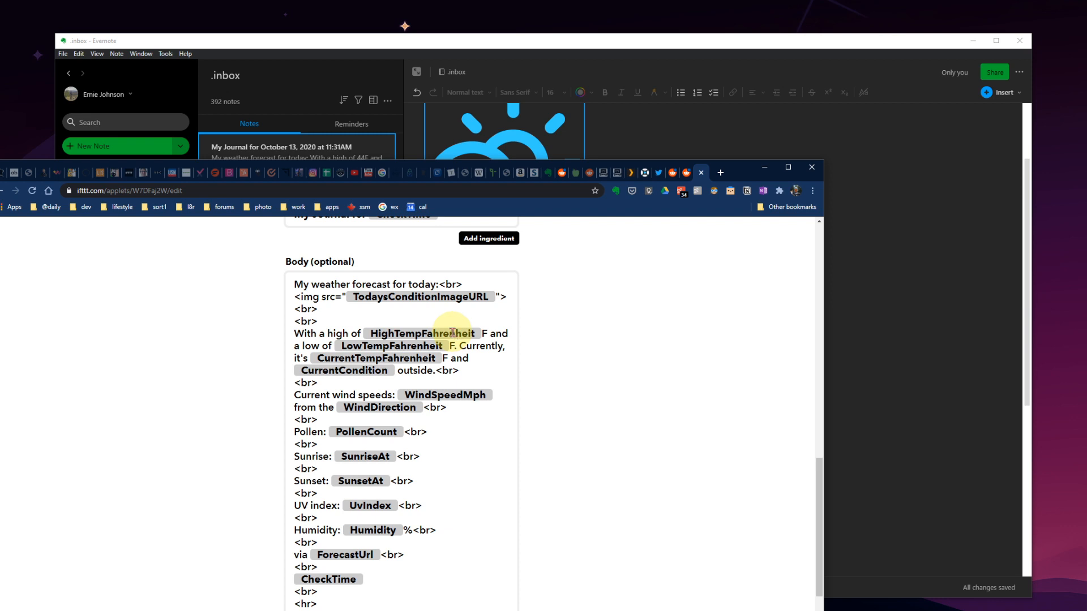
{"action": "left_click", "coordinate": [429, 333]}
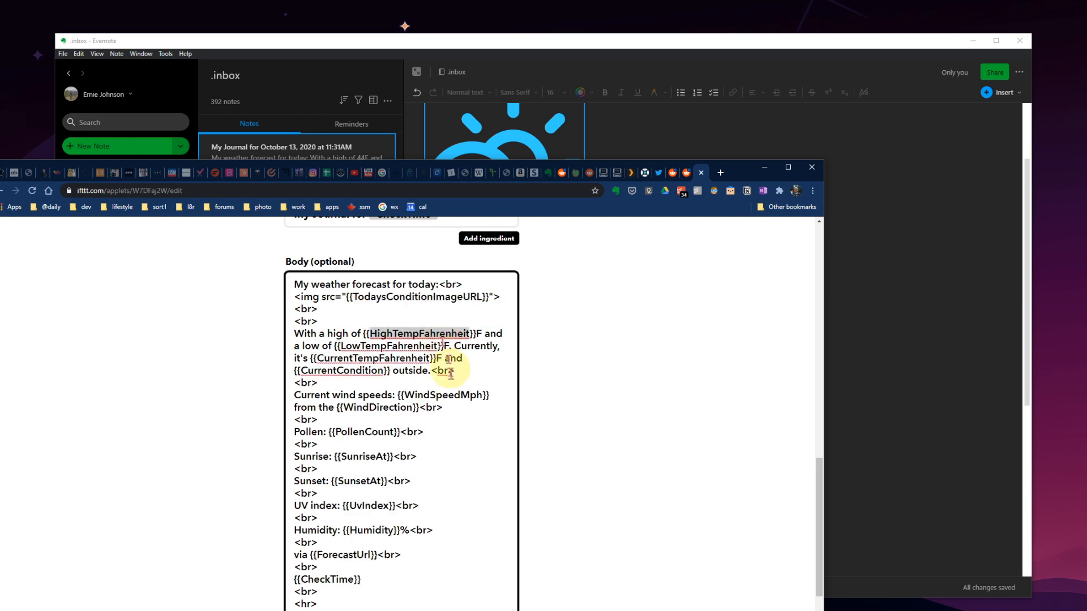
{"action": "scroll", "coordinate": [577, 512], "scroll_direction": "down", "scroll_amount": 5}
{"action": "left_click", "coordinate": [481, 405]}
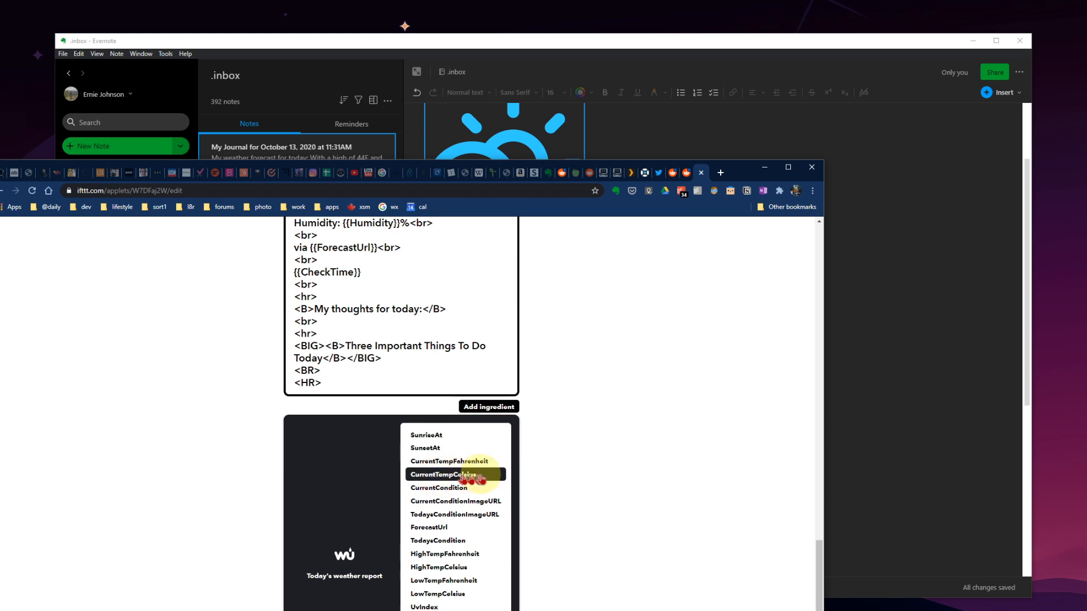
{"action": "left_click", "coordinate": [596, 434]}
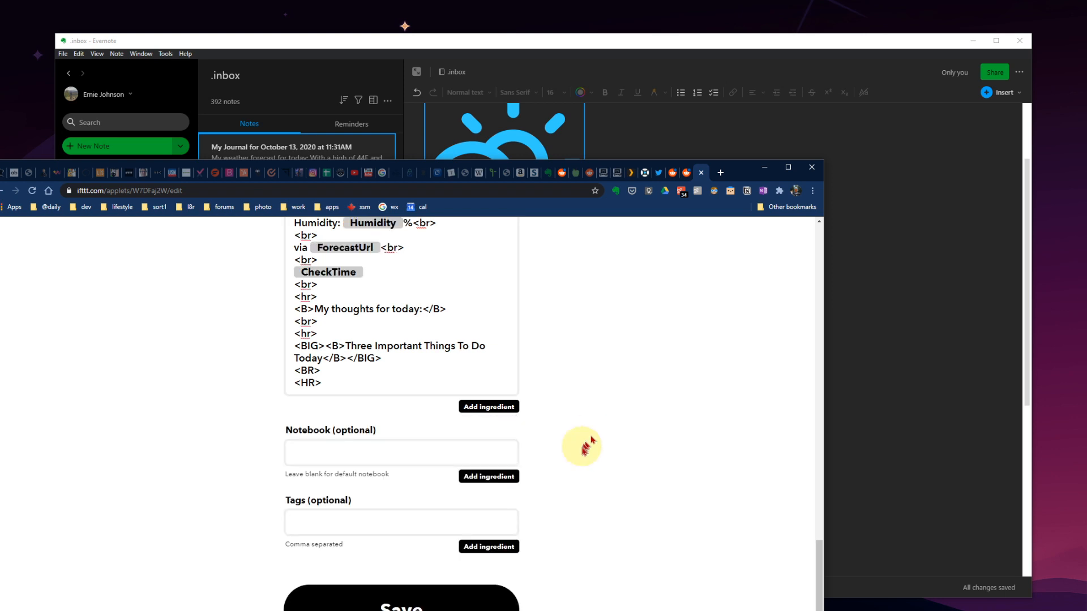
{"action": "scroll", "coordinate": [586, 442], "scroll_direction": "up", "scroll_amount": 5}
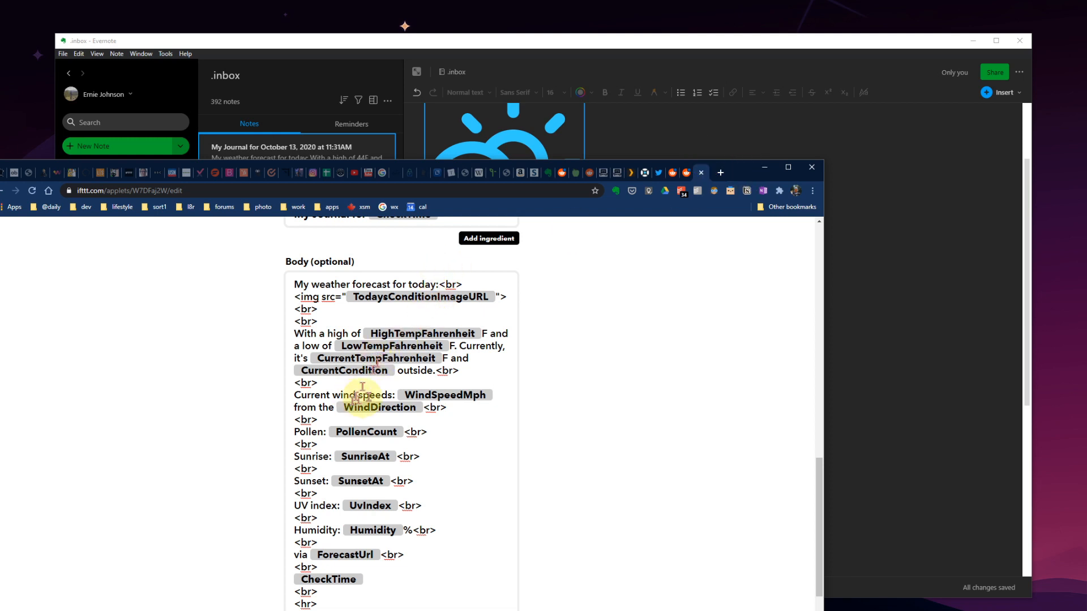
- Check the spacing around the temperature line in the Evernote note, and remove the <br> after "outside." in the applet's body
{"action": "left_click", "coordinate": [702, 44]}
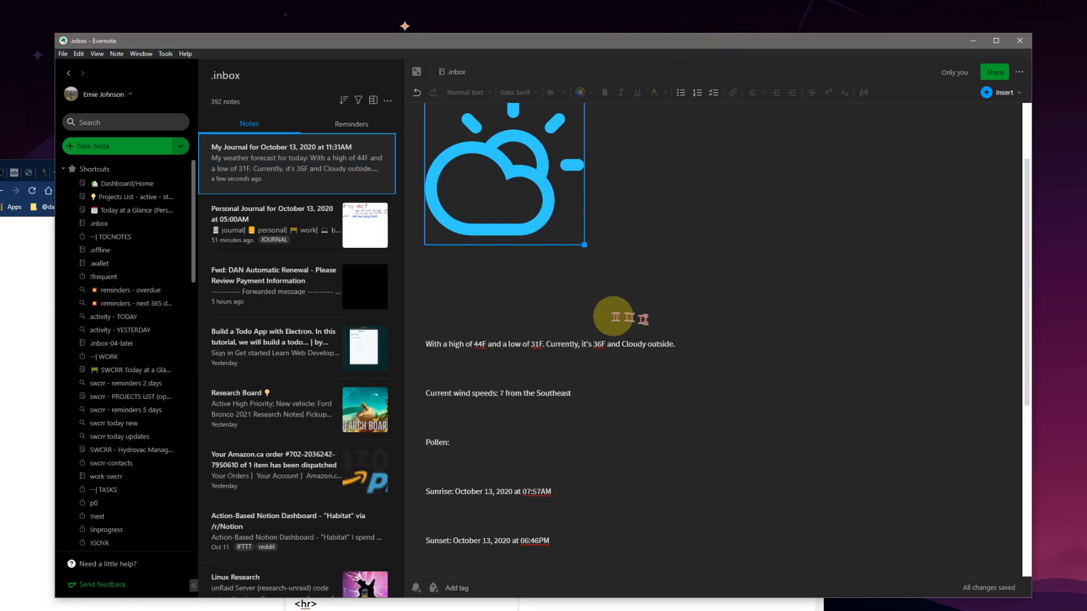
{"action": "left_click", "coordinate": [439, 359]}
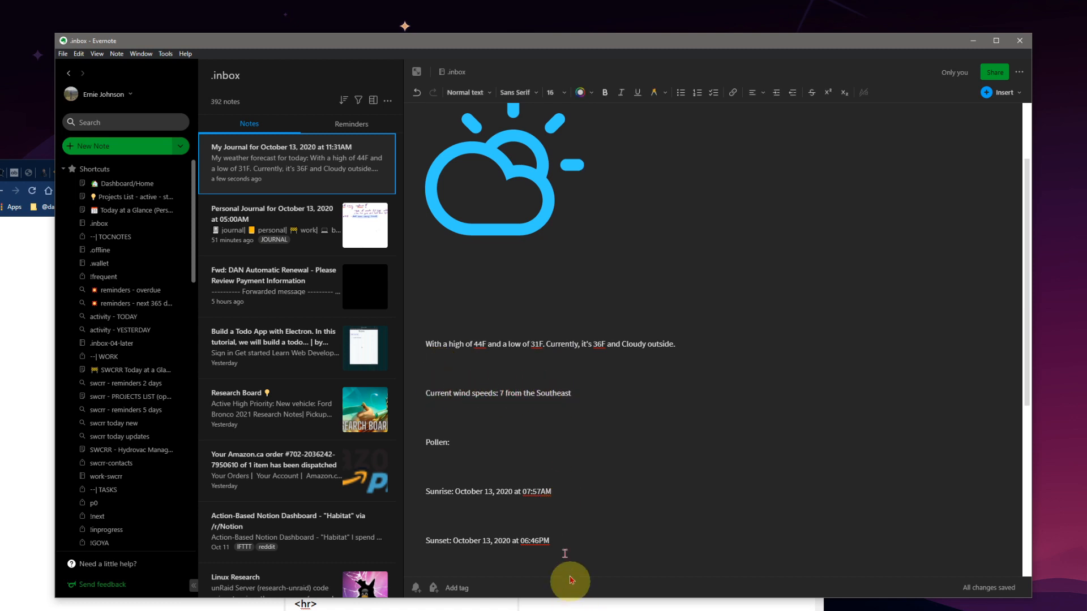
{"action": "left_click", "coordinate": [434, 371]}
{"action": "left_click", "coordinate": [428, 357]}
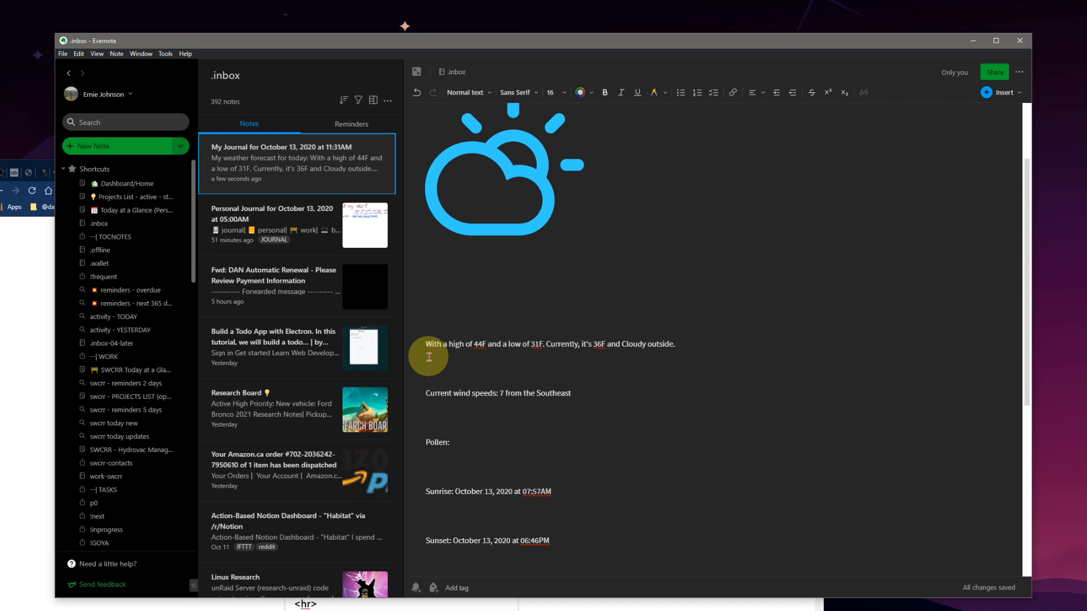
{"action": "left_click", "coordinate": [545, 603]}
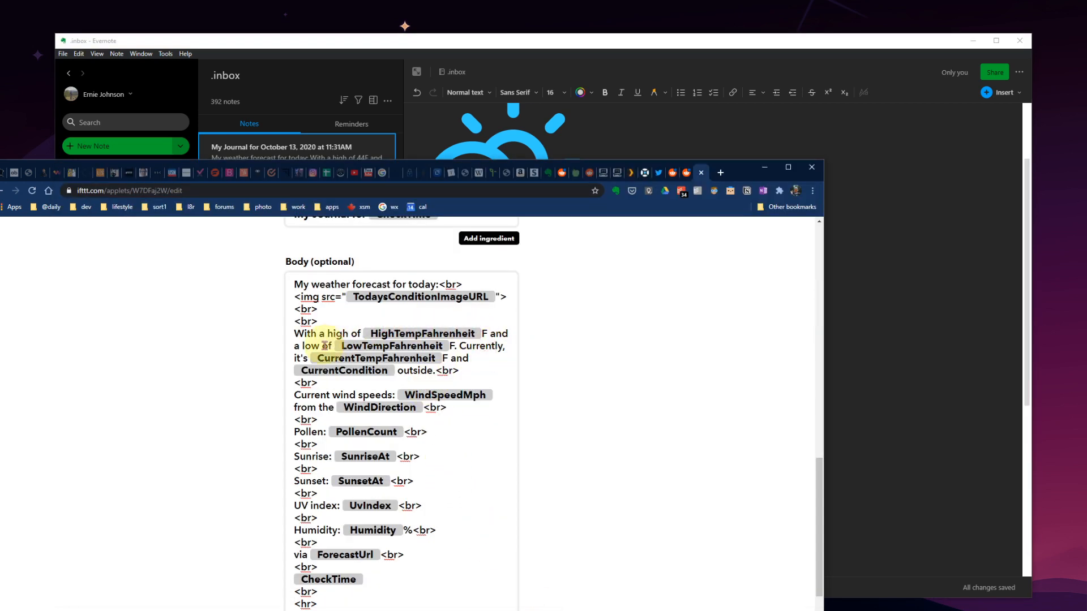
{"action": "left_click", "coordinate": [314, 382]}
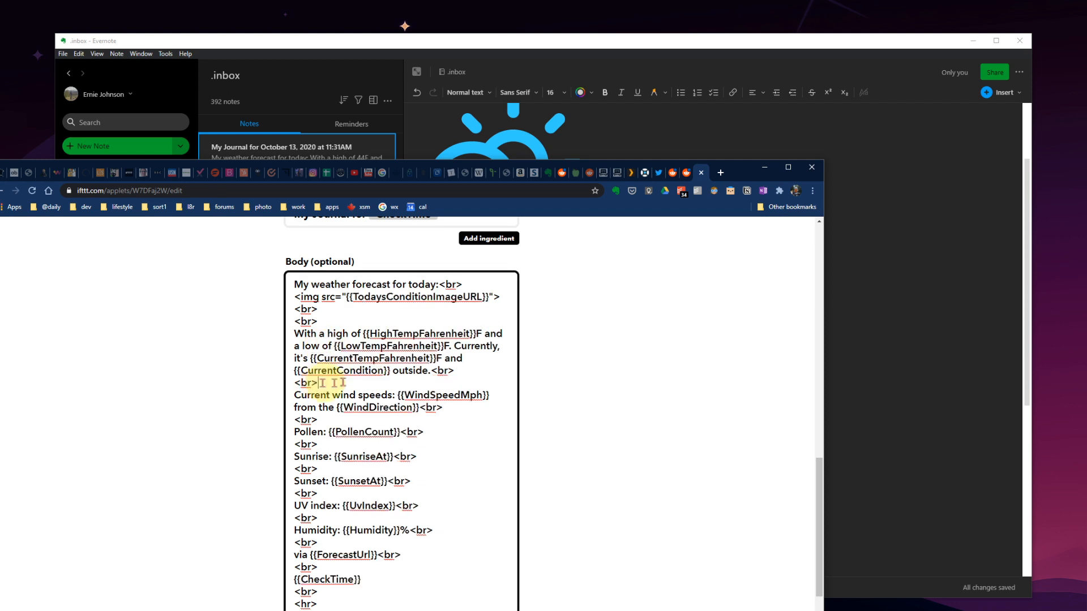
{"action": "left_click", "coordinate": [452, 370]}
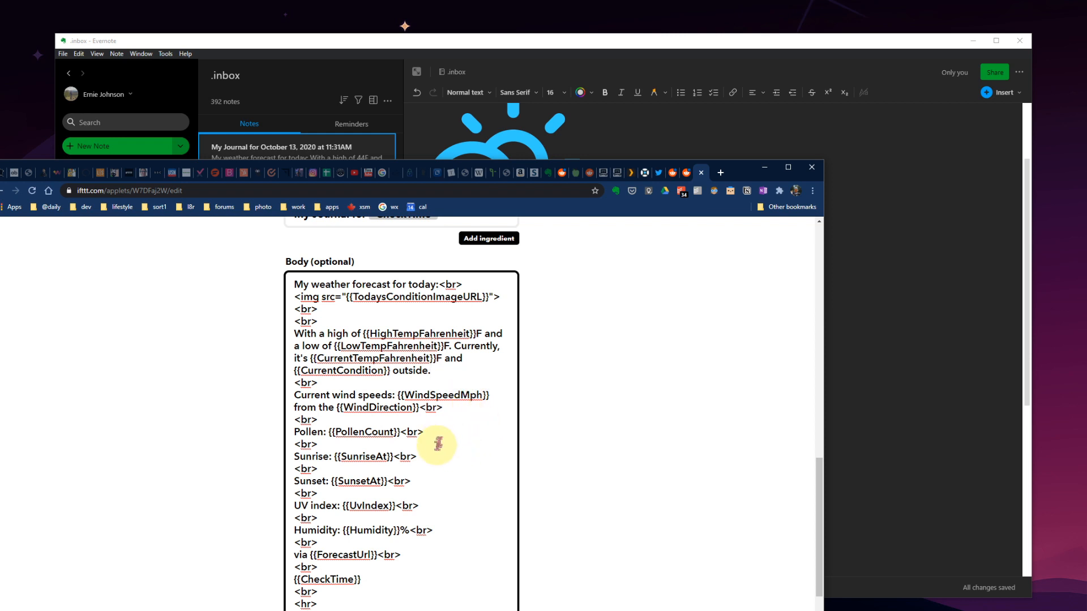
- Check the remaining weather lines in the Evernote note, and delete the Pollen line and its following <br> from the applet's body
{"action": "left_click", "coordinate": [892, 235]}
{"action": "left_click", "coordinate": [863, 288]}
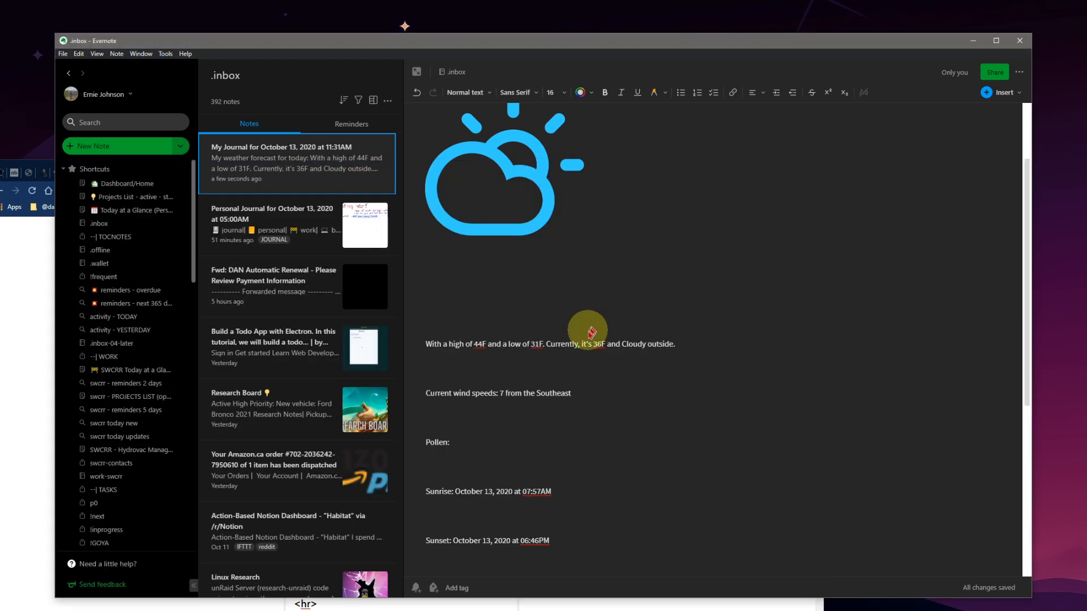
{"action": "scroll", "coordinate": [569, 358], "scroll_direction": "down", "scroll_amount": 5}
{"action": "key", "text": "alt+Tab"}
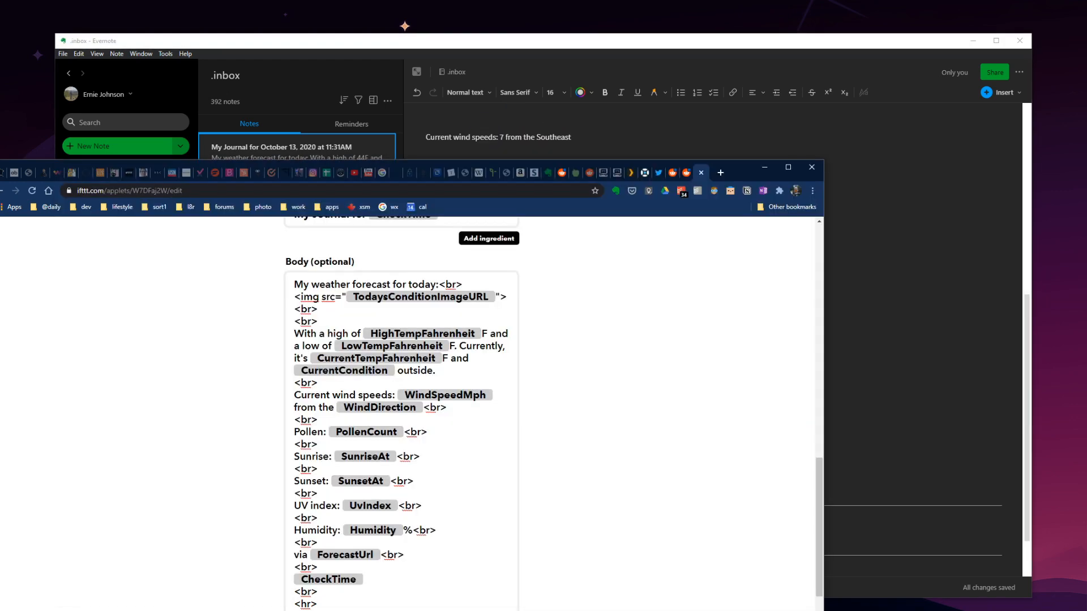
{"action": "left_click", "coordinate": [295, 431]}
{"action": "left_click_drag", "start_coordinate": [295, 431], "coordinate": [318, 444]}
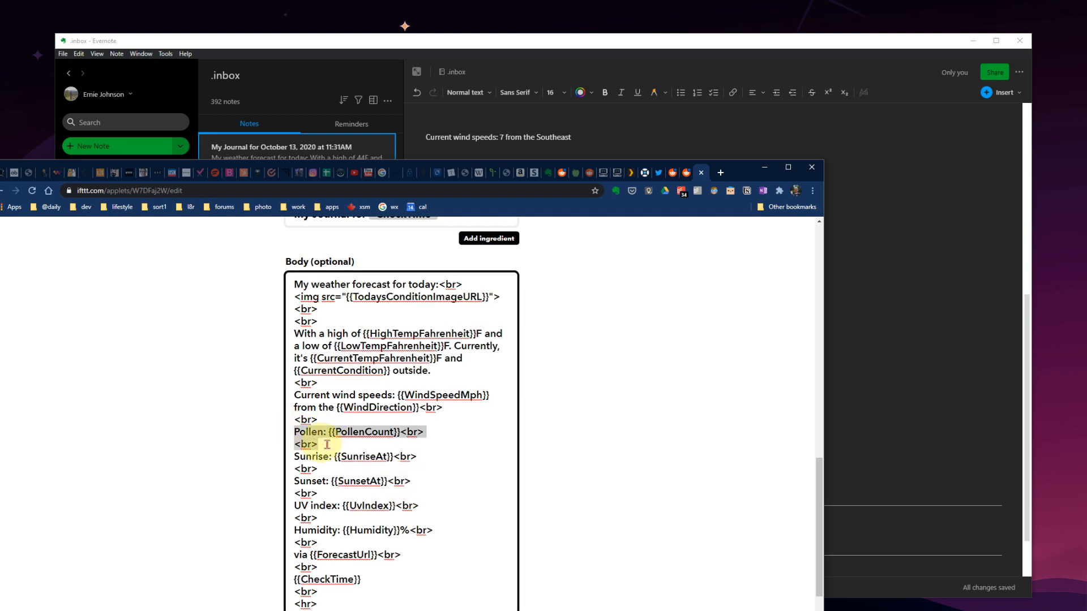
{"action": "key", "text": "Delete"}
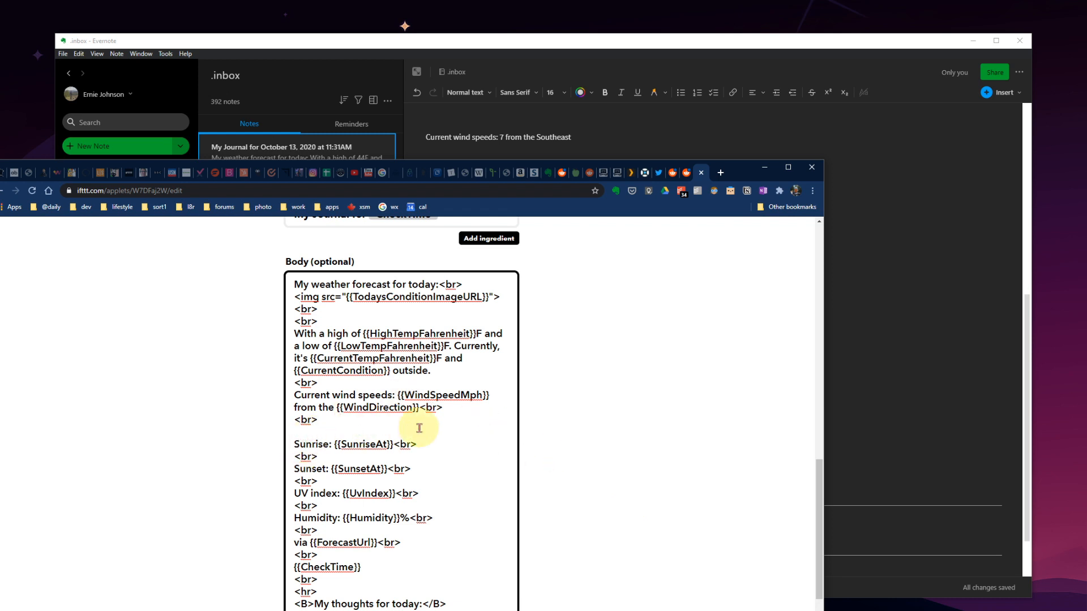
- Close the gap above the Sunrise line in the applet's body and join the Sunset line to it with a " - " separator
{"action": "key", "text": "Delete"}
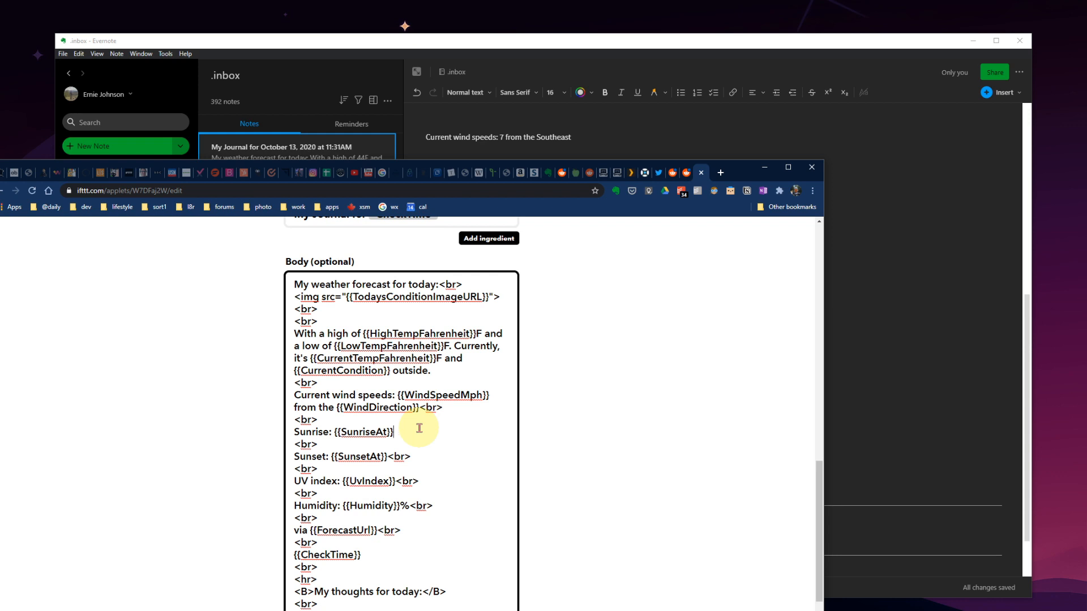
{"action": "key", "text": "Delete"}
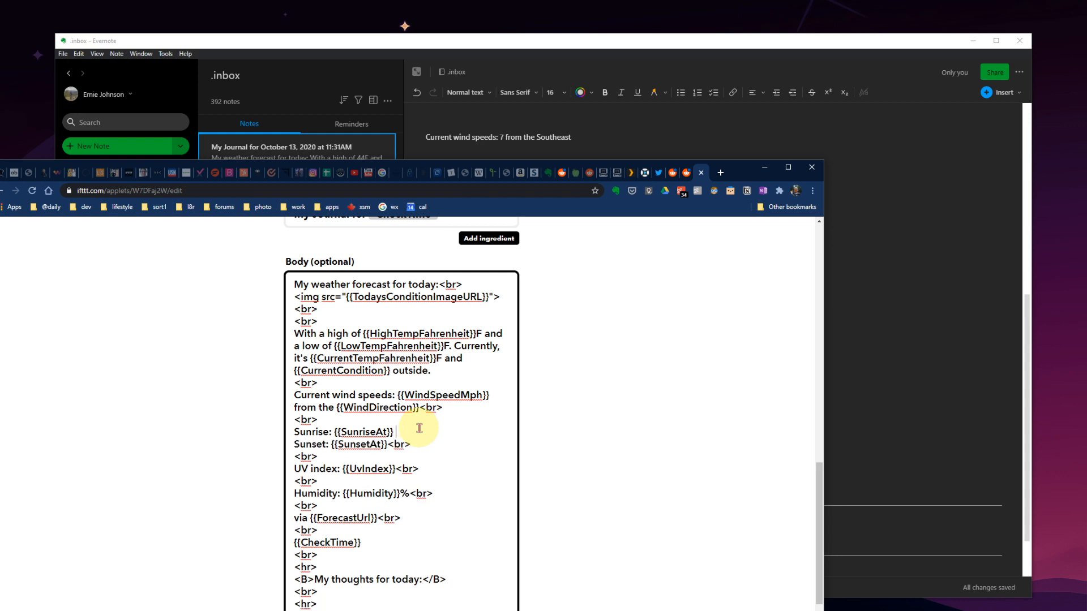
{"action": "key", "text": "Delete"}
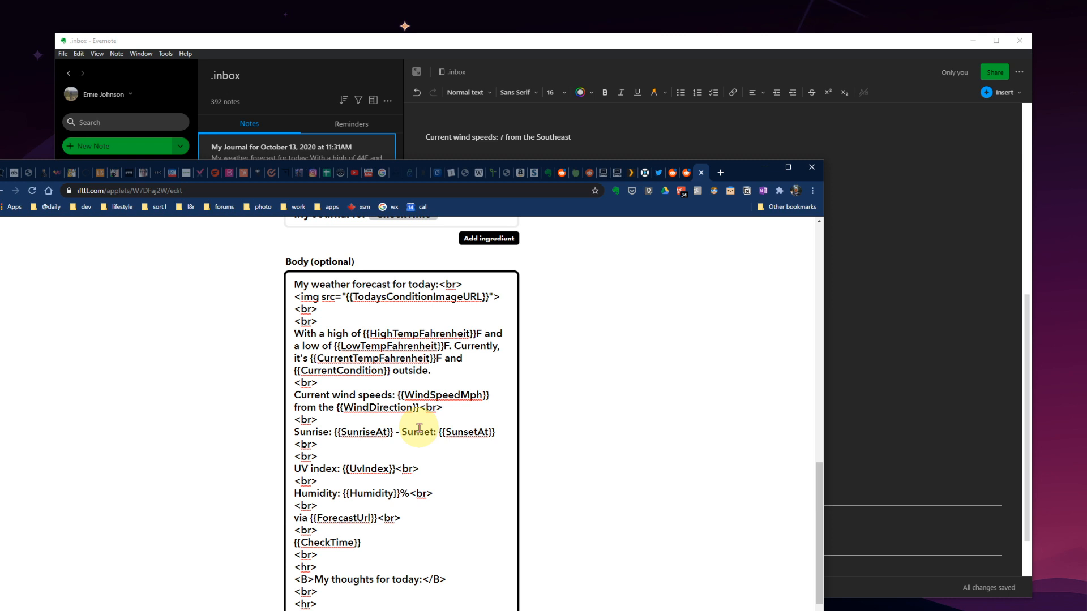
- Join the Humidity line to the UV index line in the applet's body, separated by " - ", removing the <br> tags between them
{"action": "key", "text": "Delete"}
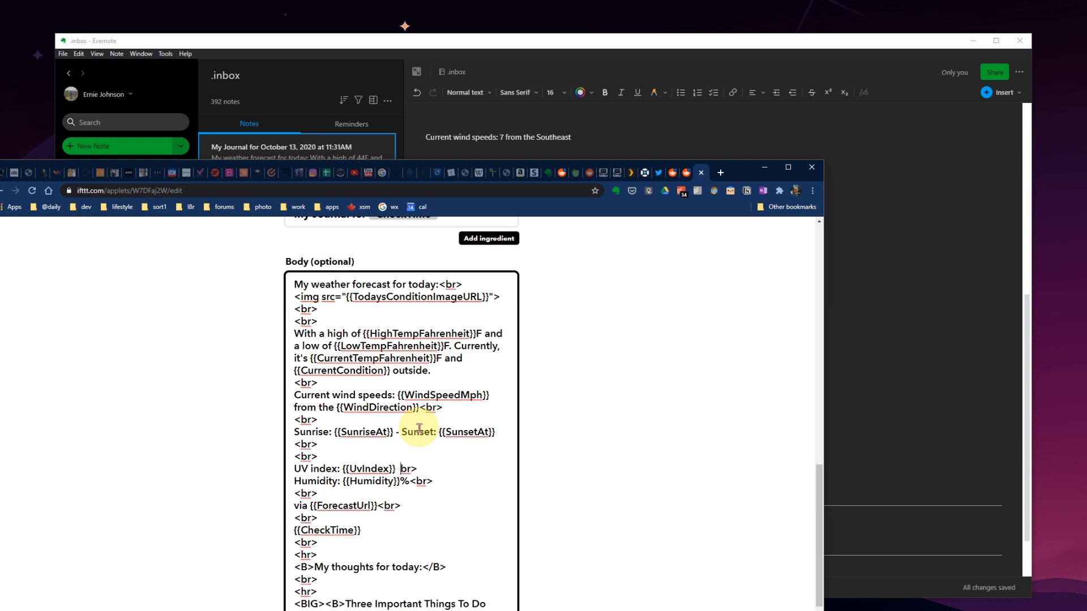
{"action": "key", "text": "Delete"}
{"action": "key", "text": "Delete"}
{"action": "type", "text": "- Humidity: {{Humidity}}%<"}
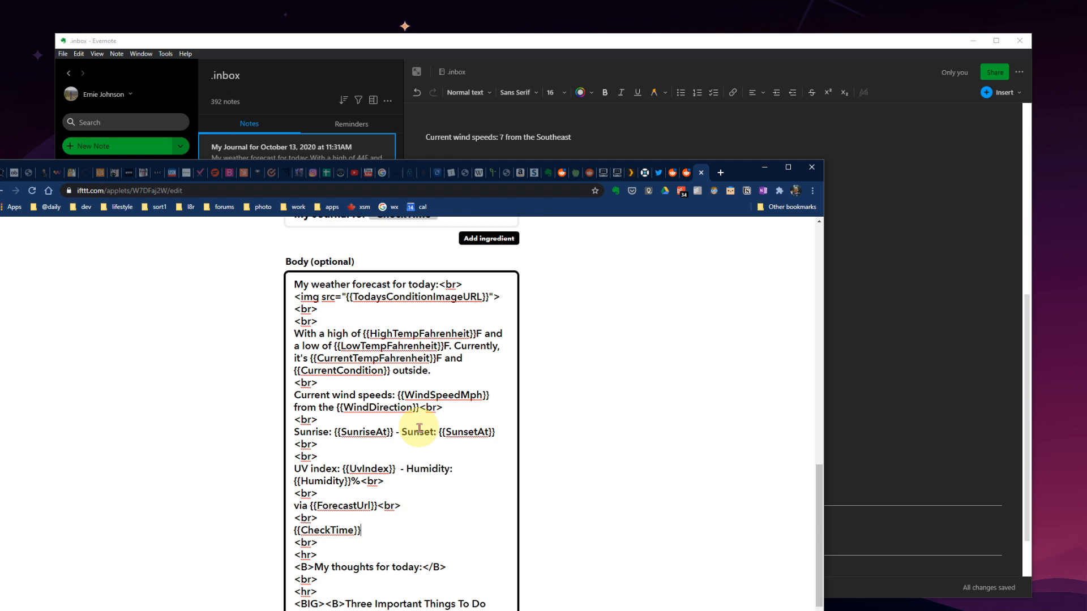
- Delete the {{CheckTime}} line and the "via {{ForecastUrl}}" line with its surrounding <br> tags from the applet's body
{"action": "key", "text": "shift+Home"}
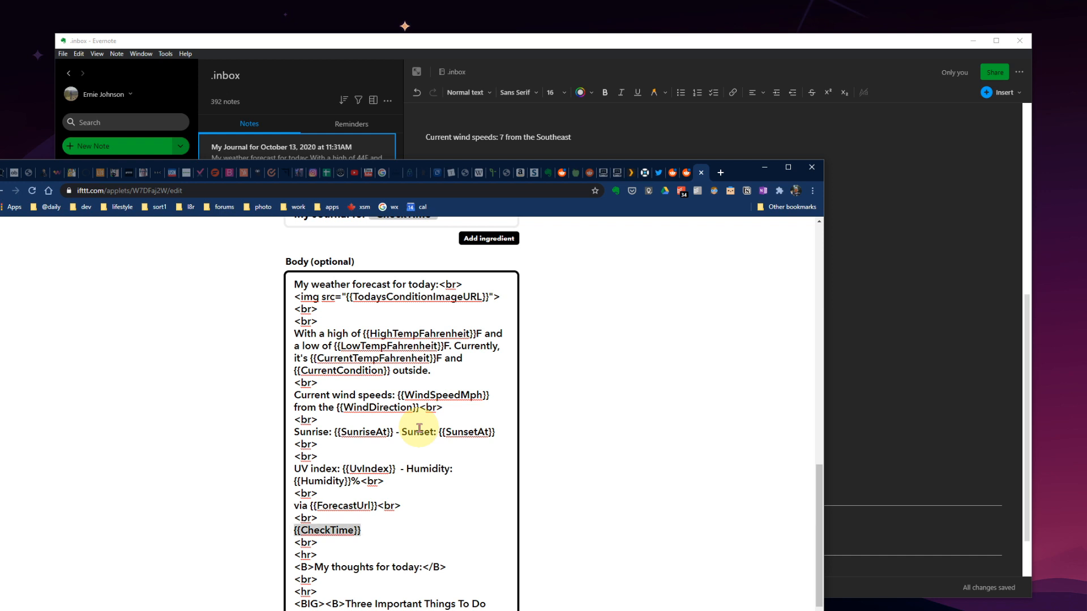
{"action": "key", "text": "Delete"}
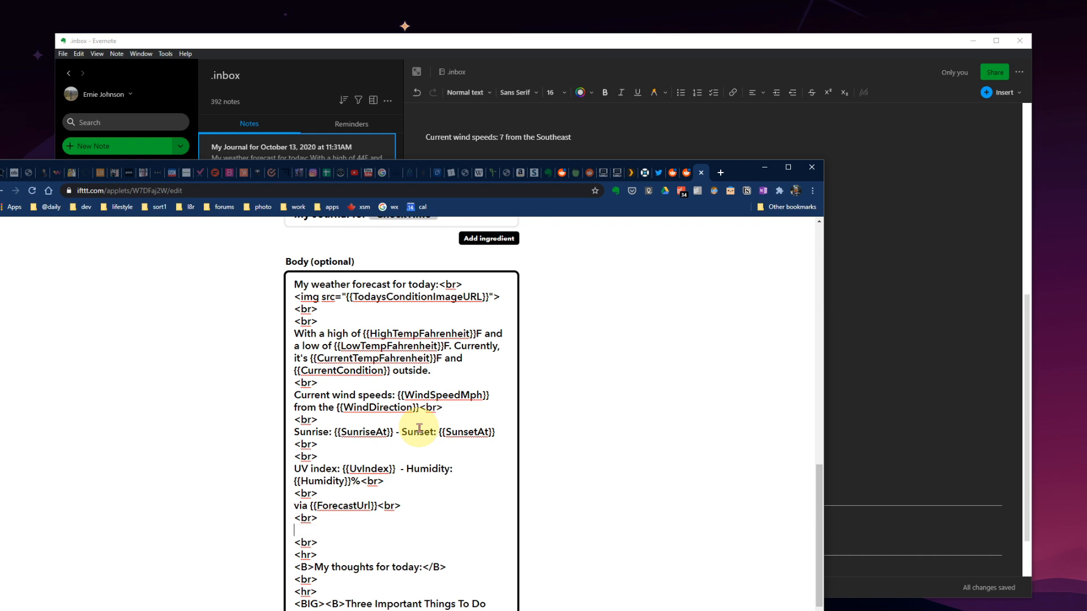
{"action": "key", "text": "shift+Up"}
{"action": "key", "text": "shift+Up"}
{"action": "key", "text": "shift+Up"}
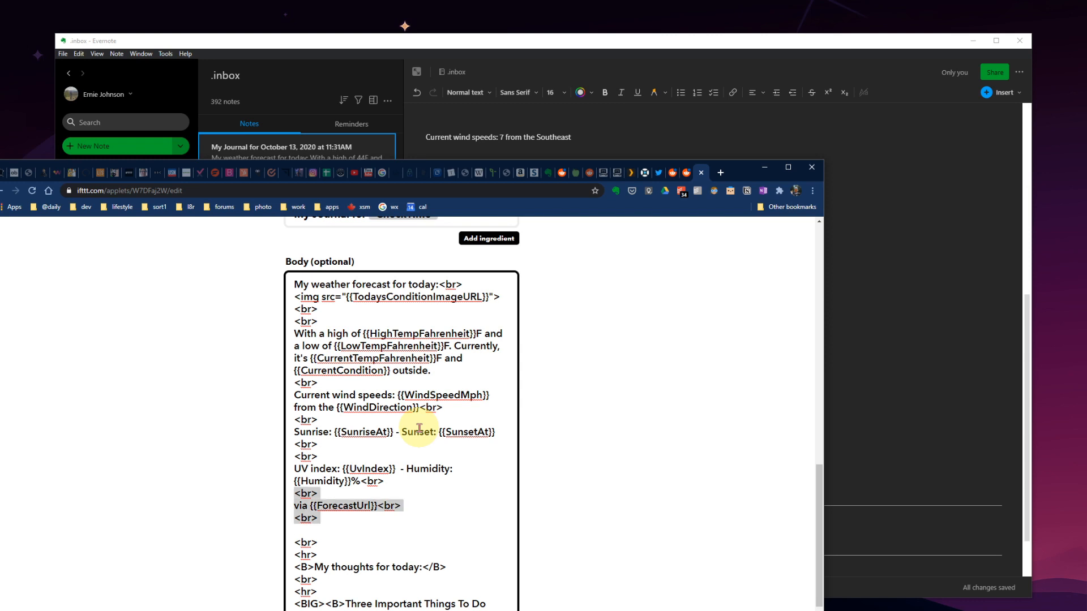
{"action": "key", "text": "Delete"}
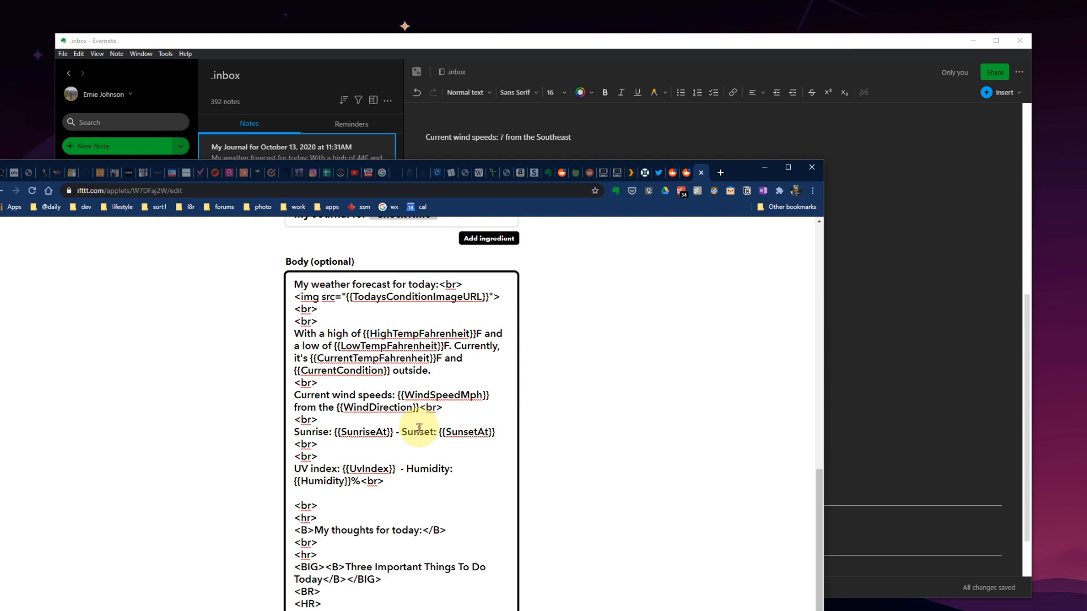
- Compare the shortened applet body with the weather lines and closing sections of the generated journal note in Evernote
{"action": "left_click", "coordinate": [915, 319]}
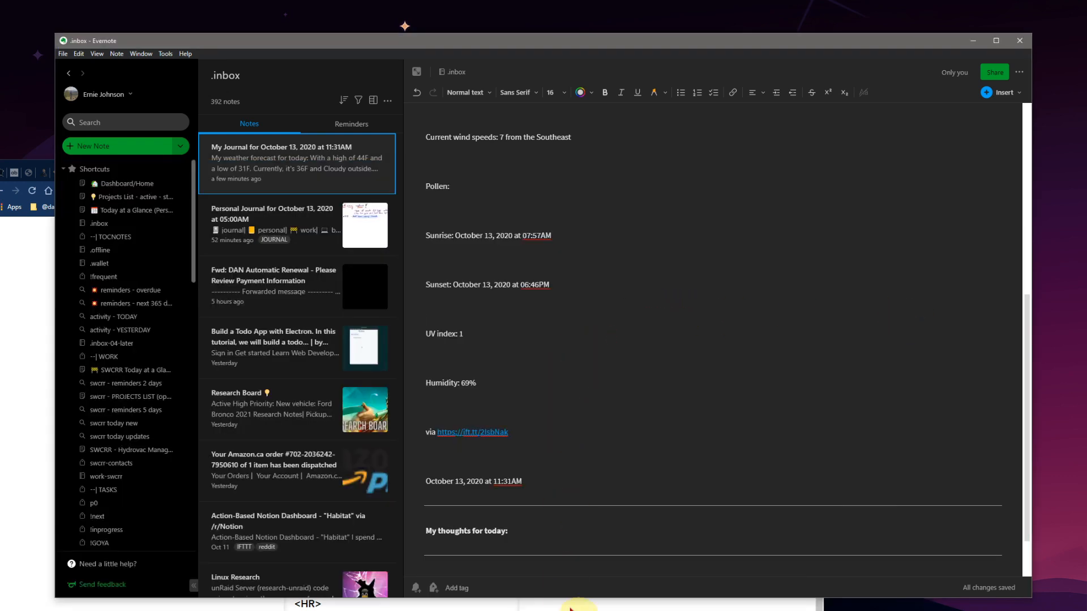
{"action": "scroll", "coordinate": [581, 543], "scroll_direction": "down", "scroll_amount": 2}
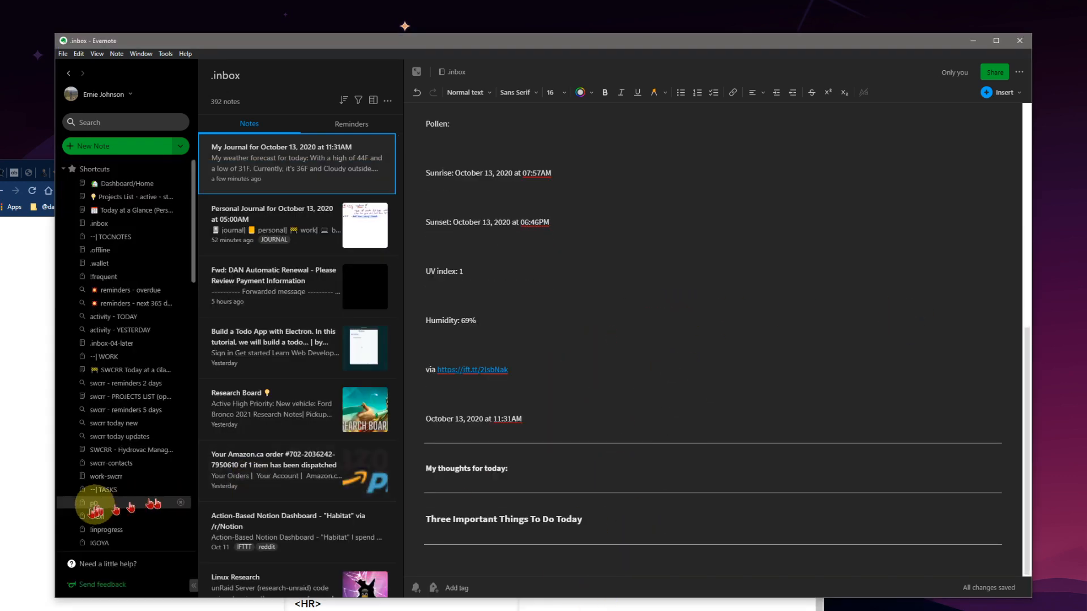
{"action": "left_click", "coordinate": [38, 527]}
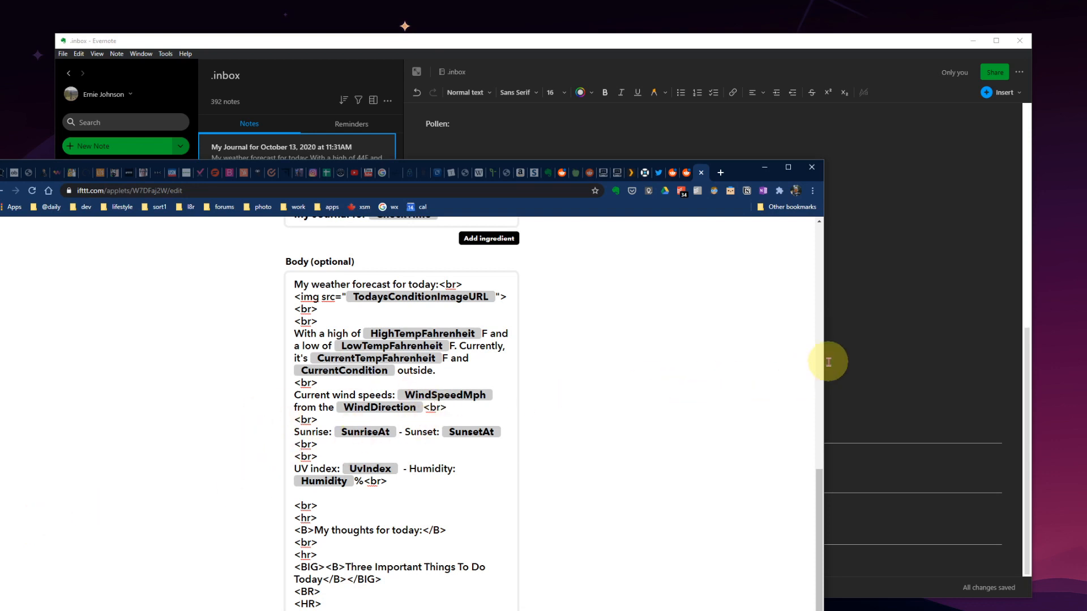
{"action": "left_click", "coordinate": [864, 326]}
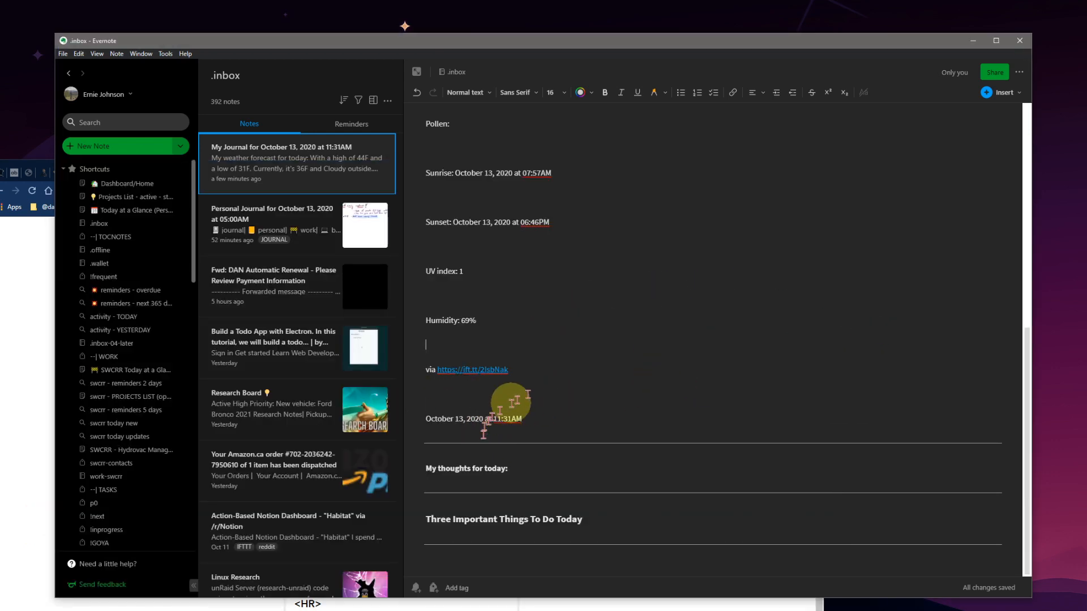
{"action": "scroll", "coordinate": [533, 439], "scroll_direction": "up", "scroll_amount": 8}
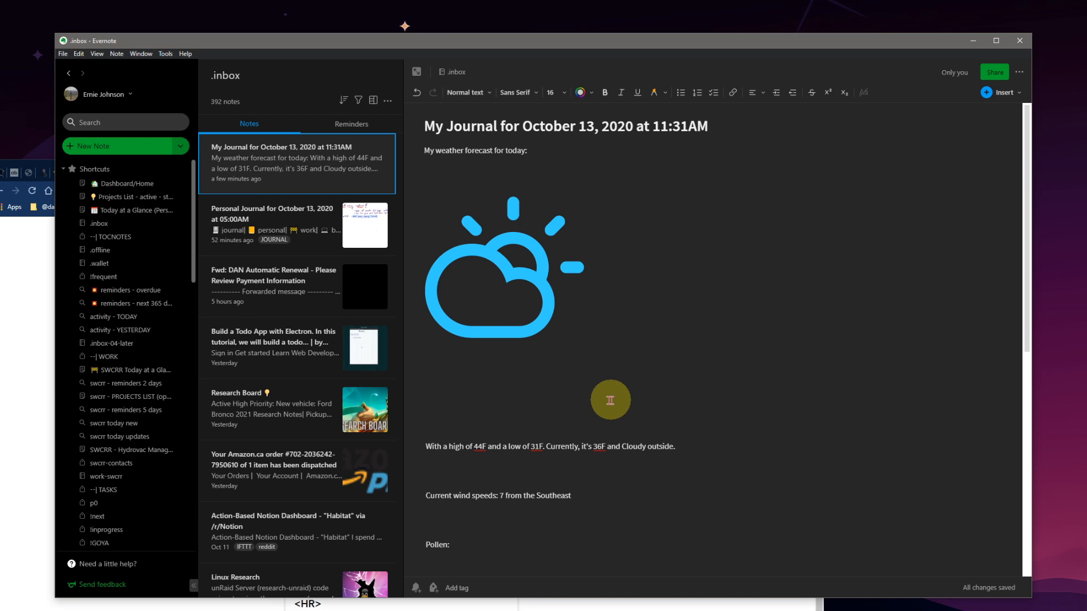
{"action": "scroll", "coordinate": [611, 400], "scroll_direction": "down", "scroll_amount": 8}
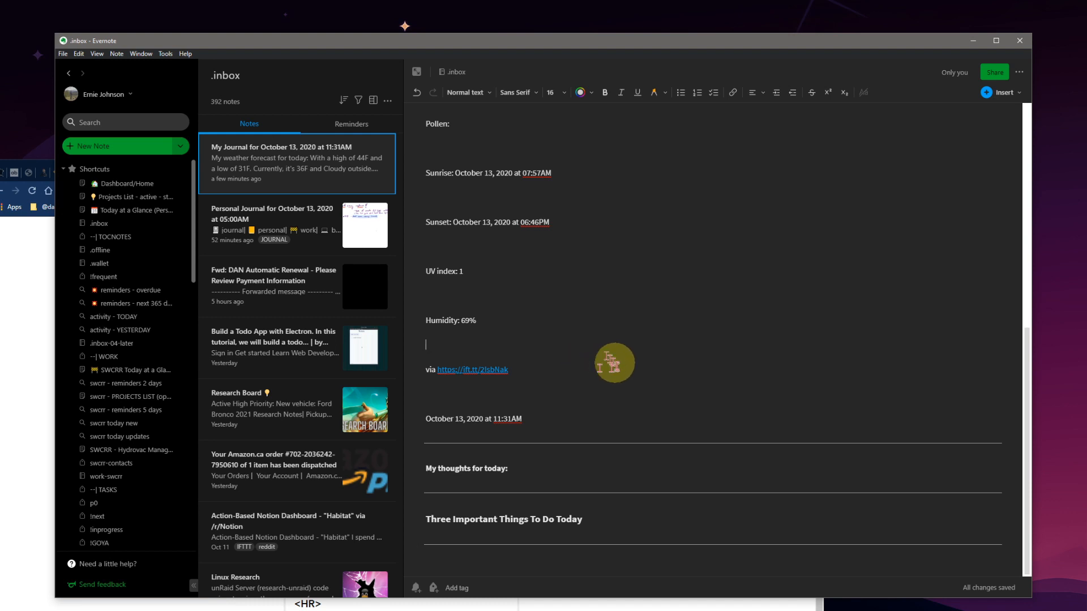
{"action": "scroll", "coordinate": [555, 322], "scroll_direction": "up", "scroll_amount": 5}
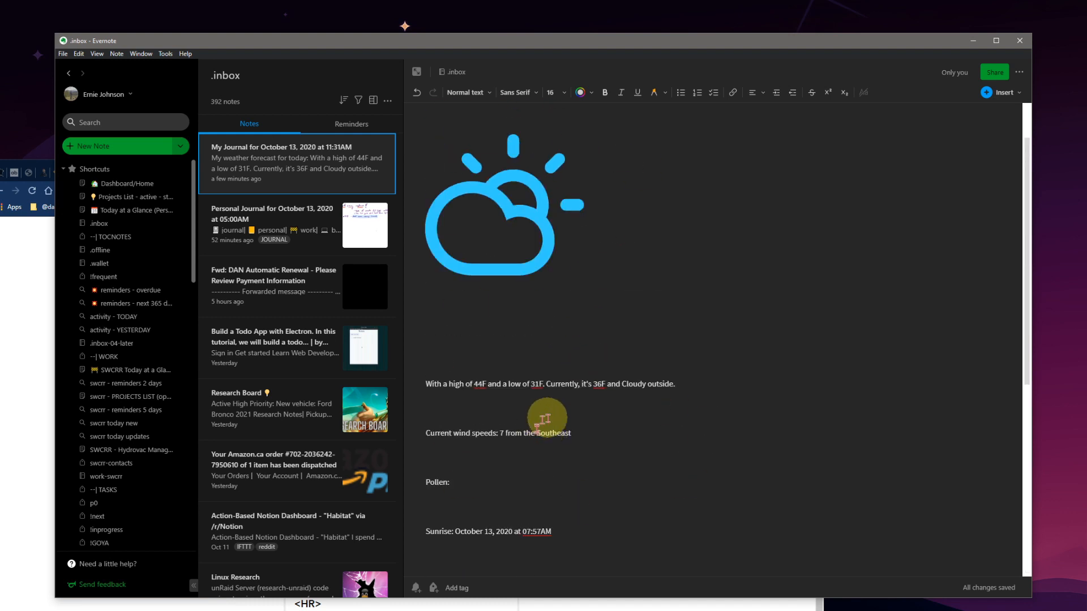
- Delete the weather image and the surplus blank lines above the temperature line in the Evernote journal note
{"action": "left_click", "coordinate": [518, 271]}
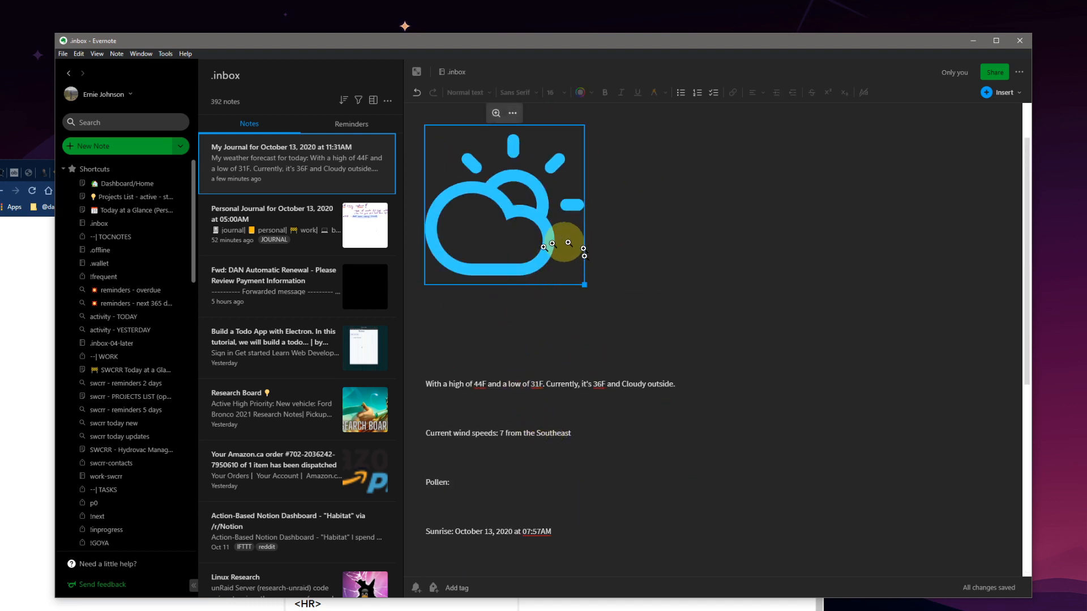
{"action": "key", "text": "Delete"}
{"action": "scroll", "coordinate": [498, 283], "scroll_direction": "up", "scroll_amount": 1}
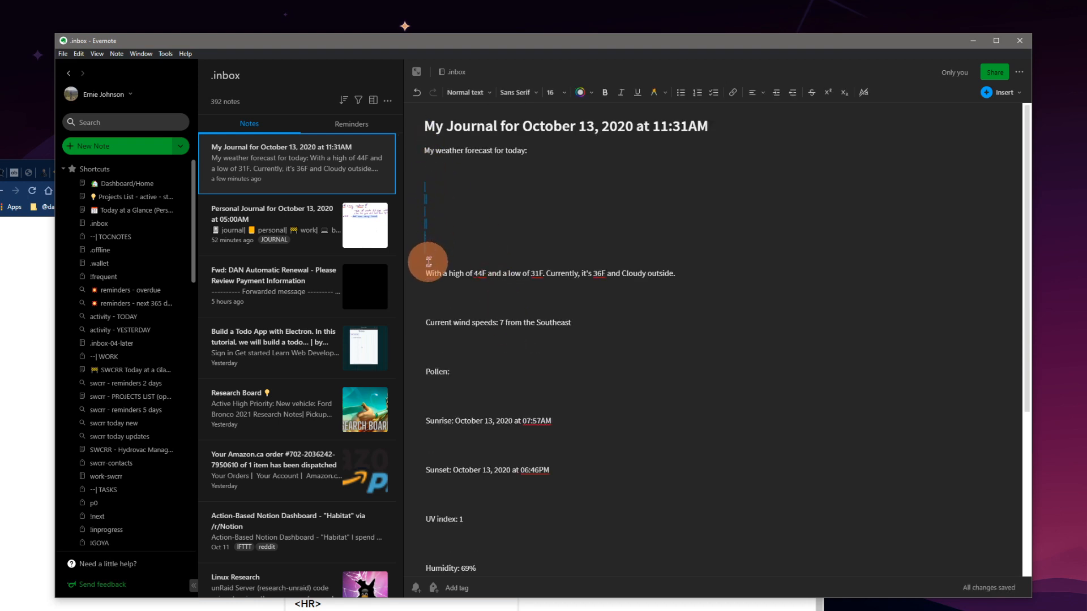
{"action": "key", "text": "Delete"}
{"action": "key", "text": "Delete"}
{"action": "key", "text": "Delete"}
- Remove the blank lines between the temperature and wind speed lines, and reduce the gap above Pollen to one blank line
{"action": "left_click", "coordinate": [426, 204]}
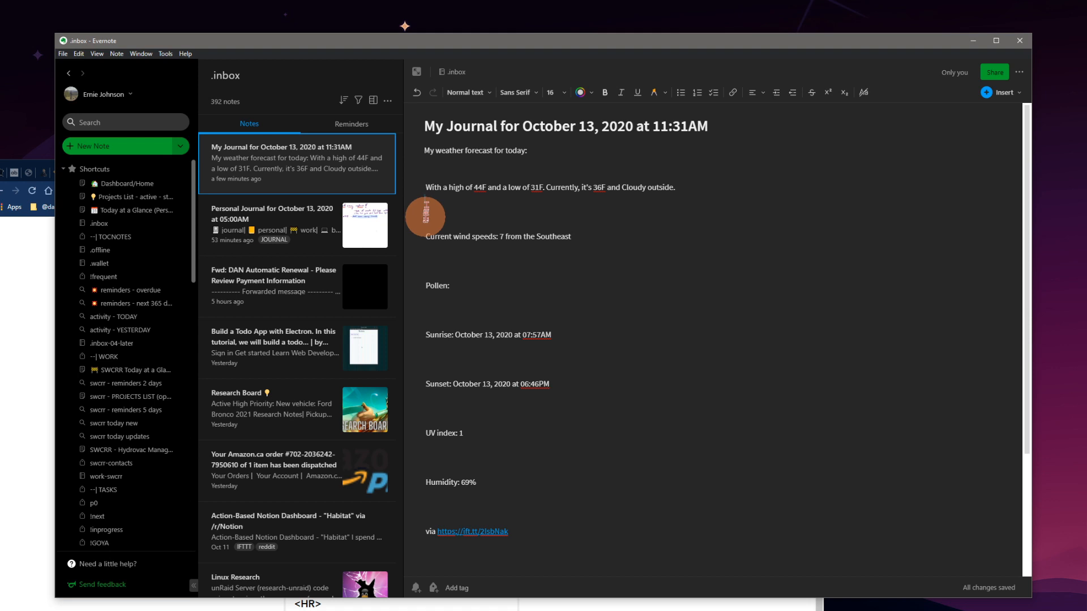
{"action": "key", "text": "Delete"}
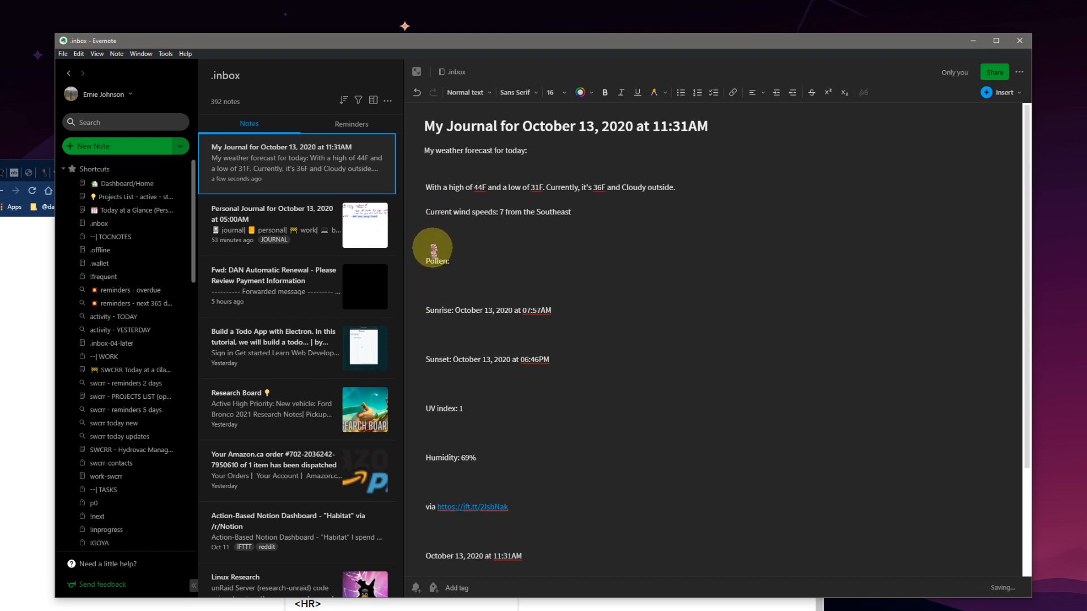
{"action": "left_click", "coordinate": [424, 208]}
{"action": "key", "text": "BackSpace"}
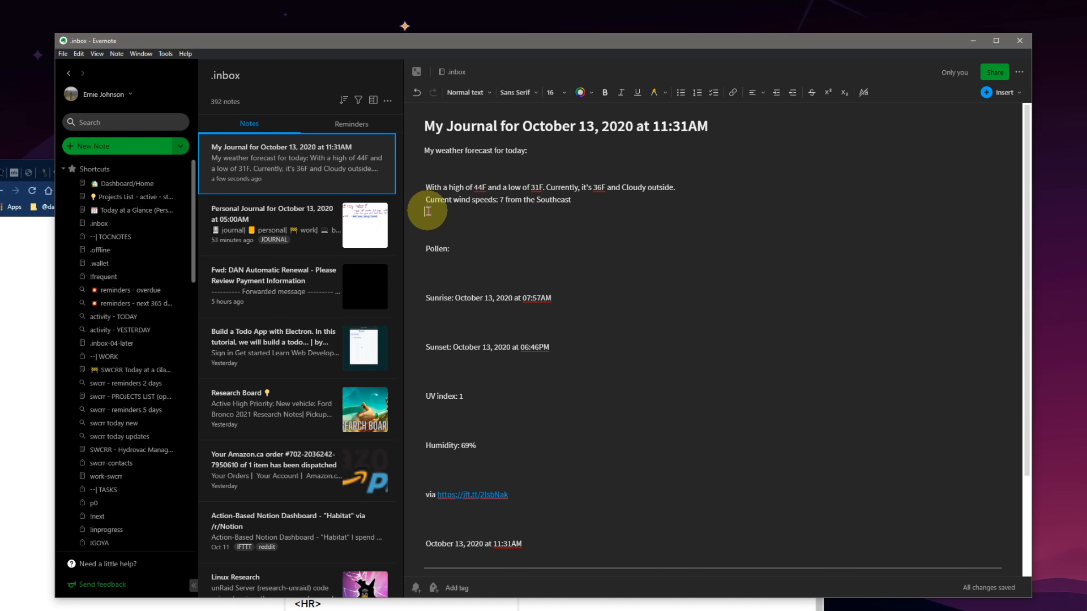
{"action": "left_click", "coordinate": [427, 211]}
{"action": "key", "text": "Delete"}
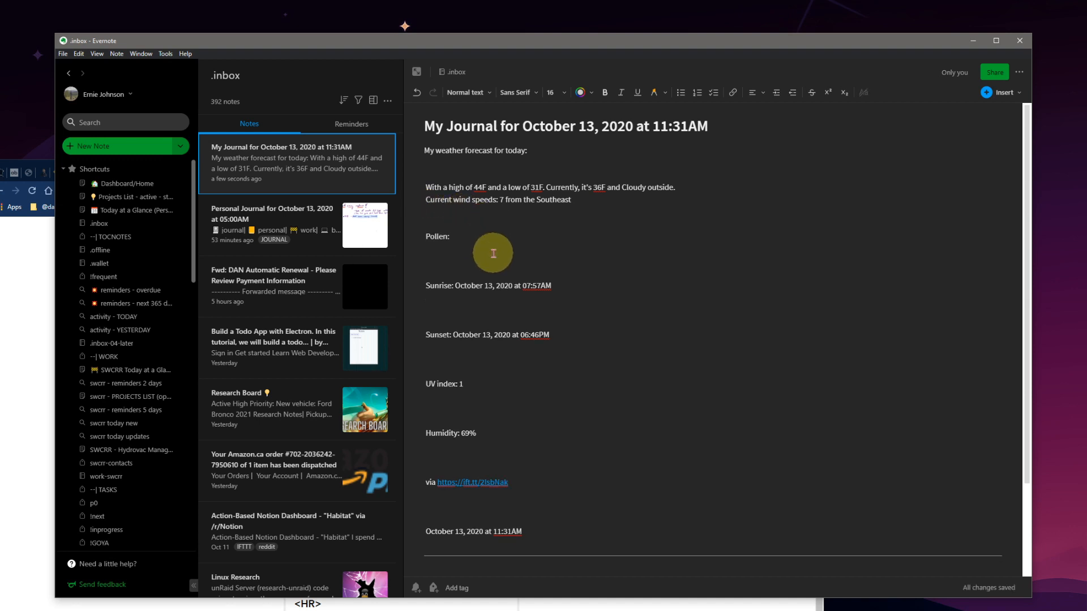
{"action": "key", "text": "Delete"}
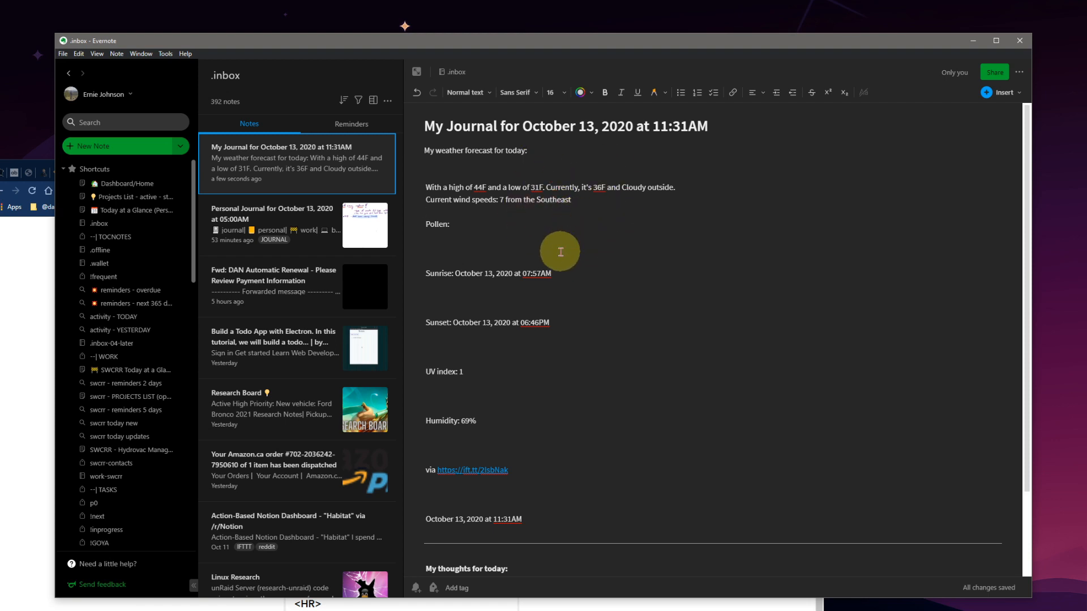
- Move the IFTTT browser window fully into view, and examine the weather and section layout of Evernote's Personal Journal note for October 13, 2020
{"action": "left_click", "coordinate": [6, 436]}
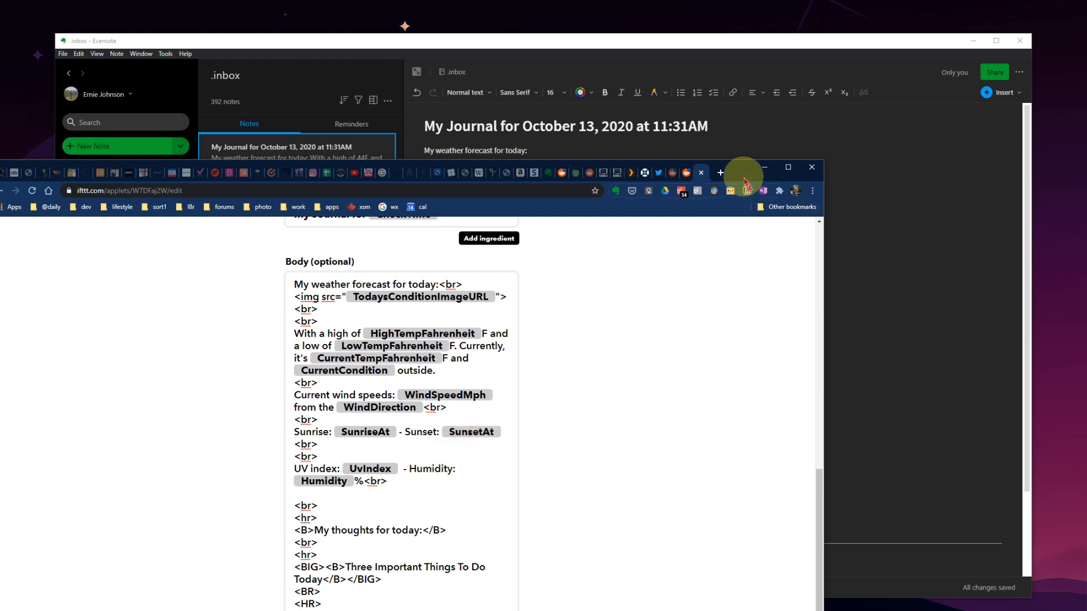
{"action": "left_click_drag", "start_coordinate": [745, 180], "coordinate": [832, 34]}
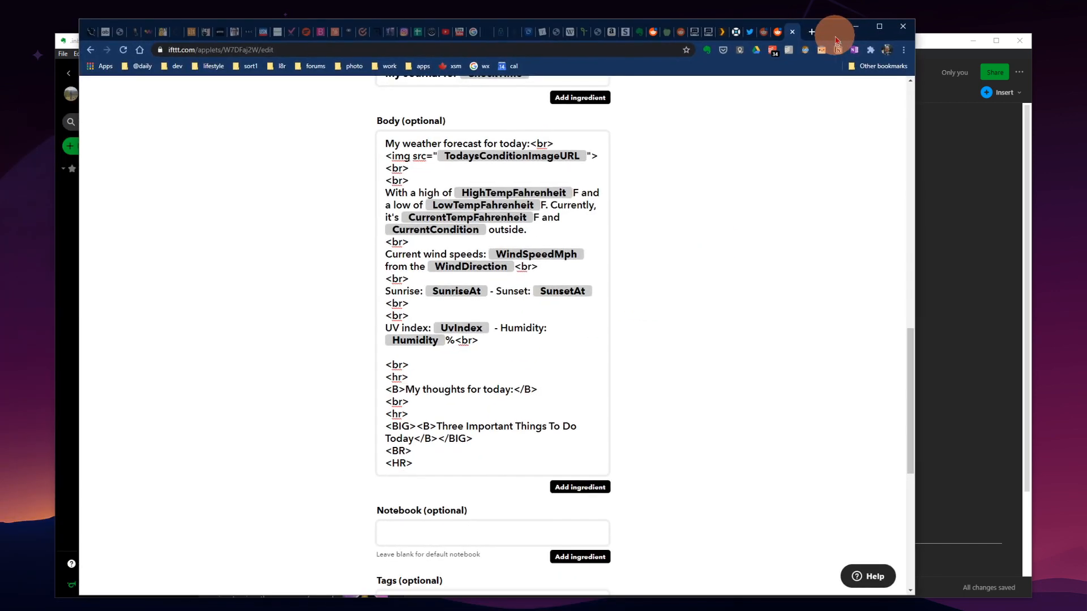
{"action": "left_click", "coordinate": [948, 193]}
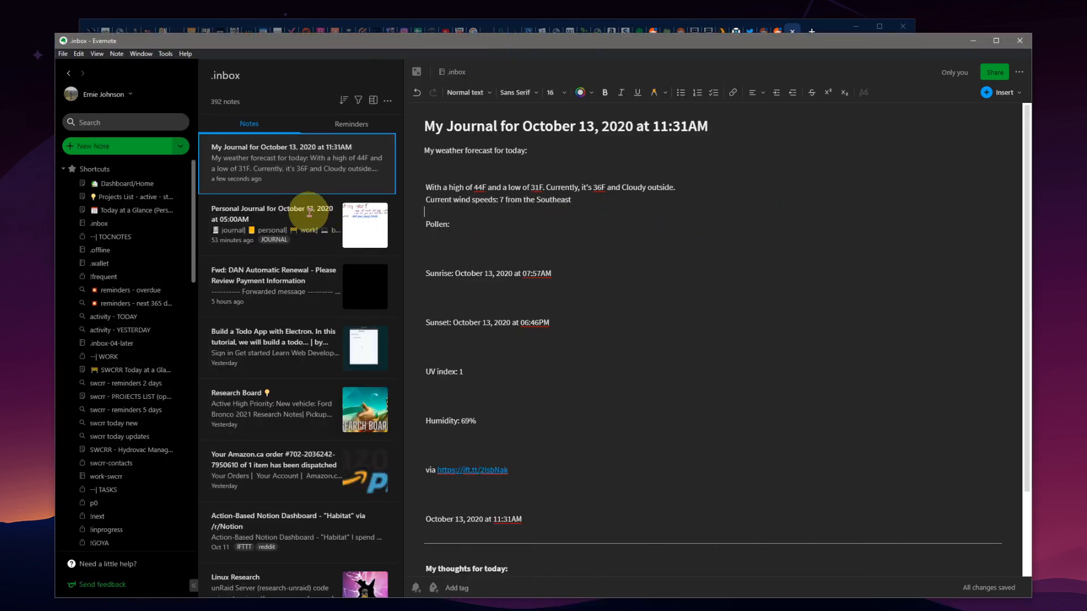
{"action": "left_click", "coordinate": [310, 217]}
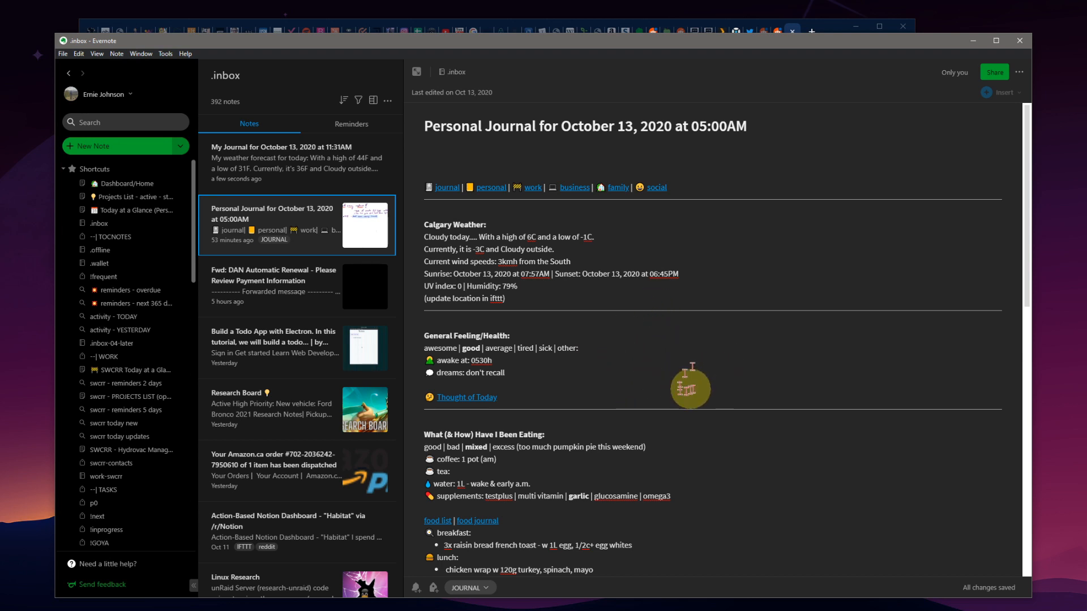
{"action": "scroll", "coordinate": [1019, 297], "scroll_direction": "down", "scroll_amount": 2}
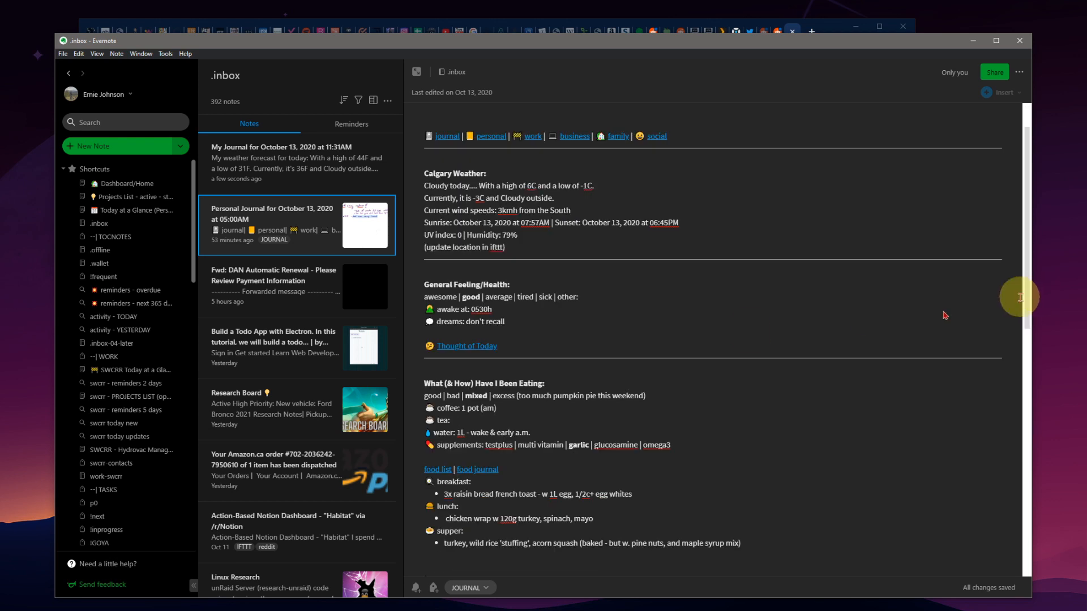
{"action": "scroll", "coordinate": [481, 277], "scroll_direction": "down", "scroll_amount": 4}
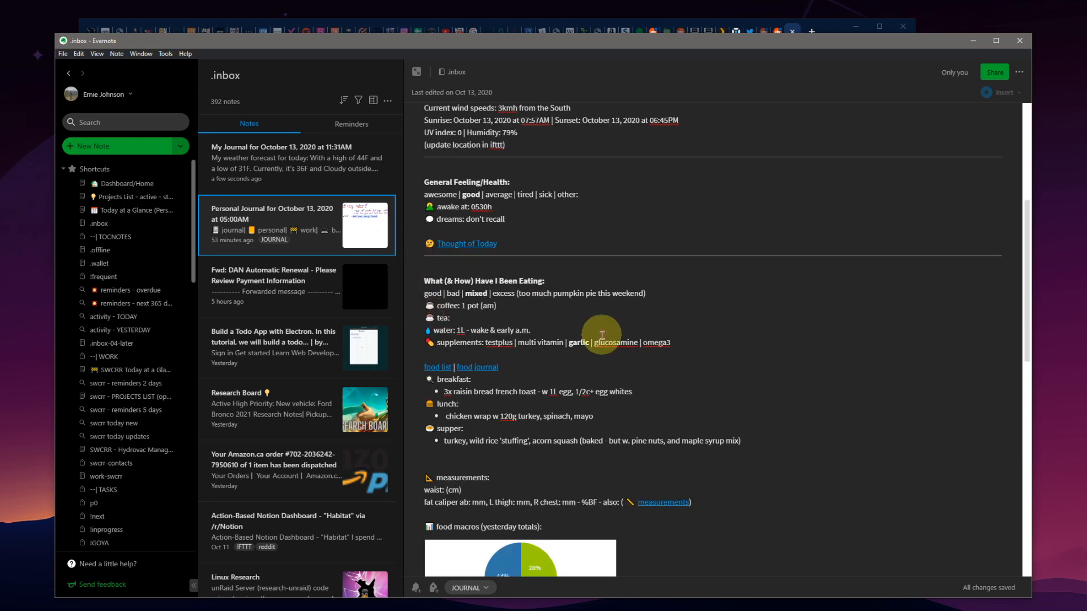
{"action": "scroll", "coordinate": [602, 334], "scroll_direction": "up", "scroll_amount": 10}
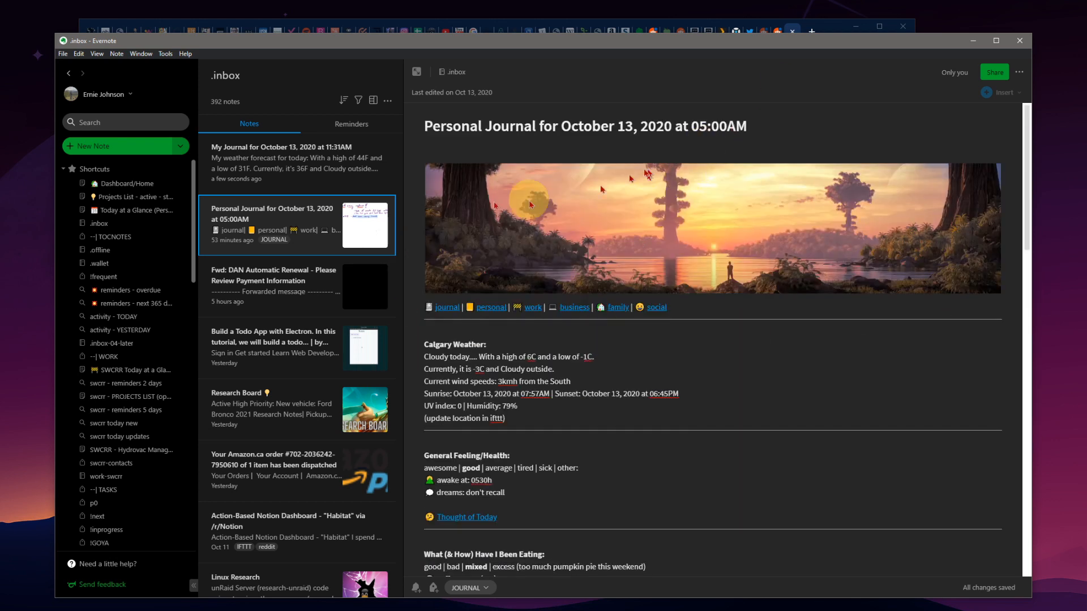
- Return to the IFTTT applet editor in the browser and open emojipedia.org in a new tab
{"action": "left_click", "coordinate": [820, 31]}
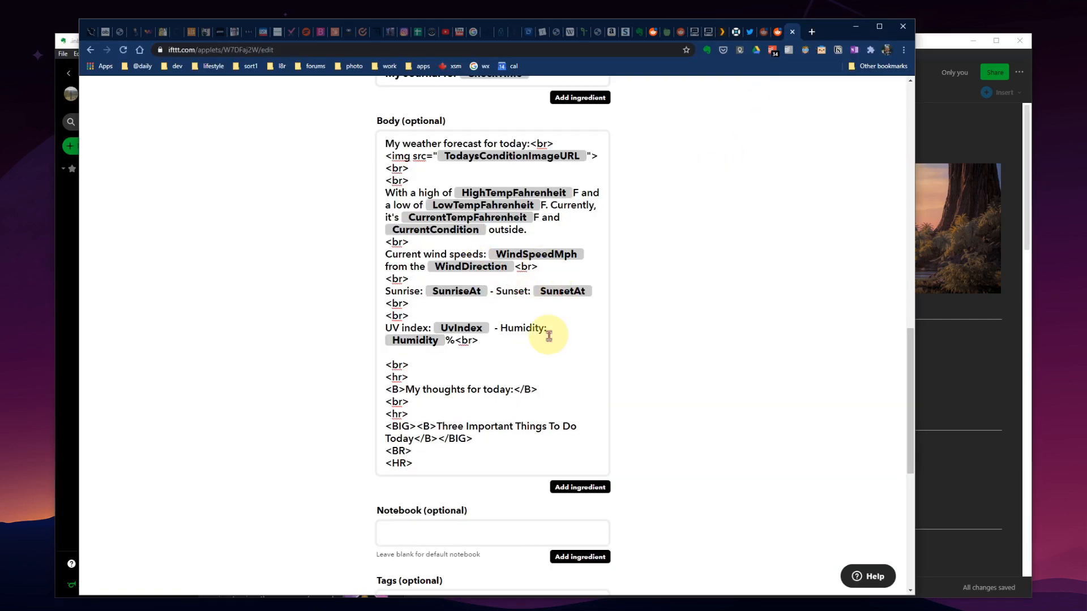
{"action": "scroll", "coordinate": [517, 403], "scroll_direction": "down", "scroll_amount": 3}
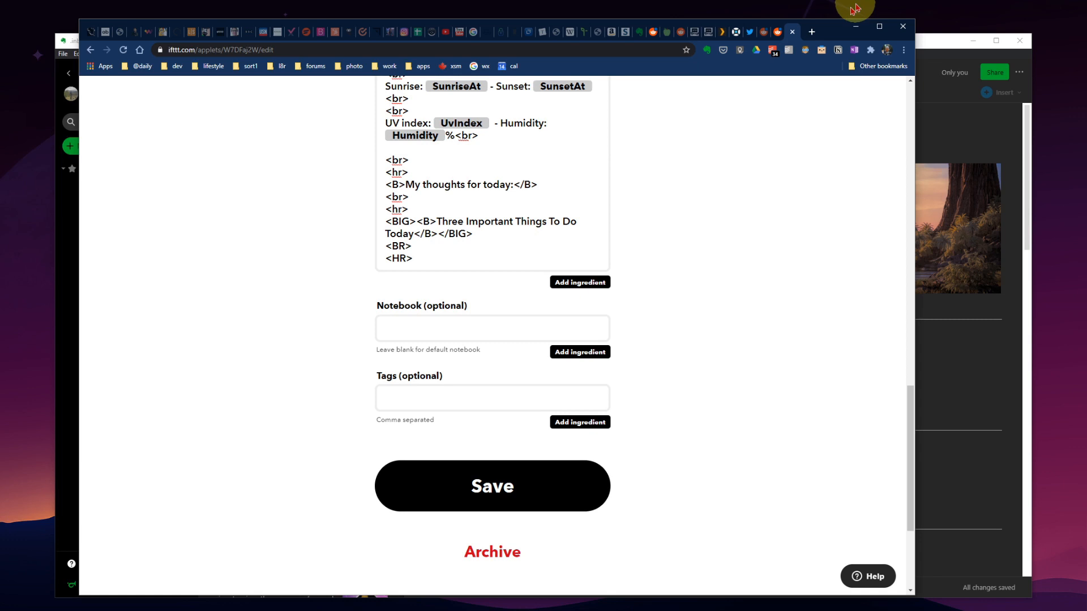
{"action": "left_click", "coordinate": [811, 32]}
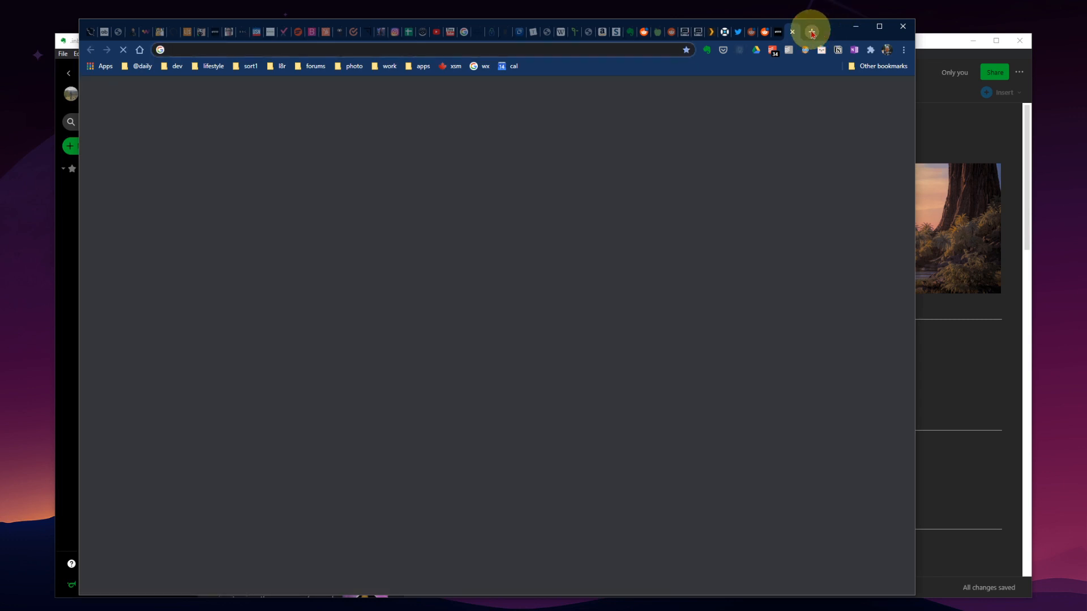
{"action": "type", "text": "emojipedia.org"}
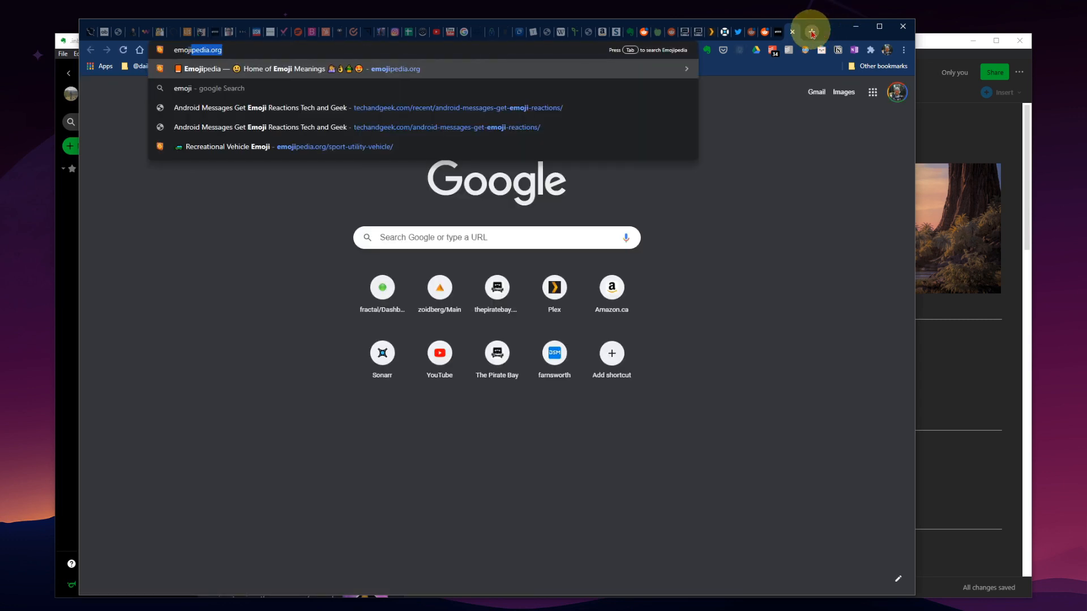
{"action": "key", "text": "Return"}
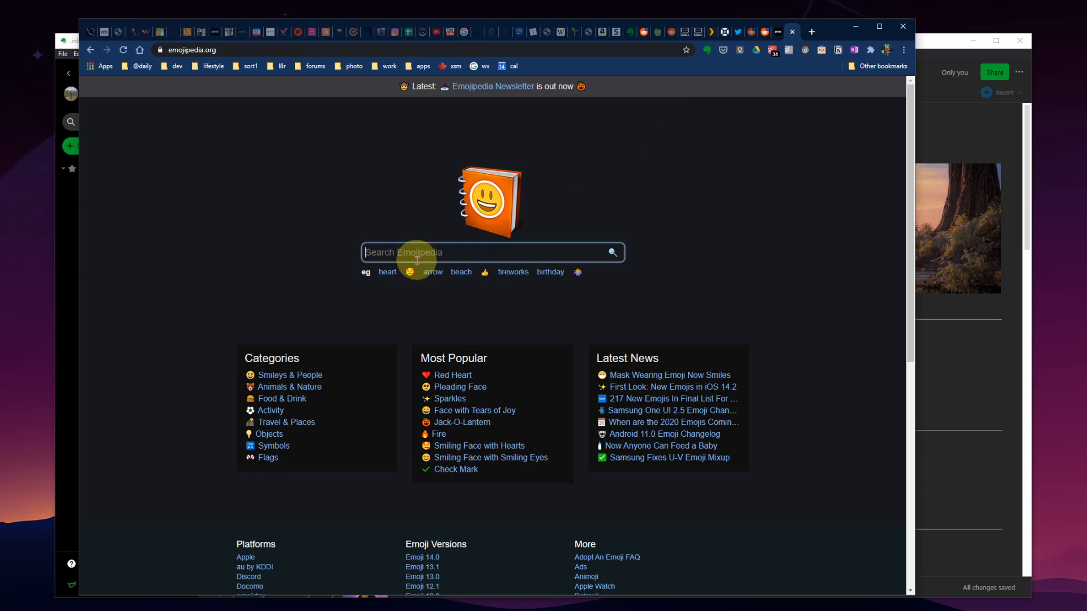
- Copy the Jack-O-Lantern emoji from its Emojipedia page and return to the IFTTT applet editor
{"action": "left_click", "coordinate": [457, 423]}
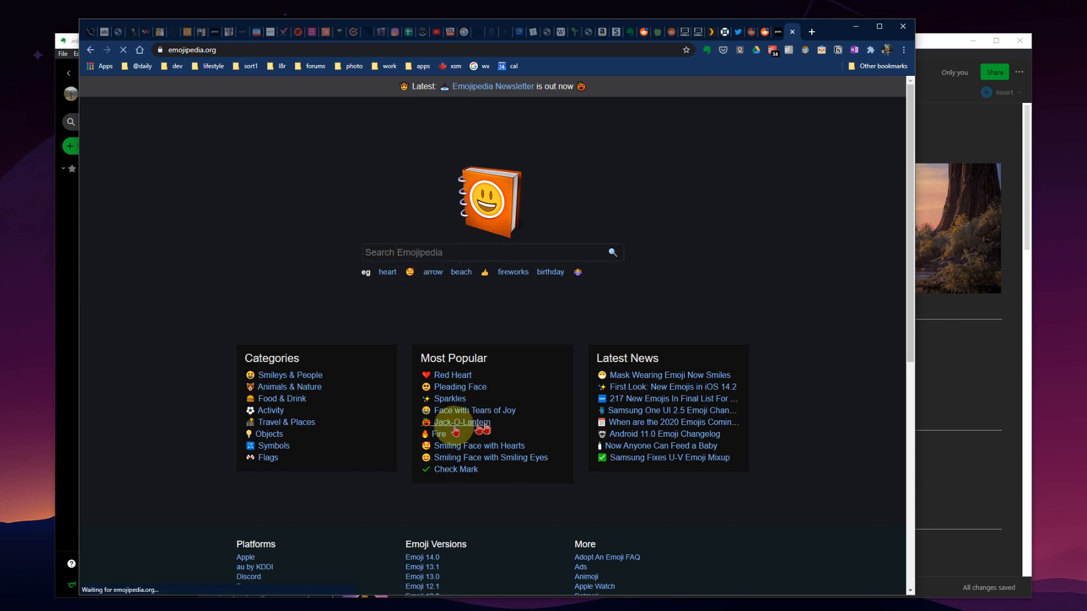
{"action": "left_click", "coordinate": [383, 374]}
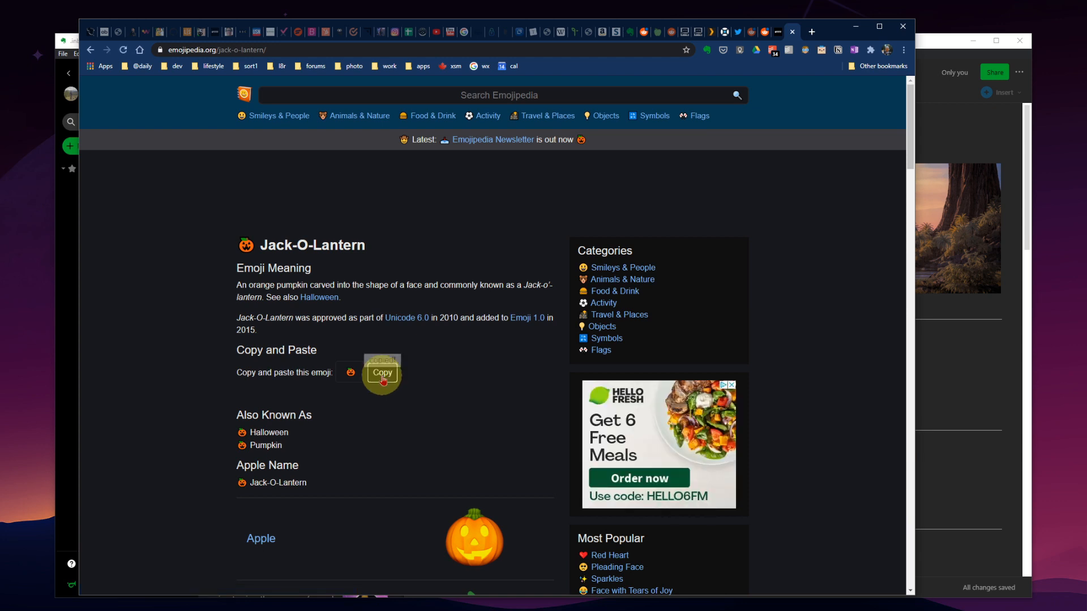
{"action": "key", "text": "ctrl+shift+Tab"}
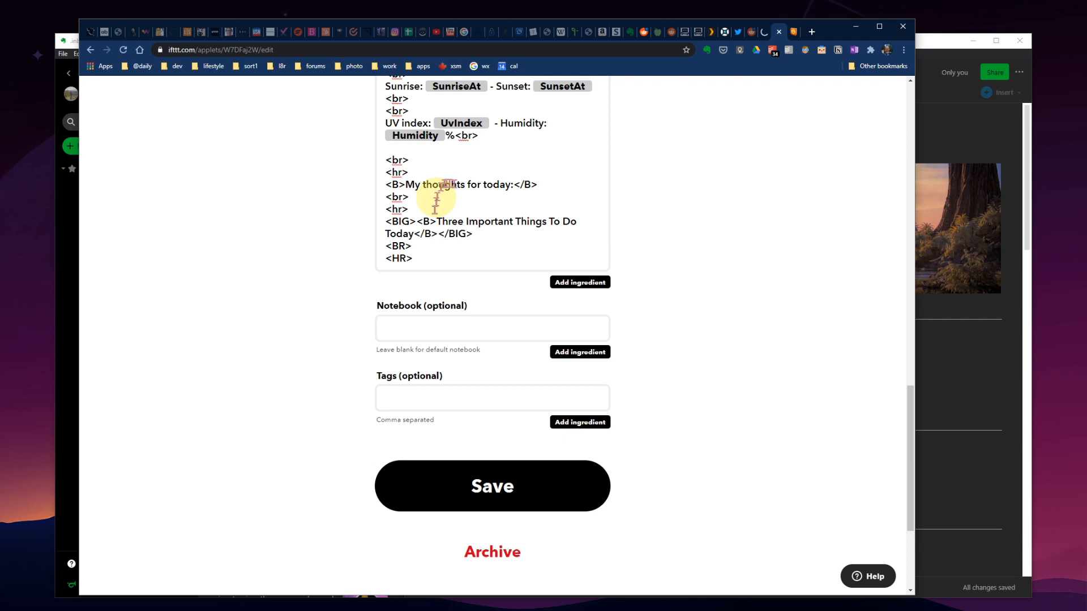
- Add the line "Lead up to Halloween 🎃<BR><BR>" below "My thoughts for today:" in the applet's note body
{"action": "left_click", "coordinate": [433, 197]}
{"action": "key", "text": "Return"}
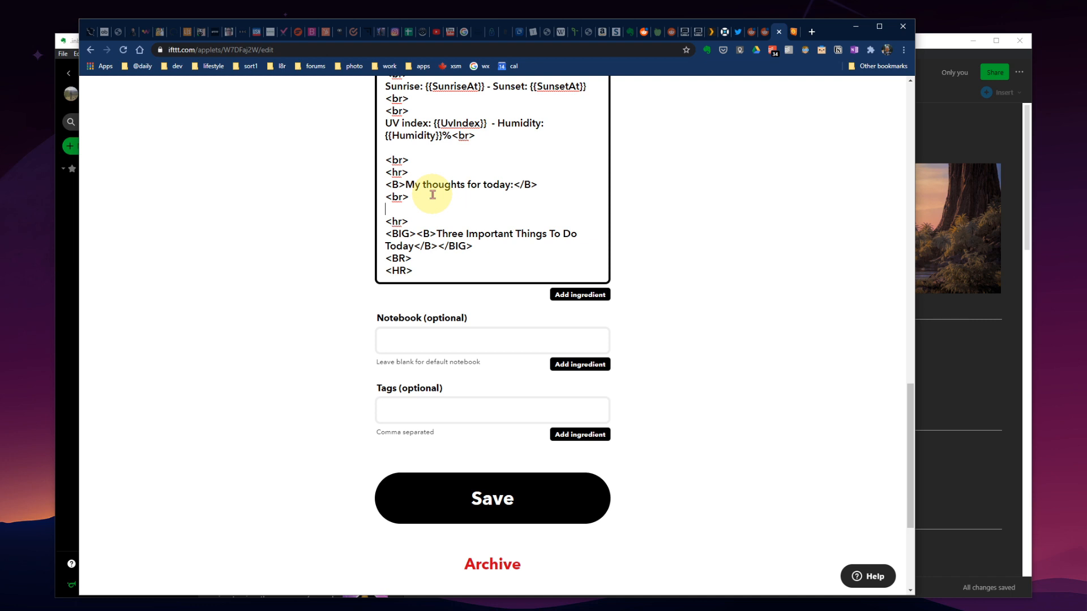
{"action": "type", "text": "Lead up to Halloween 🎃<BR><BR>"}
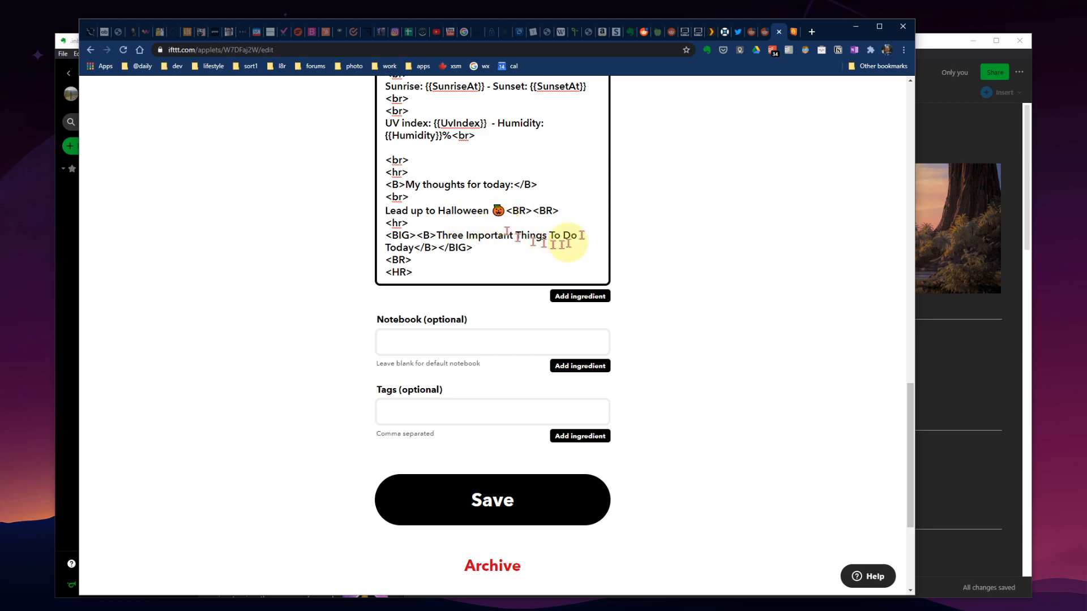
{"action": "scroll", "coordinate": [685, 227], "scroll_direction": "up", "scroll_amount": 3}
{"action": "scroll", "coordinate": [684, 224], "scroll_direction": "up", "scroll_amount": 3}
{"action": "scroll", "coordinate": [623, 255], "scroll_direction": "down", "scroll_amount": 5}
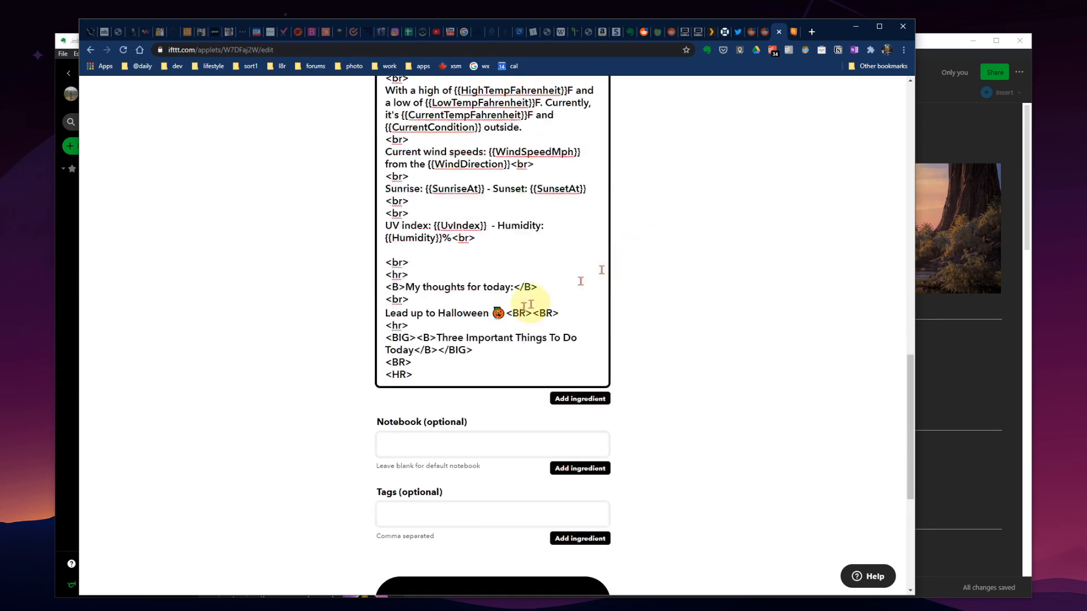
{"action": "scroll", "coordinate": [708, 306], "scroll_direction": "up", "scroll_amount": 10}
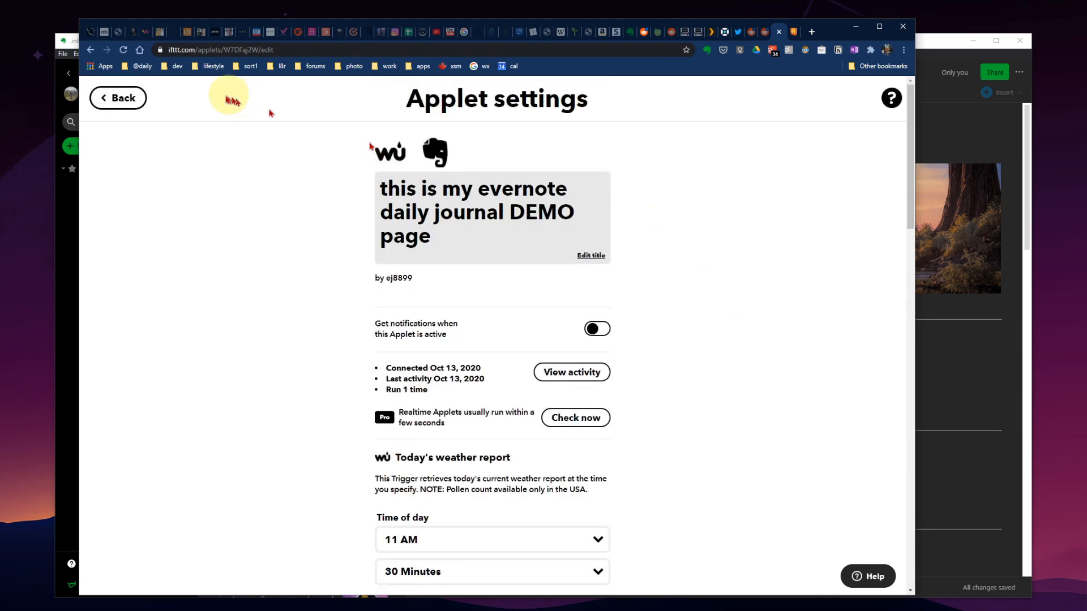
- Leave the demo applet's editor, filter My Applets by "weather", and open the settings of the applet that creates an Evernote note daily at 05:00 AM
{"action": "left_click", "coordinate": [119, 101]}
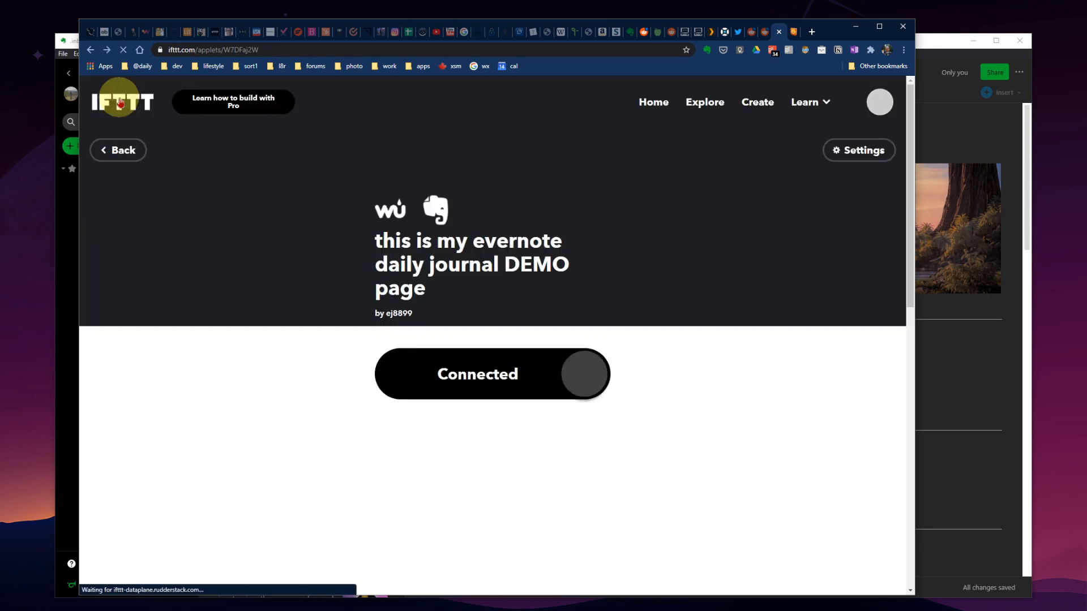
{"action": "left_click", "coordinate": [654, 101]}
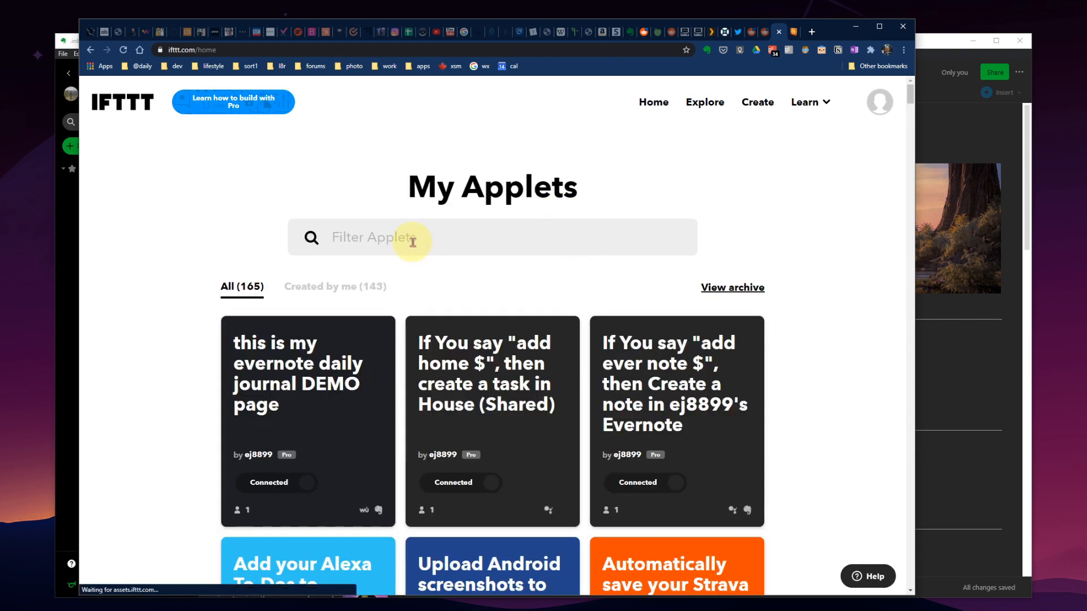
{"action": "left_click", "coordinate": [412, 240]}
{"action": "type", "text": "wear"}
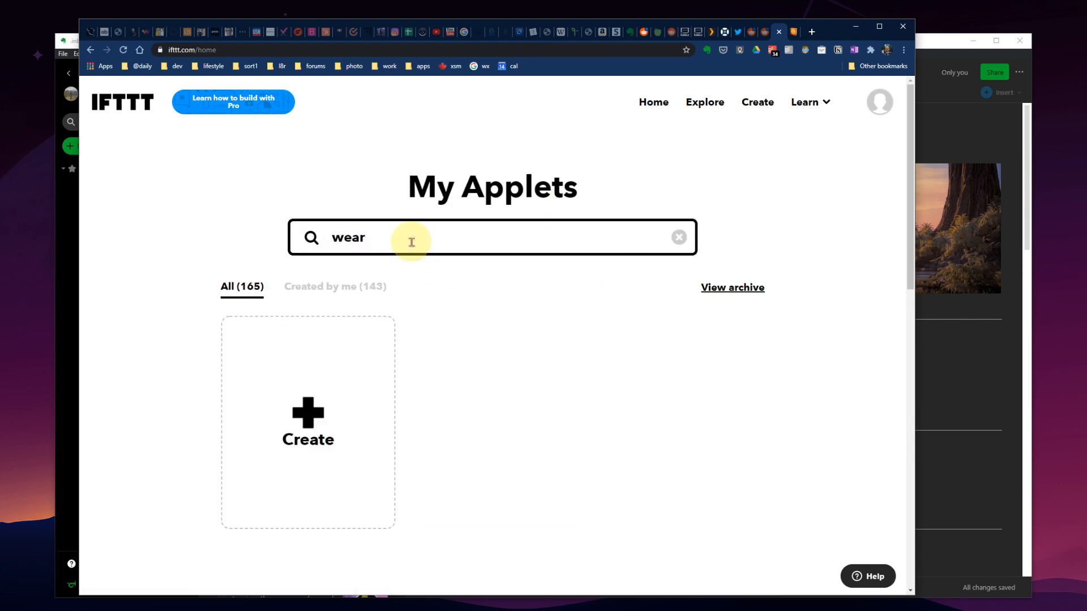
{"action": "key", "text": "BackSpace"}
{"action": "type", "text": "the"}
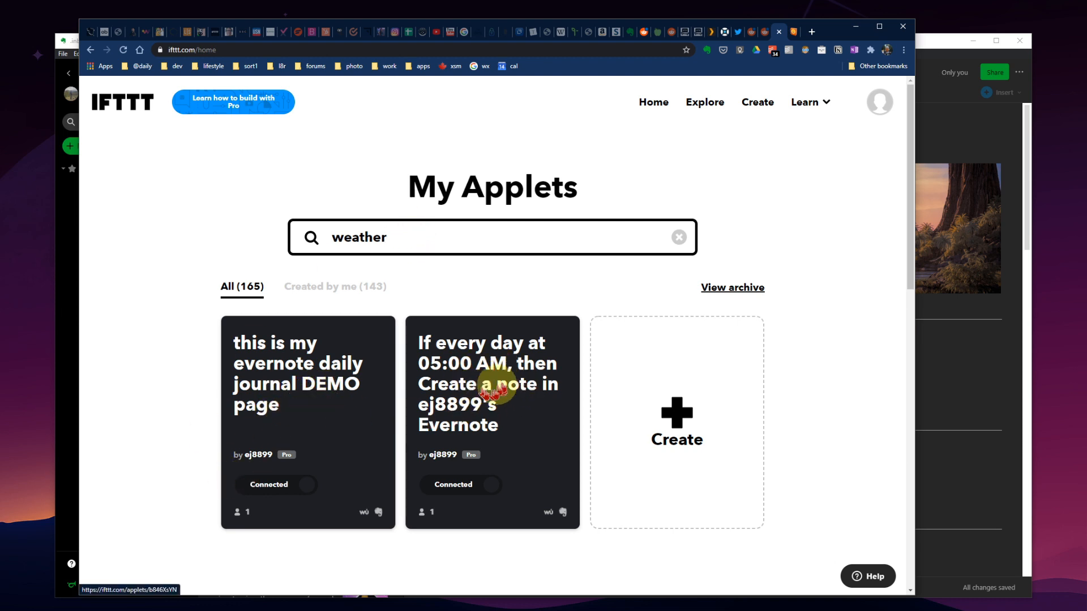
{"action": "left_click", "coordinate": [516, 419]}
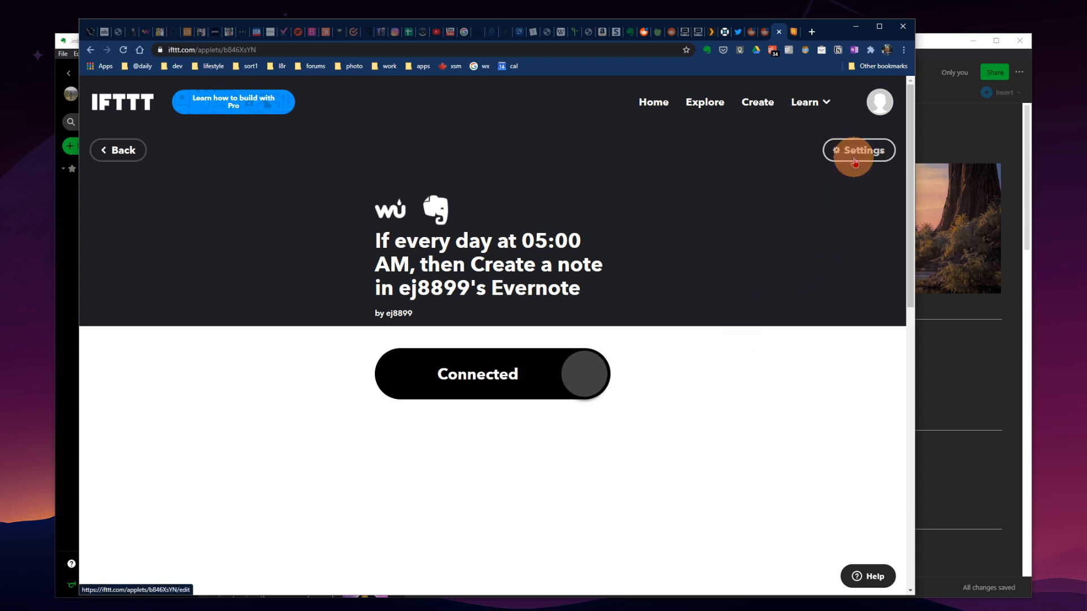
{"action": "left_click", "coordinate": [854, 161]}
- Examine the 05:00 AM applet's trigger time, location, note title and full HTML body down to the End of Day Close Out section
{"action": "scroll", "coordinate": [769, 395], "scroll_direction": "down", "scroll_amount": 2}
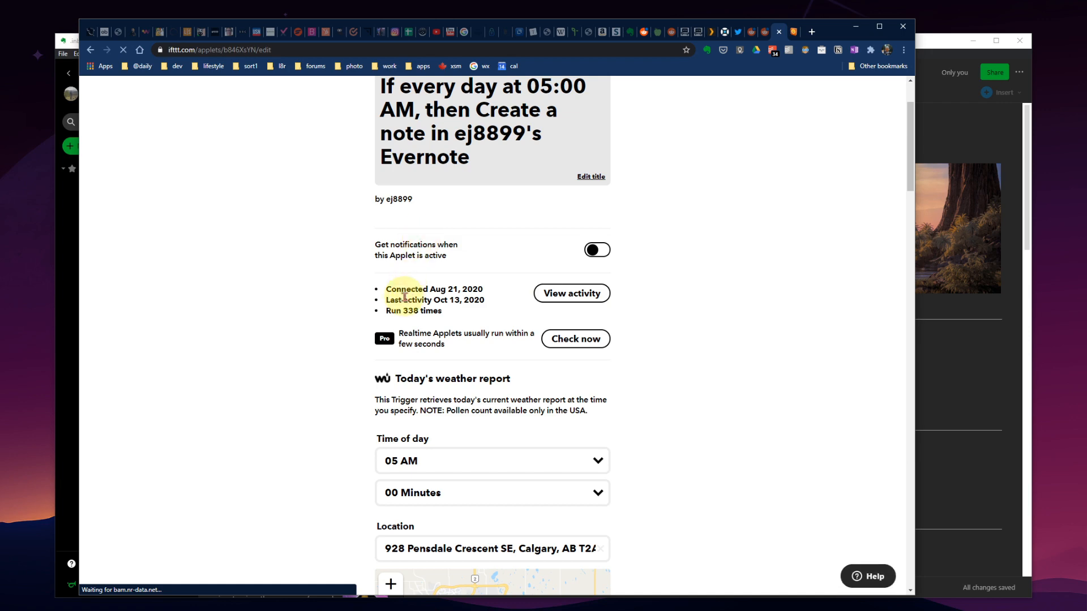
{"action": "scroll", "coordinate": [458, 342], "scroll_direction": "down", "scroll_amount": 2}
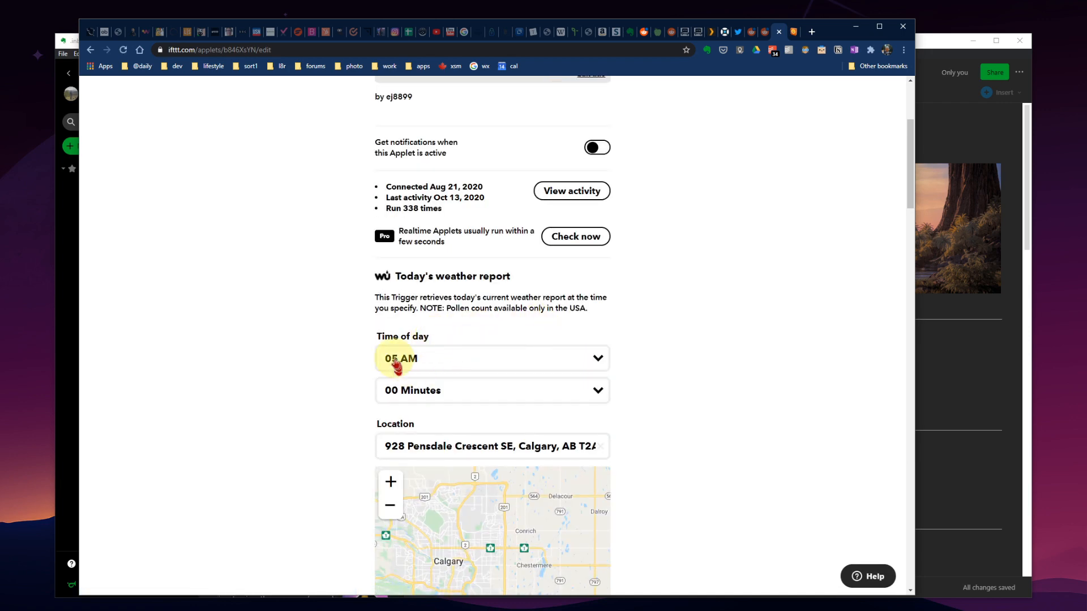
{"action": "scroll", "coordinate": [444, 388], "scroll_direction": "down", "scroll_amount": 6}
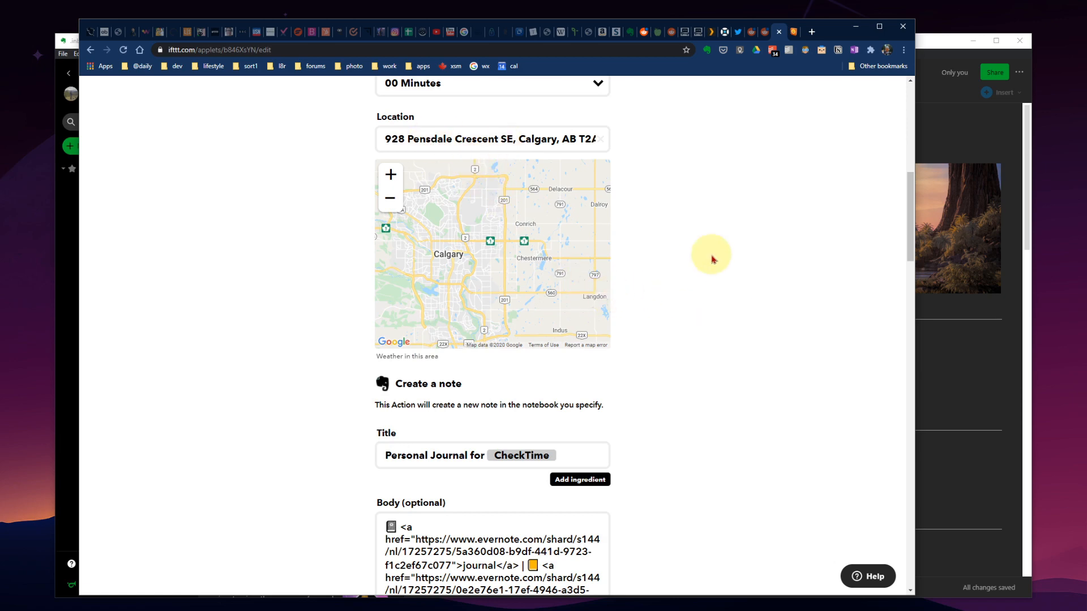
{"action": "scroll", "coordinate": [711, 259], "scroll_direction": "down", "scroll_amount": 4}
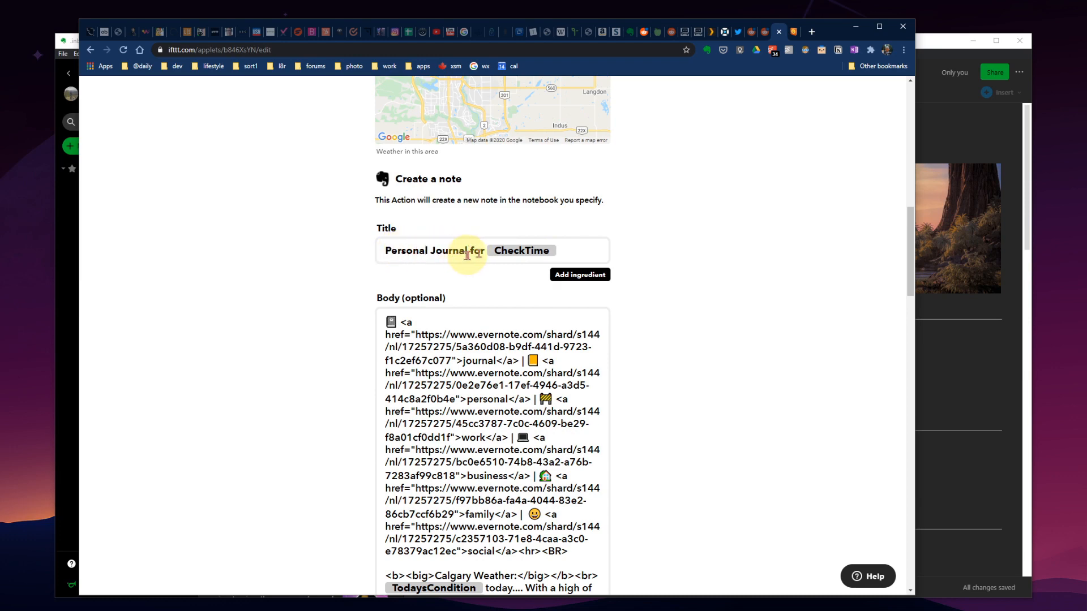
{"action": "scroll", "coordinate": [705, 307], "scroll_direction": "down", "scroll_amount": 3}
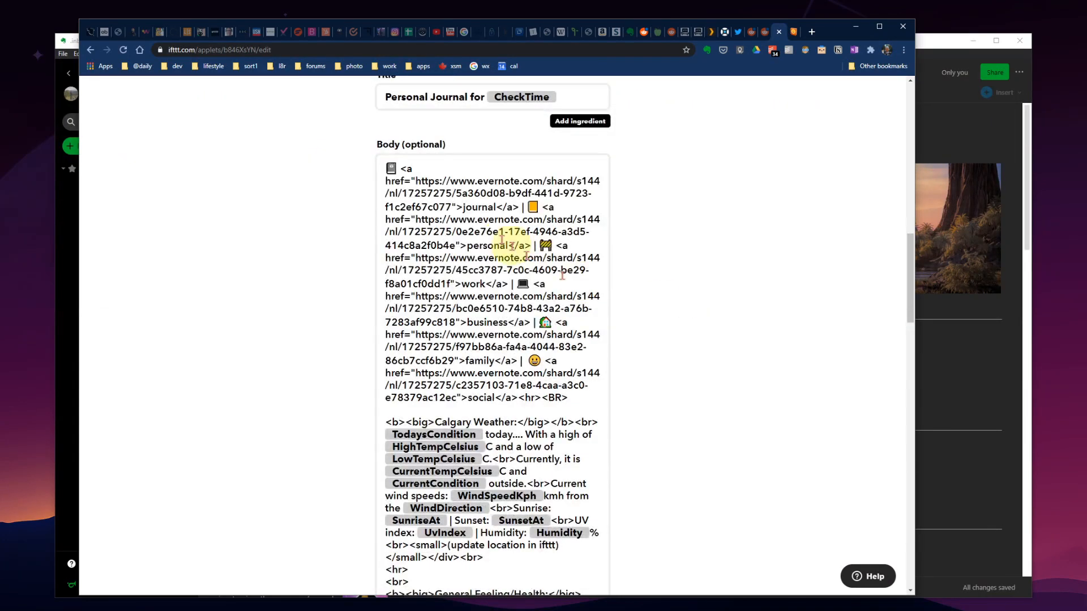
{"action": "scroll", "coordinate": [470, 253], "scroll_direction": "down", "scroll_amount": 12}
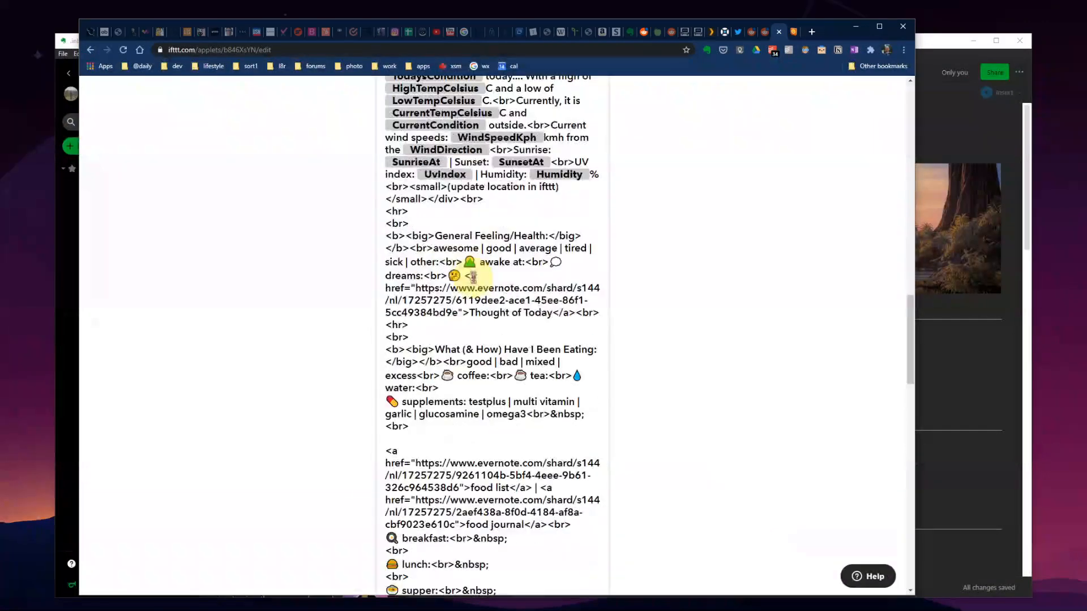
{"action": "scroll", "coordinate": [474, 277], "scroll_direction": "down", "scroll_amount": 1}
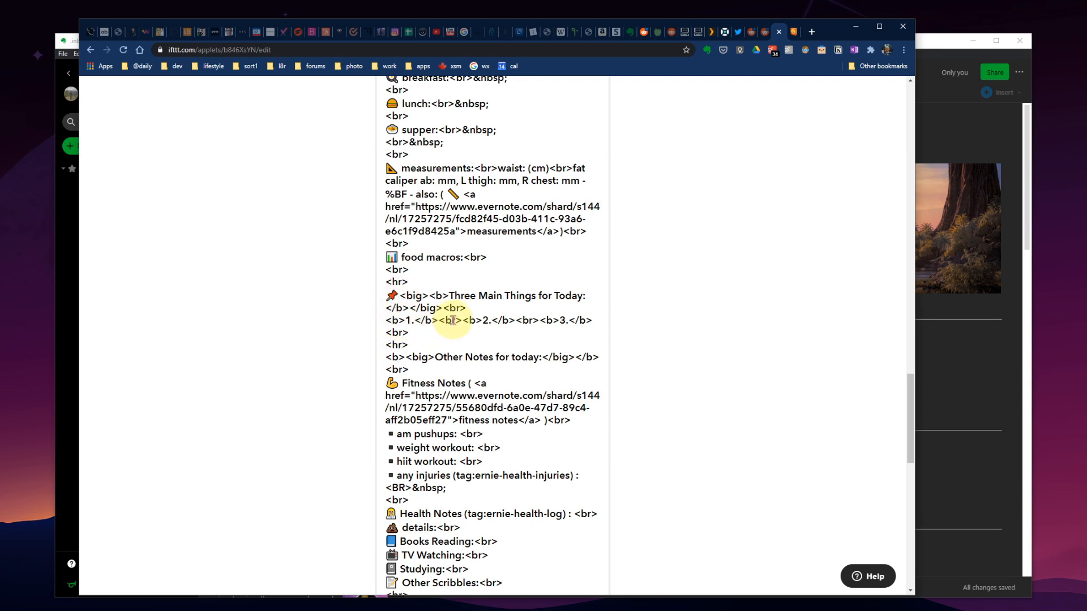
{"action": "scroll", "coordinate": [493, 359], "scroll_direction": "down", "scroll_amount": 5}
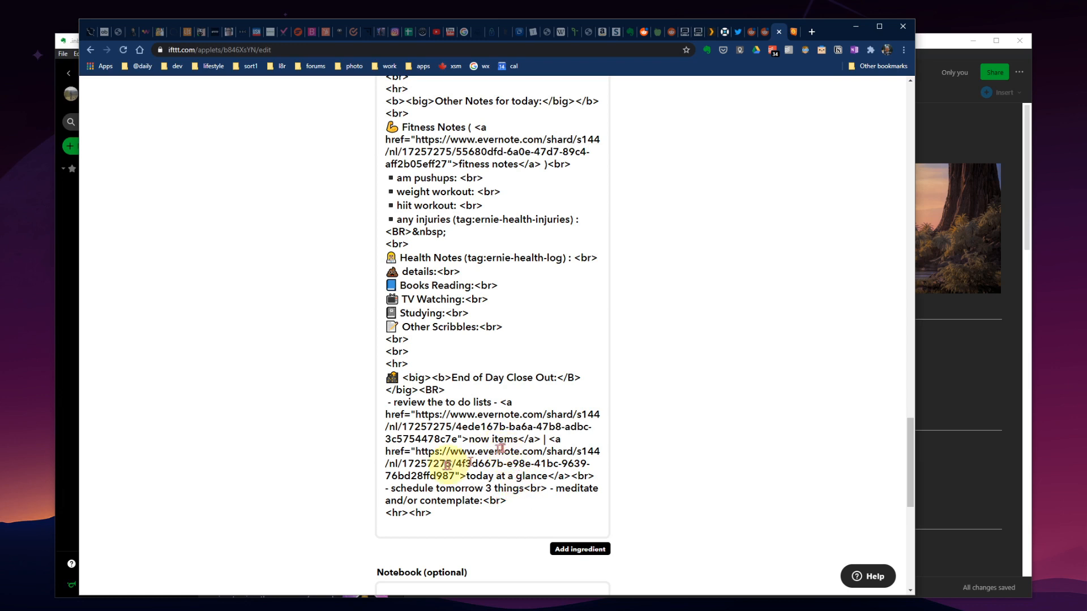
{"action": "left_click", "coordinate": [550, 441]}
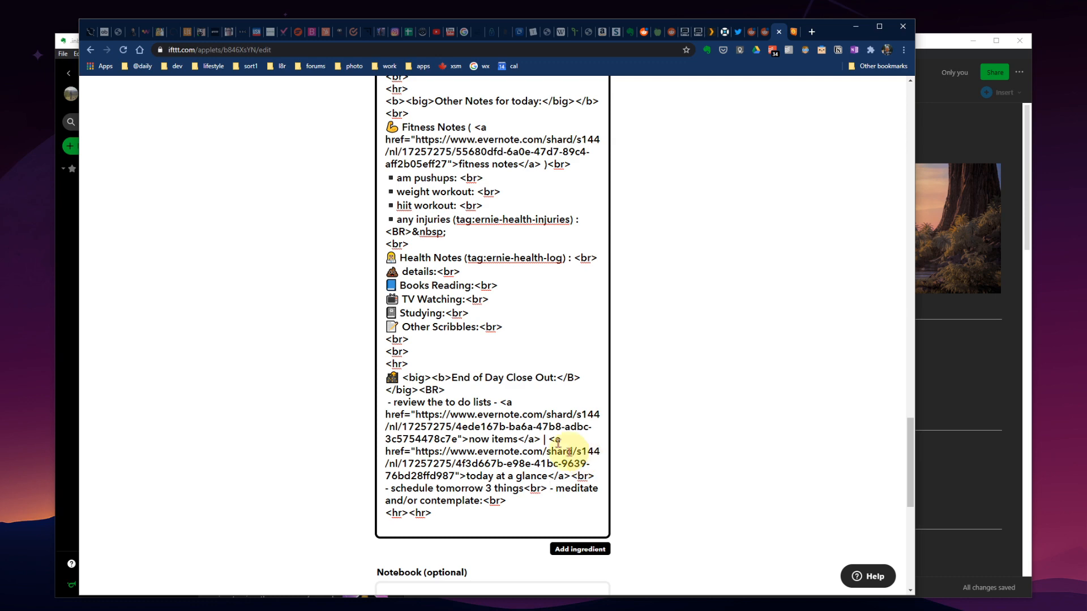
{"action": "scroll", "coordinate": [503, 244], "scroll_direction": "up", "scroll_amount": 15}
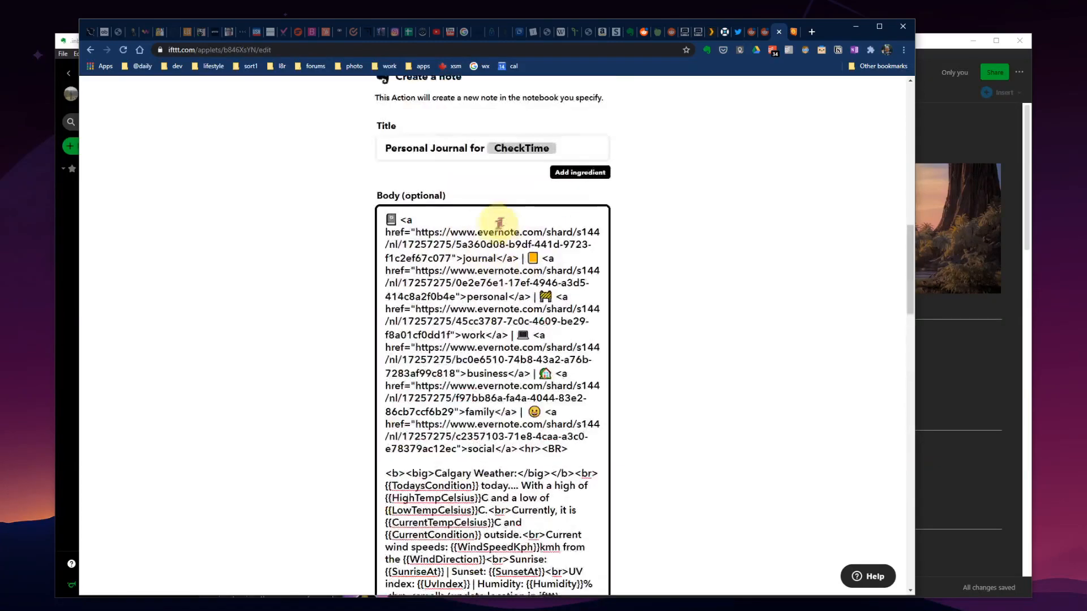
{"action": "scroll", "coordinate": [498, 223], "scroll_direction": "up", "scroll_amount": 10}
{"action": "scroll", "coordinate": [696, 242], "scroll_direction": "down", "scroll_amount": 6}
{"action": "scroll", "coordinate": [705, 242], "scroll_direction": "down", "scroll_amount": 15}
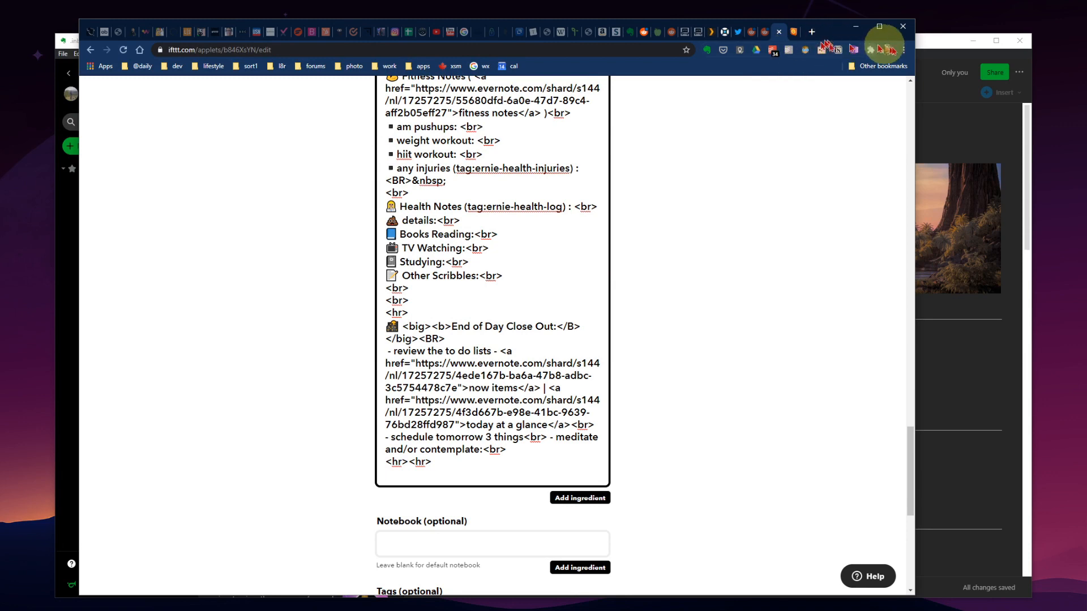
- Compare the Personal Journal note for October 13, 2020 in Evernote with the applet's HTML body, including the emoji link row and weather section
{"action": "left_click", "coordinate": [925, 48]}
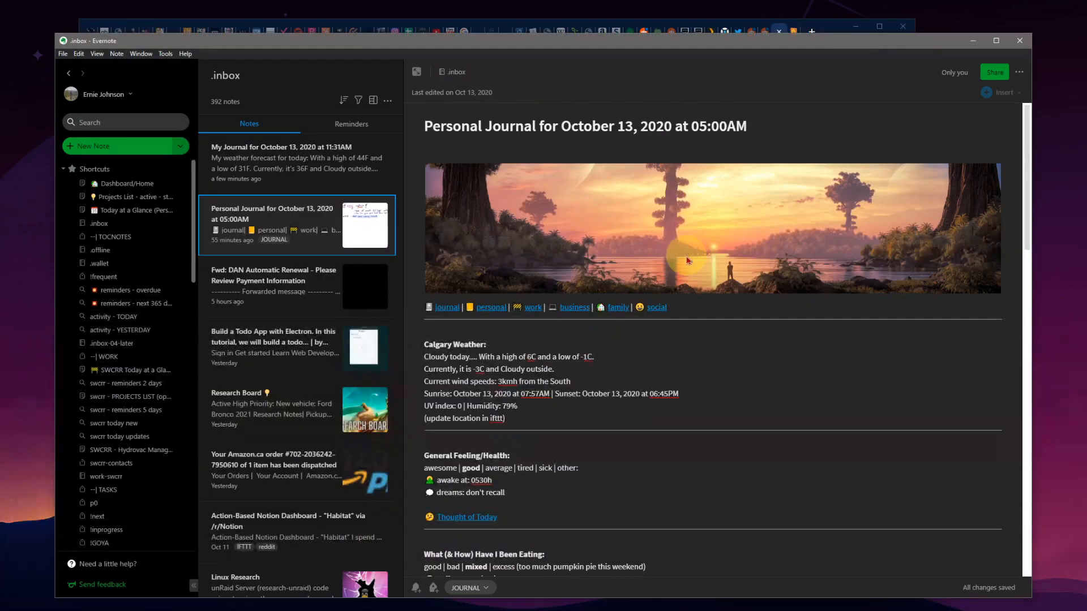
{"action": "scroll", "coordinate": [686, 234], "scroll_direction": "down", "scroll_amount": 2}
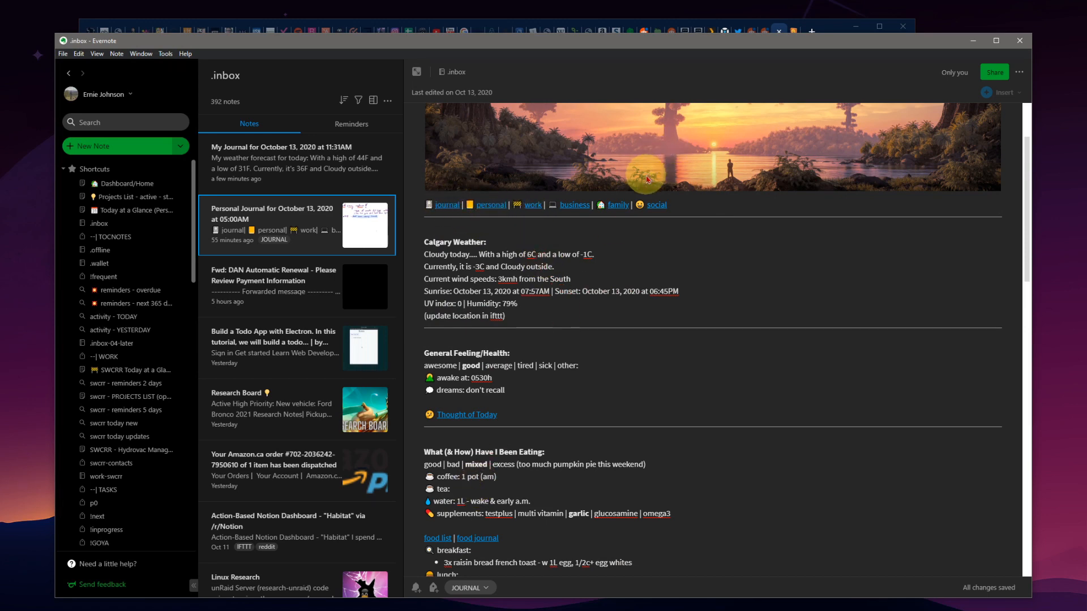
{"action": "key", "text": "alt+Tab"}
{"action": "scroll", "coordinate": [553, 250], "scroll_direction": "up", "scroll_amount": 15}
{"action": "scroll", "coordinate": [655, 284], "scroll_direction": "up", "scroll_amount": 4}
{"action": "scroll", "coordinate": [667, 283], "scroll_direction": "down", "scroll_amount": 6}
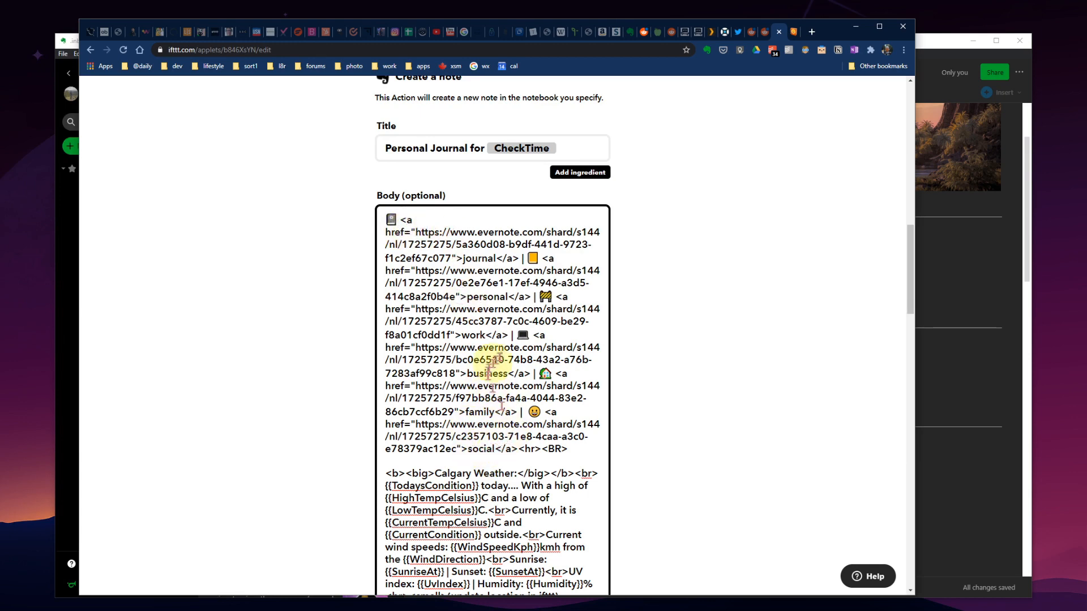
{"action": "key", "text": "alt+Tab"}
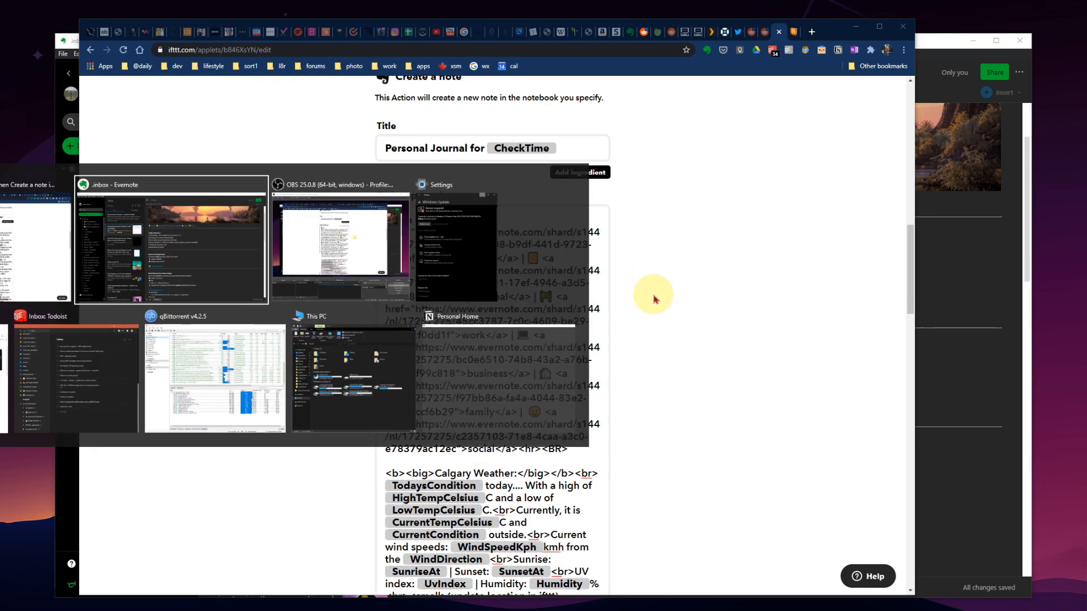
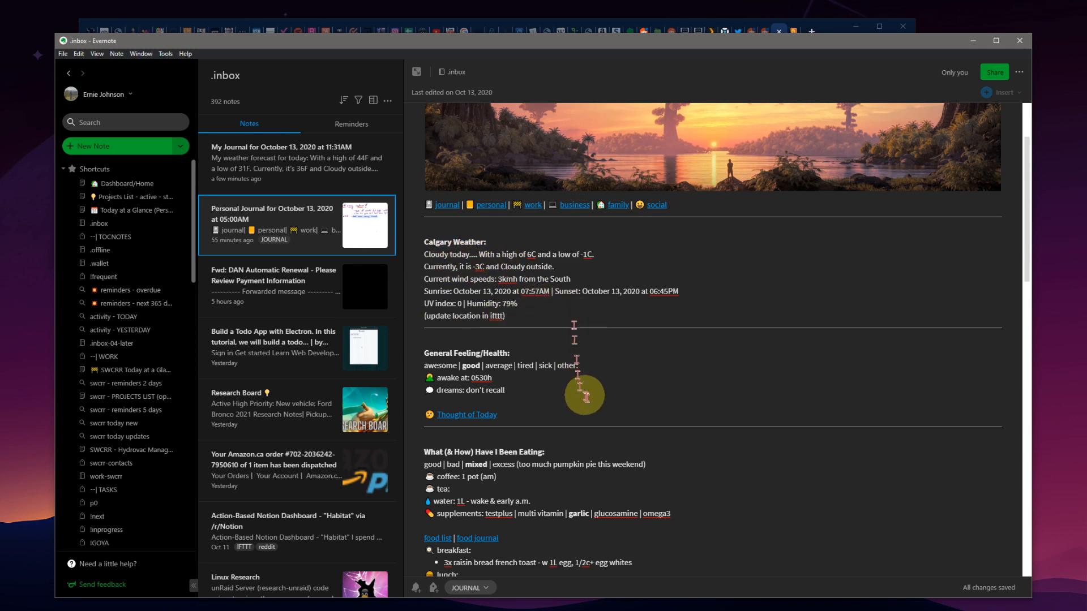
{"action": "scroll", "coordinate": [578, 402], "scroll_direction": "down", "scroll_amount": 1}
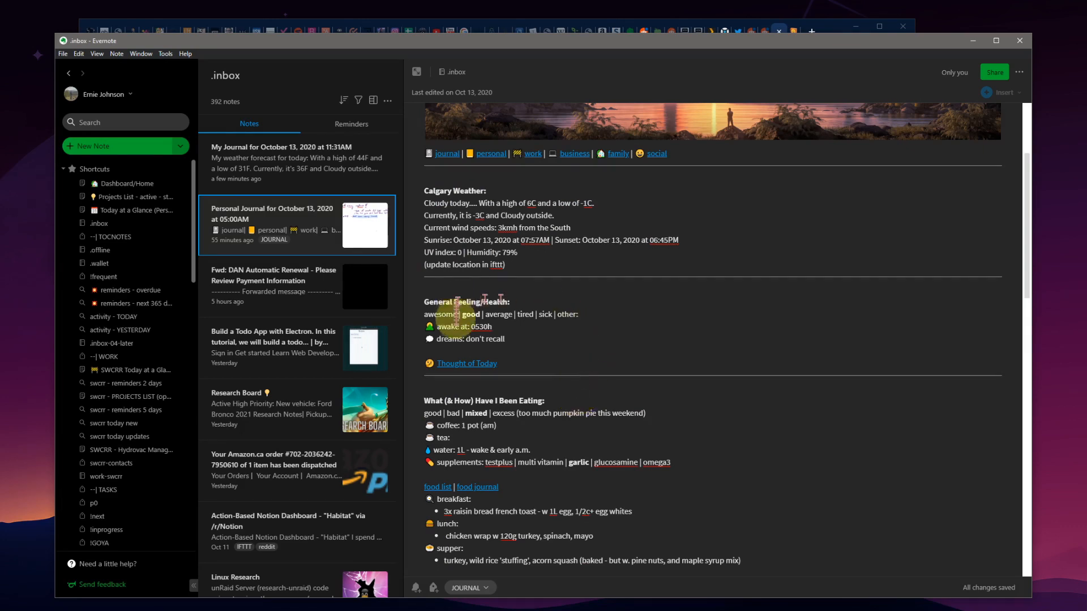
{"action": "key", "text": "alt+Tab"}
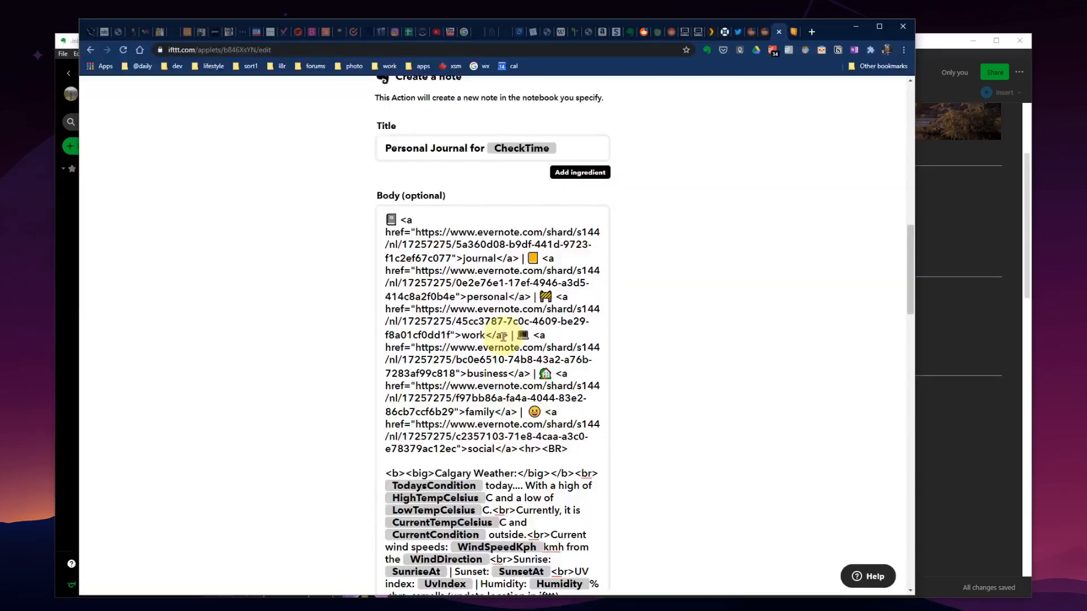
- Review the Calgary Weather, General Feeling/Health and What (& How) Have I Been Eating blocks of the applet body by highlighting their code
{"action": "scroll", "coordinate": [505, 343], "scroll_direction": "down", "scroll_amount": 4}
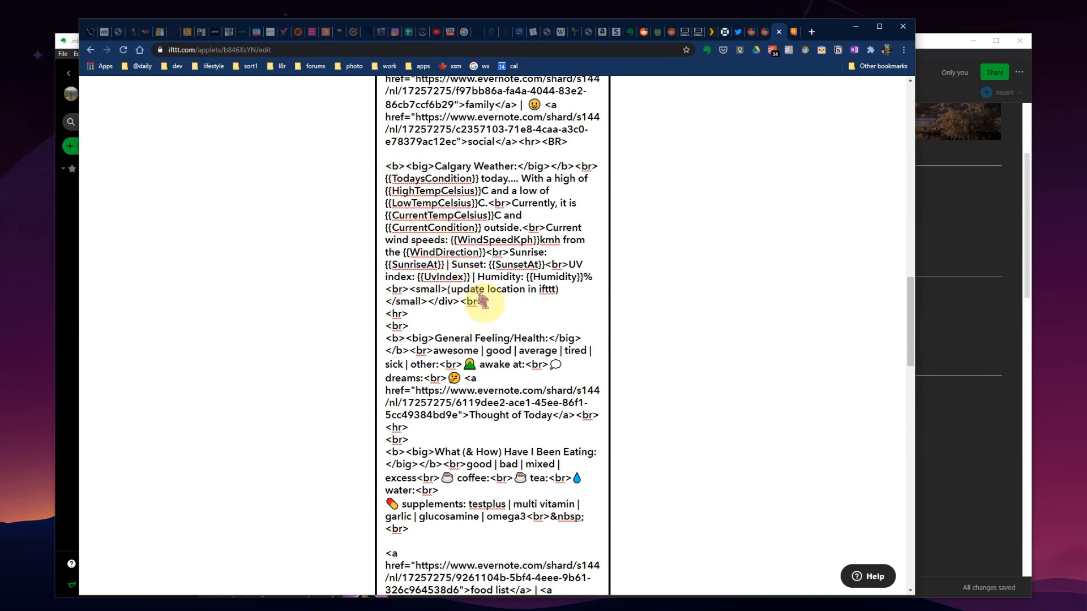
{"action": "left_click_drag", "start_coordinate": [480, 301], "coordinate": [364, 165]}
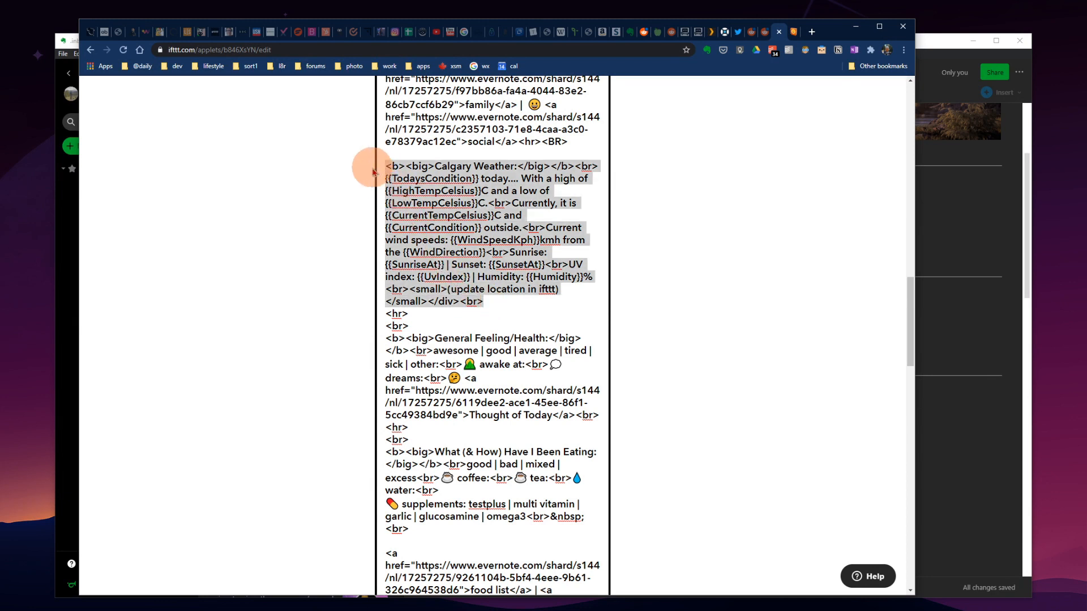
{"action": "left_click", "coordinate": [708, 340]}
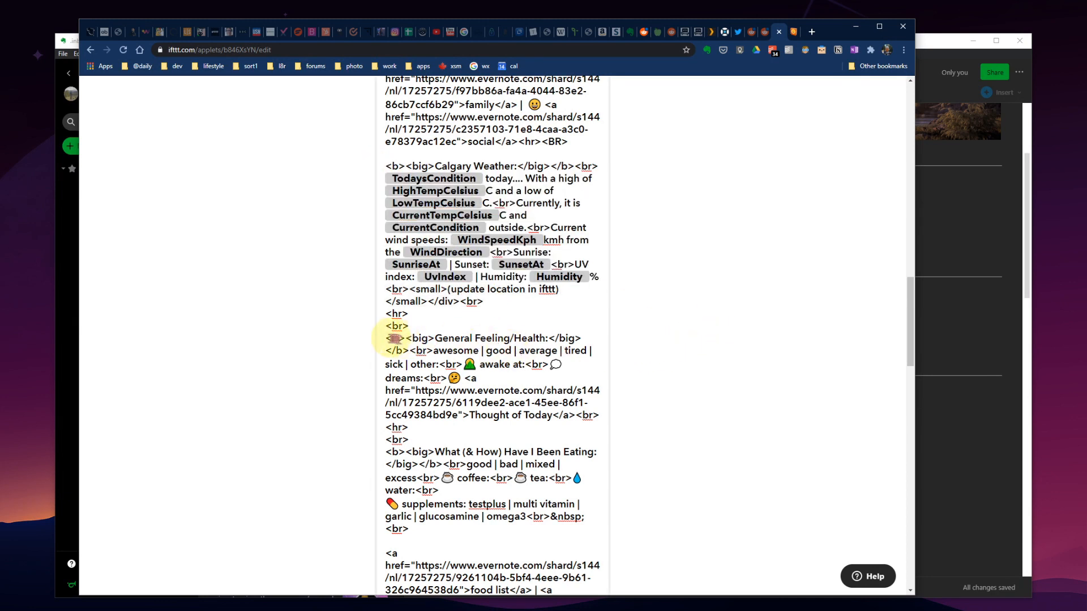
{"action": "left_click_drag", "start_coordinate": [387, 339], "coordinate": [670, 376]}
{"action": "left_click", "coordinate": [670, 376]}
{"action": "scroll", "coordinate": [551, 393], "scroll_direction": "down", "scroll_amount": 3}
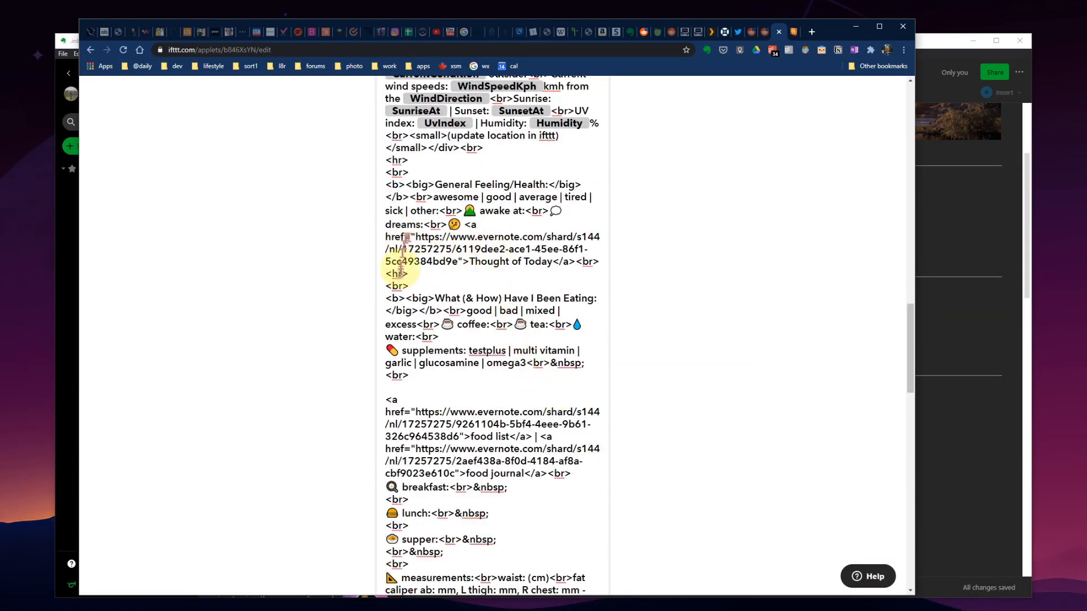
{"action": "left_click_drag", "start_coordinate": [434, 299], "coordinate": [498, 540]}
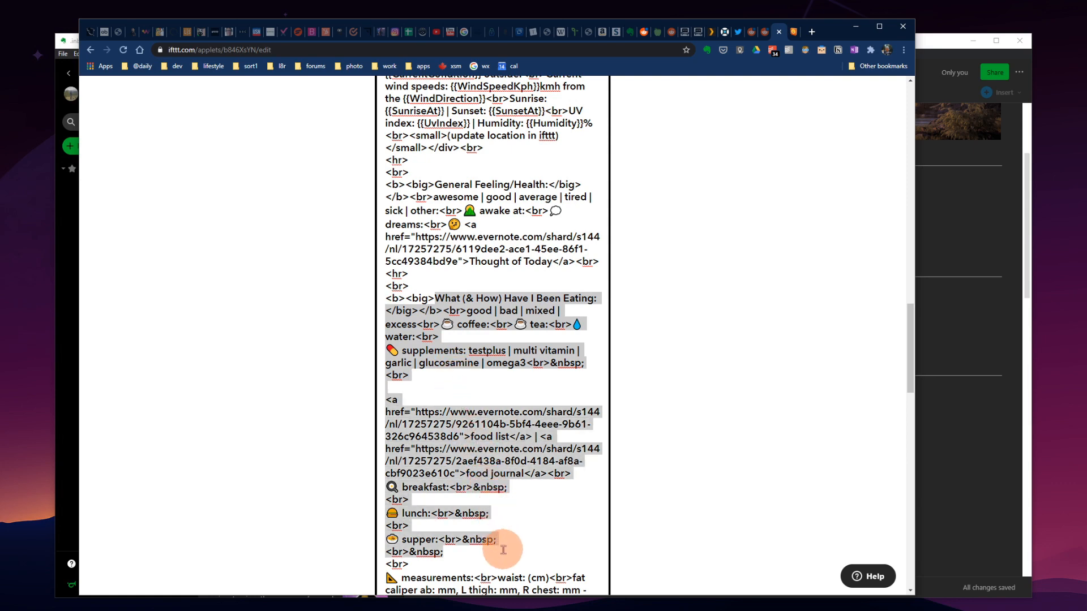
- Examine the remaining HTML body of the 05:00 AM applet and return to its note title and opening emoji link row
{"action": "left_click", "coordinate": [638, 390]}
{"action": "scroll", "coordinate": [565, 359], "scroll_direction": "down", "scroll_amount": 8}
{"action": "scroll", "coordinate": [546, 354], "scroll_direction": "down", "scroll_amount": 8}
{"action": "scroll", "coordinate": [538, 359], "scroll_direction": "up", "scroll_amount": 13}
{"action": "scroll", "coordinate": [517, 343], "scroll_direction": "up", "scroll_amount": 12}
{"action": "scroll", "coordinate": [537, 328], "scroll_direction": "up", "scroll_amount": 4}
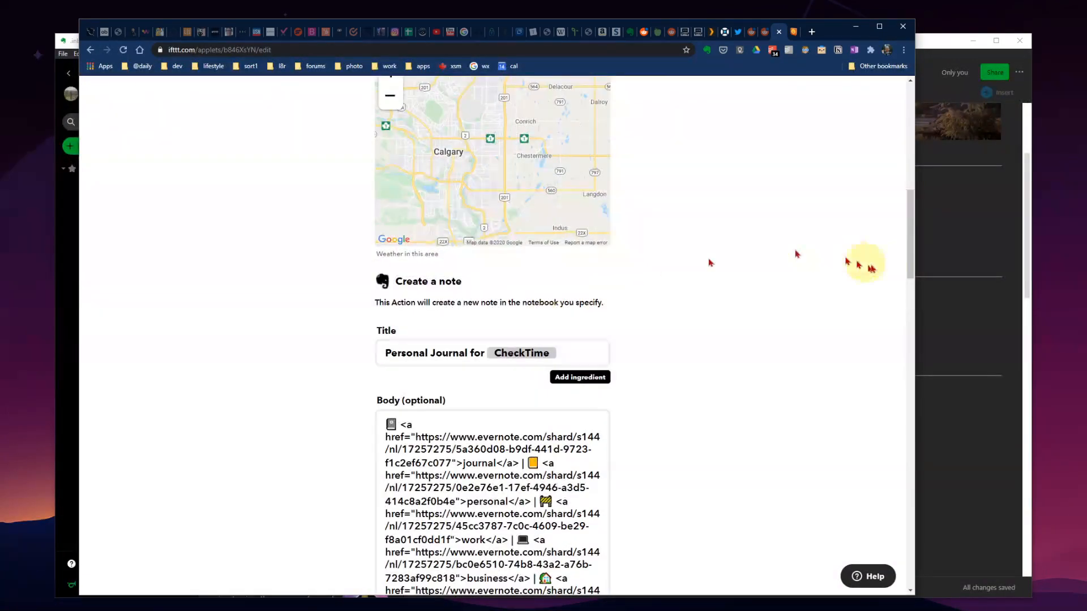
- Switch to Evernote and review the Personal Journal note for October 13, 2020 from its weather section through Other Notes for today
{"action": "left_click", "coordinate": [964, 240]}
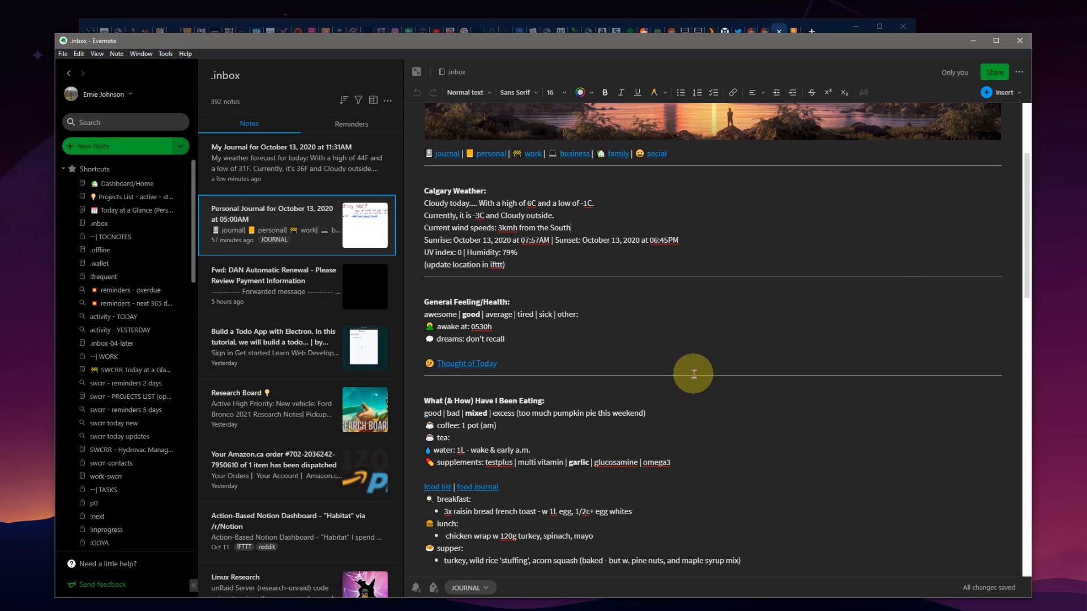
{"action": "scroll", "coordinate": [459, 455], "scroll_direction": "down", "scroll_amount": 4}
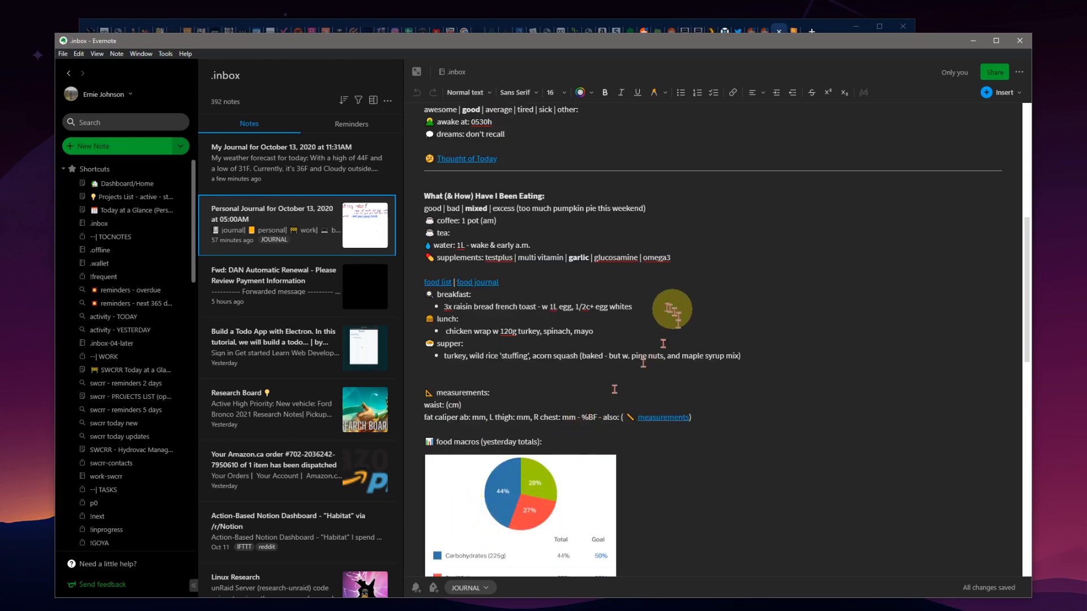
{"action": "scroll", "coordinate": [662, 357], "scroll_direction": "down", "scroll_amount": 7}
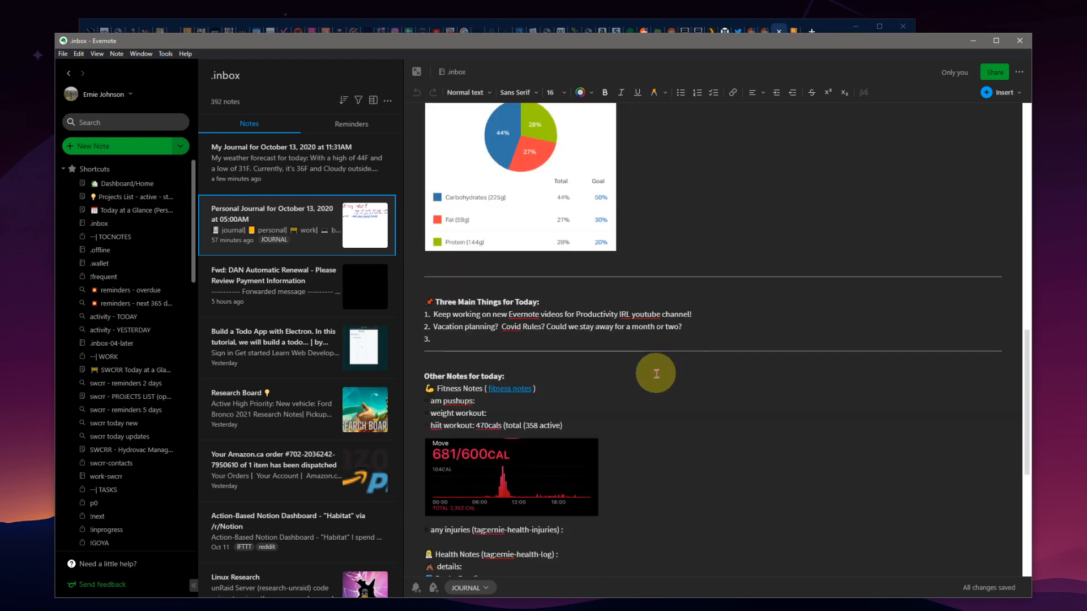
{"action": "scroll", "coordinate": [656, 373], "scroll_direction": "down", "scroll_amount": 4}
{"action": "scroll", "coordinate": [677, 359], "scroll_direction": "up", "scroll_amount": 2}
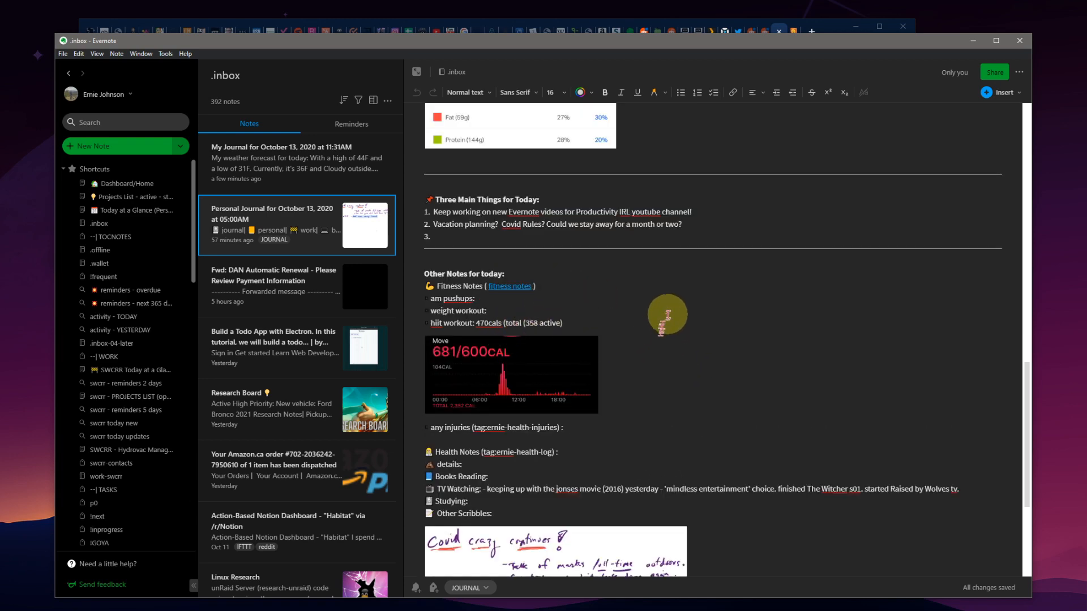
{"action": "scroll", "coordinate": [671, 325], "scroll_direction": "up", "scroll_amount": 20}
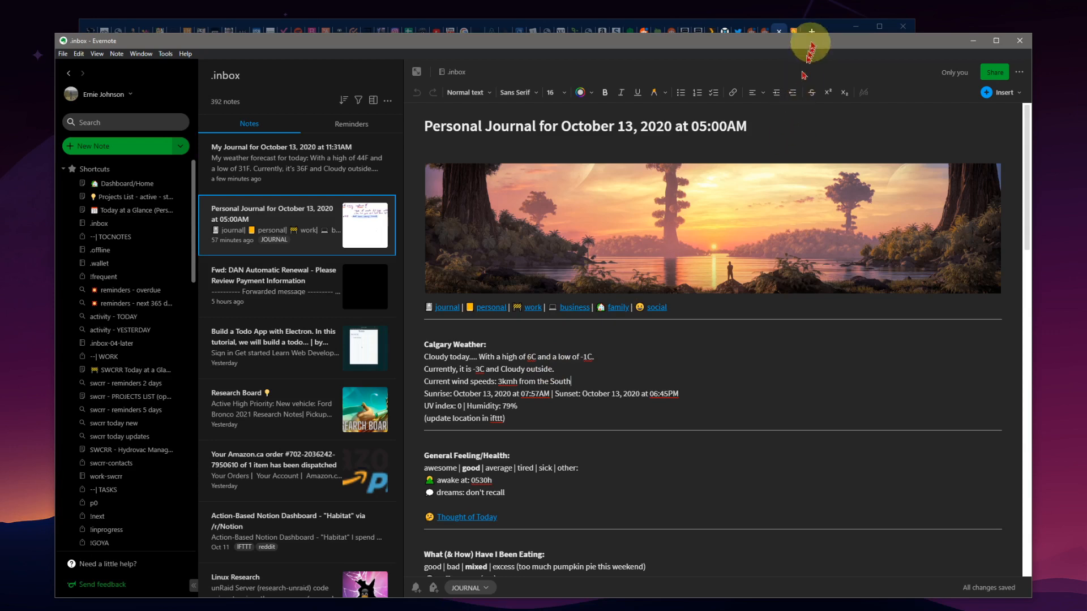
- Check the heading of the 05:00 AM applet's settings in IFTTT, and go over the Personal Journal note in Evernote again
{"action": "left_click", "coordinate": [822, 32]}
{"action": "scroll", "coordinate": [560, 323], "scroll_direction": "up", "scroll_amount": 10}
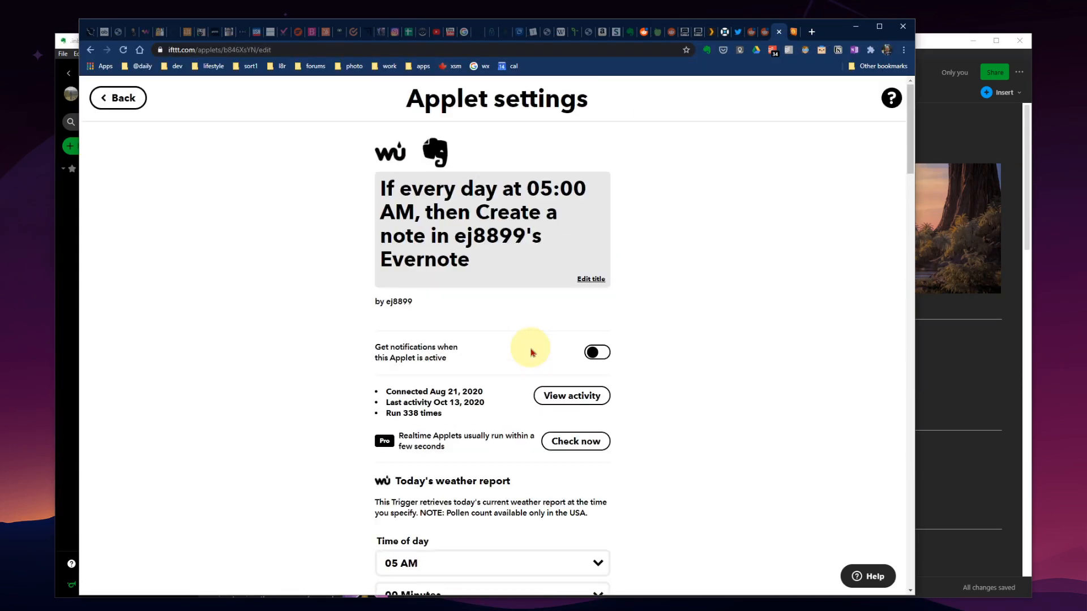
{"action": "left_click", "coordinate": [928, 48]}
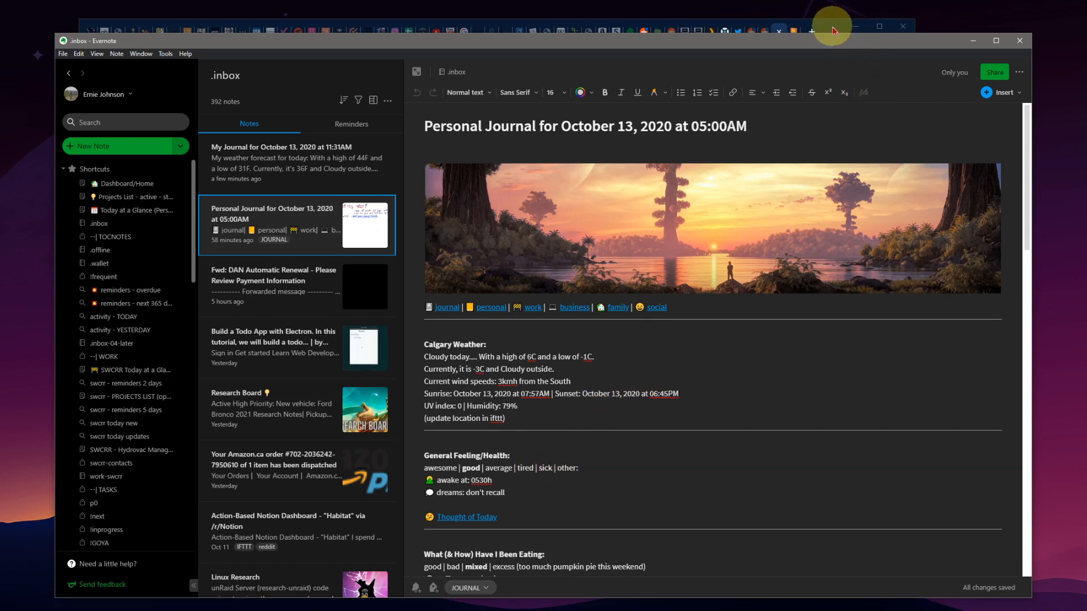
{"action": "scroll", "coordinate": [778, 348], "scroll_direction": "down", "scroll_amount": 9}
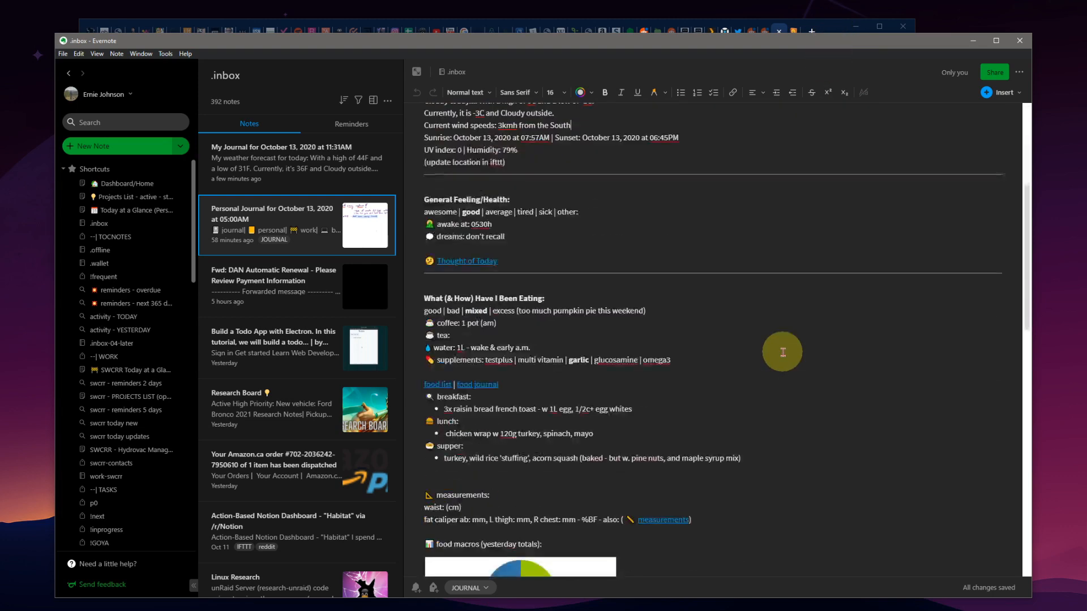
{"action": "scroll", "coordinate": [761, 370], "scroll_direction": "down", "scroll_amount": 12}
{"action": "scroll", "coordinate": [753, 371], "scroll_direction": "up", "scroll_amount": 20}
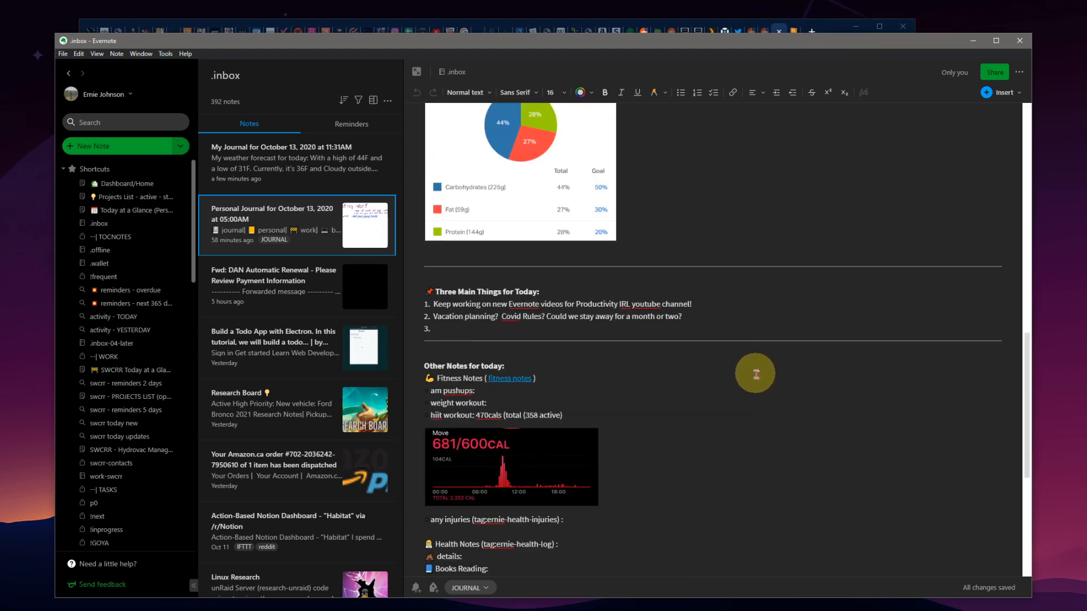
{"action": "scroll", "coordinate": [735, 365], "scroll_direction": "up", "scroll_amount": 2}
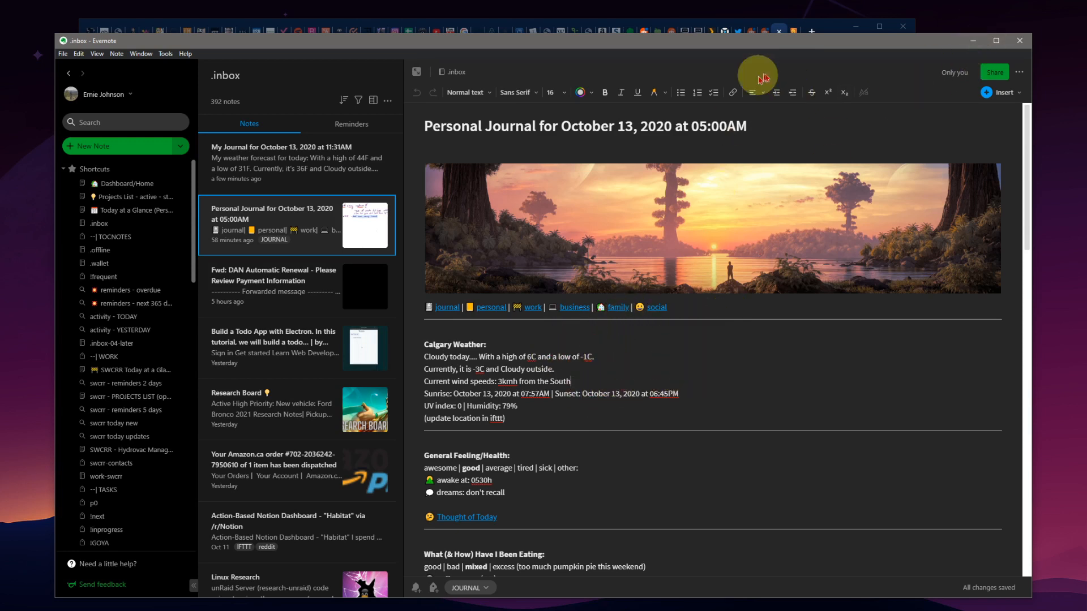
- Minimize Evernote, switch to Evernote Legacy and open the My Journal note for October 13, 2020 at 11:31AM
{"action": "left_click", "coordinate": [973, 44]}
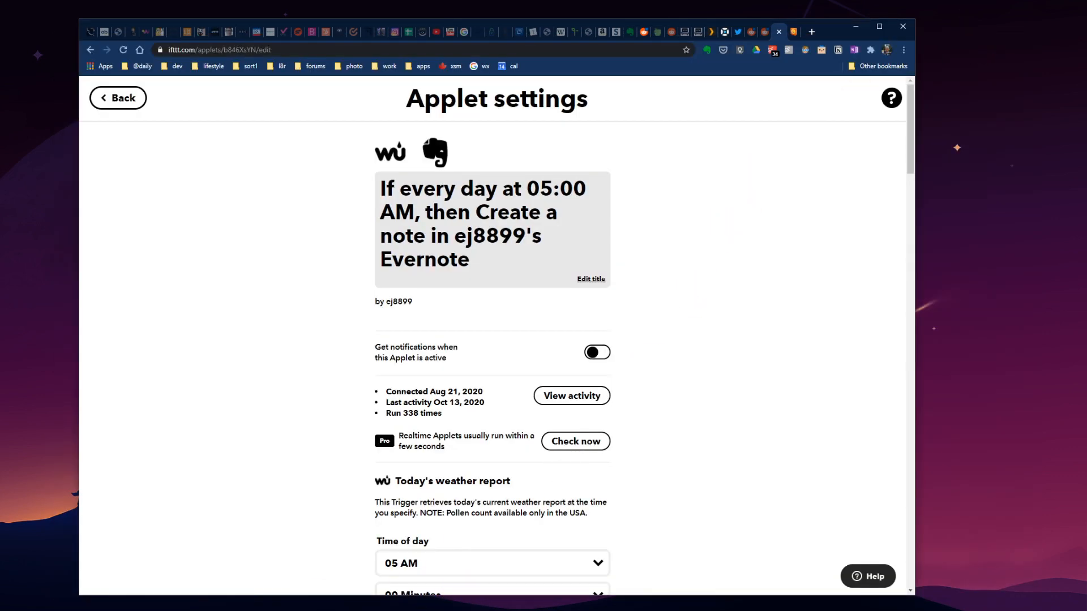
{"action": "left_click", "coordinate": [404, 609]}
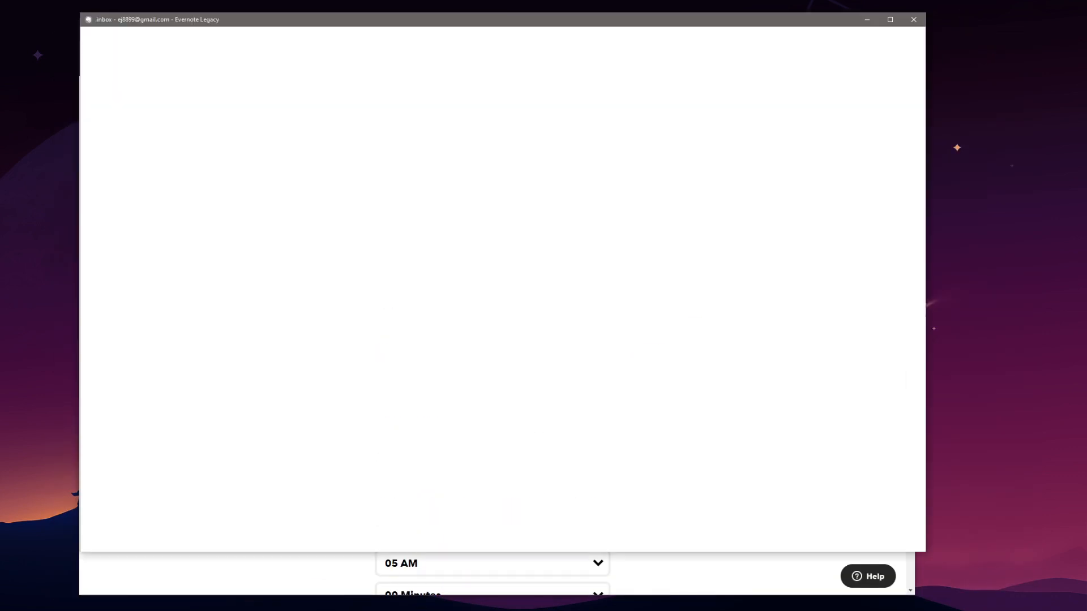
{"action": "left_click_drag", "start_coordinate": [630, 22], "coordinate": [623, 38]}
{"action": "scroll", "coordinate": [589, 408], "scroll_direction": "down", "scroll_amount": 10}
{"action": "scroll", "coordinate": [589, 409], "scroll_direction": "down", "scroll_amount": 4}
{"action": "scroll", "coordinate": [605, 403], "scroll_direction": "up", "scroll_amount": 8}
{"action": "left_click", "coordinate": [289, 190]}
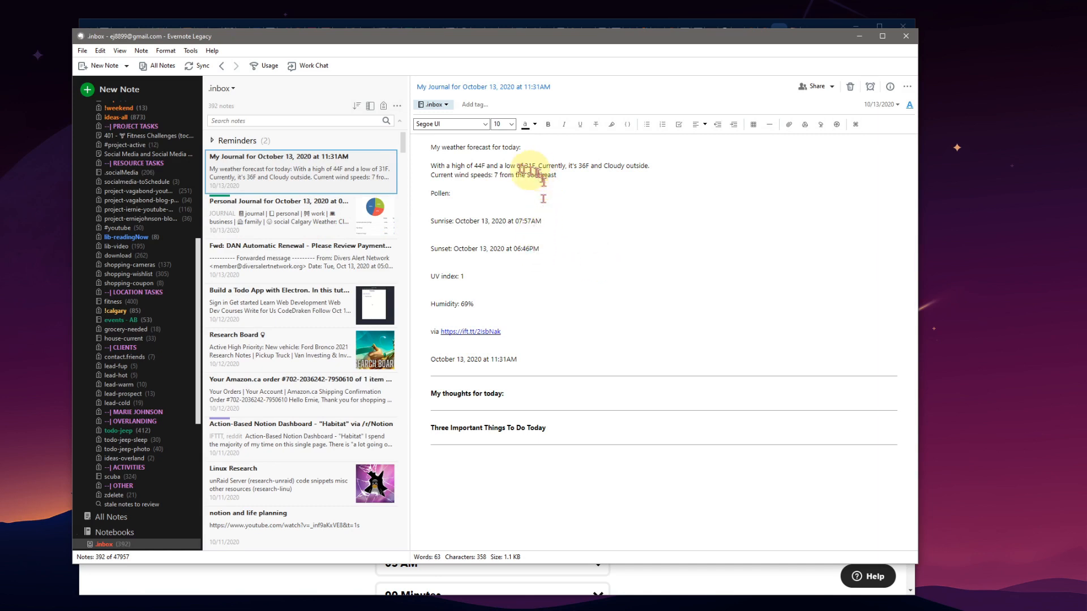
{"action": "left_click", "coordinate": [450, 157]}
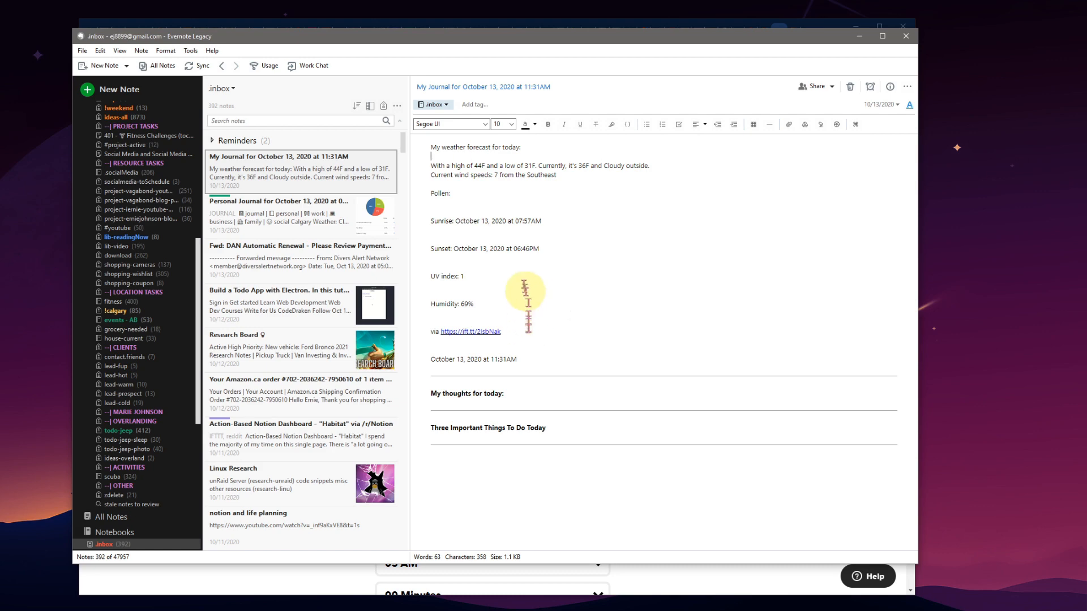
- Open the Personal Journal note for October 13, 2020 in Evernote Legacy and look through its sections
{"action": "left_click", "coordinate": [303, 207]}
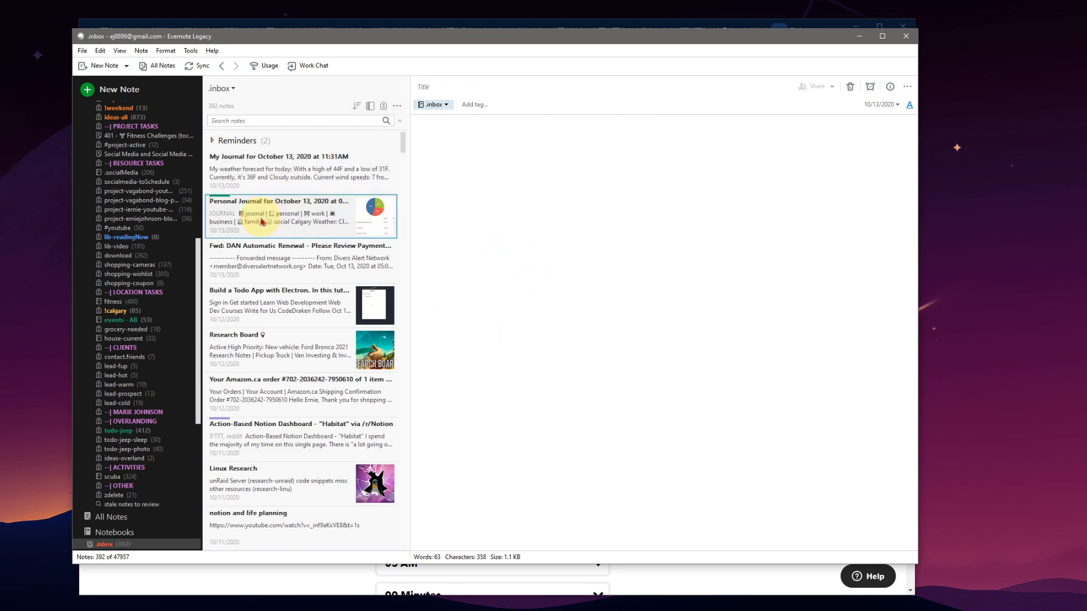
{"action": "scroll", "coordinate": [687, 371], "scroll_direction": "down", "scroll_amount": 10}
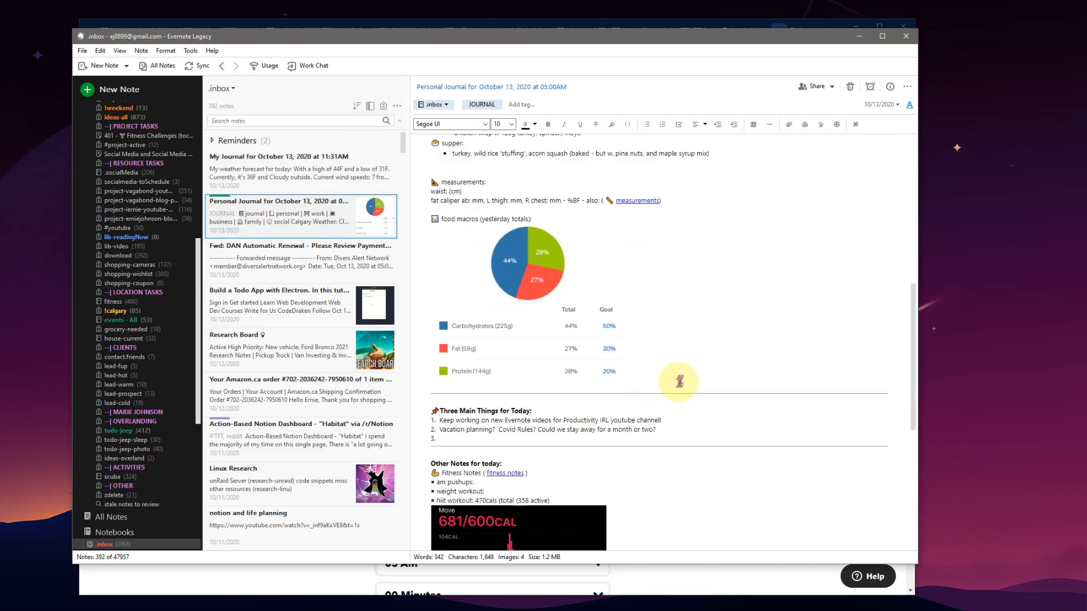
{"action": "scroll", "coordinate": [707, 379], "scroll_direction": "up", "scroll_amount": 10}
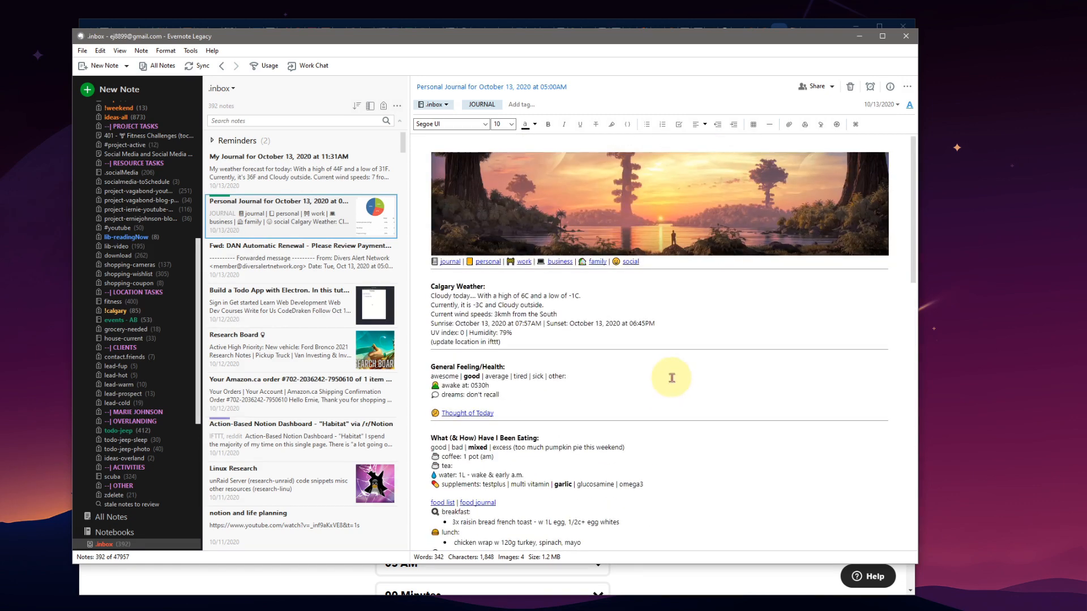
{"action": "scroll", "coordinate": [518, 291], "scroll_direction": "down", "scroll_amount": 1}
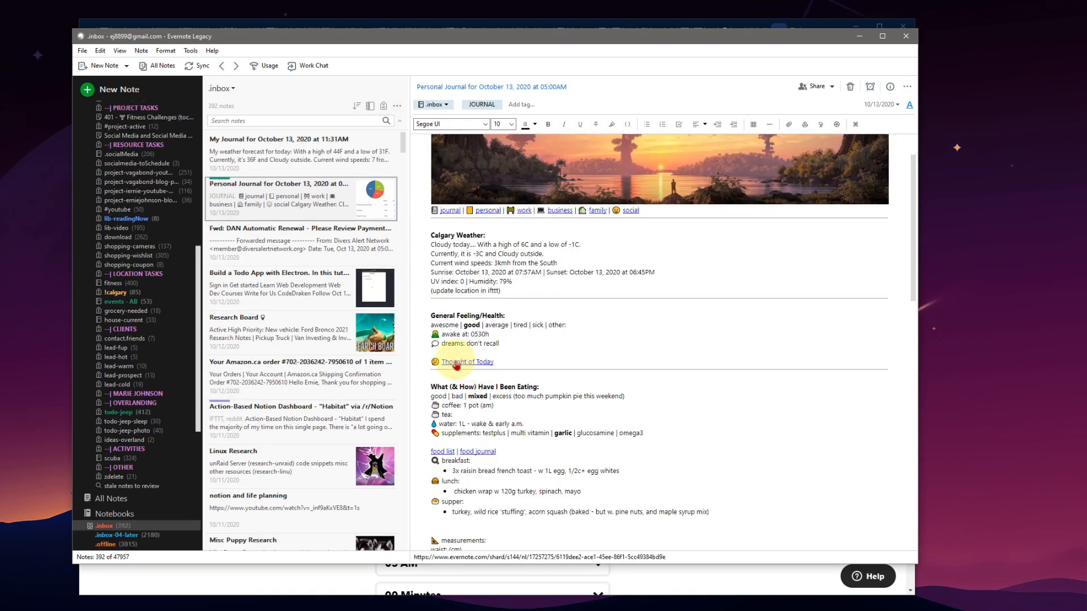
- Follow the Thought of Today link to the points to ponder note, and return to the Personal Journal note
{"action": "left_click", "coordinate": [456, 363]}
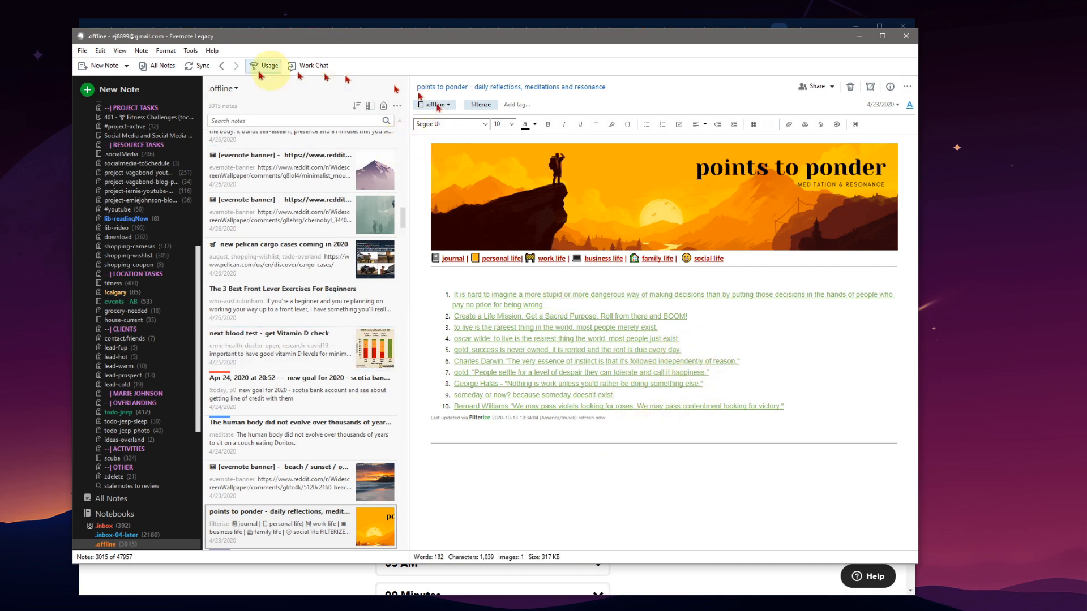
{"action": "left_click", "coordinate": [222, 66]}
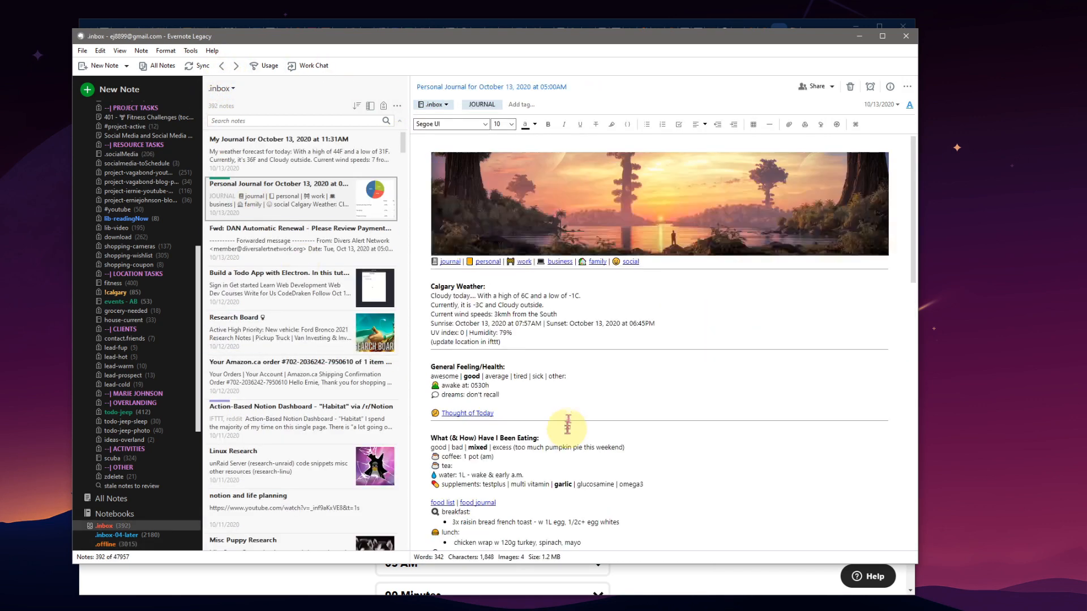
{"action": "scroll", "coordinate": [487, 408], "scroll_direction": "down", "scroll_amount": 3}
{"action": "left_click", "coordinate": [466, 313]}
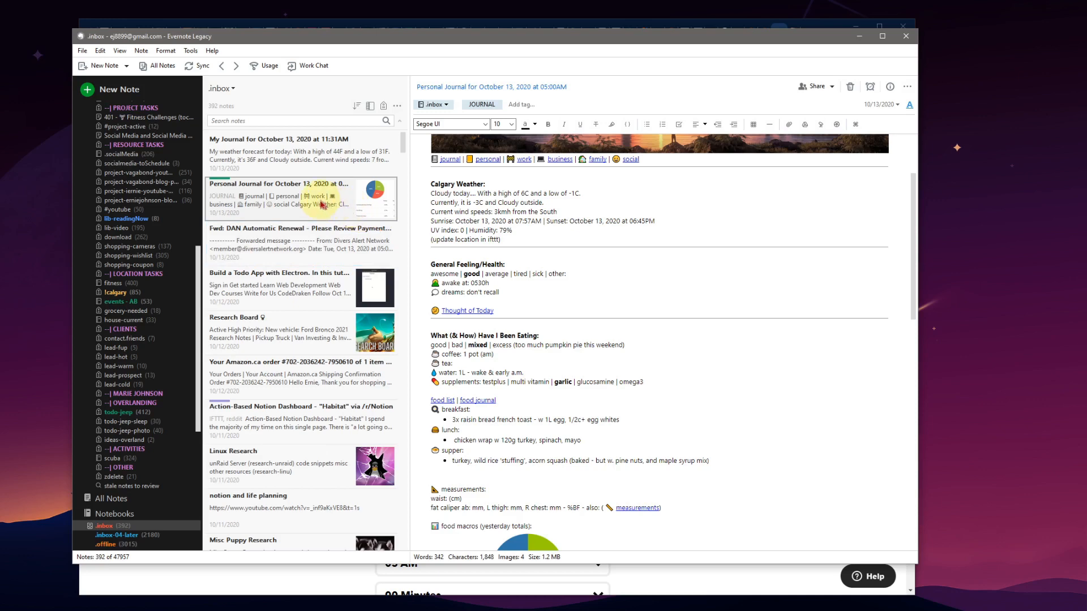
- Copy the internal link of the Research Board note
{"action": "left_click", "coordinate": [320, 338]}
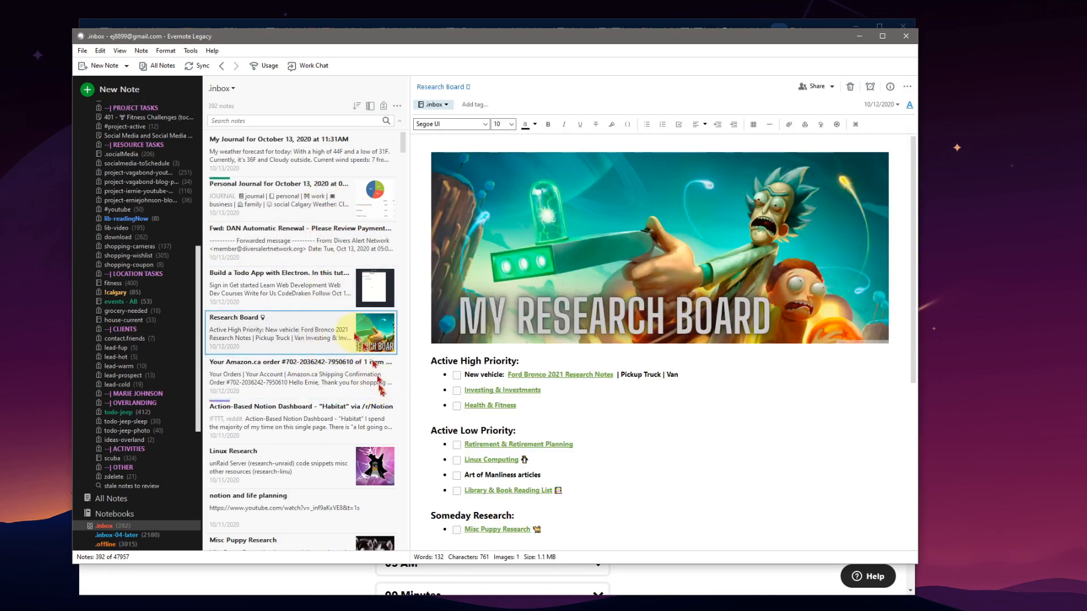
{"action": "right_click", "coordinate": [317, 334]}
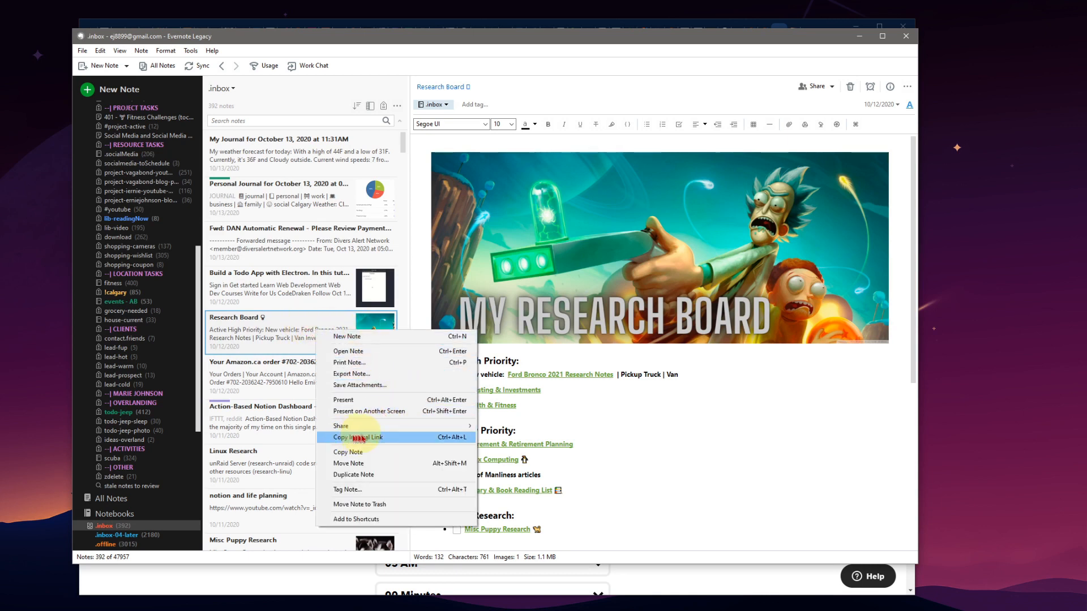
{"action": "left_click", "coordinate": [401, 438]}
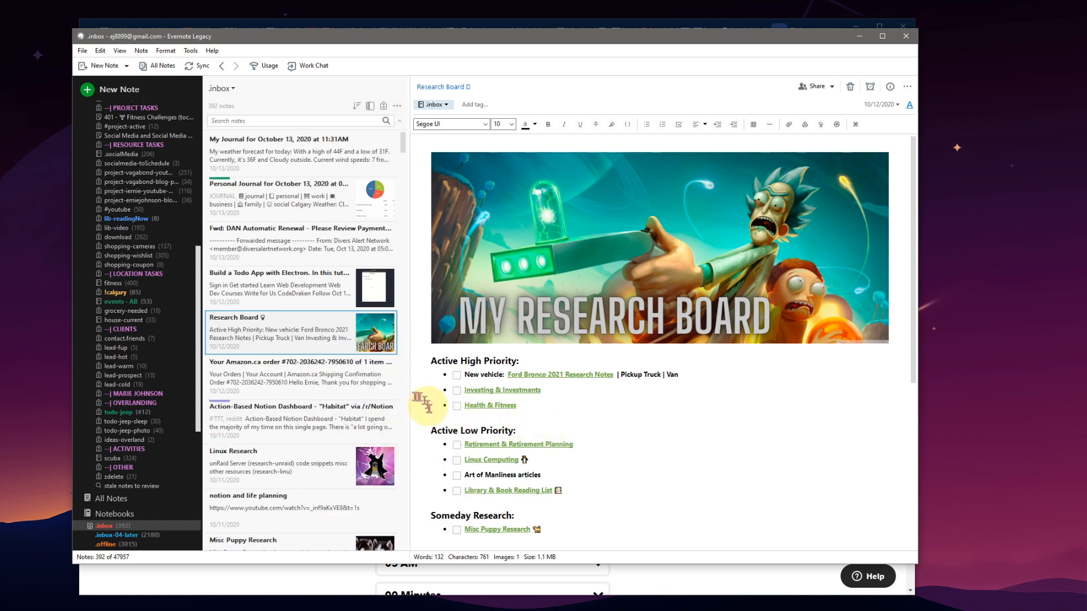
- Switch back to IFTTT, review the note links in the 05:00 AM applet's body, and leave its settings for My Applets
{"action": "left_click", "coordinate": [355, 592]}
{"action": "scroll", "coordinate": [680, 345], "scroll_direction": "down", "scroll_amount": 6}
{"action": "scroll", "coordinate": [574, 345], "scroll_direction": "down", "scroll_amount": 10}
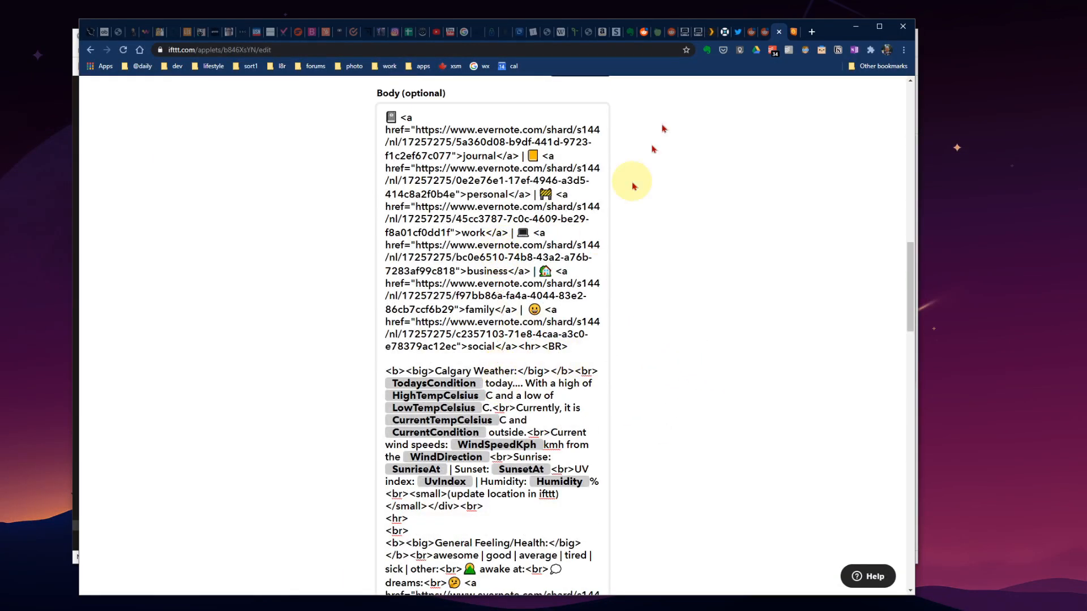
{"action": "scroll", "coordinate": [634, 186], "scroll_direction": "up", "scroll_amount": 15}
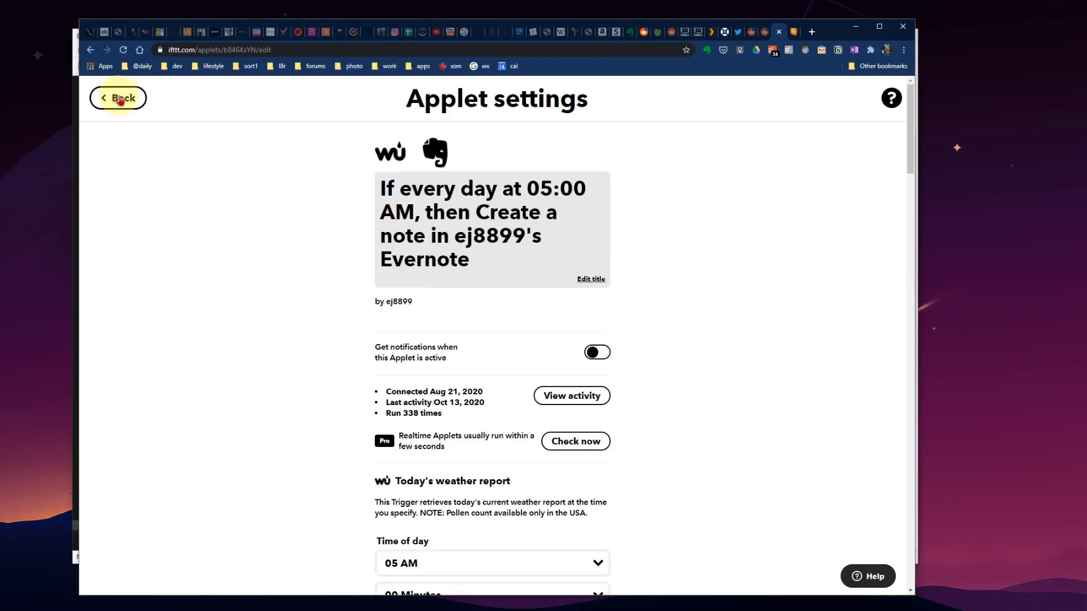
{"action": "left_click", "coordinate": [119, 99]}
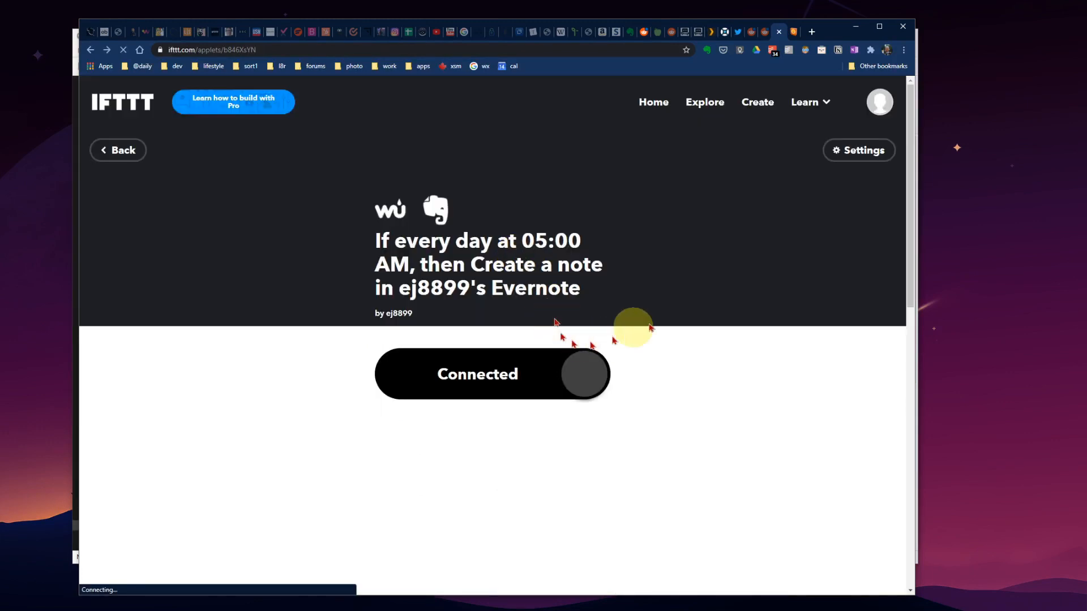
{"action": "left_click", "coordinate": [127, 148]}
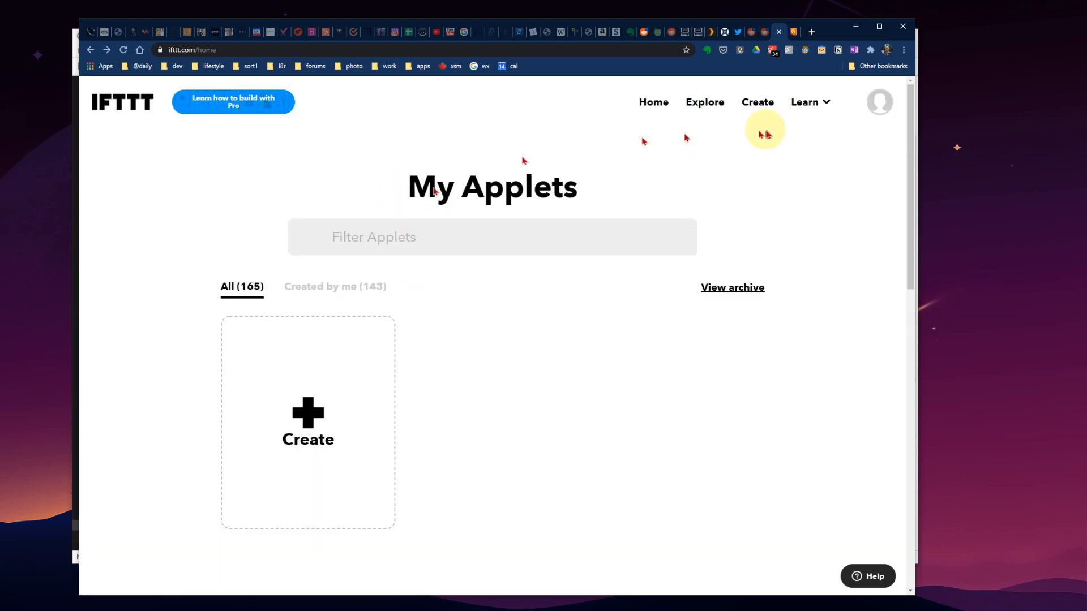
- Filter My Applets by "weat" and open the Evernote daily journal DEMO applet's settings at the end of its note body
{"action": "left_click", "coordinate": [373, 237]}
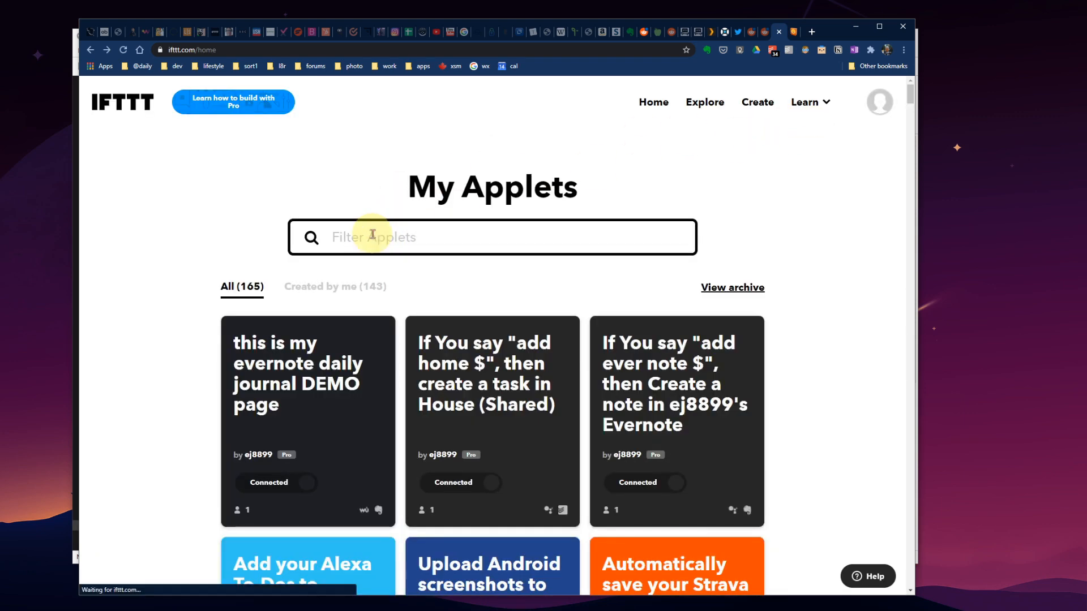
{"action": "type", "text": "weat"}
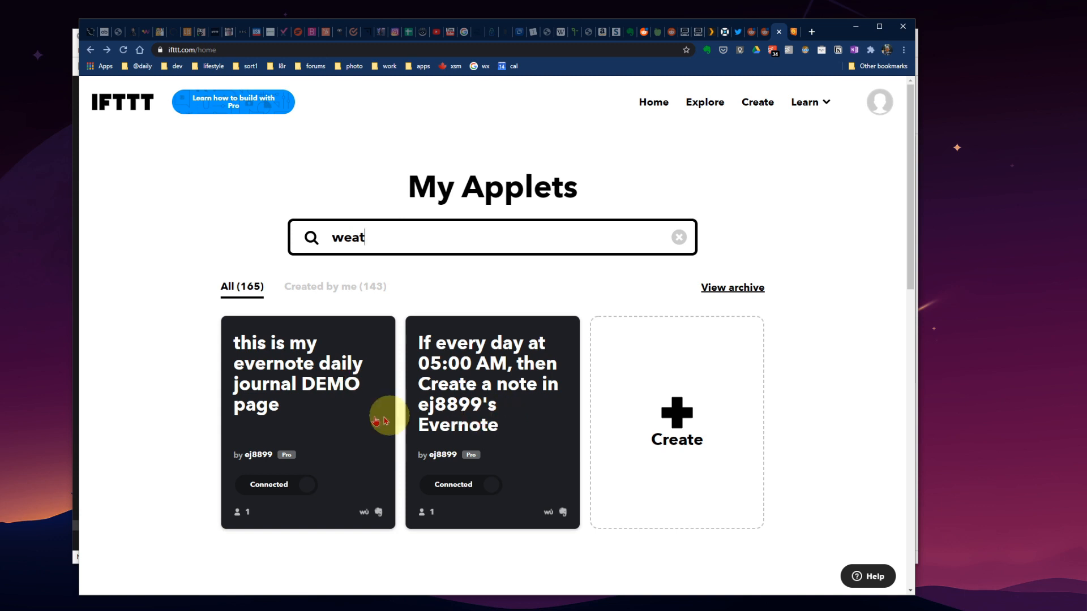
{"action": "left_click", "coordinate": [328, 399]}
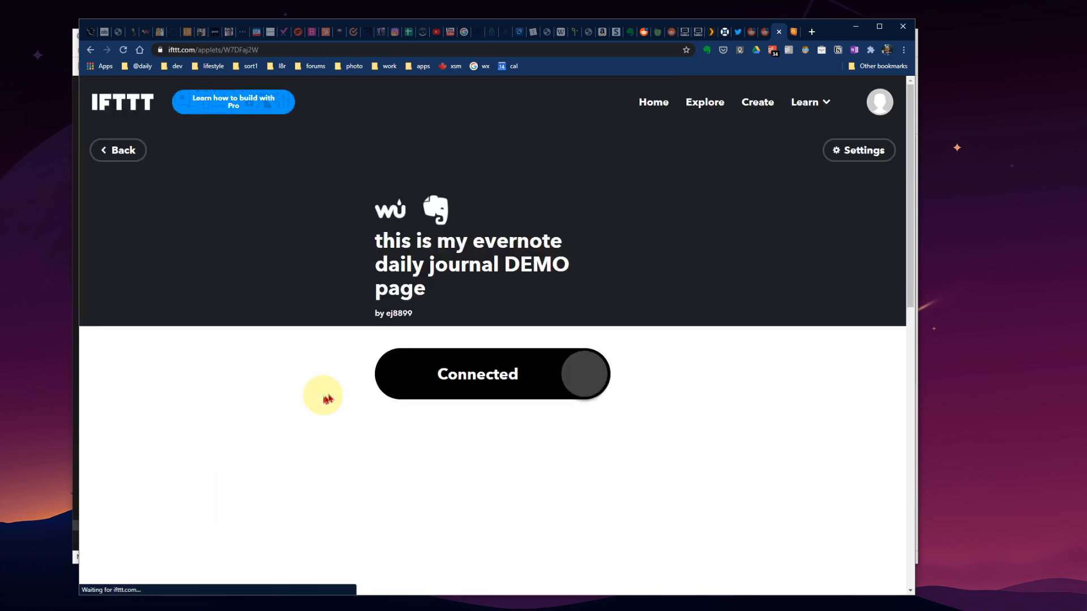
{"action": "left_click", "coordinate": [870, 103]}
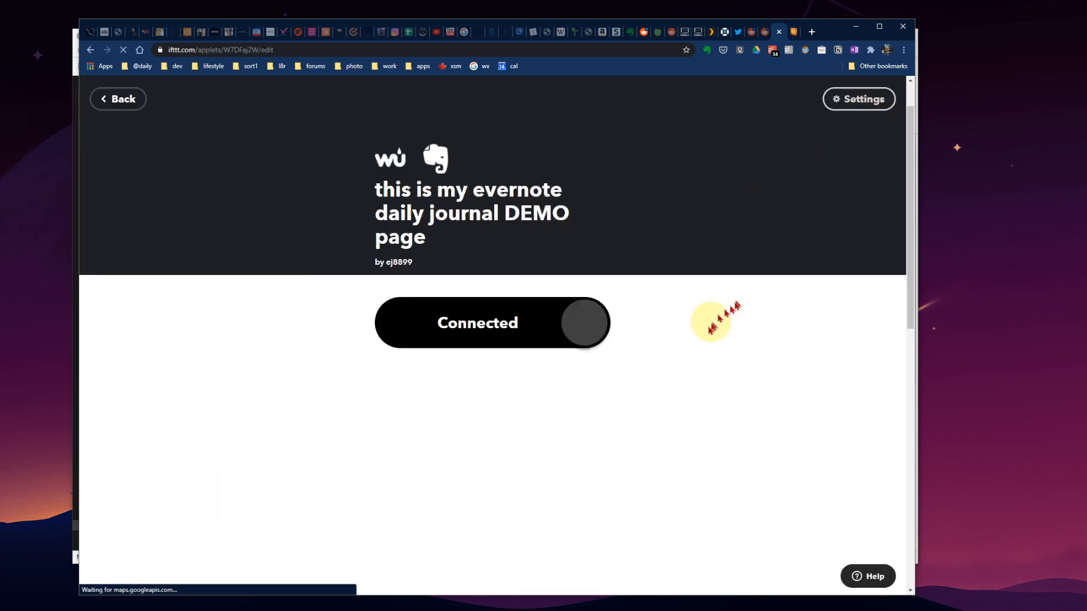
{"action": "scroll", "coordinate": [628, 345], "scroll_direction": "down", "scroll_amount": 10}
{"action": "scroll", "coordinate": [611, 356], "scroll_direction": "down", "scroll_amount": 4}
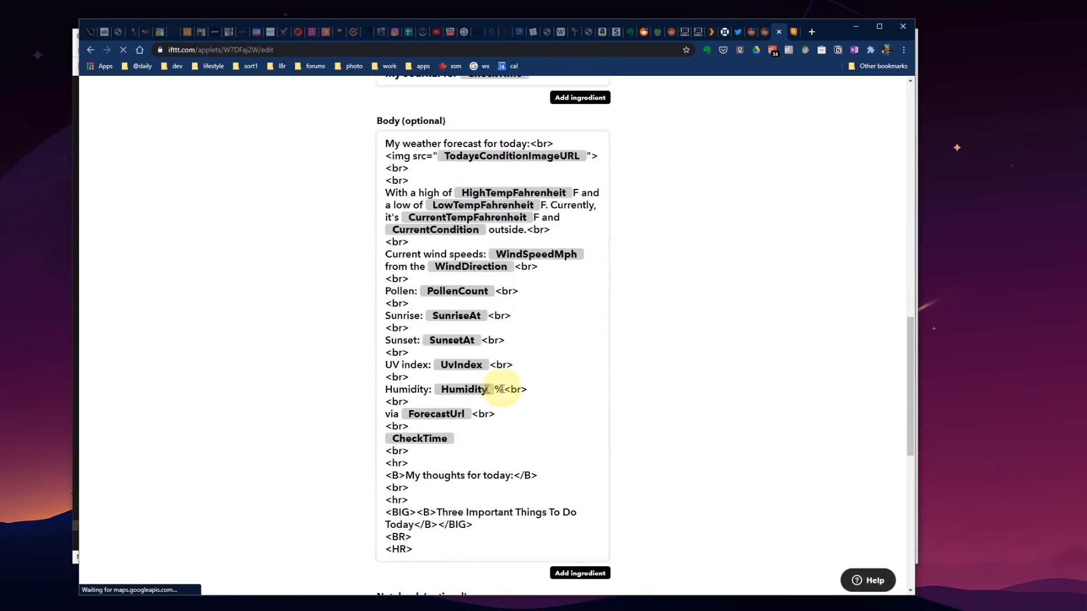
{"action": "scroll", "coordinate": [419, 478], "scroll_direction": "down", "scroll_amount": 4}
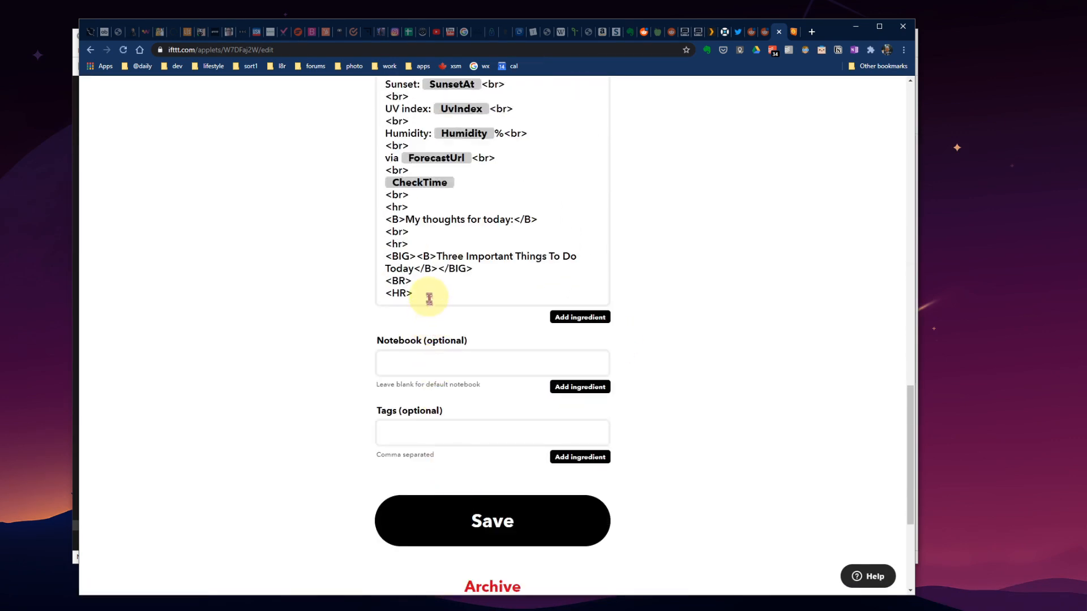
- Add the line "Don't forget our RESEARCH board!" below the final <HR> in the note body
{"action": "left_click", "coordinate": [456, 297]}
{"action": "key", "text": "Return"}
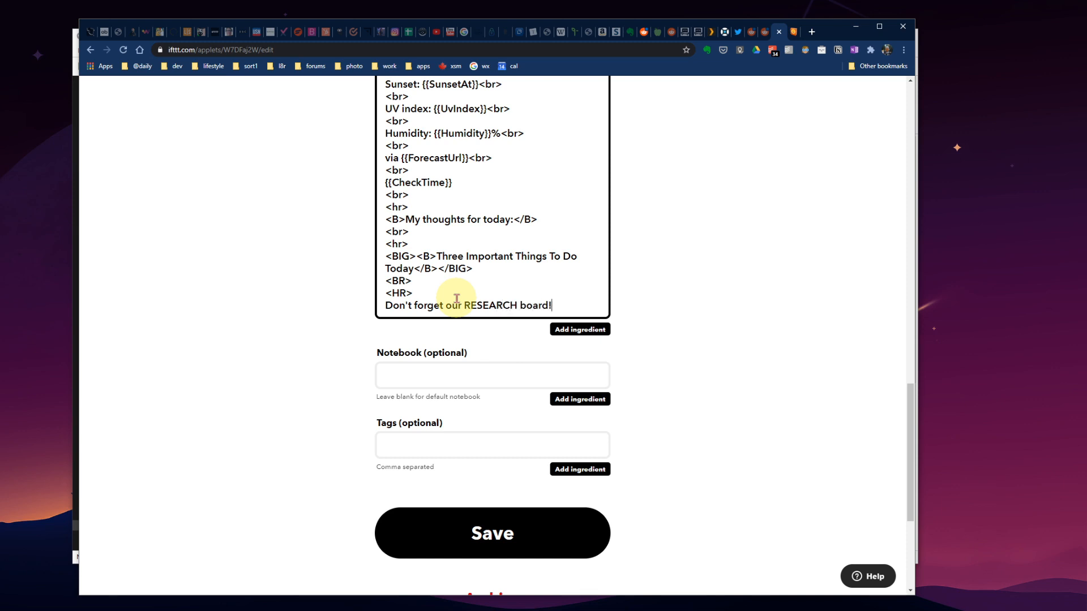
{"action": "key", "text": "Return"}
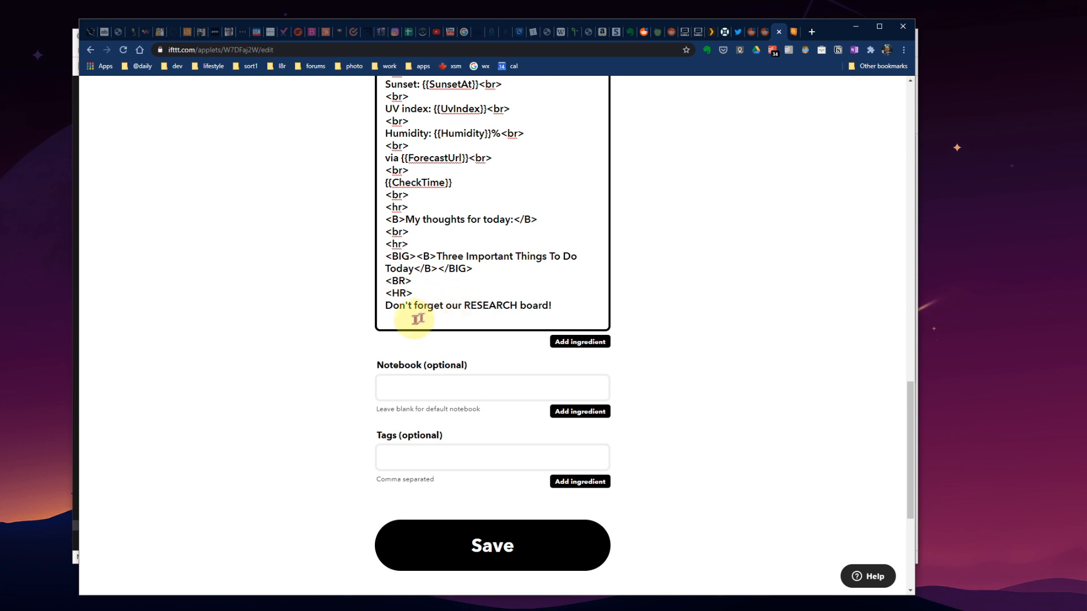
- Switch to Evernote Legacy, copy the internal link of the Research Board note, and return to the IFTTT applet settings
{"action": "left_click", "coordinate": [373, 610]}
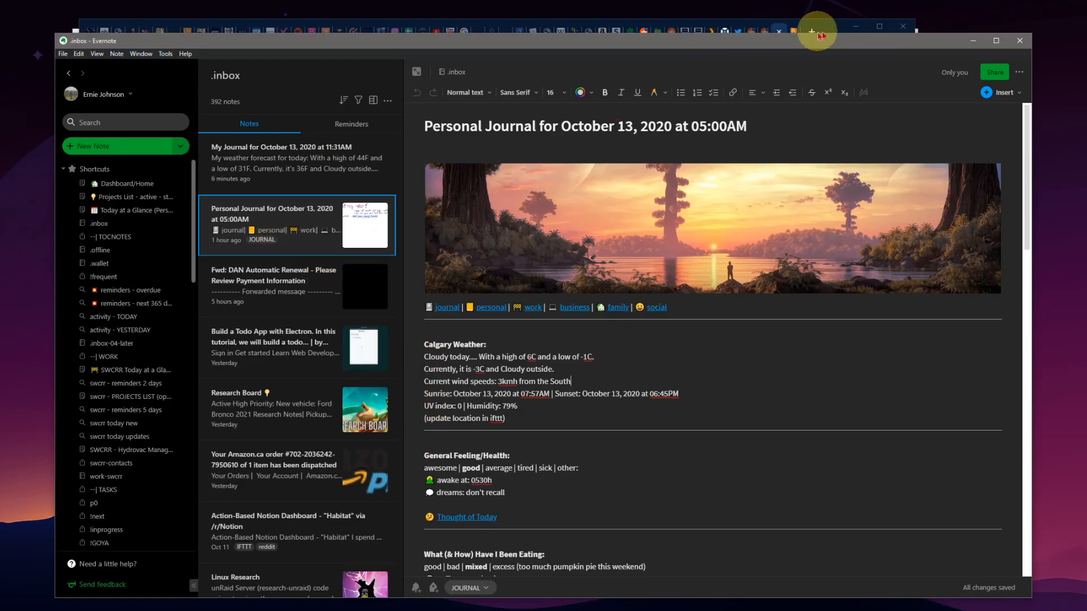
{"action": "left_click", "coordinate": [972, 41]}
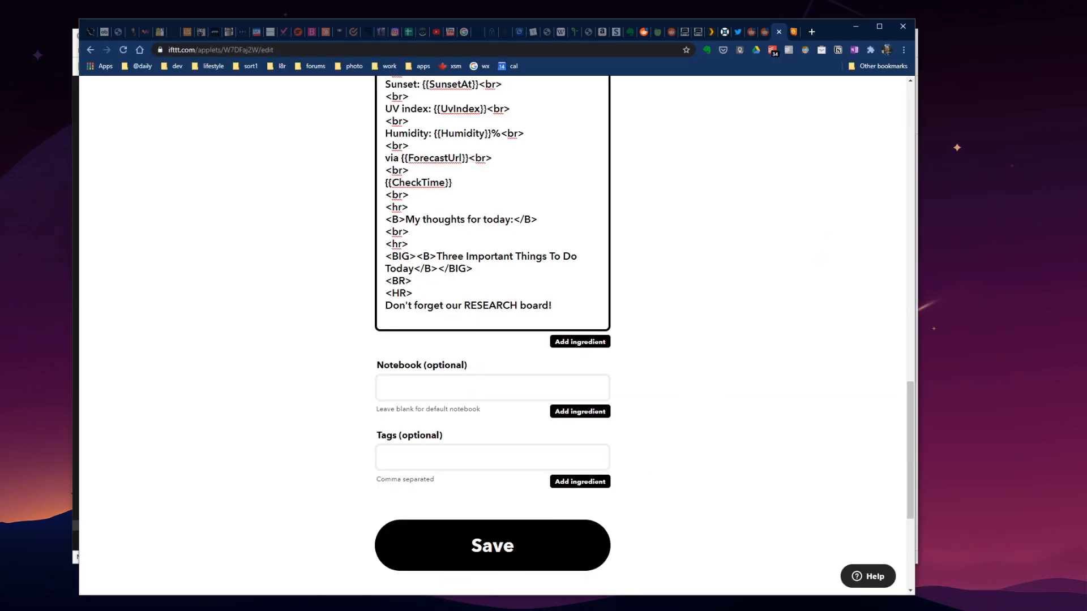
{"action": "left_click", "coordinate": [554, 610]}
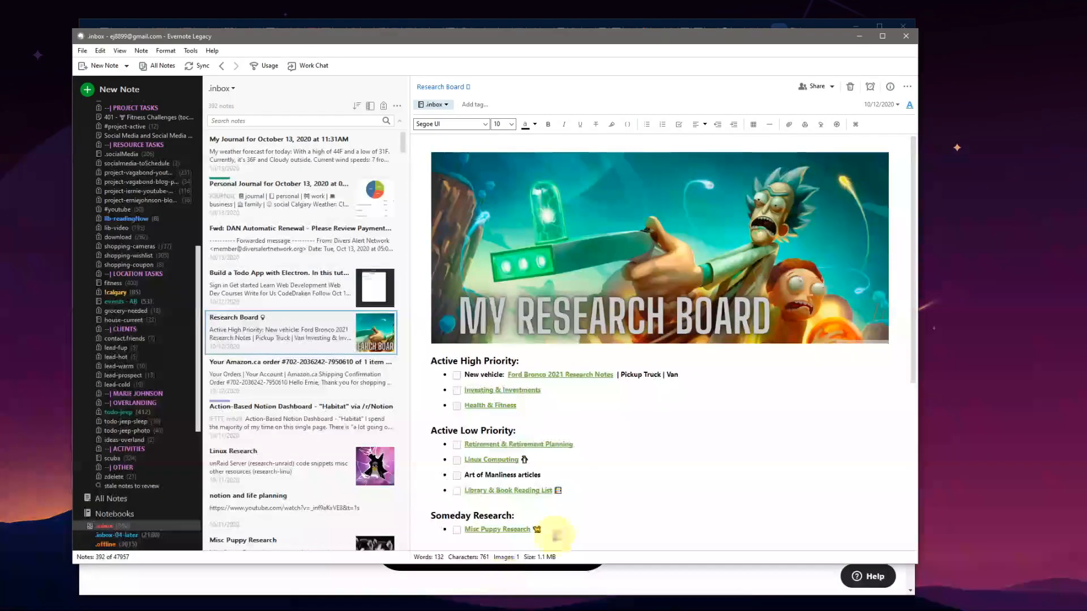
{"action": "right_click", "coordinate": [291, 333]}
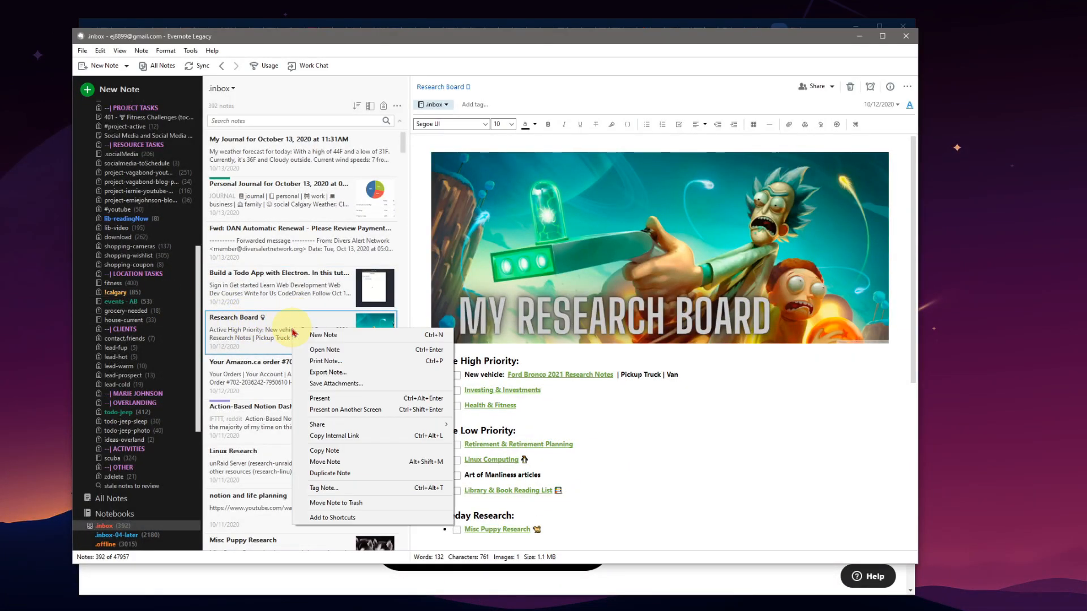
{"action": "left_click", "coordinate": [338, 440]}
{"action": "left_click", "coordinate": [358, 587]}
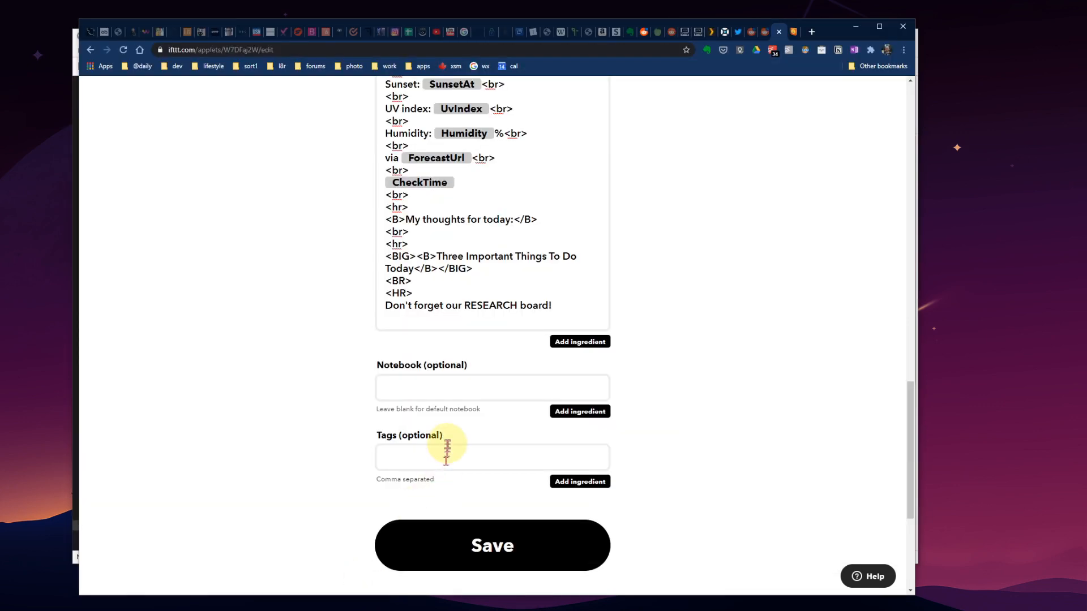
- Paste the Research Board note link beneath the RESEARCH board reminder, separated from it by a blank line
{"action": "left_click", "coordinate": [457, 318]}
{"action": "key", "text": "ctrl+v"}
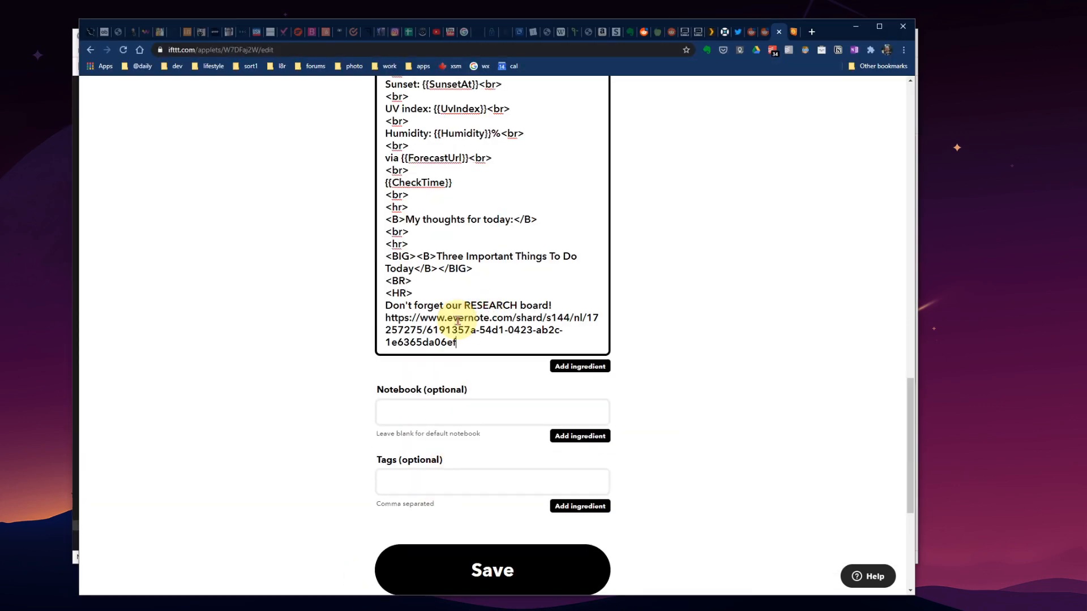
{"action": "left_click", "coordinate": [386, 318]}
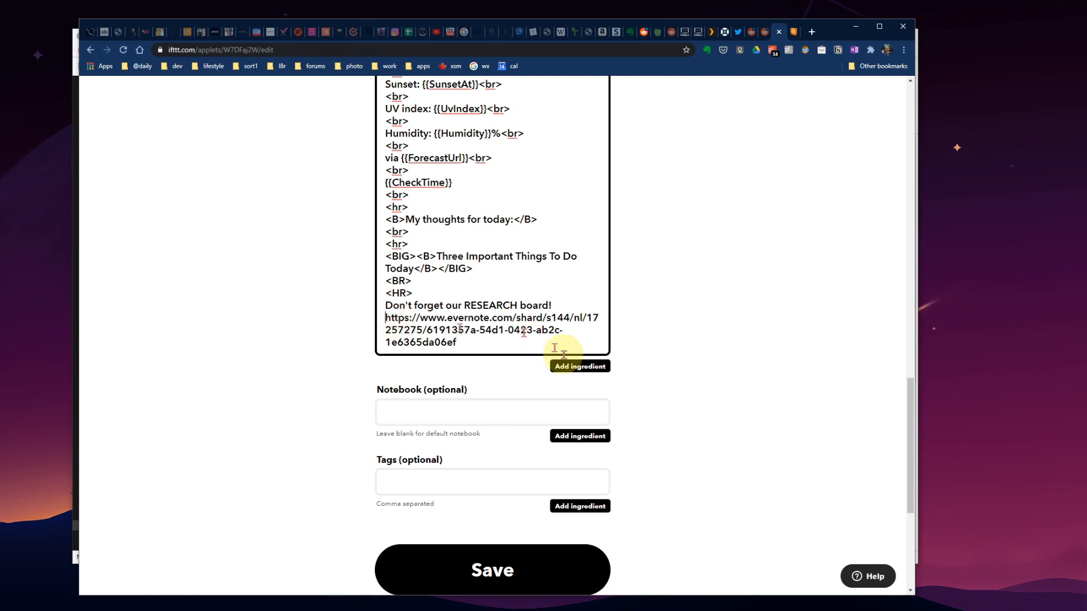
{"action": "key", "text": "Return"}
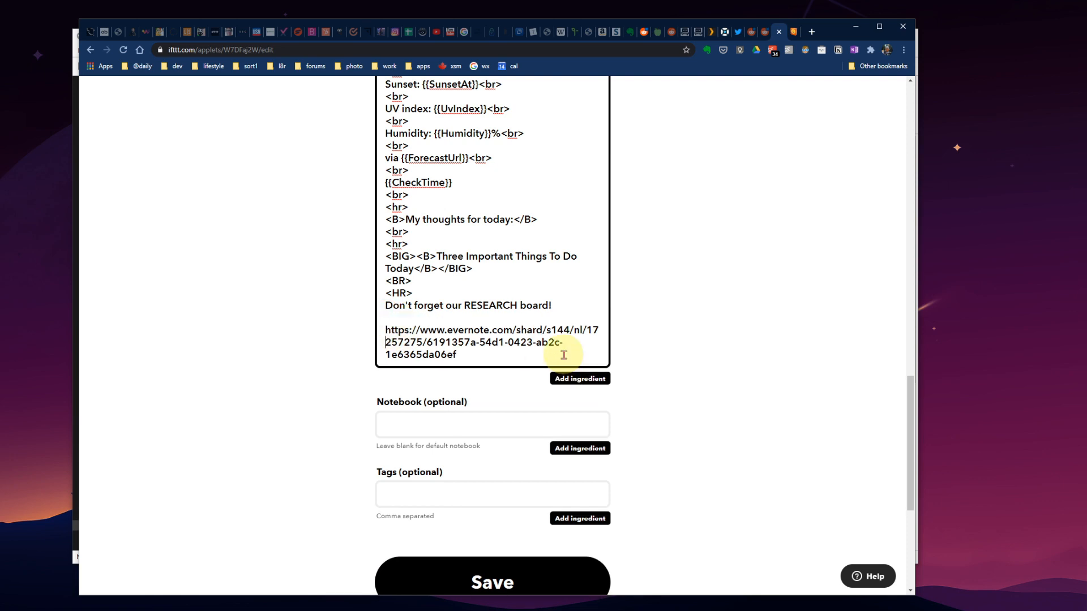
- Wrap "RESEARCH board!" in an HTML <a href> tag that points to the Research Board note link, closed with </a>
{"action": "left_click", "coordinate": [563, 354]}
{"action": "key", "text": "shift+Home"}
{"action": "key", "text": "shift+Up"}
{"action": "key", "text": "shift+Up"}
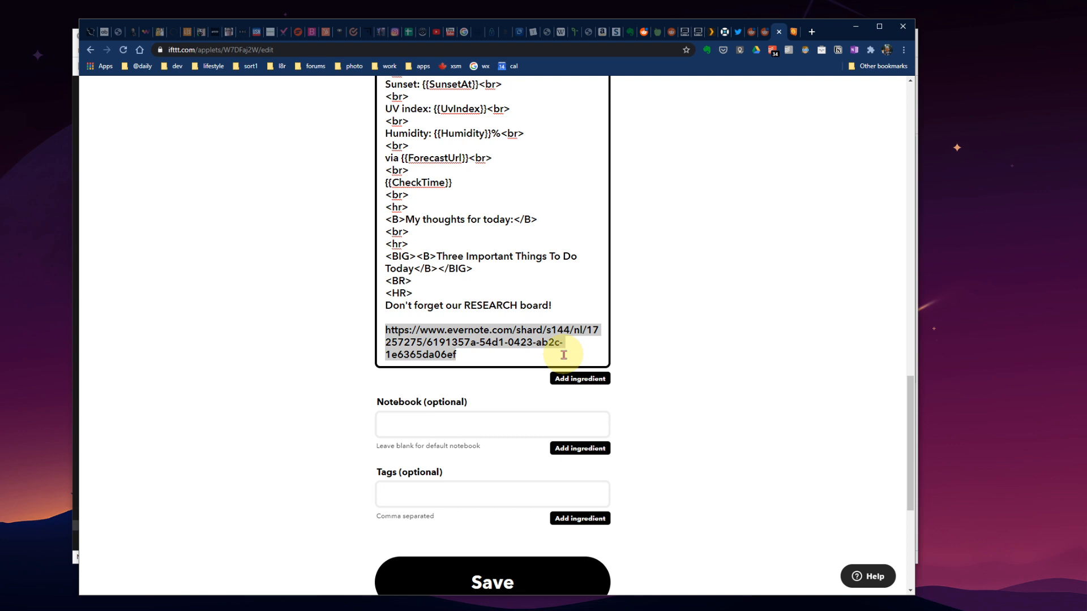
{"action": "key", "text": "Up"}
{"action": "key", "text": "Up"}
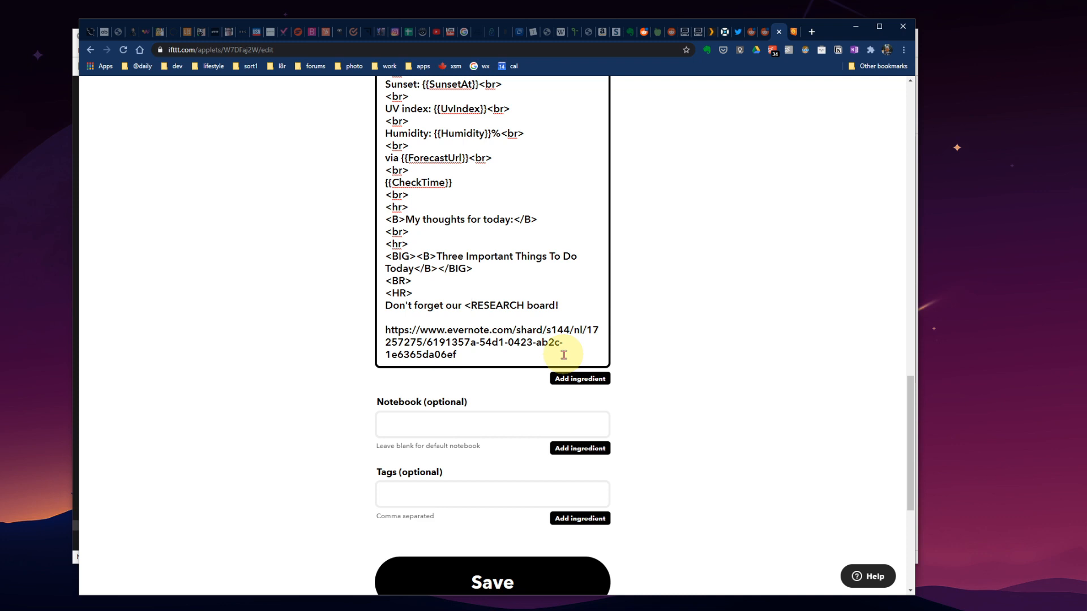
{"action": "type", "text": "a"}
{"action": "type", "text": " href"}
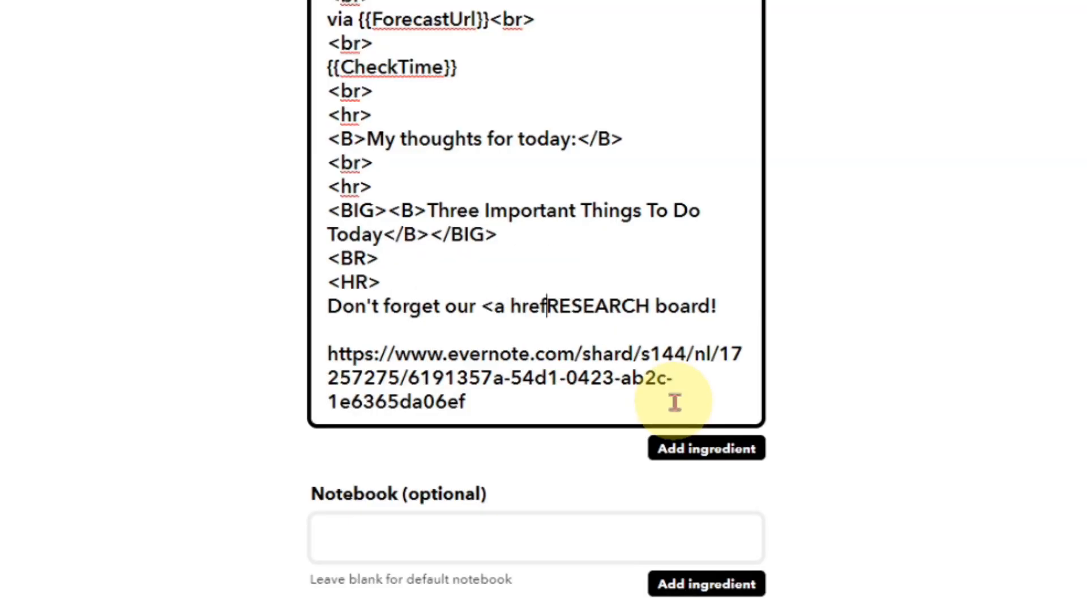
{"action": "type", "text": "=\""}
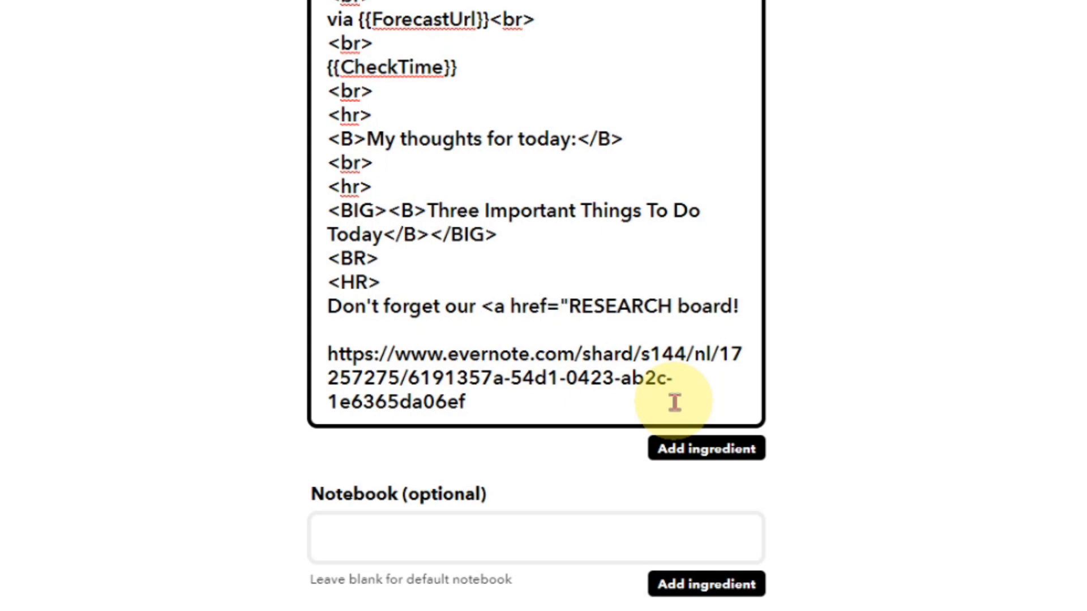
{"action": "key", "text": "ctrl+v"}
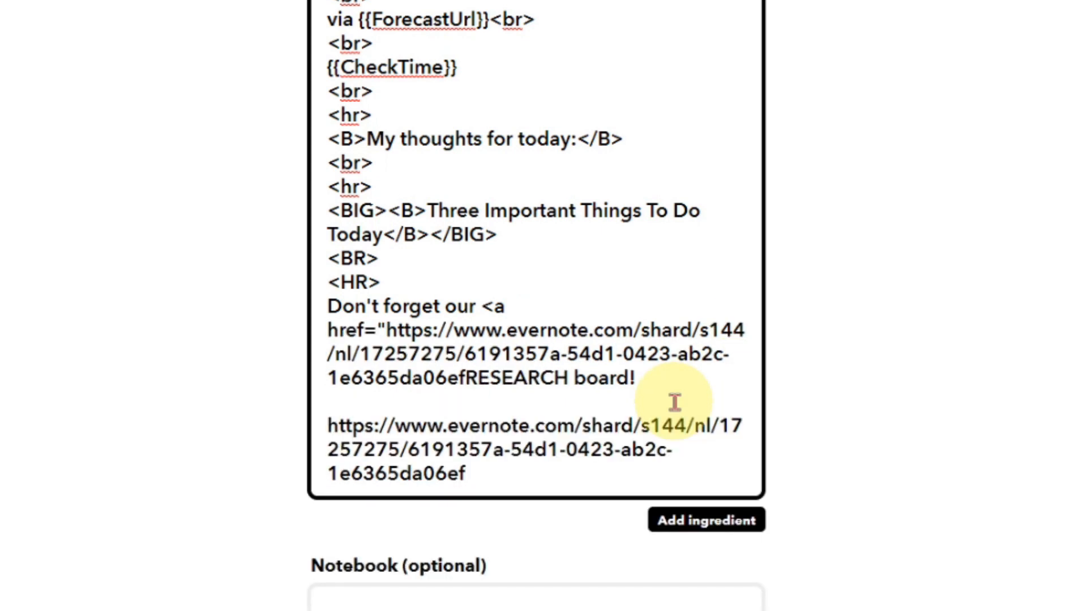
{"action": "type", "text": "\""}
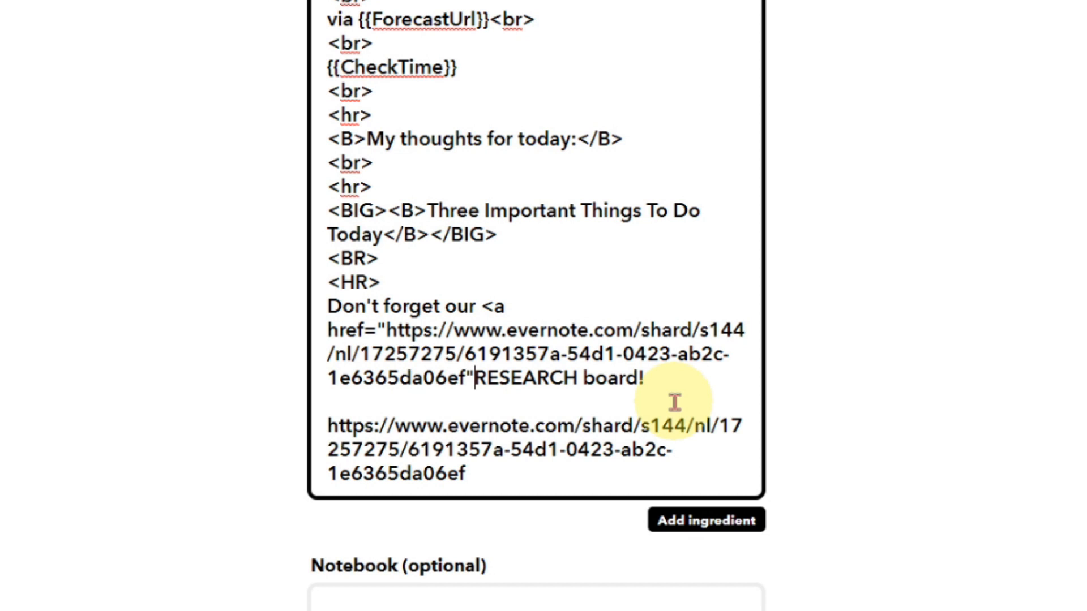
{"action": "type", "text": ">"}
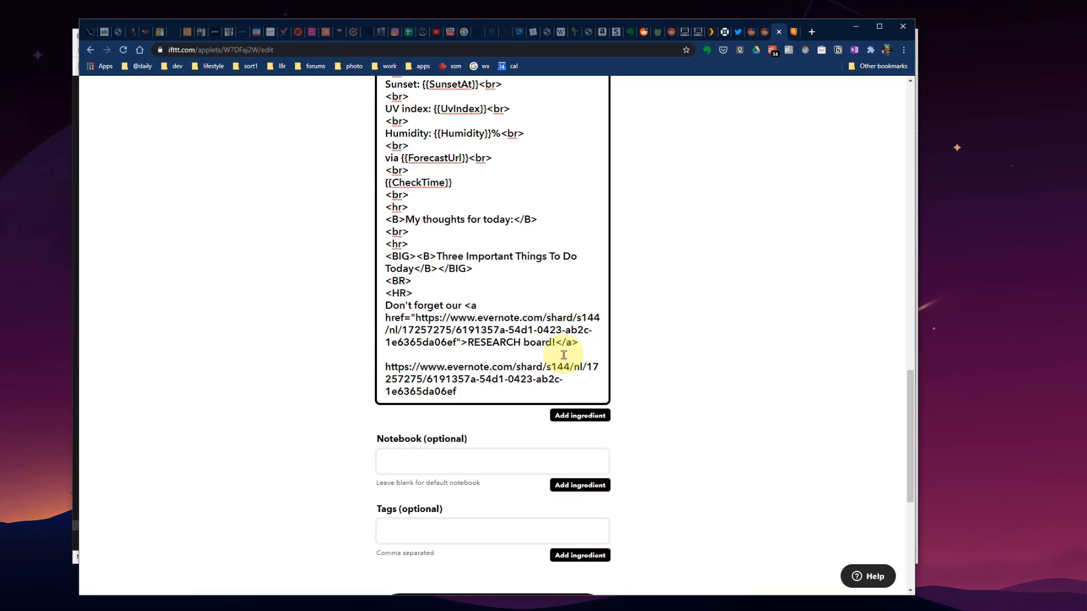
- Delete the bare Evernote link left beneath the RESEARCH board anchor
{"action": "key", "text": "shift+Down"}
{"action": "key", "text": "shift+Down"}
{"action": "key", "text": "shift+Down"}
{"action": "key", "text": "shift+Down"}
{"action": "key", "text": "Delete"}
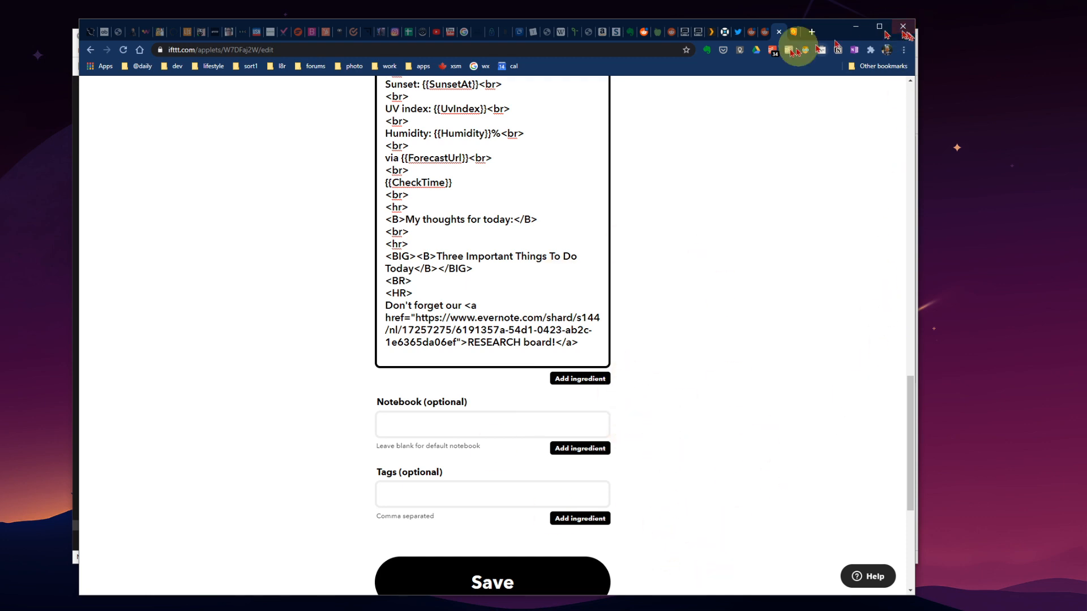
- Check the end of the 11:31AM journal note in Evernote Legacy, and return to the DEMO applet's settings in IFTTT
{"action": "scroll", "coordinate": [481, 294], "scroll_direction": "up", "scroll_amount": 6}
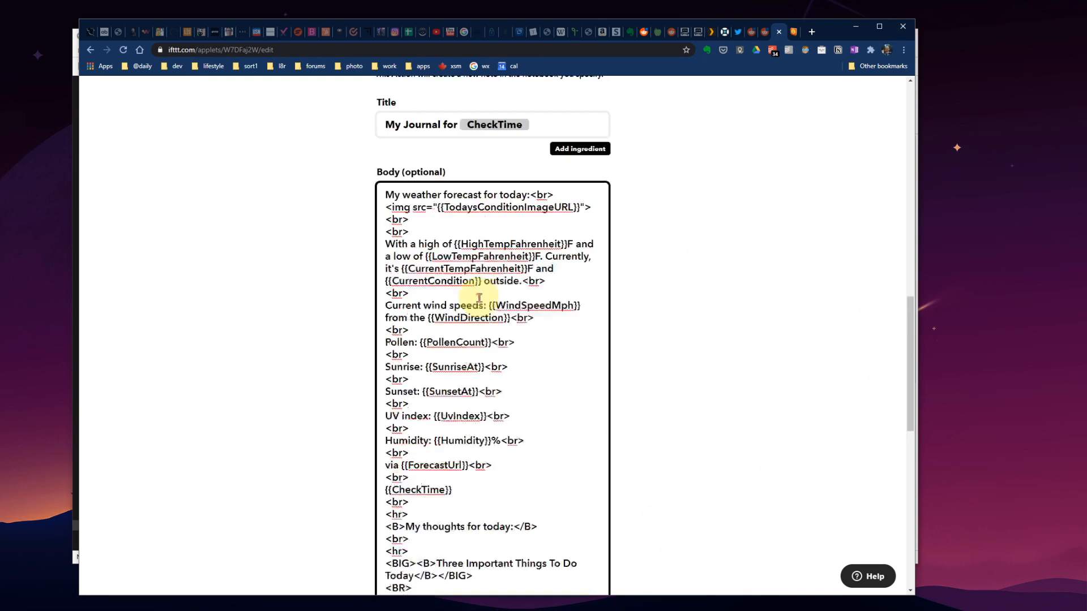
{"action": "scroll", "coordinate": [492, 260], "scroll_direction": "up", "scroll_amount": 3}
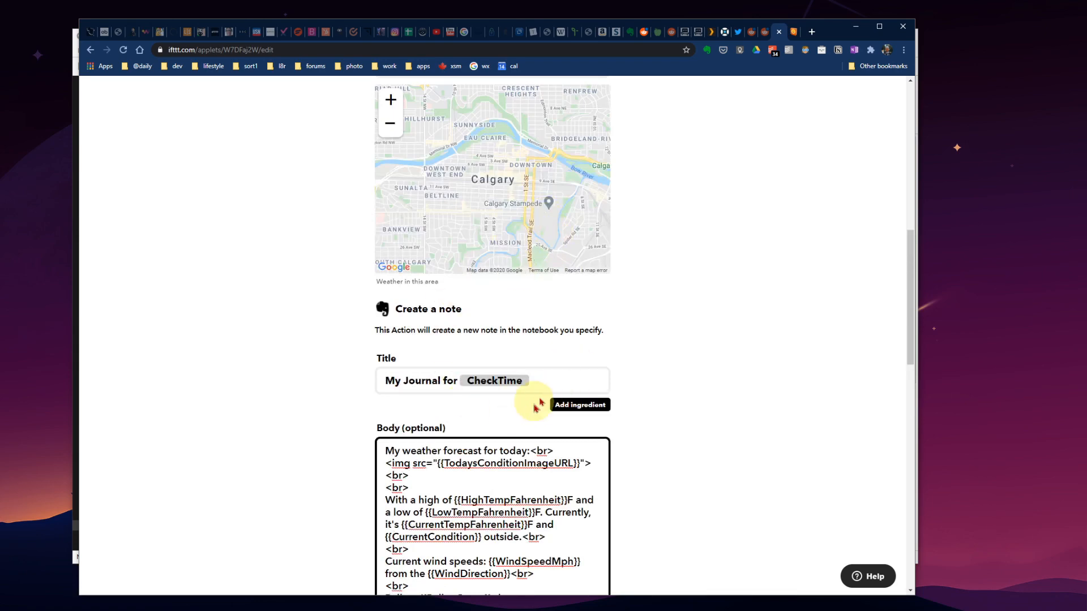
{"action": "scroll", "coordinate": [718, 317], "scroll_direction": "down", "scroll_amount": 6}
{"action": "scroll", "coordinate": [730, 304], "scroll_direction": "down", "scroll_amount": 8}
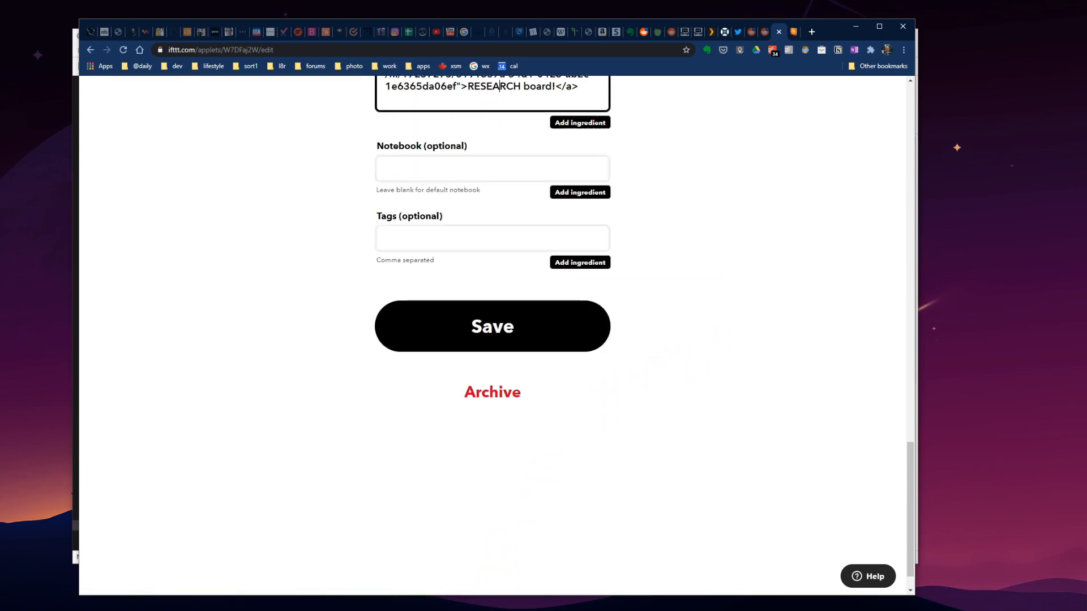
{"action": "key", "text": "alt+Tab"}
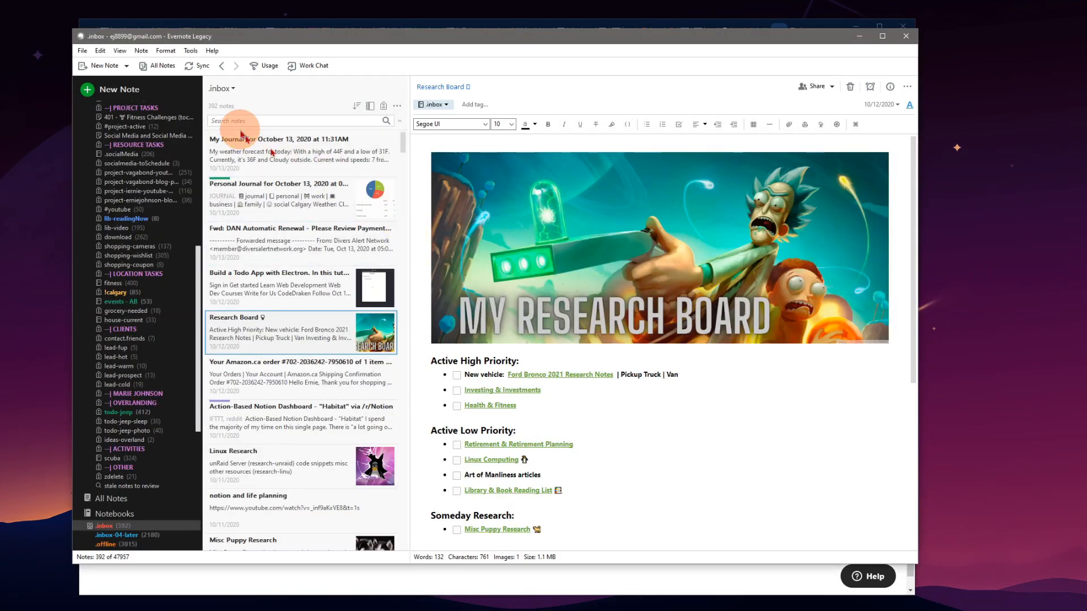
{"action": "left_click", "coordinate": [249, 150]}
{"action": "left_click", "coordinate": [493, 473]}
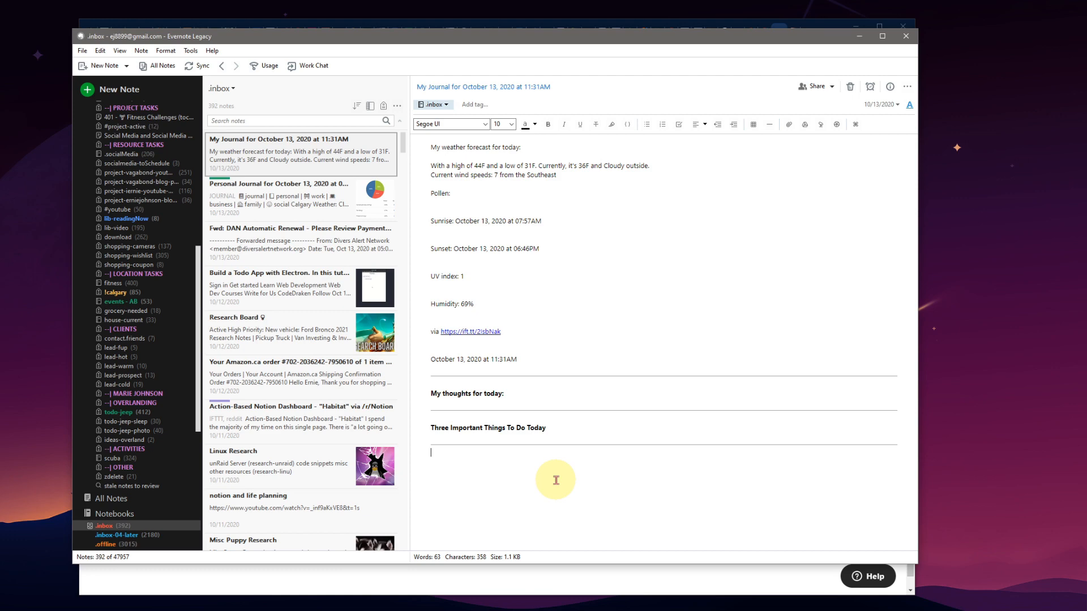
{"action": "left_click", "coordinate": [553, 582]}
- Set the weather report trigger's time of day to 12PM and 15 Minutes, and save the applet
{"action": "scroll", "coordinate": [629, 345], "scroll_direction": "up", "scroll_amount": 15}
{"action": "scroll", "coordinate": [626, 347], "scroll_direction": "up", "scroll_amount": 5}
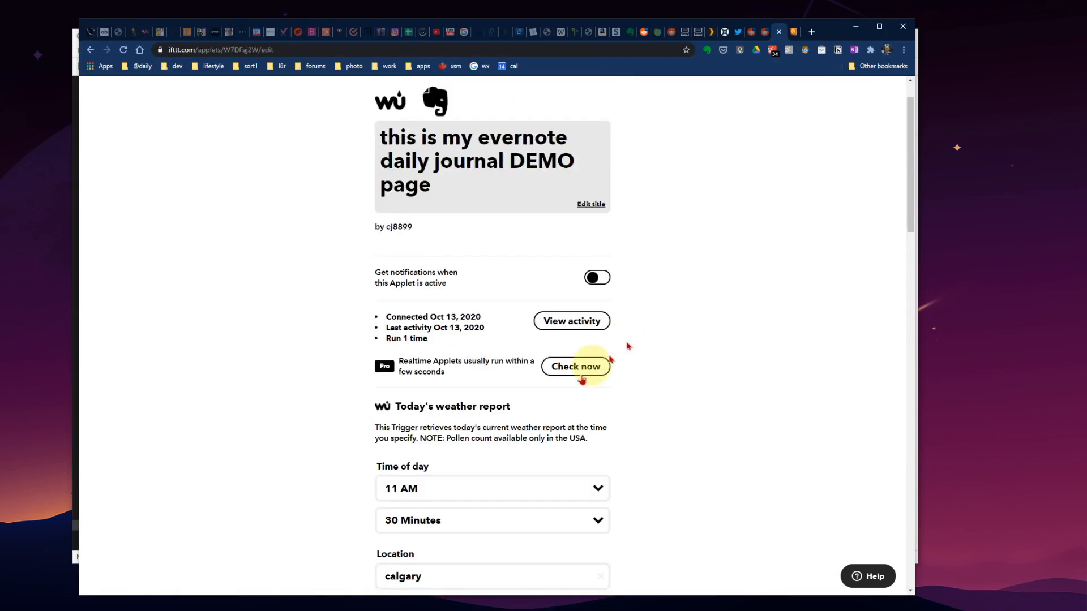
{"action": "scroll", "coordinate": [504, 456], "scroll_direction": "down", "scroll_amount": 3}
{"action": "left_click", "coordinate": [455, 373]}
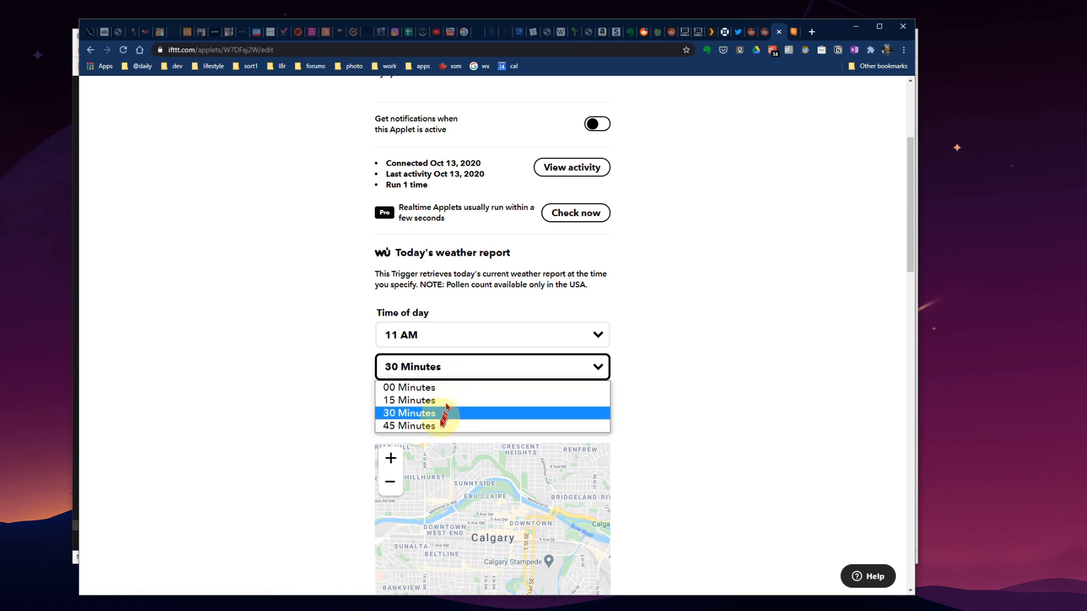
{"action": "left_click", "coordinate": [442, 388]}
{"action": "left_click", "coordinate": [433, 340]}
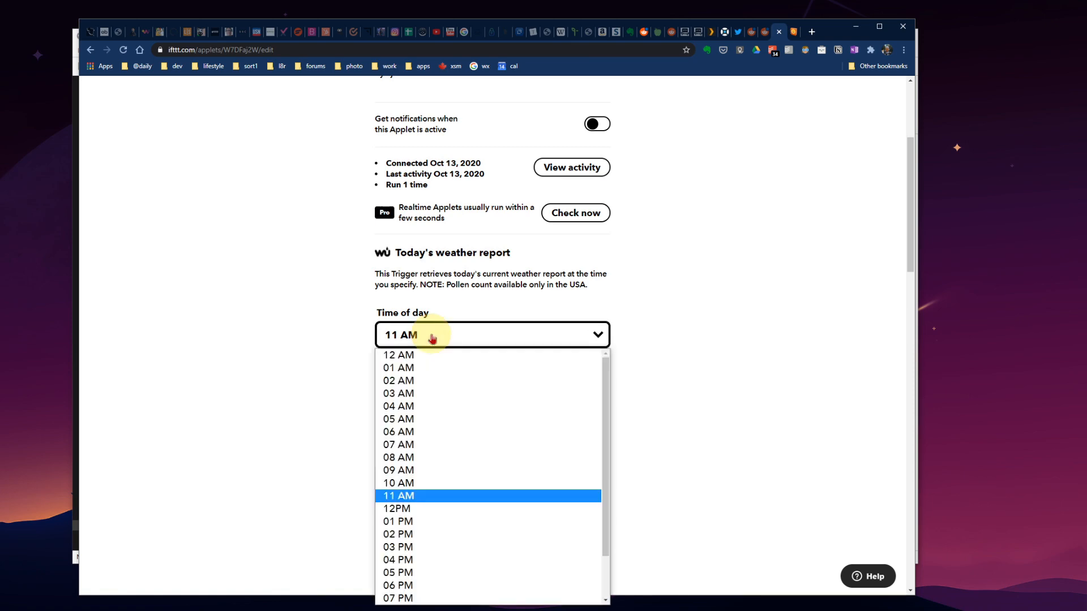
{"action": "left_click", "coordinate": [437, 355]}
{"action": "scroll", "coordinate": [656, 422], "scroll_direction": "down", "scroll_amount": 6}
{"action": "scroll", "coordinate": [656, 421], "scroll_direction": "down", "scroll_amount": 10}
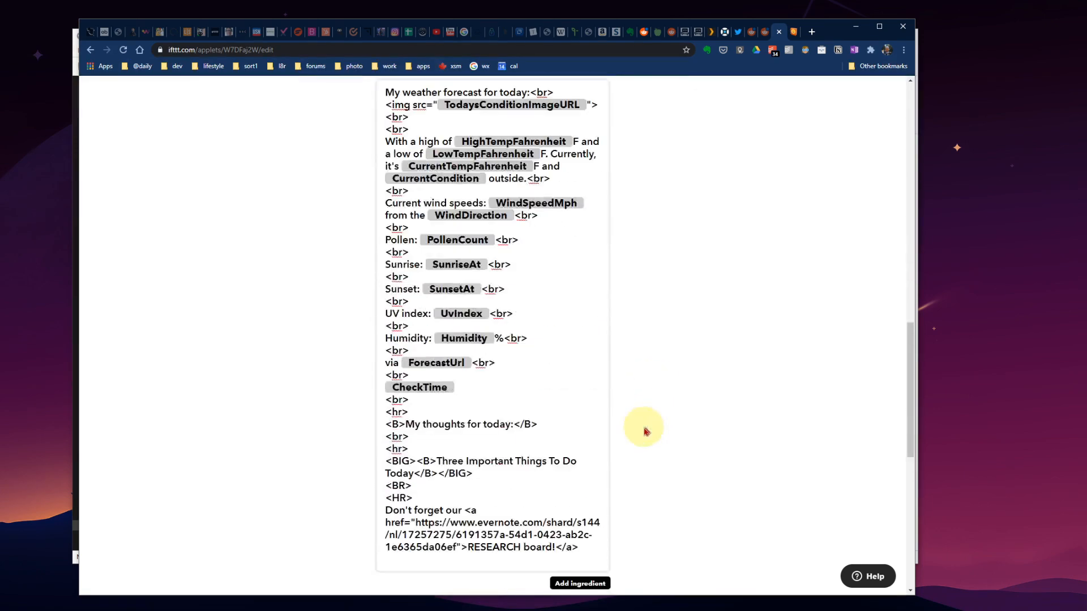
{"action": "left_click", "coordinate": [507, 445]}
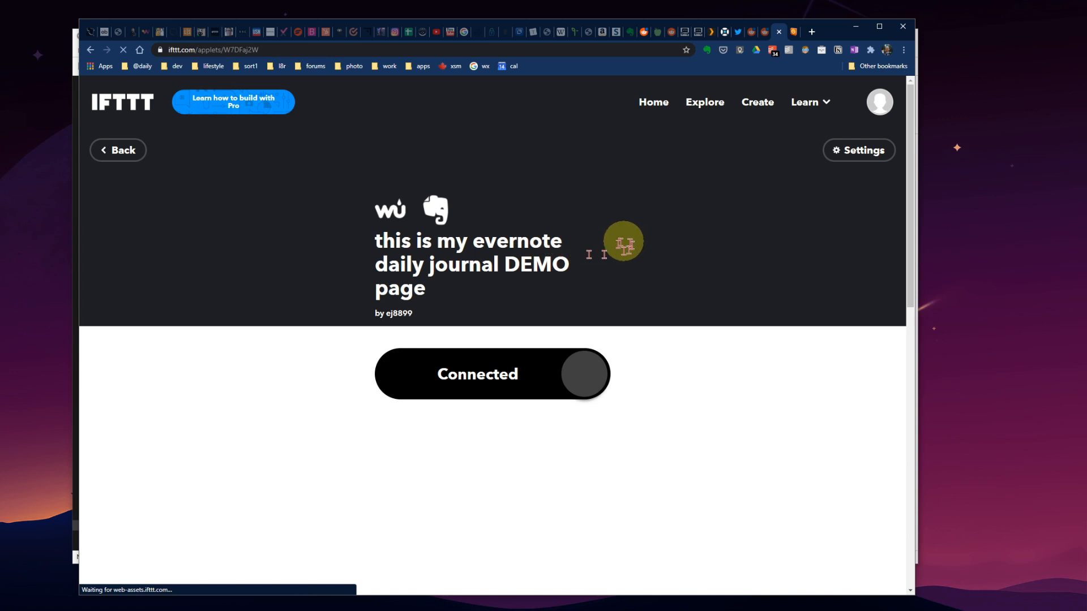
- Reopen the DEMO applet's settings in IFTTT and review the RESEARCH board link at the end of the note body
{"action": "scroll", "coordinate": [600, 260], "scroll_direction": "down", "scroll_amount": 10}
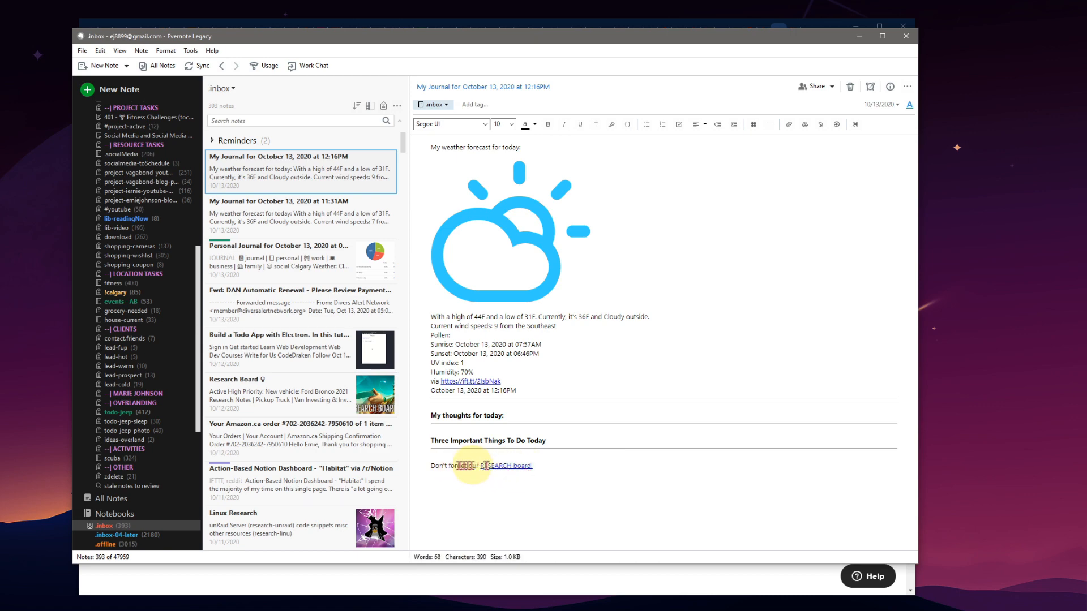
{"action": "key", "text": "alt+Tab"}
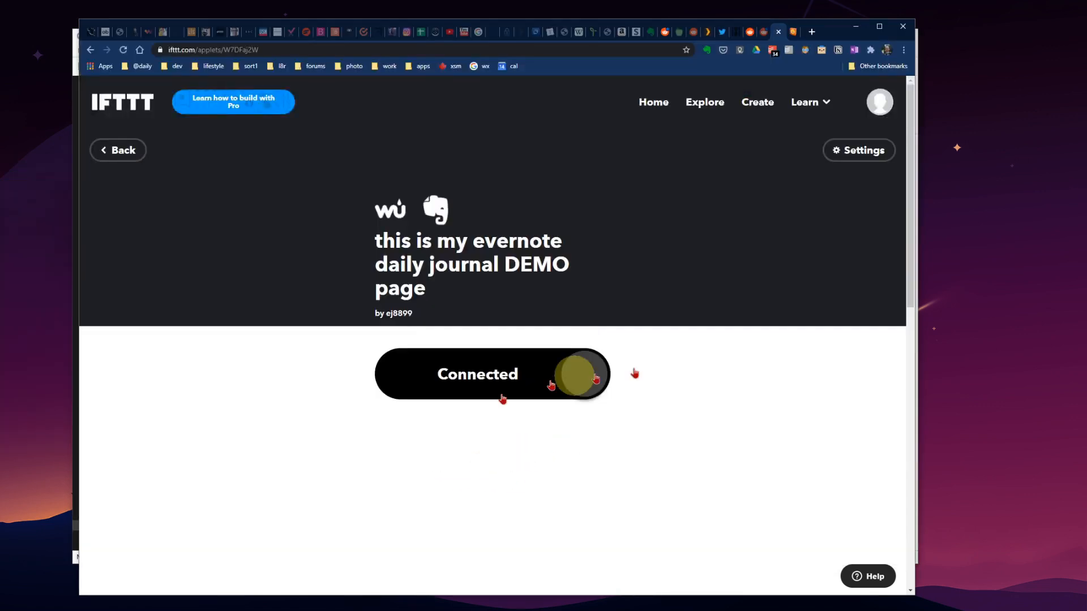
{"action": "left_click", "coordinate": [847, 151]}
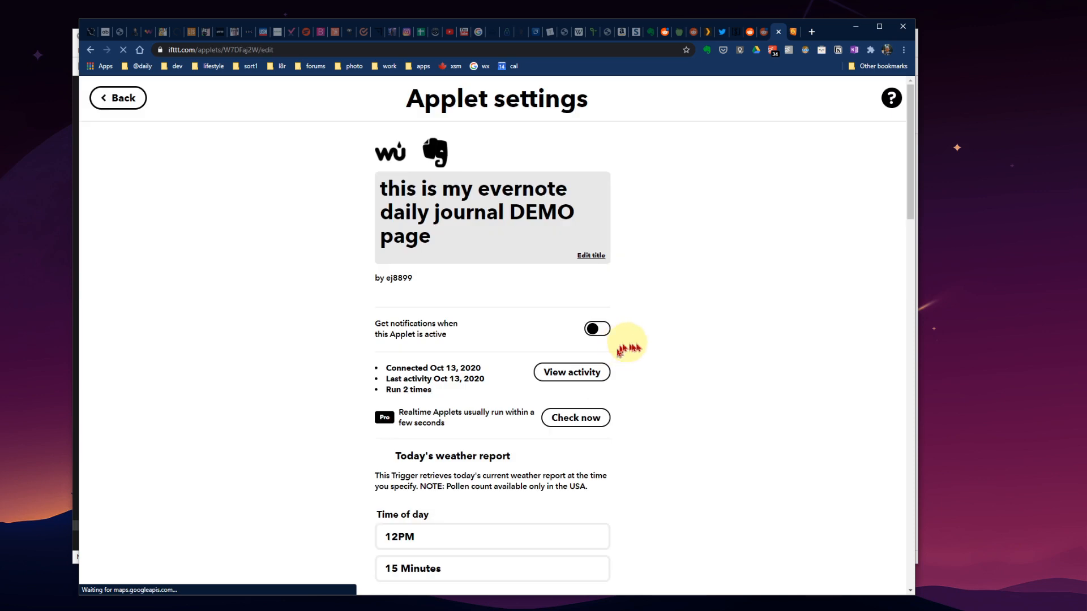
{"action": "scroll", "coordinate": [494, 382], "scroll_direction": "down", "scroll_amount": 6}
{"action": "scroll", "coordinate": [494, 382], "scroll_direction": "down", "scroll_amount": 15}
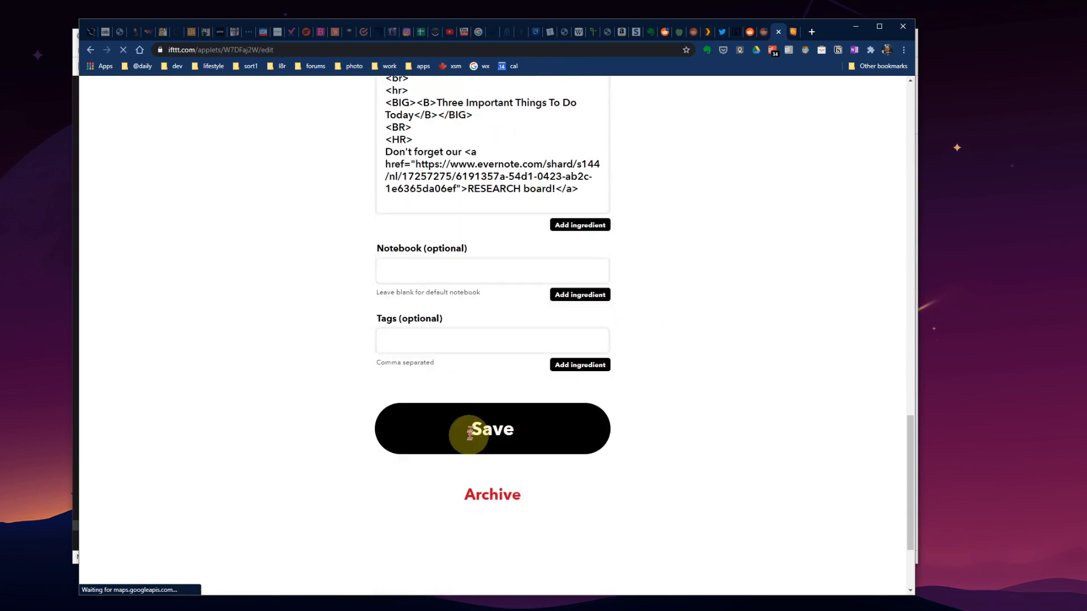
{"action": "scroll", "coordinate": [438, 234], "scroll_direction": "up", "scroll_amount": 1}
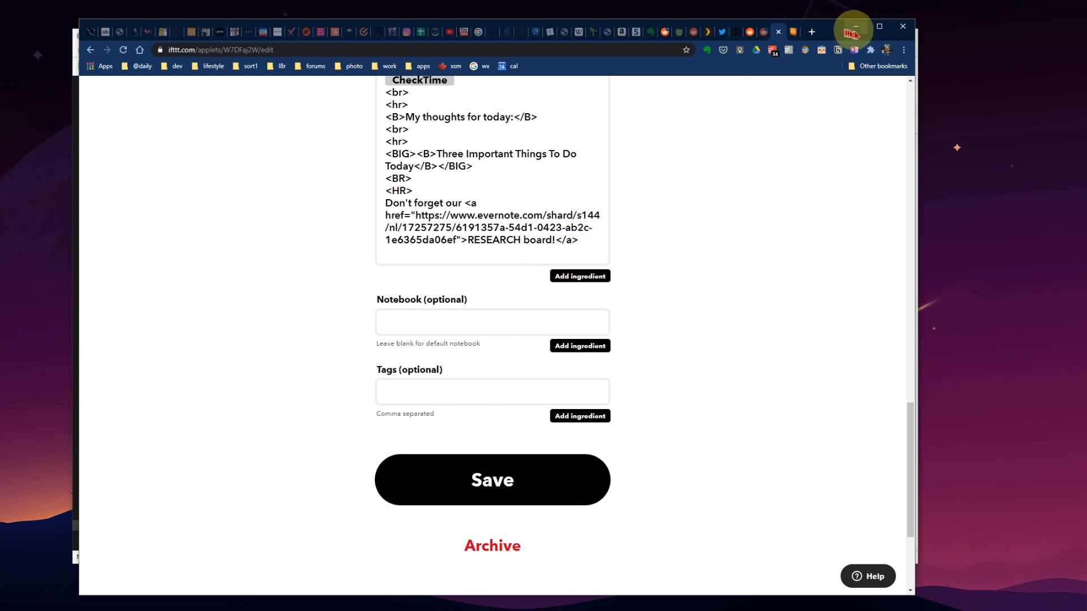
- Return to Evernote Legacy and follow the RESEARCH board link in the 12:16PM journal note
{"action": "left_click", "coordinate": [855, 28]}
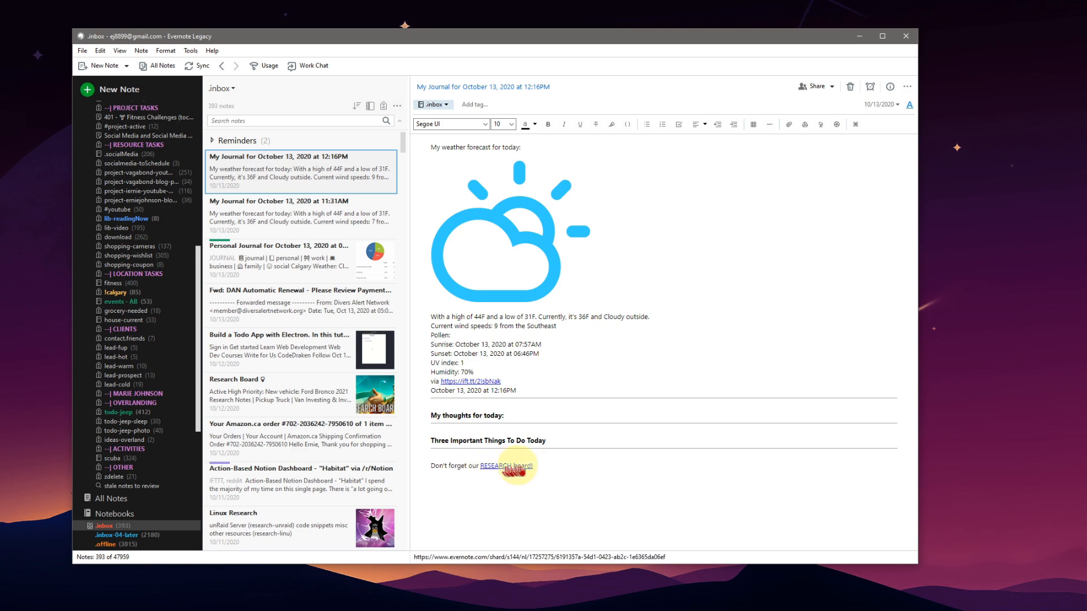
{"action": "left_click", "coordinate": [522, 467]}
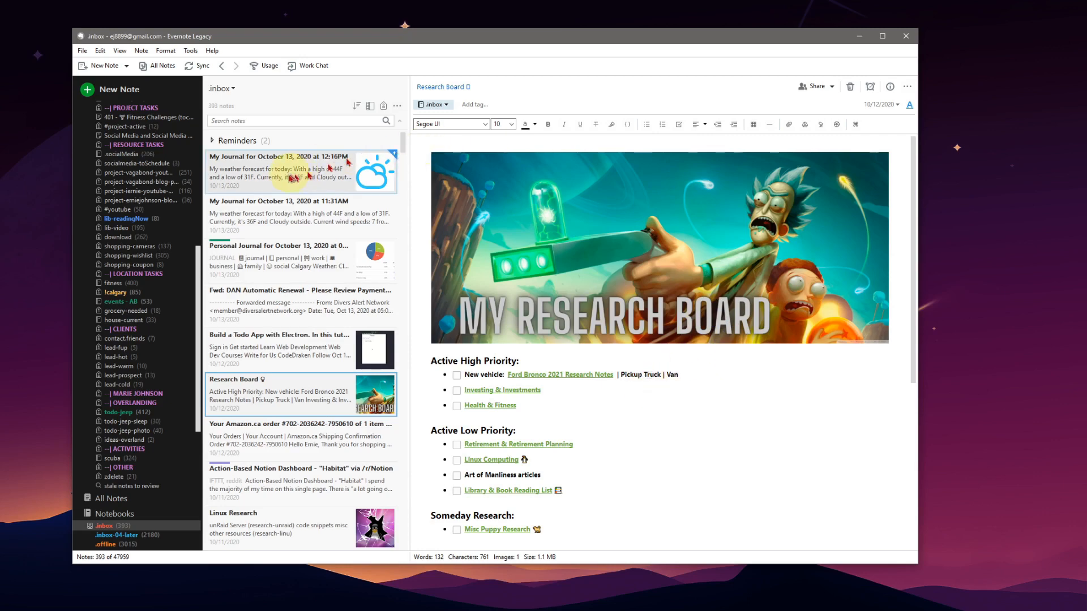
- Reopen the 12:16PM journal note, follow its RESEARCH board link once more, and return to the journal note
{"action": "left_click", "coordinate": [286, 178]}
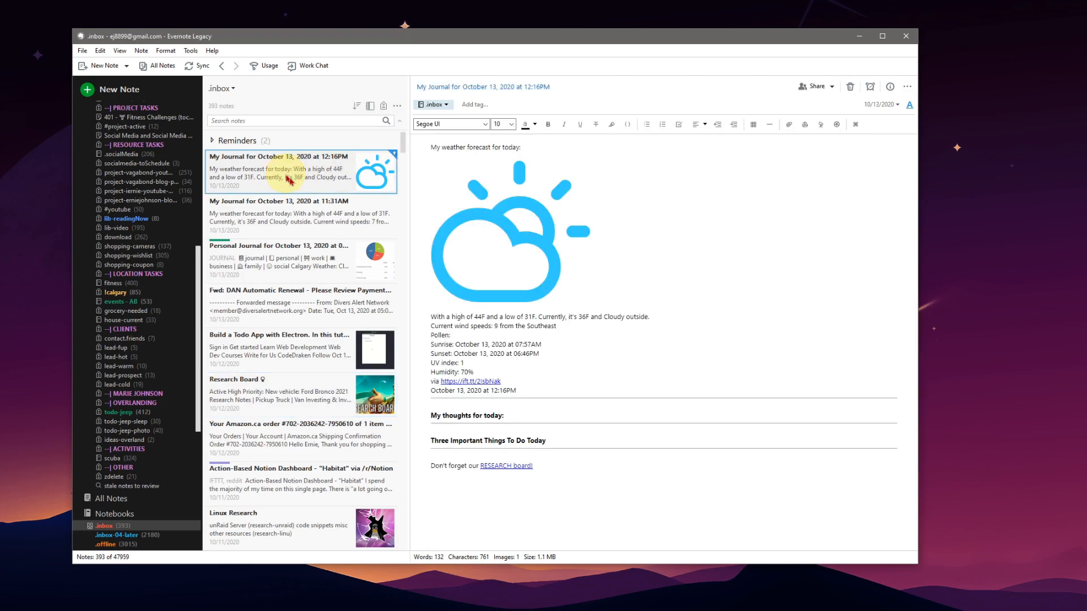
{"action": "left_click", "coordinate": [501, 467]}
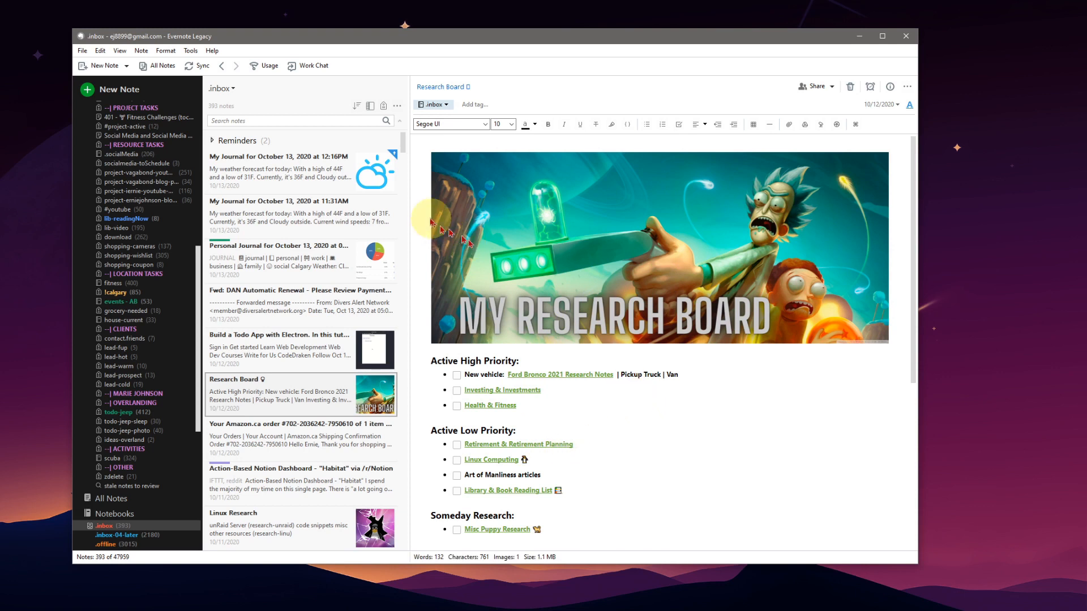
{"action": "left_click", "coordinate": [317, 161]}
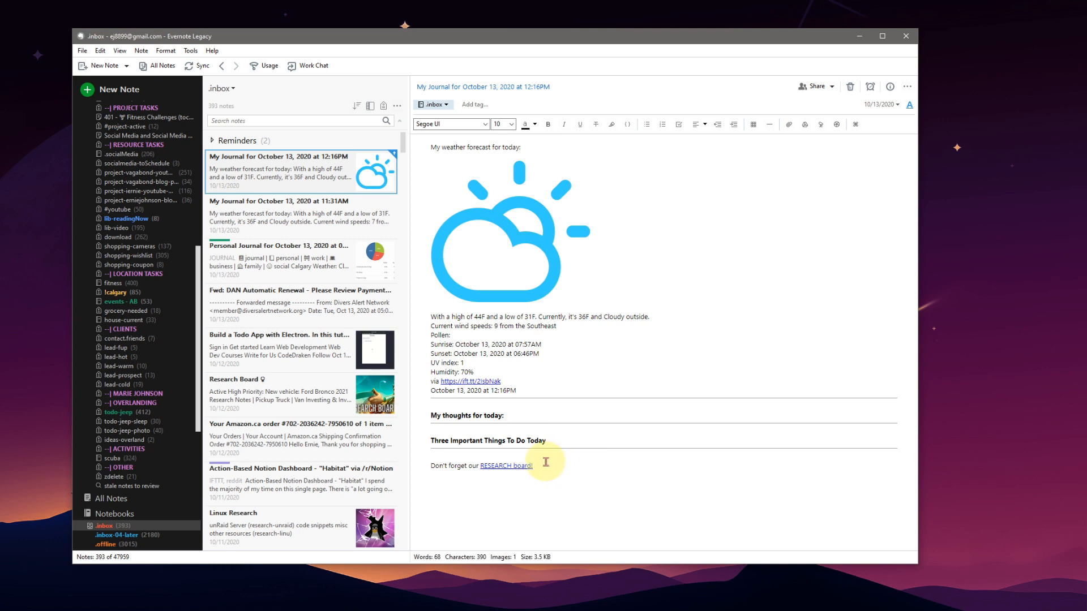
- Open the 05:00AM Personal Journal note, follow its Thought of Today link, and go back to the journal
{"action": "left_click", "coordinate": [315, 269]}
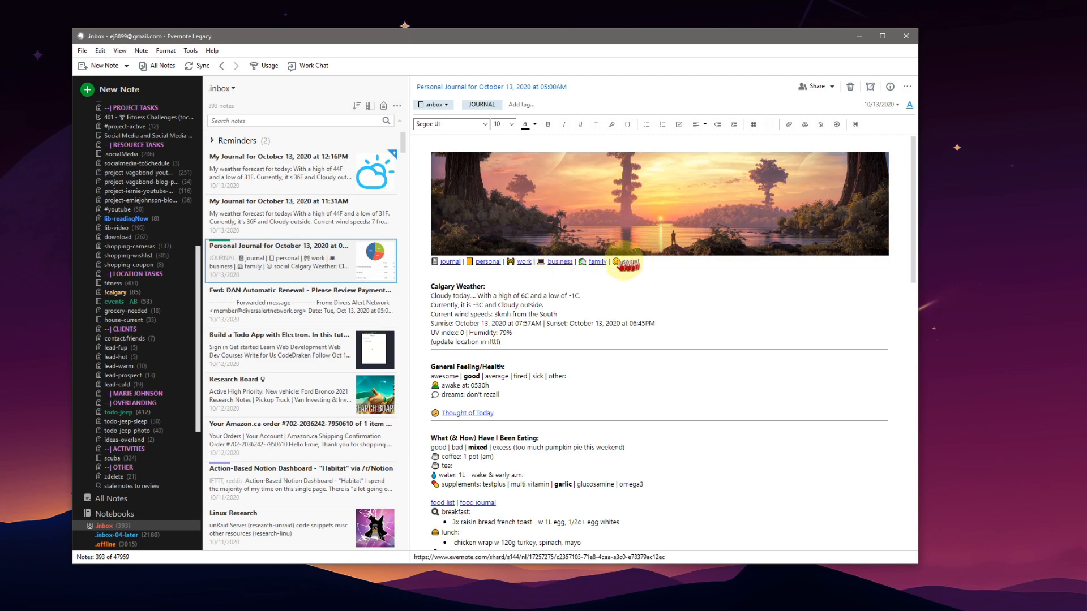
{"action": "scroll", "coordinate": [565, 328], "scroll_direction": "down", "scroll_amount": 3}
{"action": "left_click", "coordinate": [460, 311]}
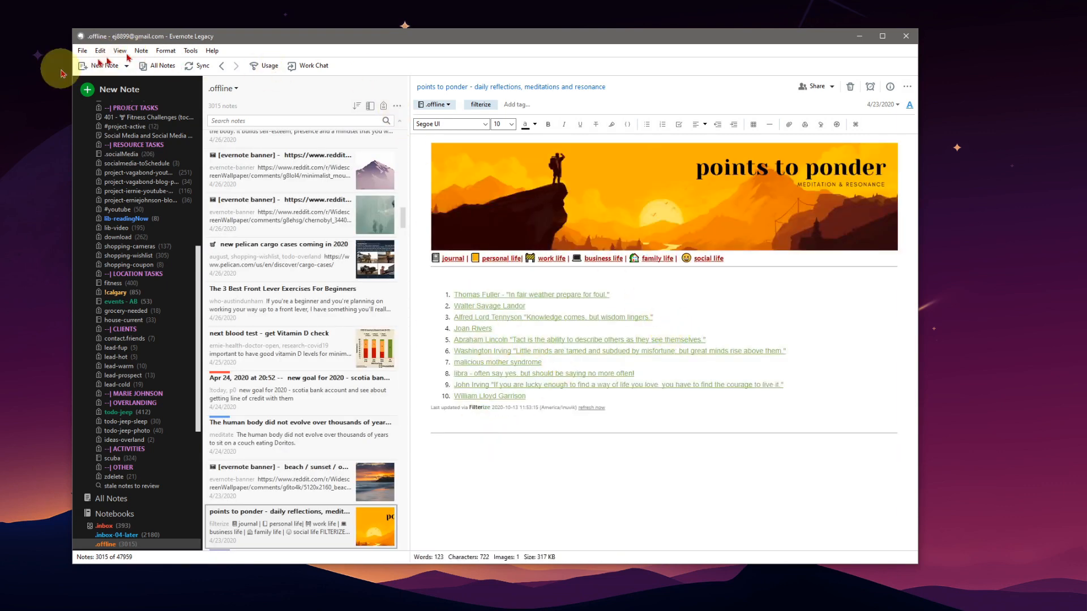
{"action": "left_click", "coordinate": [222, 67]}
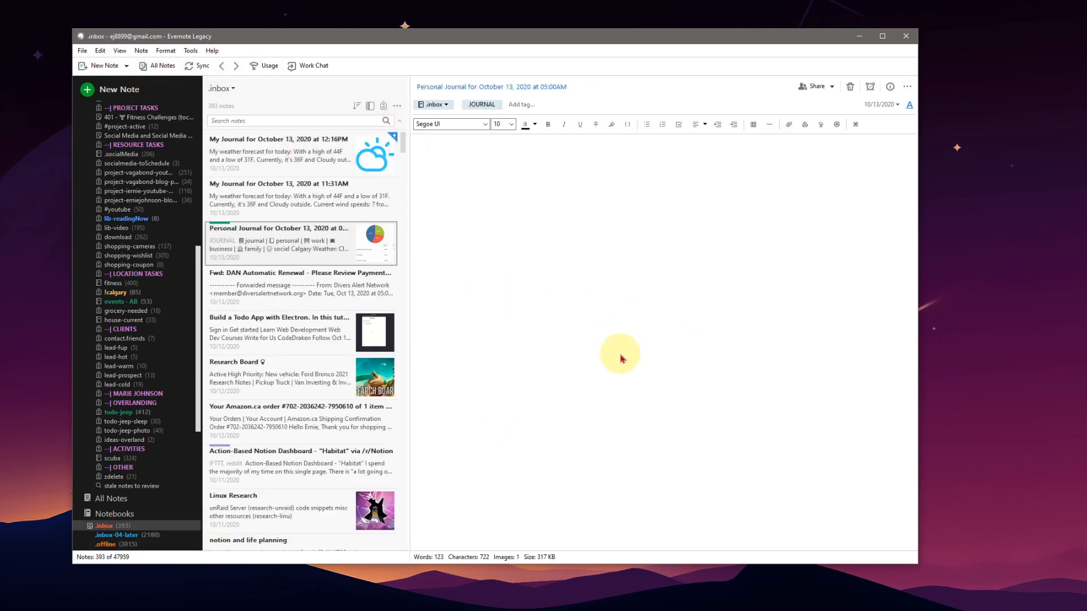
- Review the Personal Journal note from the eating section through Three Main Things, Other Notes and End of Day Close Out
{"action": "scroll", "coordinate": [620, 354], "scroll_direction": "down", "scroll_amount": 4}
{"action": "scroll", "coordinate": [621, 354], "scroll_direction": "down", "scroll_amount": 1}
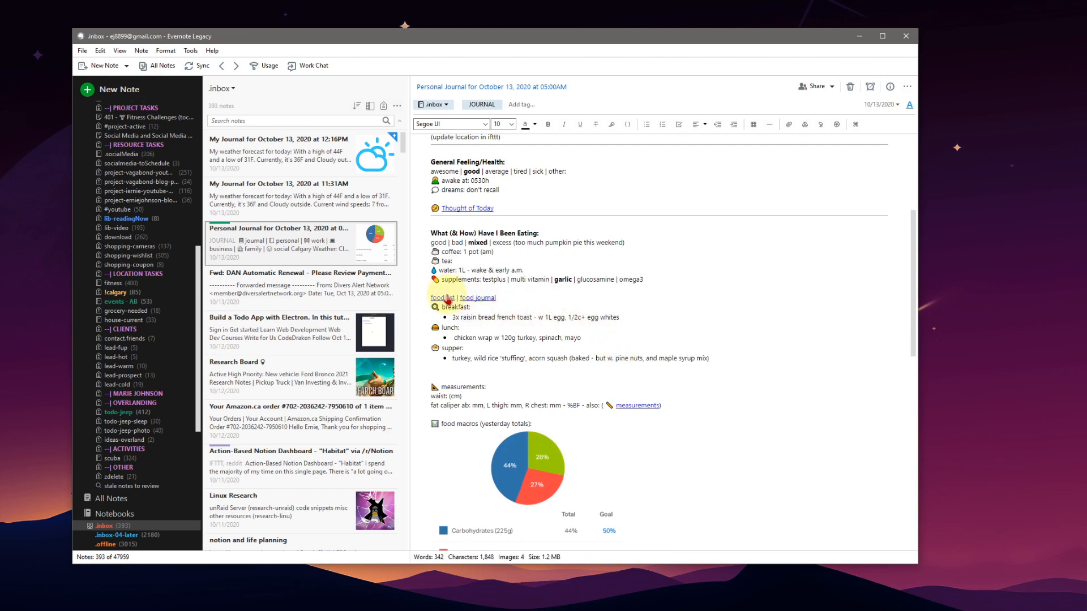
{"action": "scroll", "coordinate": [584, 342], "scroll_direction": "down", "scroll_amount": 1}
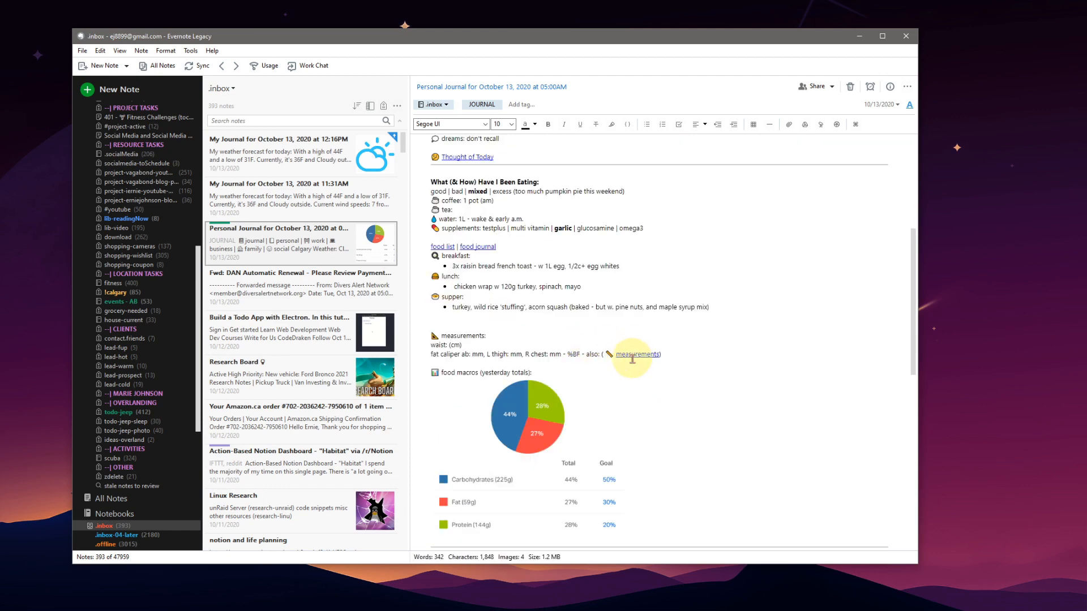
{"action": "scroll", "coordinate": [636, 362], "scroll_direction": "down", "scroll_amount": 6}
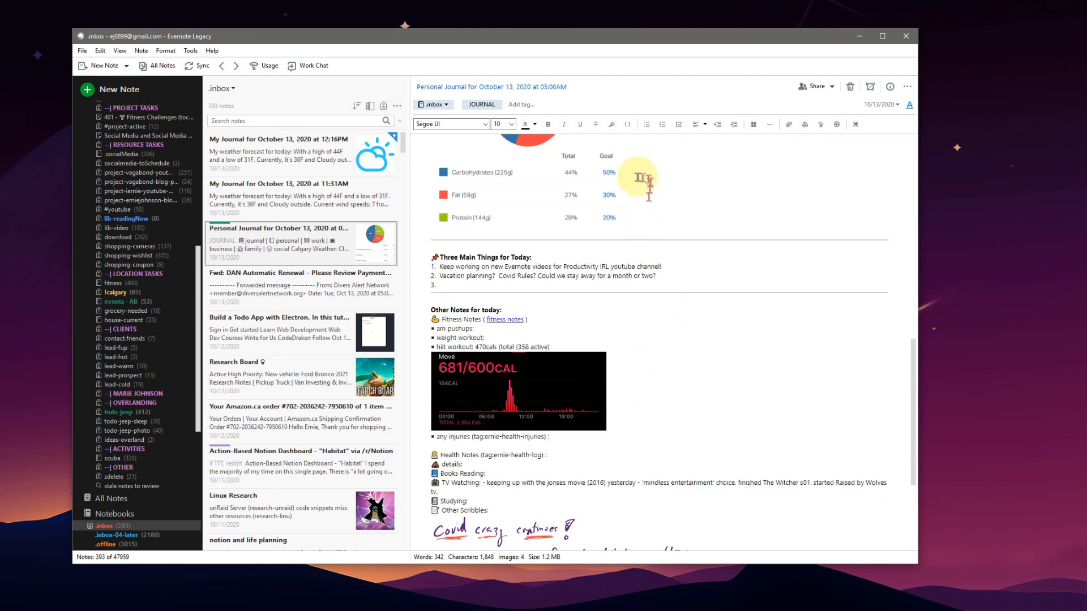
{"action": "scroll", "coordinate": [635, 237], "scroll_direction": "up", "scroll_amount": 4}
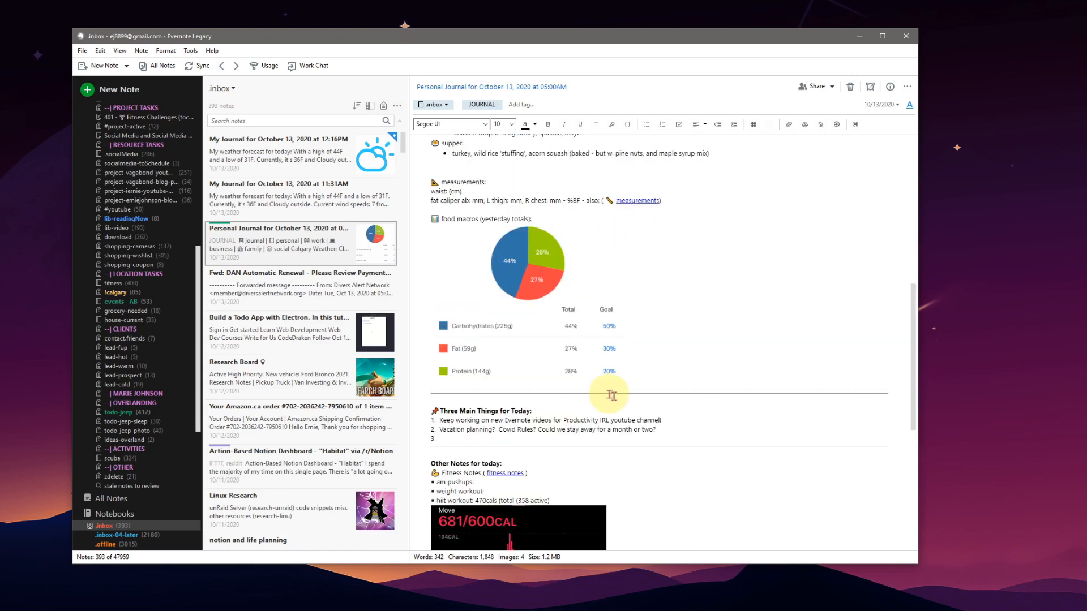
{"action": "scroll", "coordinate": [622, 362], "scroll_direction": "down", "scroll_amount": 4}
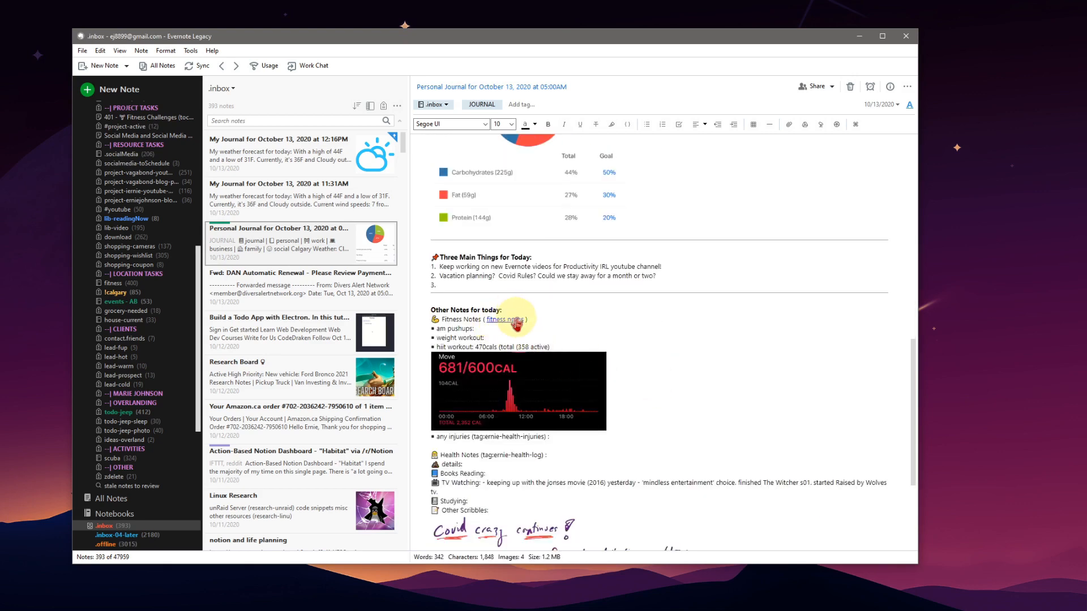
{"action": "scroll", "coordinate": [654, 373], "scroll_direction": "down", "scroll_amount": 3}
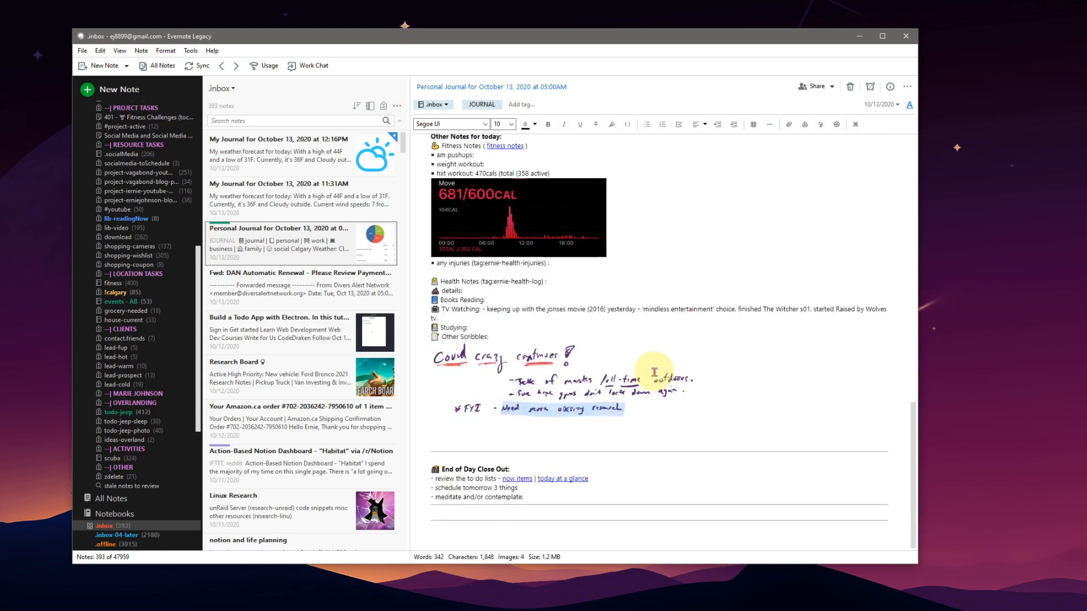
- Follow the now items link under End of Day Close Out, and return to that section of the Personal Journal note
{"action": "left_click", "coordinate": [524, 479]}
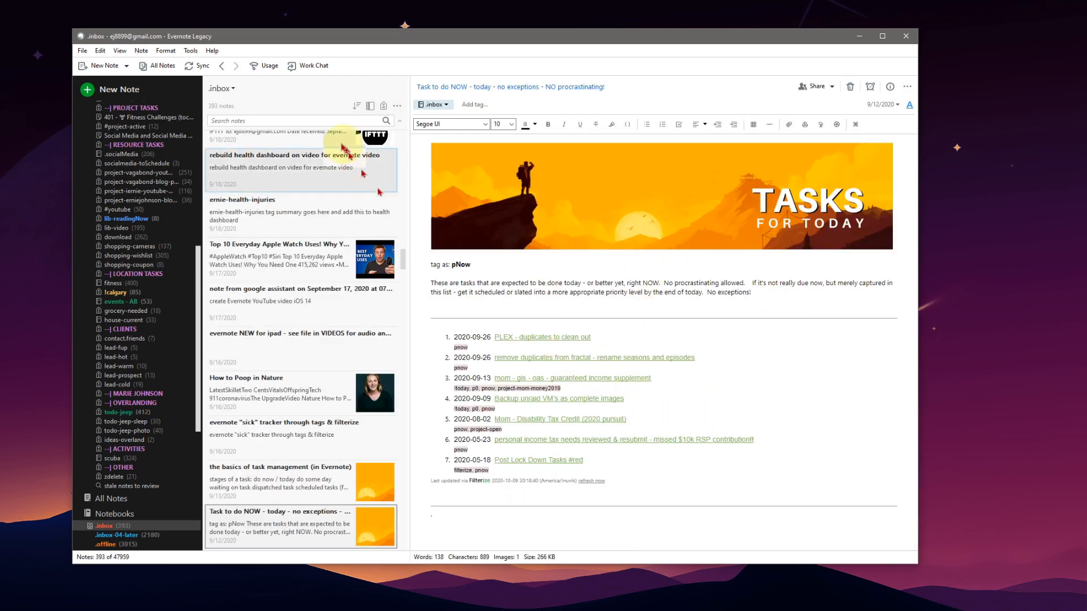
{"action": "left_click", "coordinate": [222, 67]}
{"action": "scroll", "coordinate": [623, 435], "scroll_direction": "down", "scroll_amount": 8}
{"action": "scroll", "coordinate": [519, 490], "scroll_direction": "down", "scroll_amount": 4}
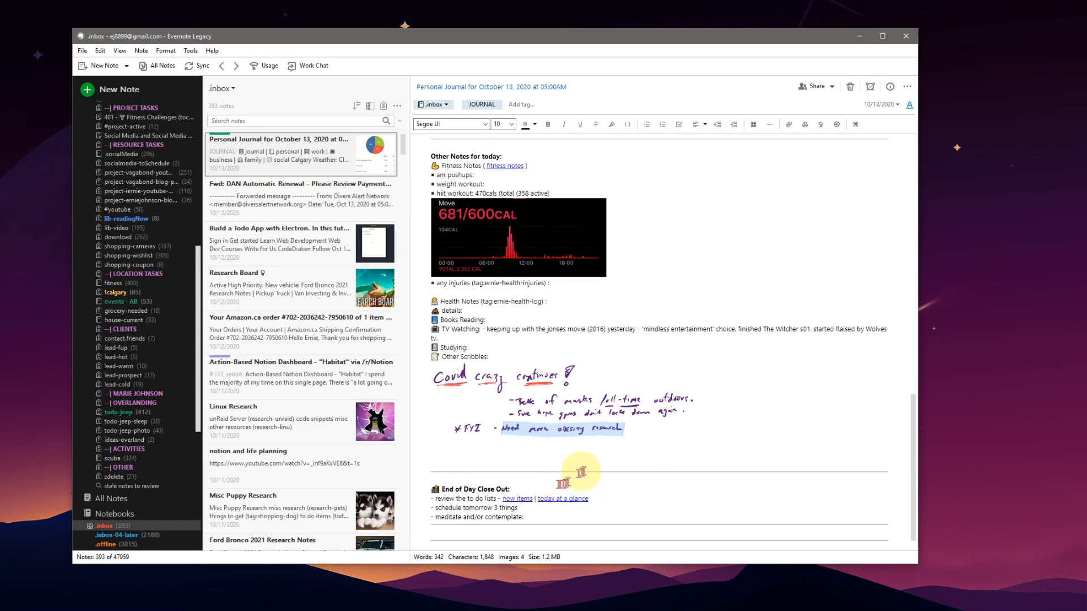
{"action": "scroll", "coordinate": [543, 481], "scroll_direction": "down", "scroll_amount": 1}
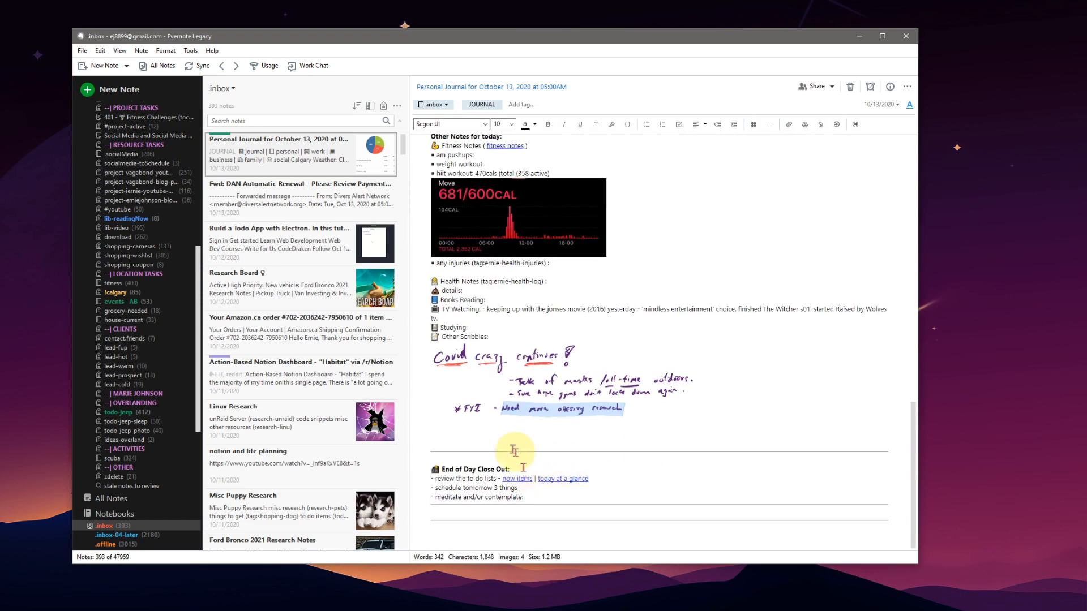
- Copy the Research Board note's link and paste it on a new line below the RESEARCH board link in IFTTT's note body
{"action": "left_click", "coordinate": [305, 288]}
{"action": "right_click", "coordinate": [306, 297]}
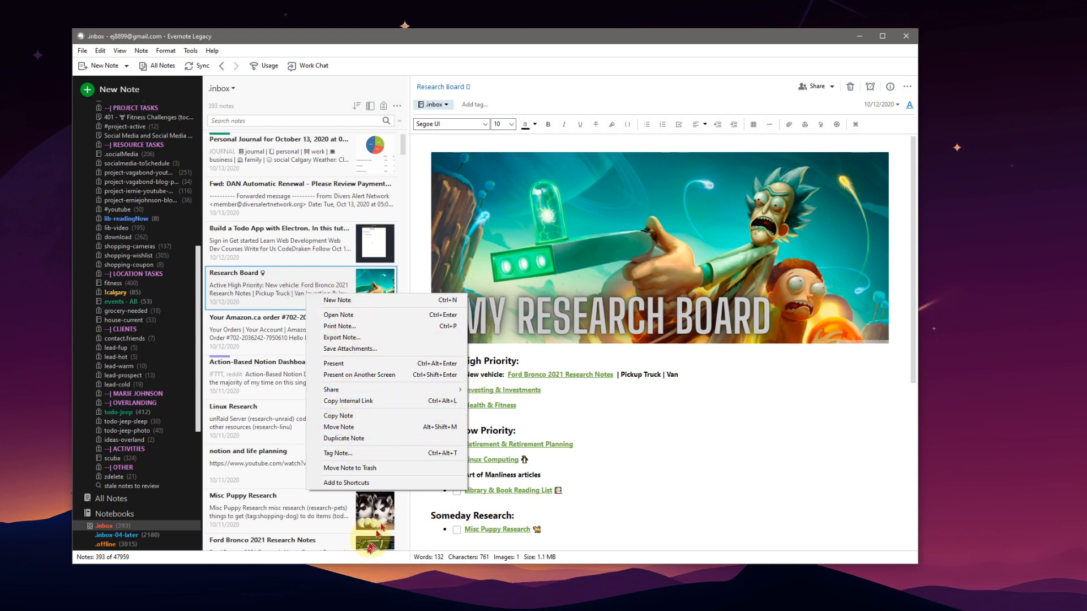
{"action": "key", "text": "alt+Tab"}
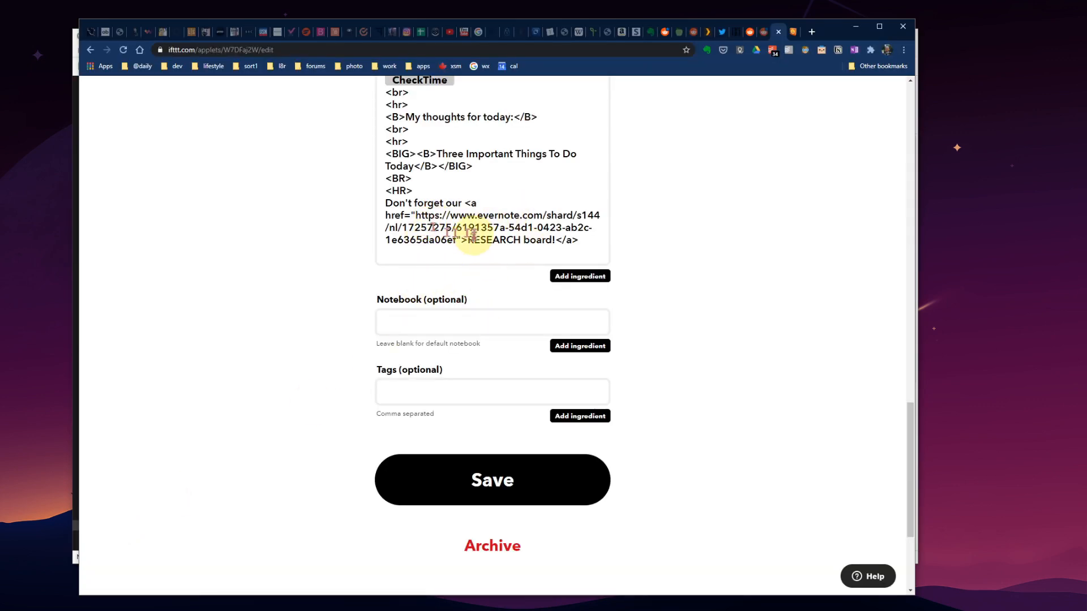
{"action": "left_click", "coordinate": [467, 255]}
{"action": "key", "text": "Return"}
{"action": "key", "text": "Return"}
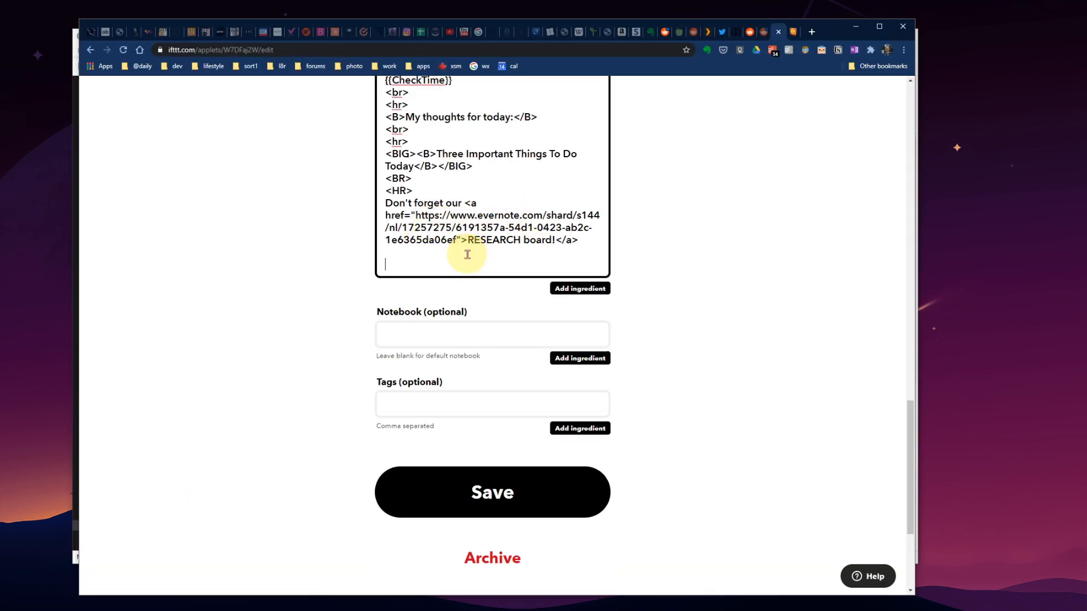
{"action": "right_click", "coordinate": [394, 282]}
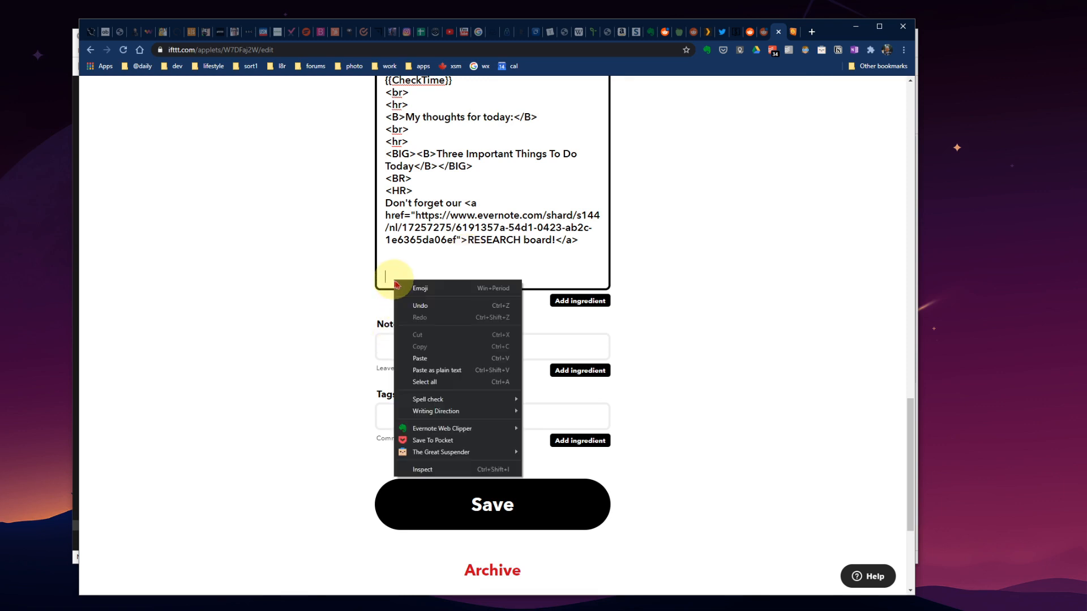
{"action": "left_click", "coordinate": [422, 359]}
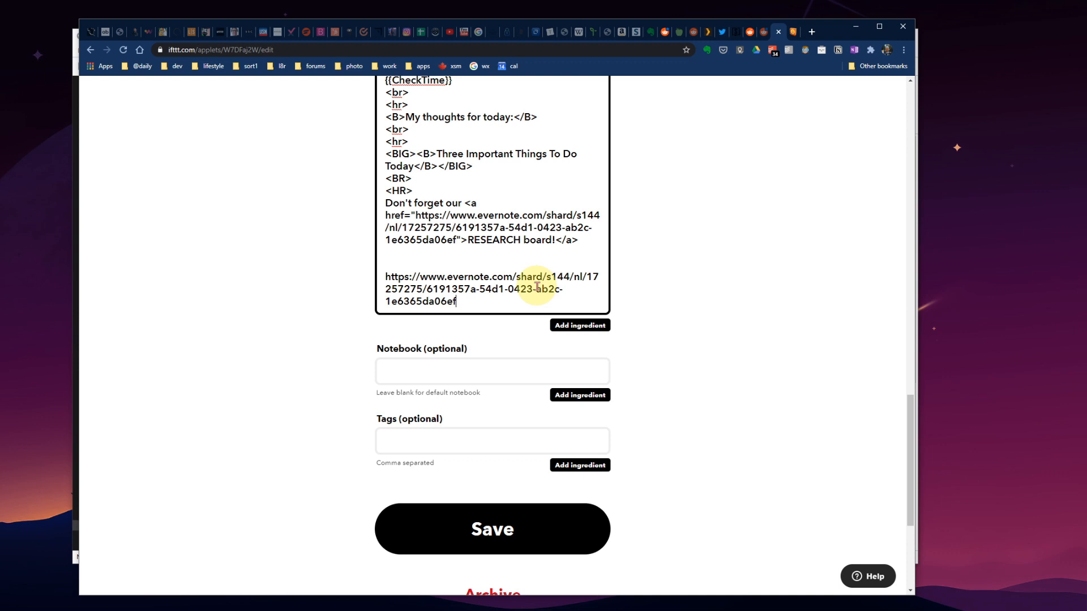
- Wrap the pasted note URL in an <a href="..."> tag with "this is the link text" as its text, closed with </a>
{"action": "type", "text": "<a"}
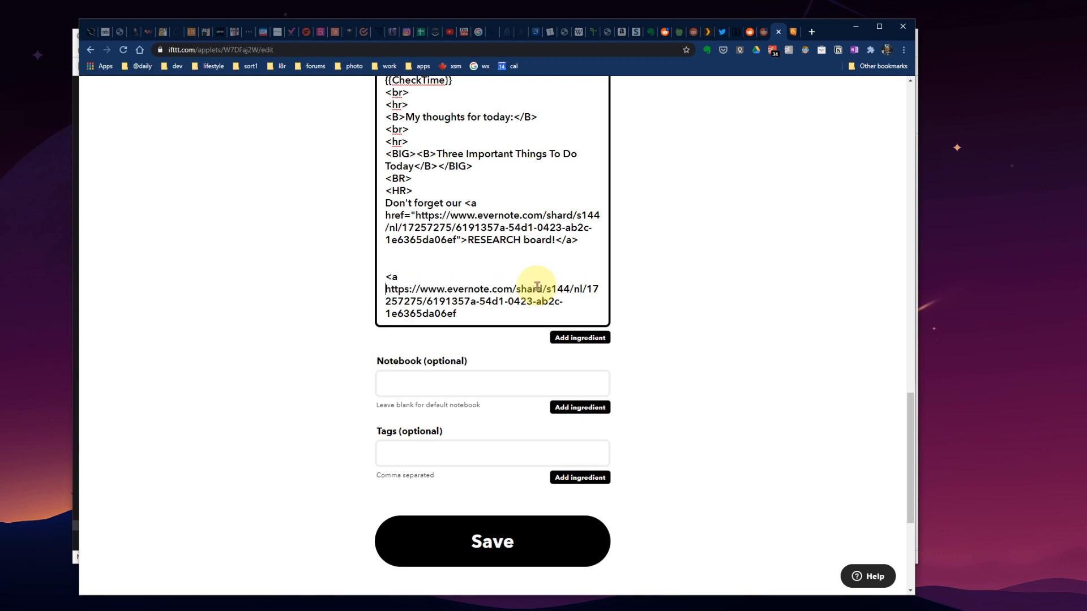
{"action": "type", "text": " href="}
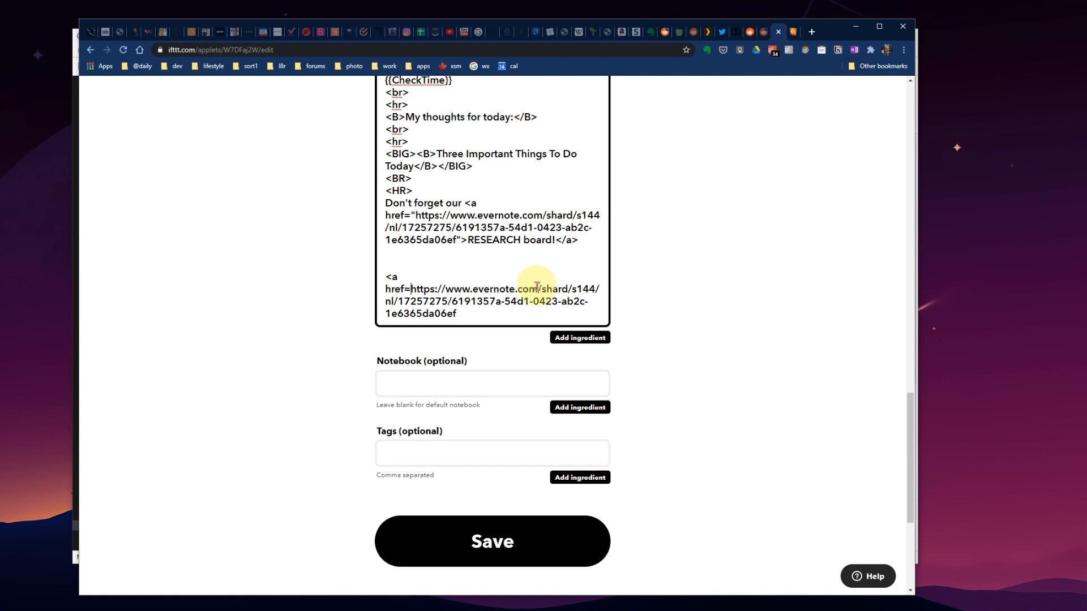
{"action": "type", "text": "\""}
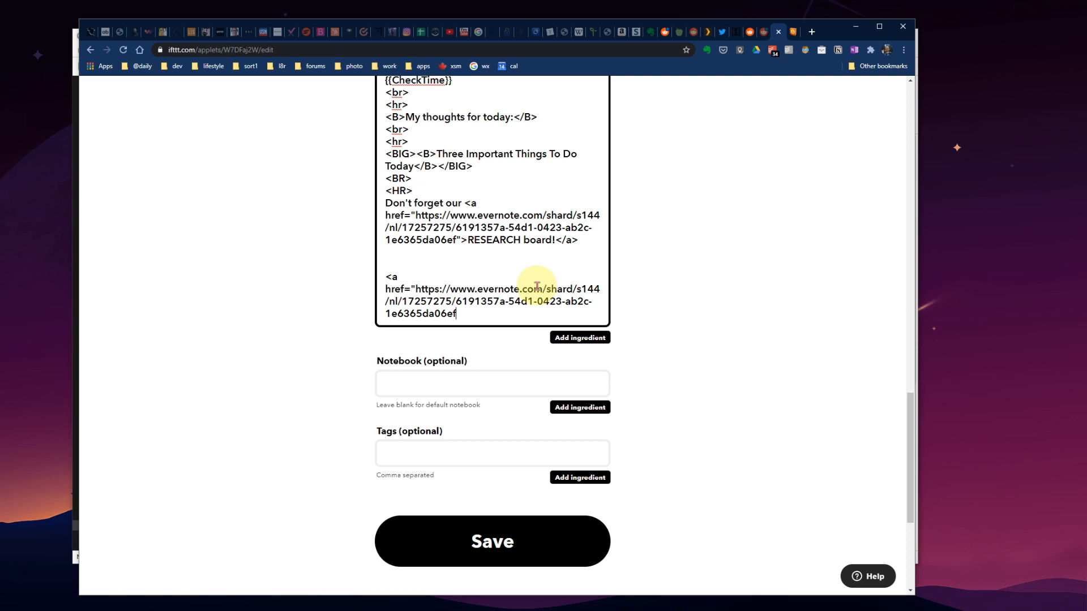
{"action": "double_click", "coordinate": [417, 301]}
{"action": "double_click", "coordinate": [480, 301]}
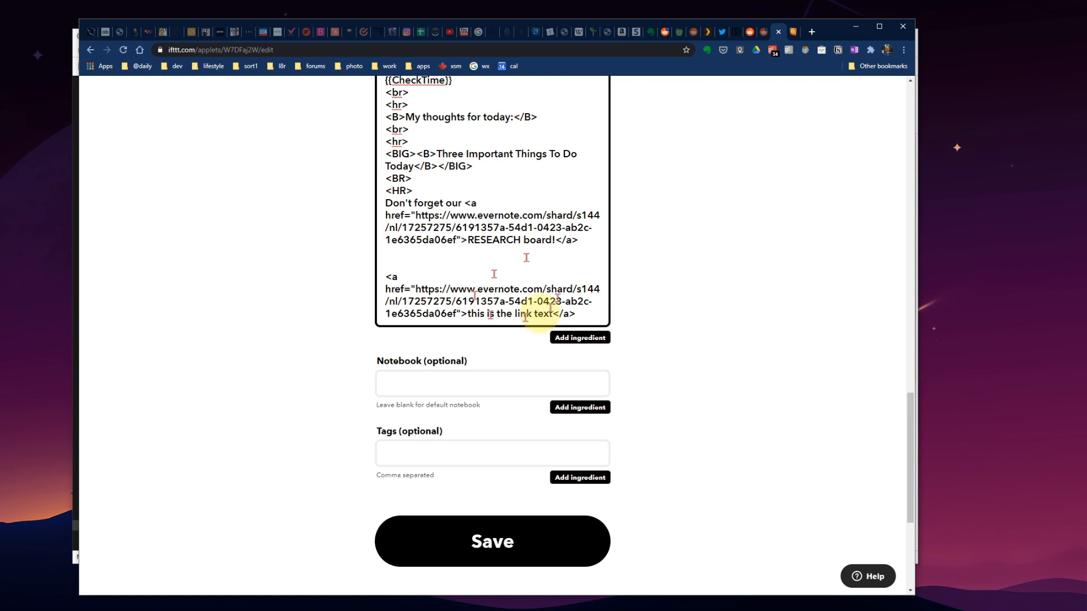
{"action": "left_click_drag", "start_coordinate": [468, 313], "coordinate": [541, 315]}
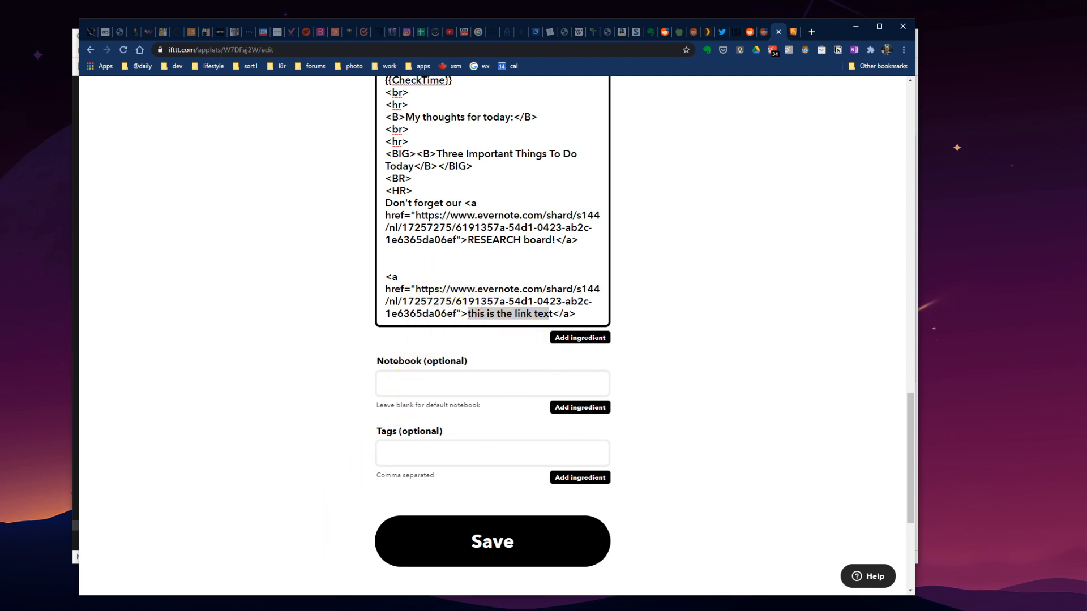
- Switch to Evernote Legacy, follow the RESEARCH board link in the 12:16PM journal note, and go back to the note
{"action": "key", "text": "alt+Tab"}
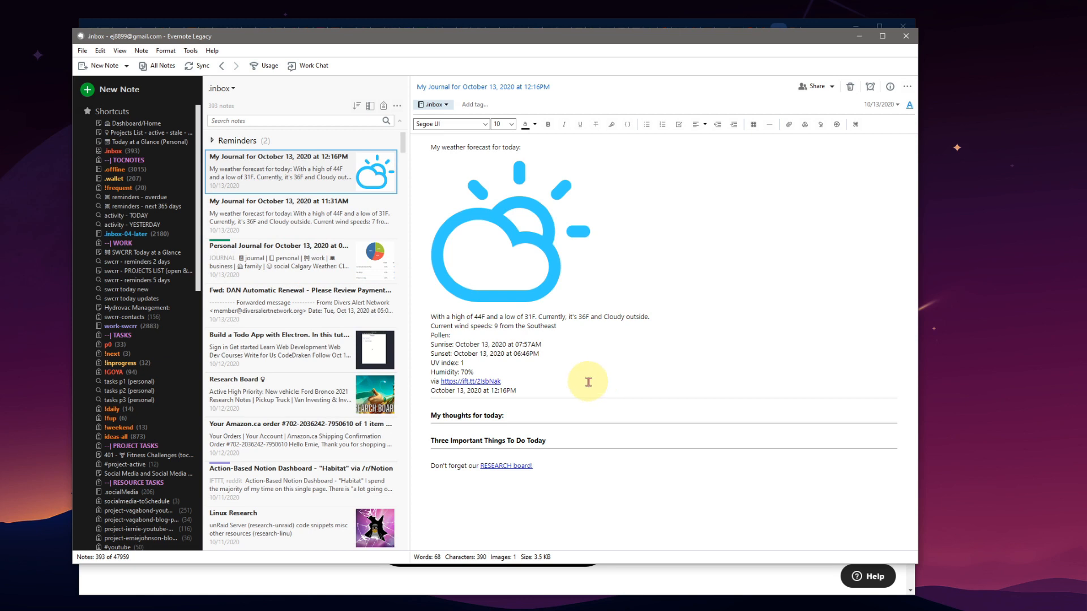
{"action": "left_click", "coordinate": [516, 470]}
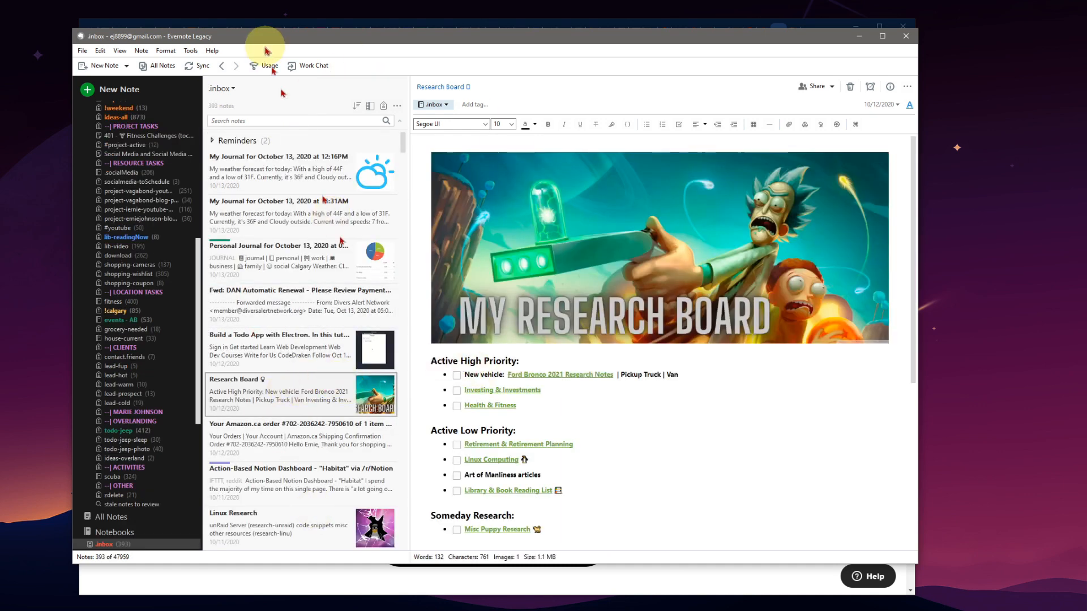
{"action": "left_click", "coordinate": [221, 66]}
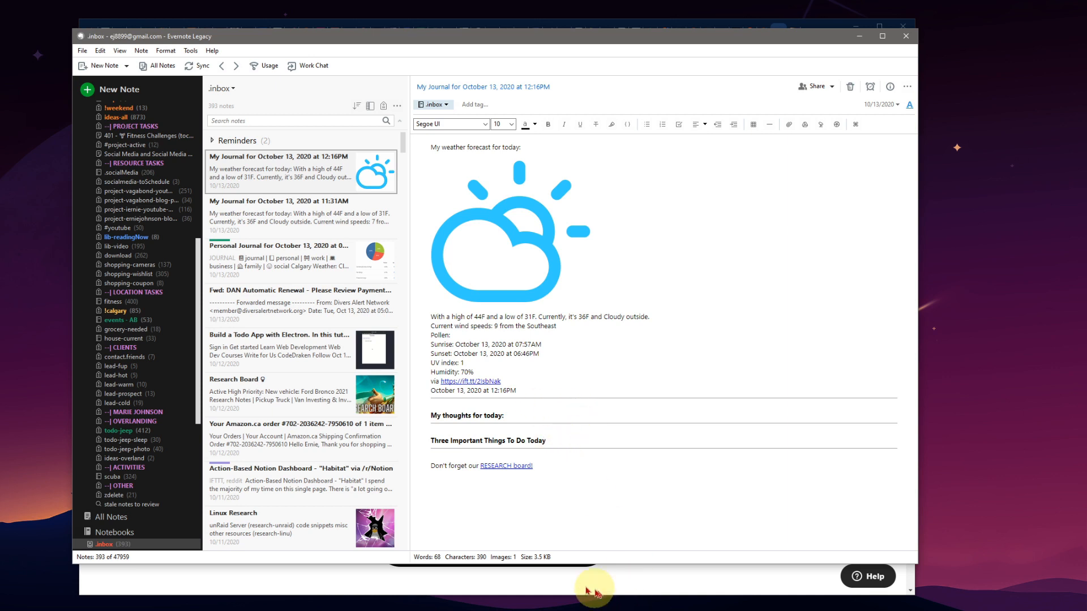
- Compare the 11:31AM journal note with the 05:00AM Personal Journal note, reading through the latter's sections
{"action": "left_click", "coordinate": [324, 238]}
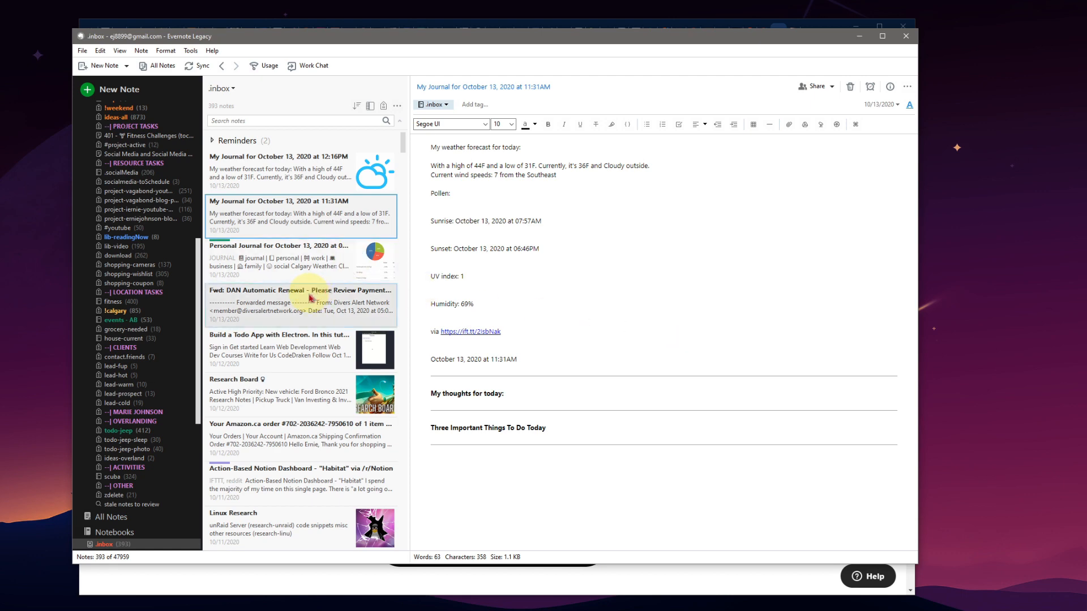
{"action": "left_click", "coordinate": [299, 274]}
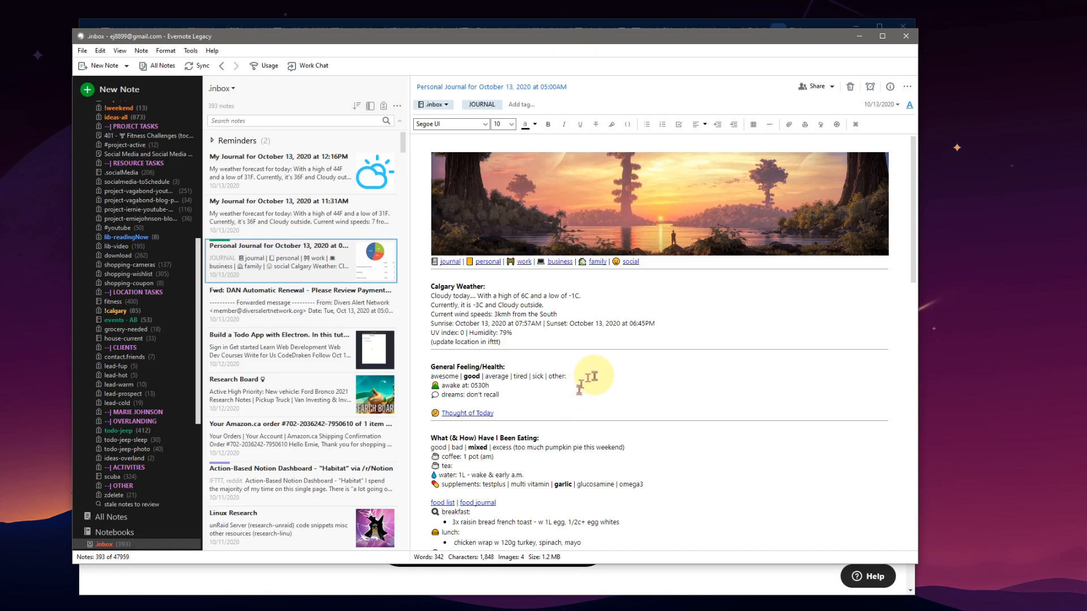
{"action": "scroll", "coordinate": [591, 376], "scroll_direction": "down", "scroll_amount": 15}
{"action": "scroll", "coordinate": [640, 371], "scroll_direction": "up", "scroll_amount": 13}
{"action": "scroll", "coordinate": [640, 374], "scroll_direction": "up", "scroll_amount": 2}
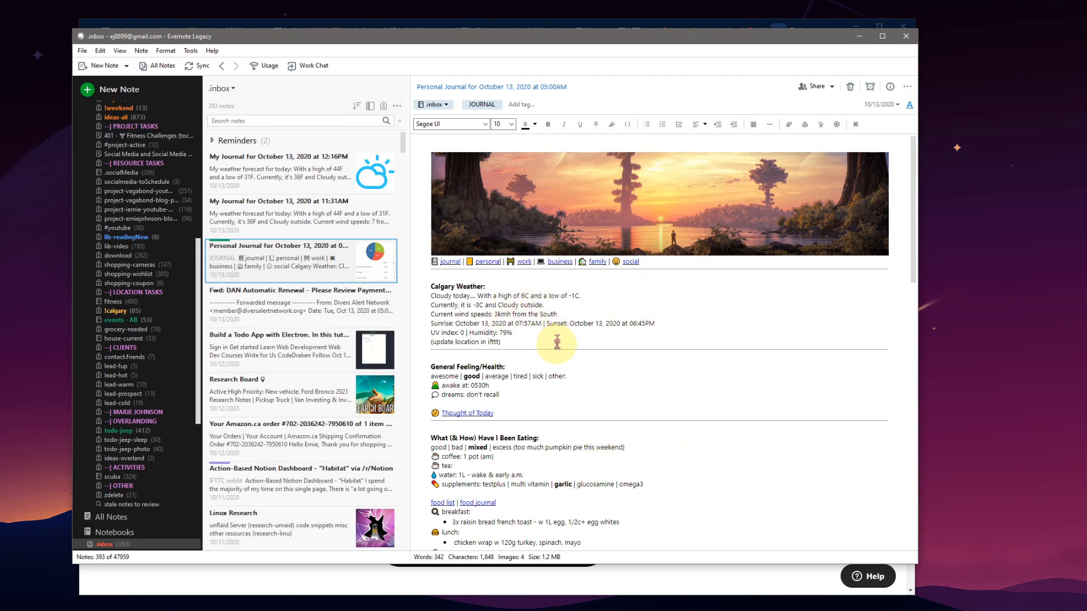
{"action": "scroll", "coordinate": [637, 438], "scroll_direction": "down", "scroll_amount": 10}
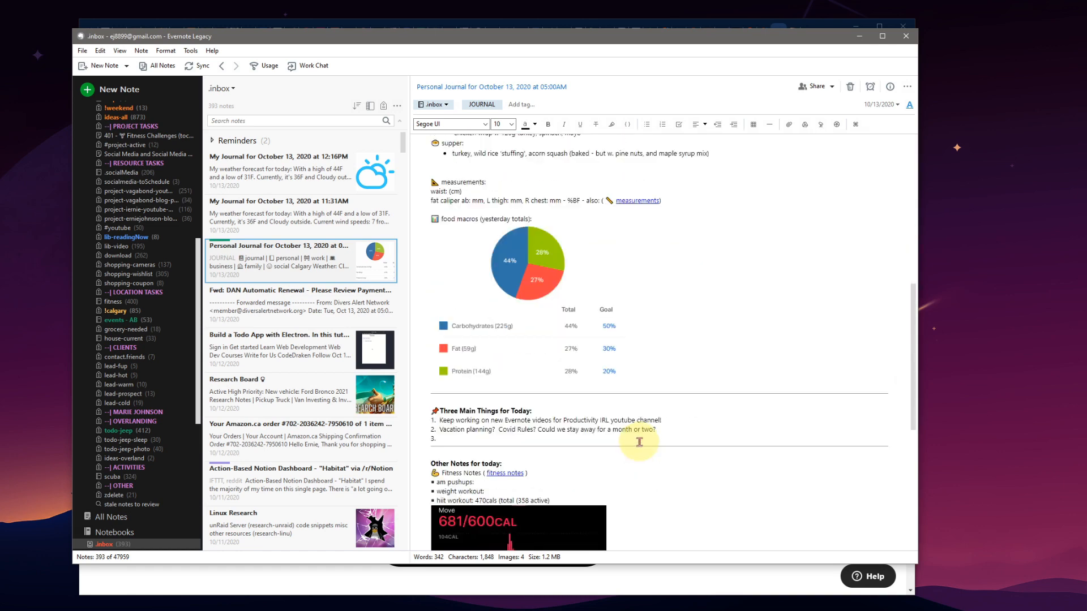
{"action": "scroll", "coordinate": [640, 430], "scroll_direction": "up", "scroll_amount": 10}
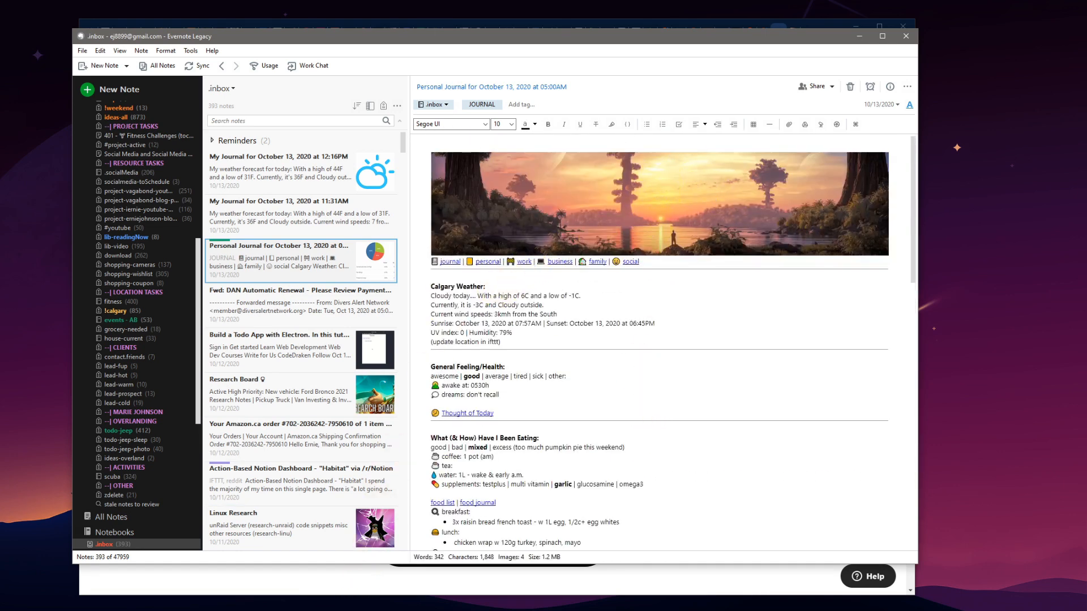
- Switch back to the browser and bring up Reddit's r/WidescreenWallpaper community
{"action": "key", "text": "alt+Tab"}
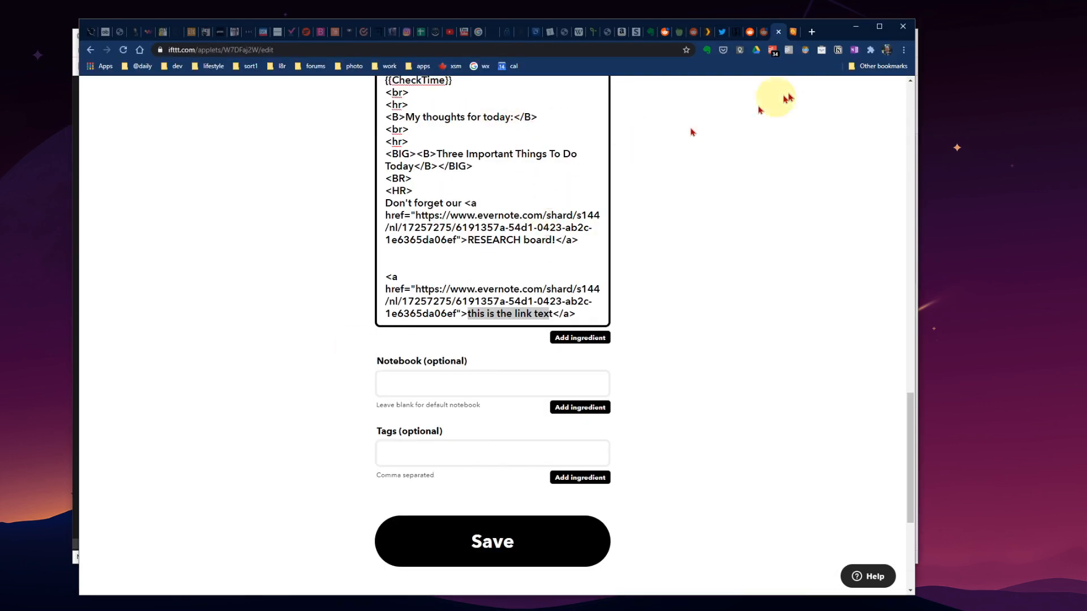
{"action": "left_click", "coordinate": [750, 34]}
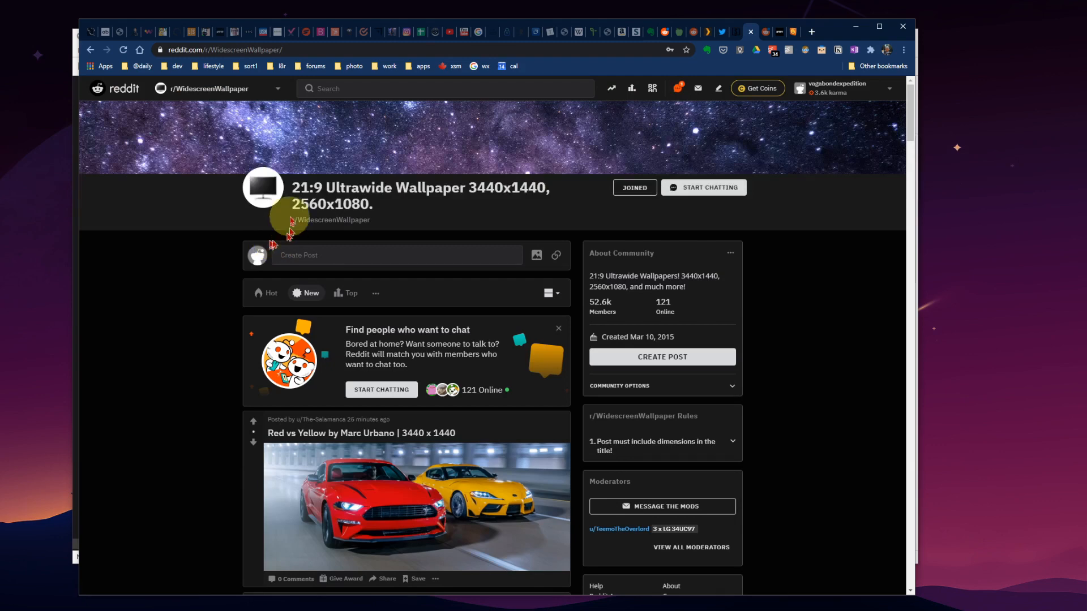
- Browse the wallpaper posts down to "Triple Tree by Josh Pierce", and switch to Evernote to view the 05:00AM journal note's banner
{"action": "scroll", "coordinate": [436, 374], "scroll_direction": "down", "scroll_amount": 20}
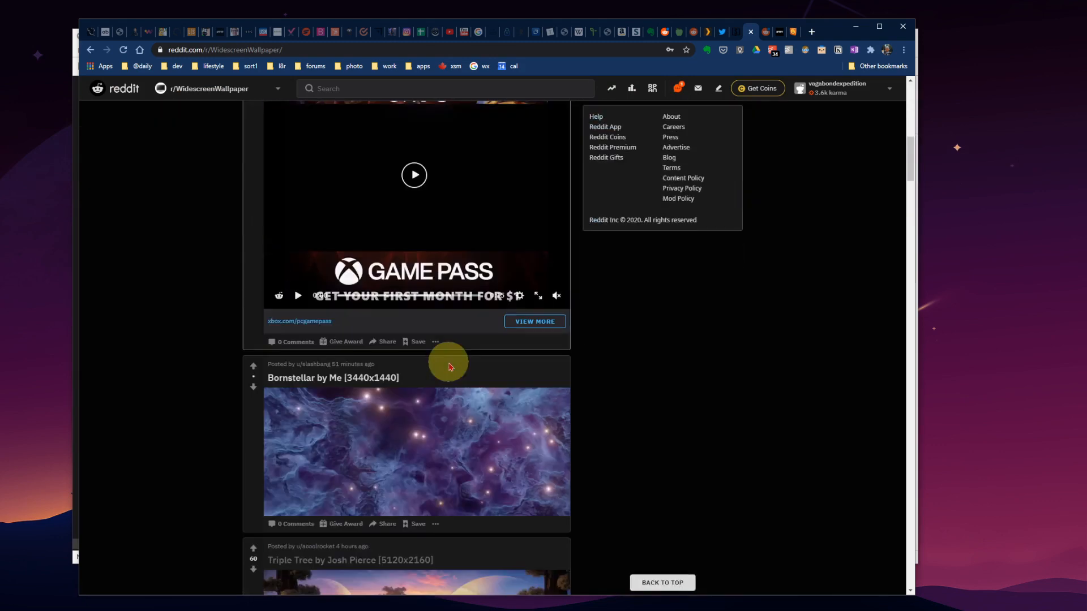
{"action": "scroll", "coordinate": [449, 371], "scroll_direction": "up", "scroll_amount": 3}
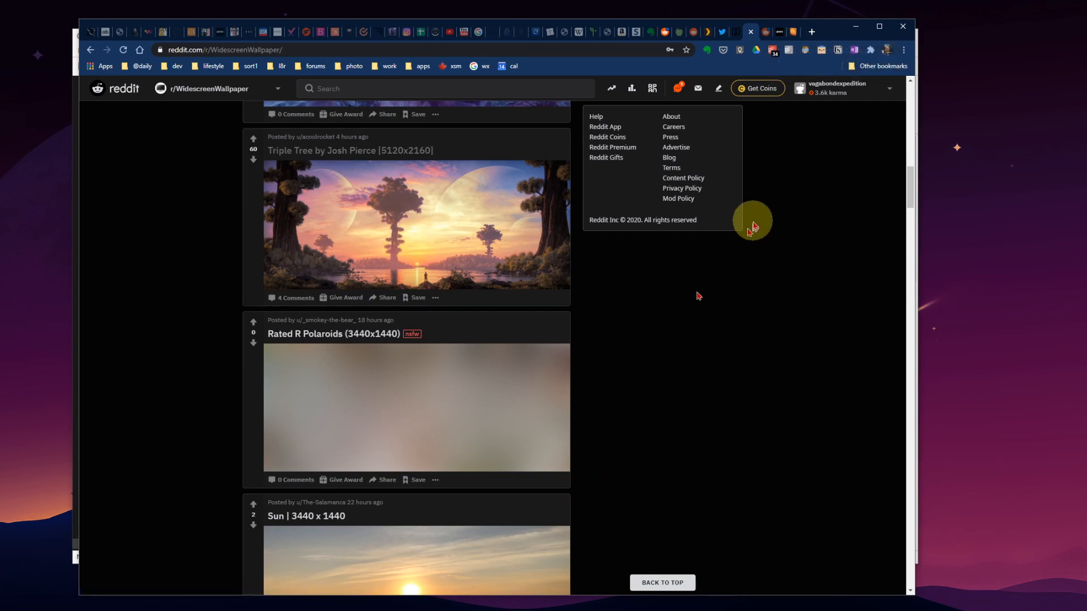
{"action": "left_click", "coordinate": [459, 607]}
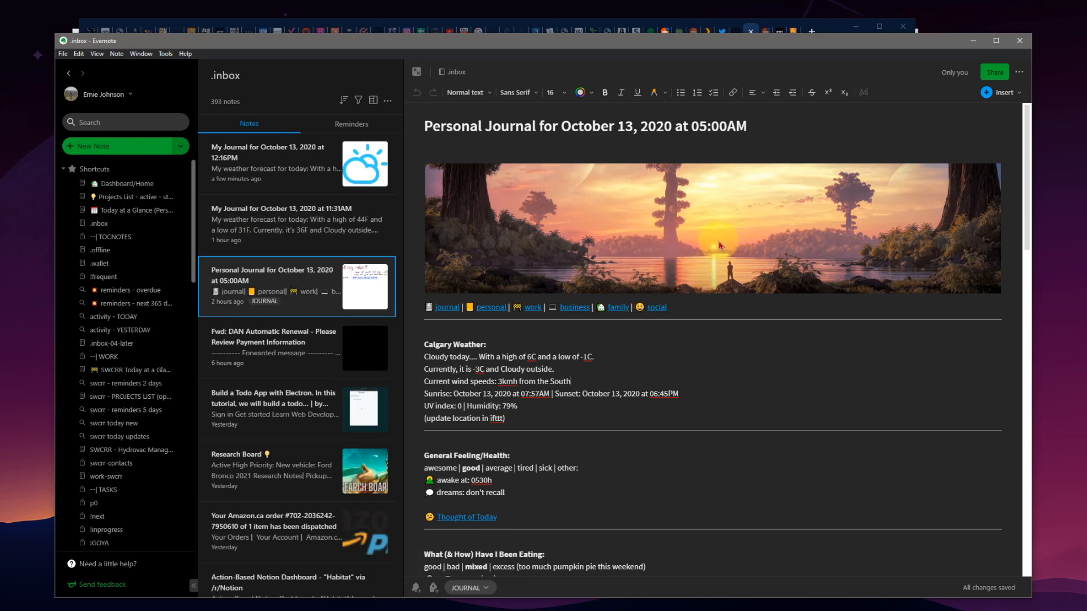
{"action": "scroll", "coordinate": [645, 442], "scroll_direction": "down", "scroll_amount": 5}
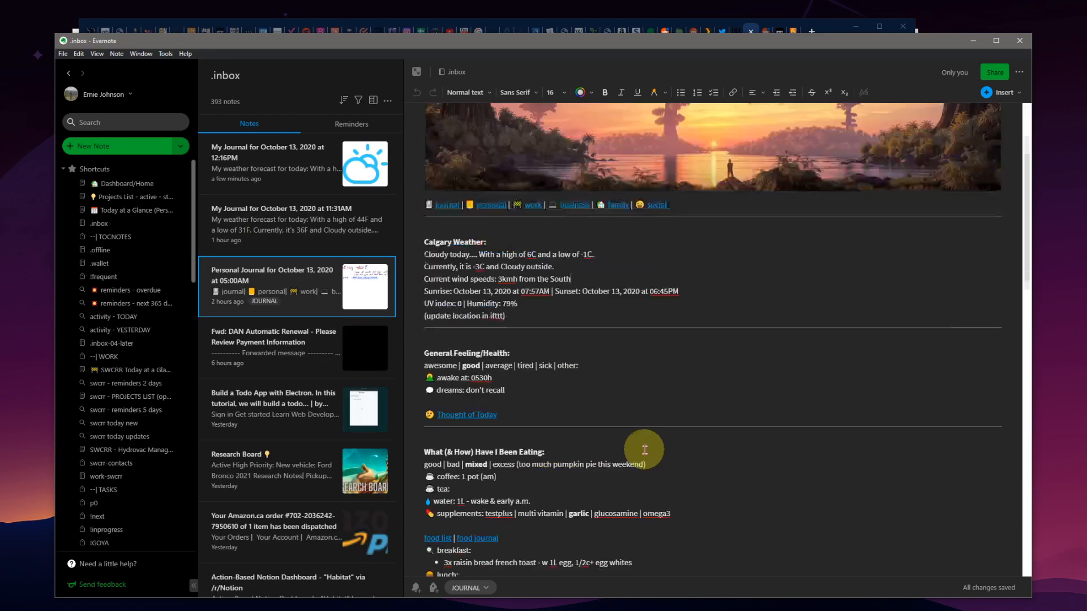
{"action": "scroll", "coordinate": [645, 450], "scroll_direction": "up", "scroll_amount": 5}
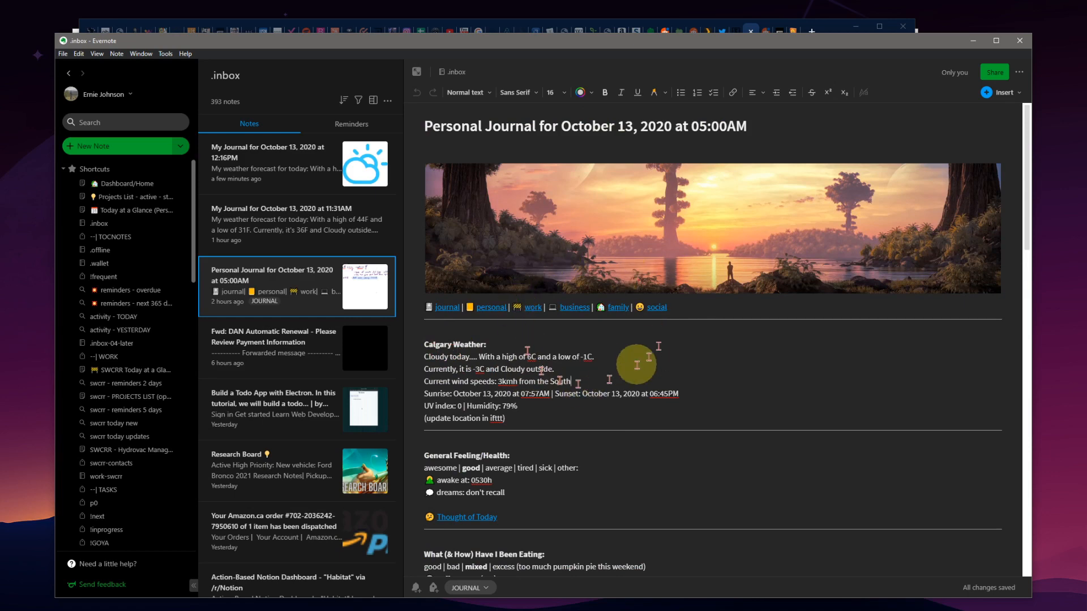
- Minimize the browser and compare the 05:00AM Personal Journal note's layout in Evernote Legacy with the same note in the new Evernote
{"action": "left_click", "coordinate": [855, 26]}
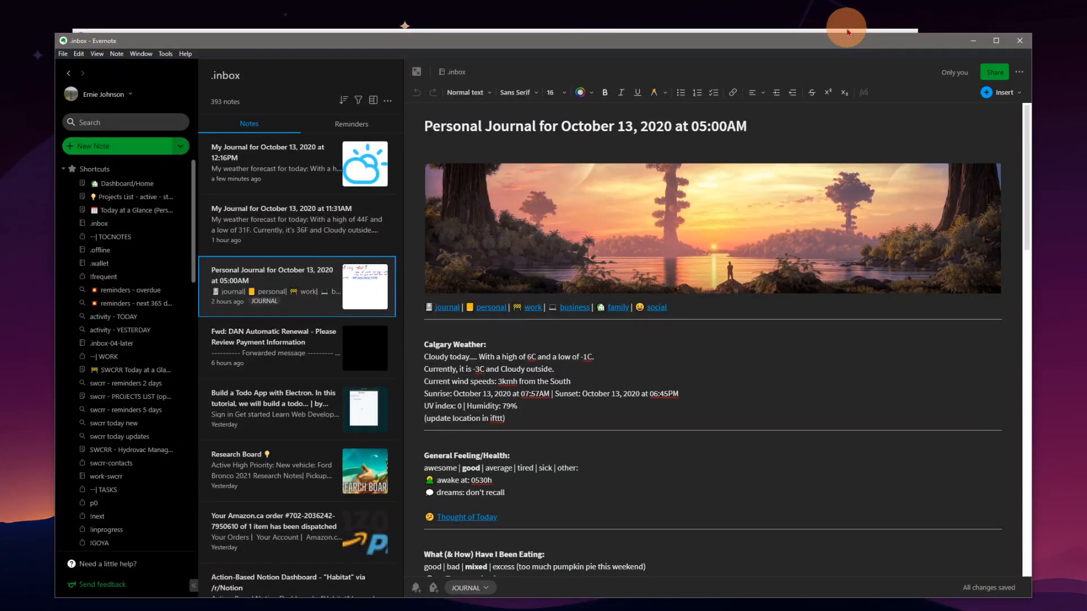
{"action": "left_click", "coordinate": [848, 32]}
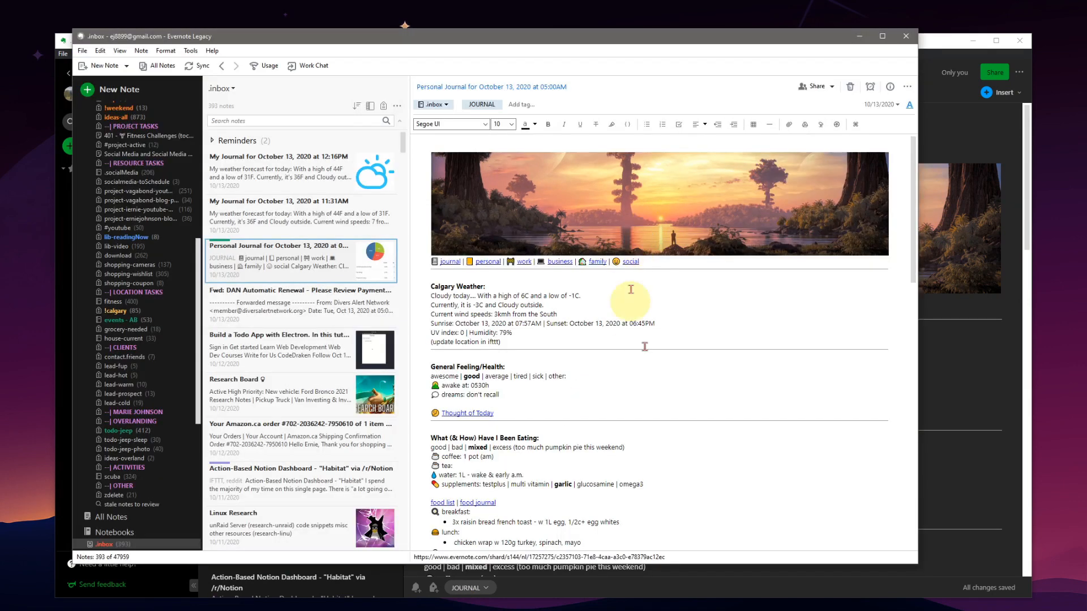
{"action": "scroll", "coordinate": [657, 365], "scroll_direction": "down", "scroll_amount": 10}
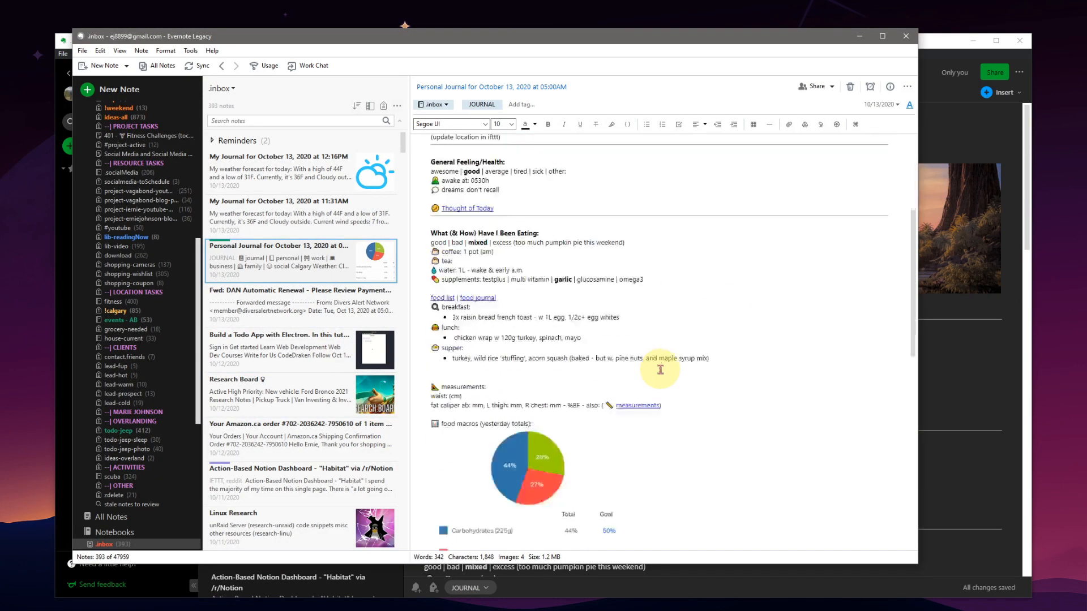
{"action": "scroll", "coordinate": [651, 368], "scroll_direction": "up", "scroll_amount": 10}
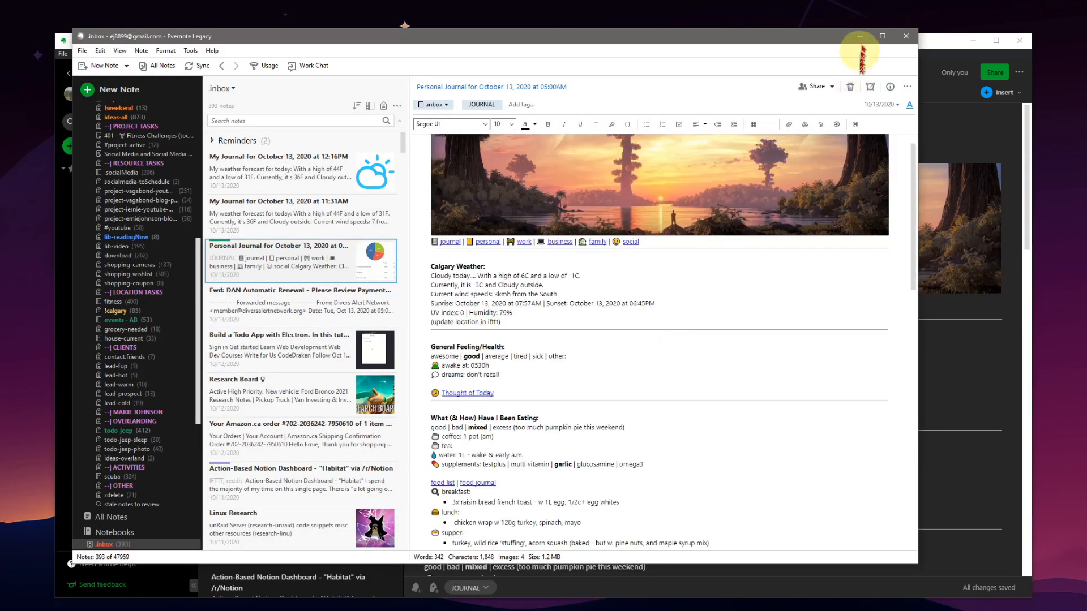
{"action": "left_click", "coordinate": [860, 38]}
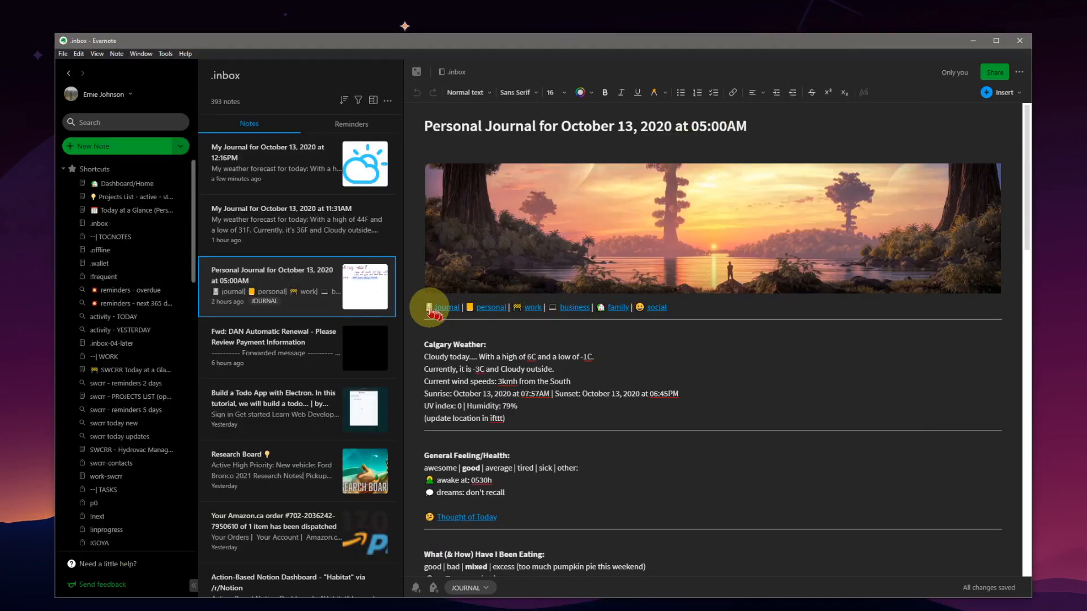
{"action": "scroll", "coordinate": [521, 384], "scroll_direction": "down", "scroll_amount": 3}
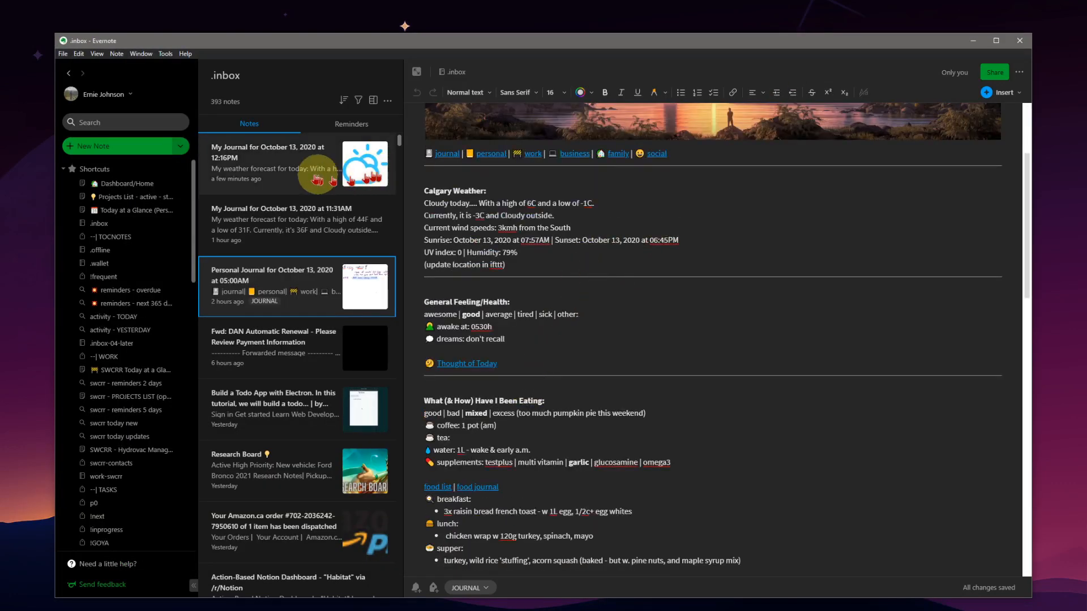
- Open the 12:16PM journal note, follow its RESEARCH board link into the browser, close that page and return to Evernote
{"action": "left_click", "coordinate": [295, 173]}
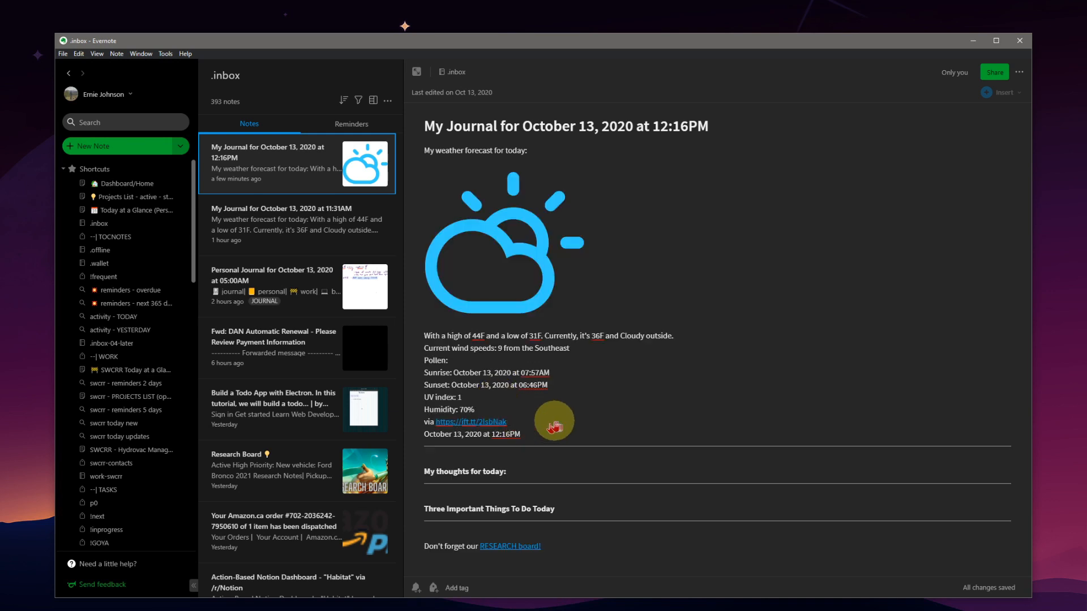
{"action": "left_click", "coordinate": [498, 550]}
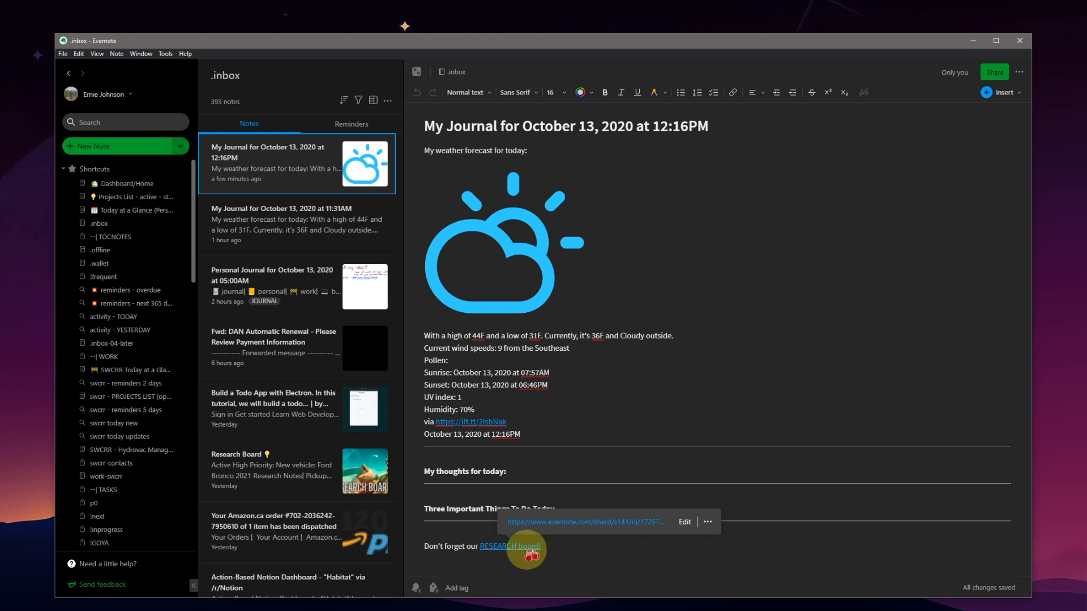
{"action": "left_click", "coordinate": [498, 546]}
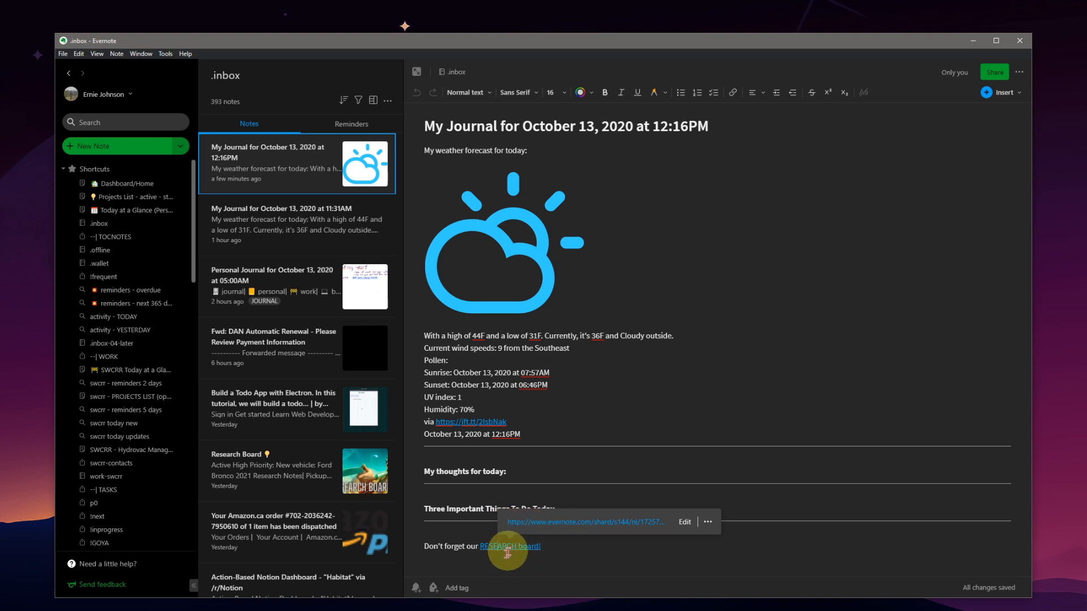
{"action": "left_click", "coordinate": [600, 529]}
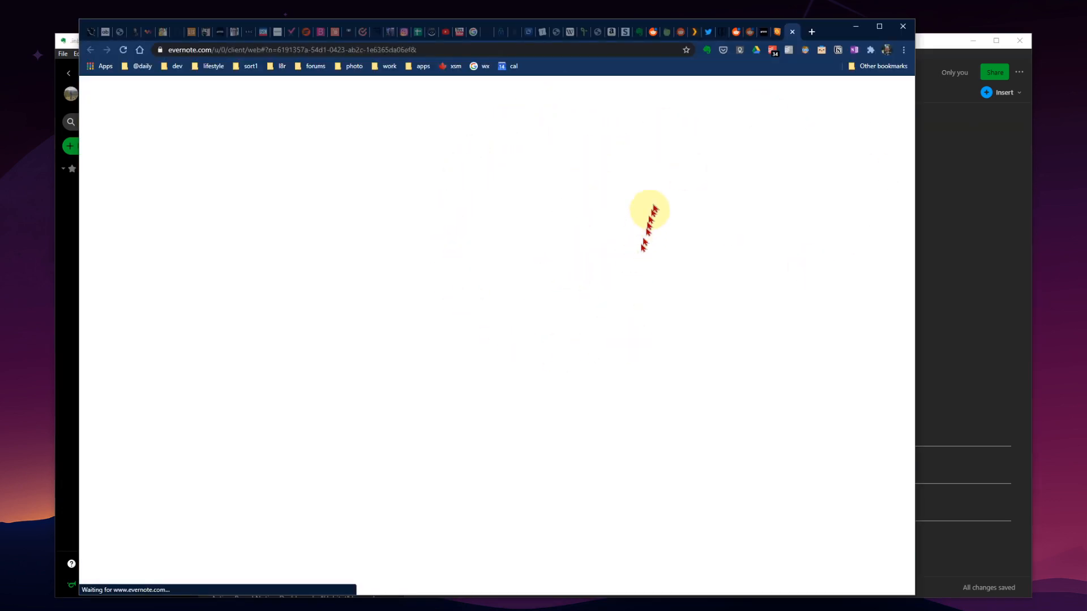
{"action": "left_click", "coordinate": [792, 32]}
{"action": "left_click", "coordinate": [855, 26]}
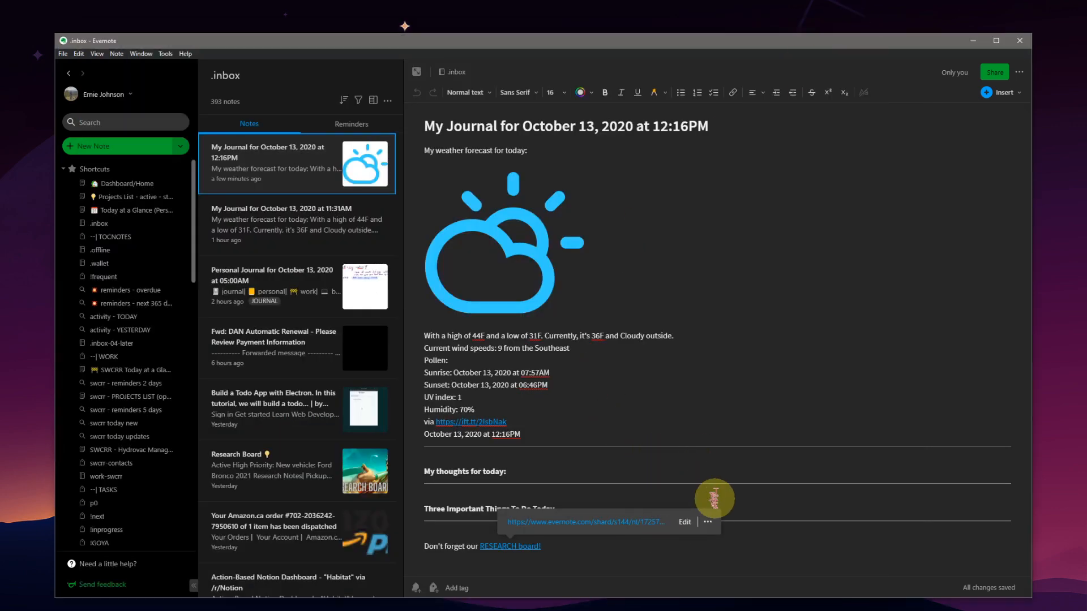
- Switch to Evernote Legacy and look through the sections of the 05:00AM Personal Journal note
{"action": "left_click", "coordinate": [703, 457]}
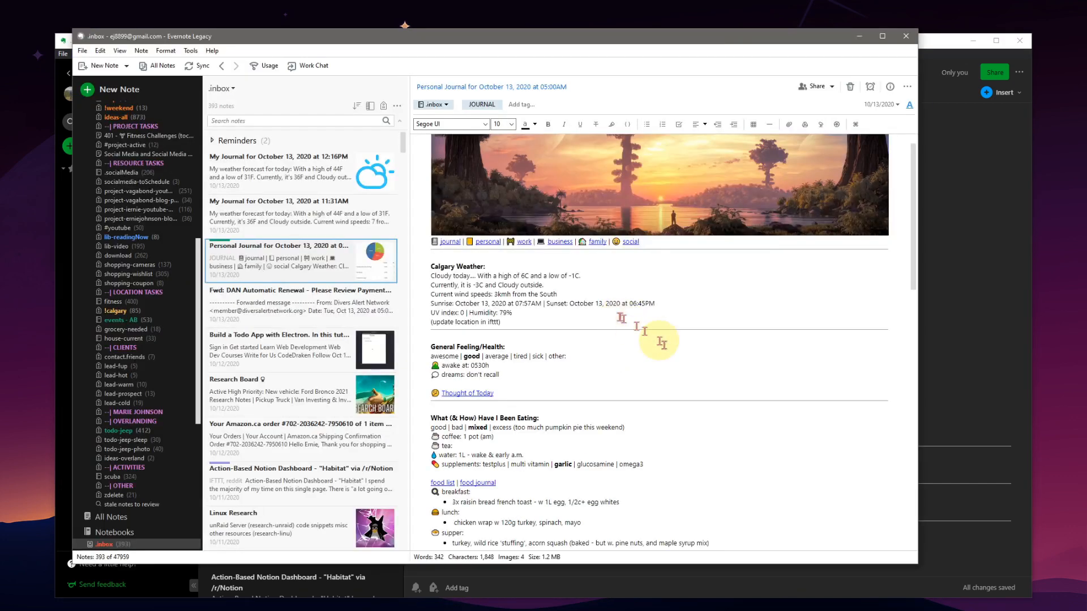
{"action": "scroll", "coordinate": [685, 396], "scroll_direction": "down", "scroll_amount": 10}
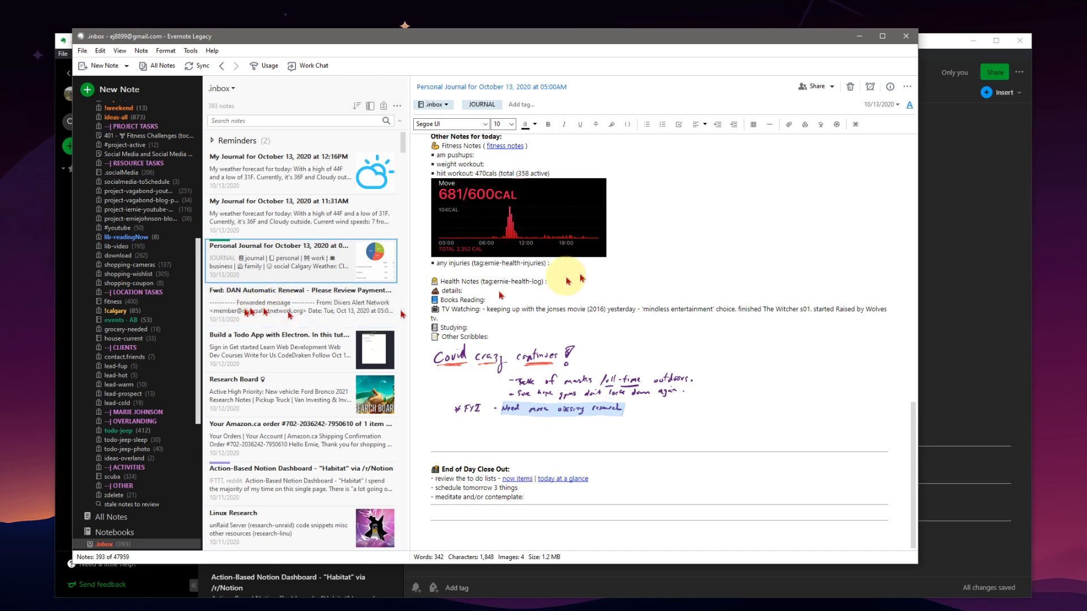
{"action": "scroll", "coordinate": [529, 292], "scroll_direction": "up", "scroll_amount": 15}
{"action": "scroll", "coordinate": [521, 317], "scroll_direction": "up", "scroll_amount": 2}
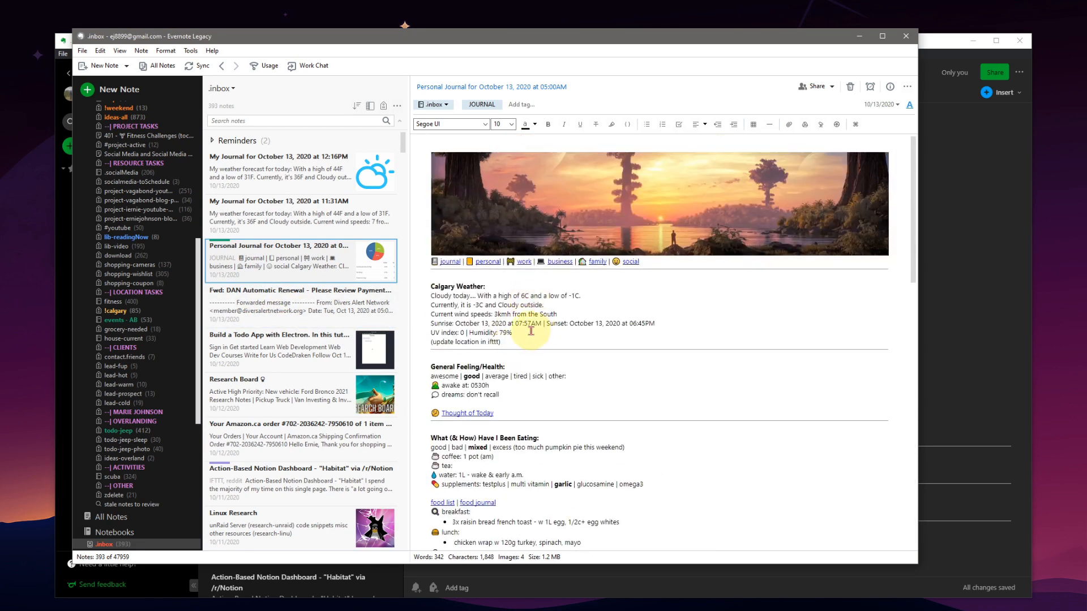
{"action": "scroll", "coordinate": [528, 351], "scroll_direction": "down", "scroll_amount": 4}
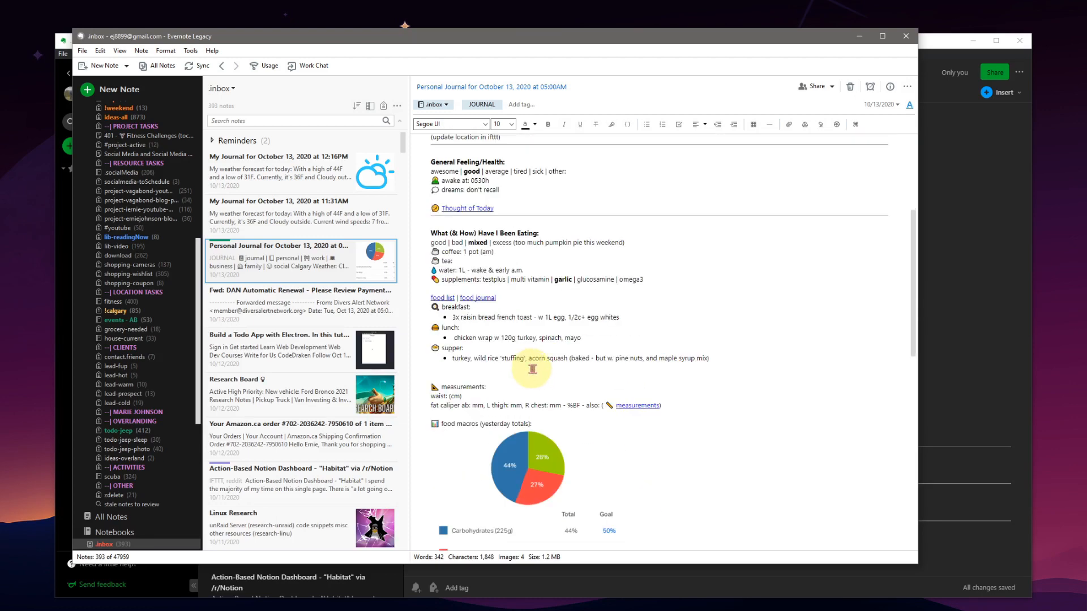
{"action": "scroll", "coordinate": [531, 369], "scroll_direction": "down", "scroll_amount": 5}
- From the 12:16PM journal note, follow the RESEARCH board and Ford Bronco 2021 Research Notes links, and go back to the journal note
{"action": "left_click", "coordinate": [286, 180]}
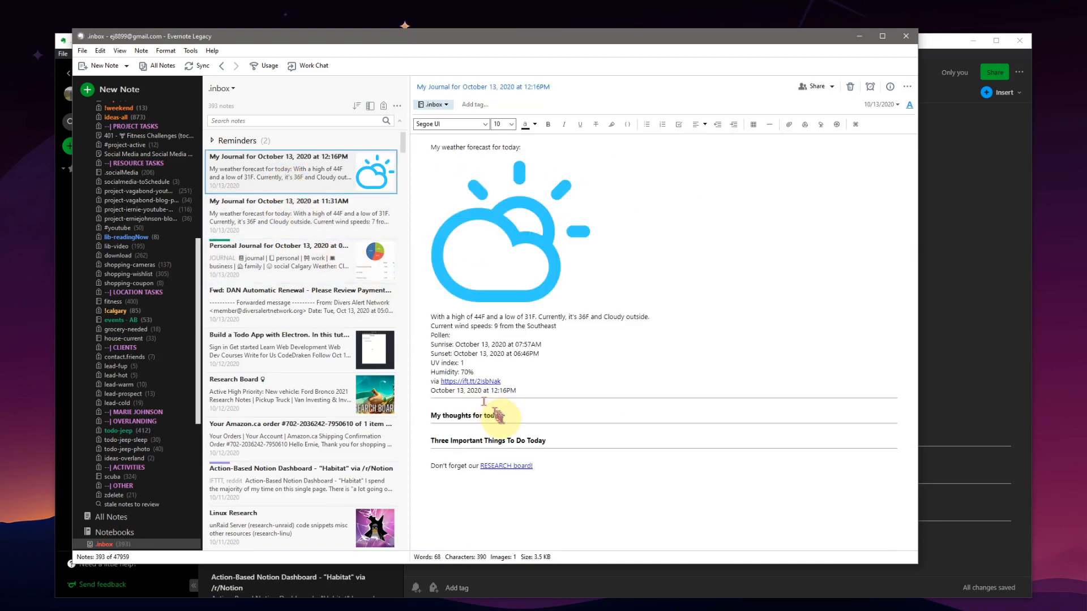
{"action": "left_click", "coordinate": [496, 468]}
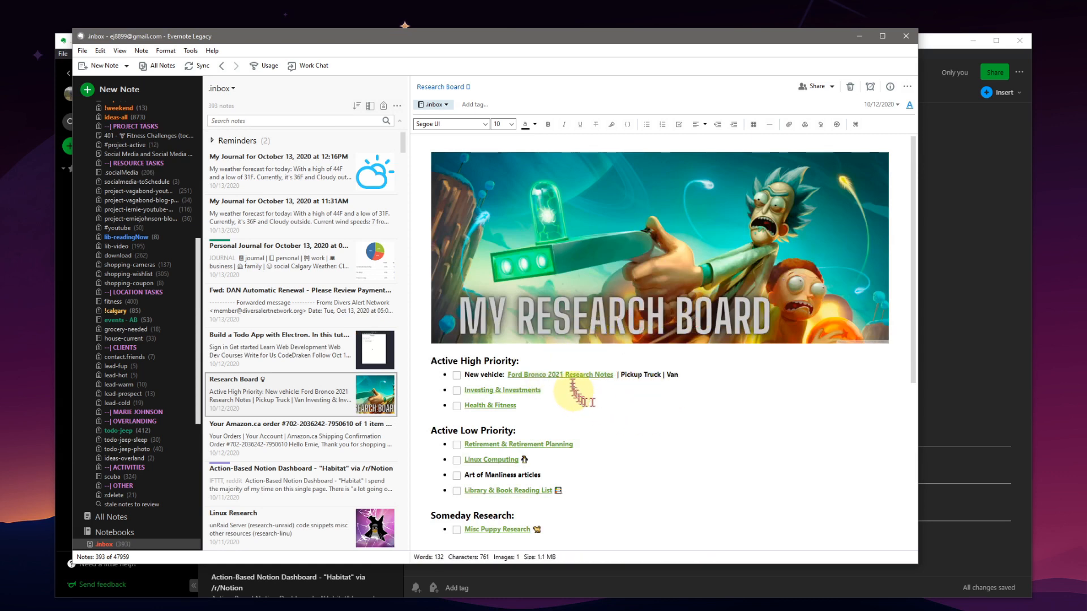
{"action": "left_click", "coordinate": [529, 375]}
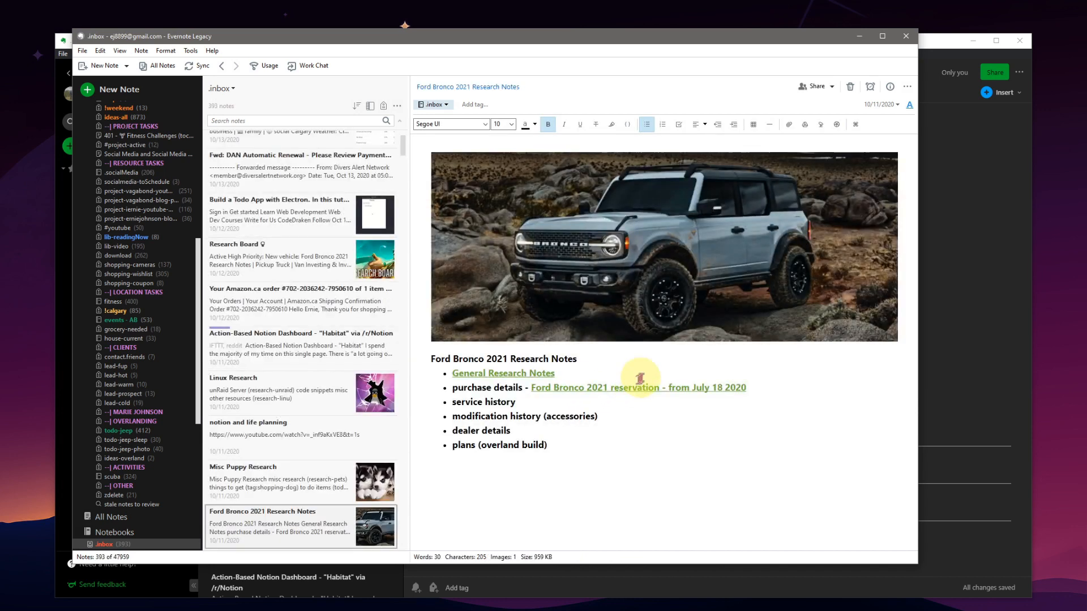
{"action": "left_click", "coordinate": [222, 67]}
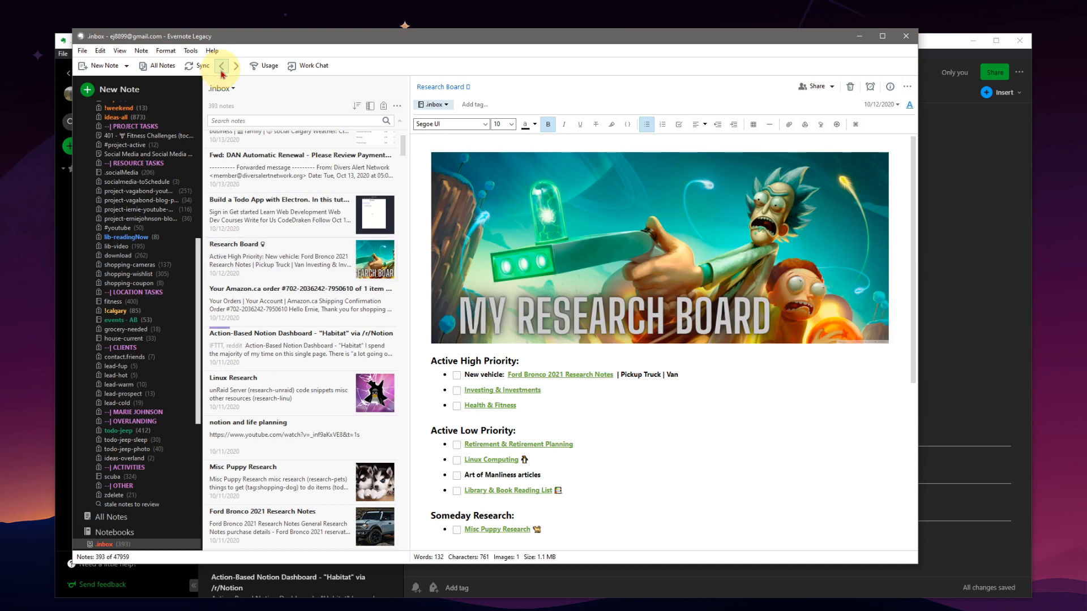
{"action": "left_click", "coordinate": [221, 71]}
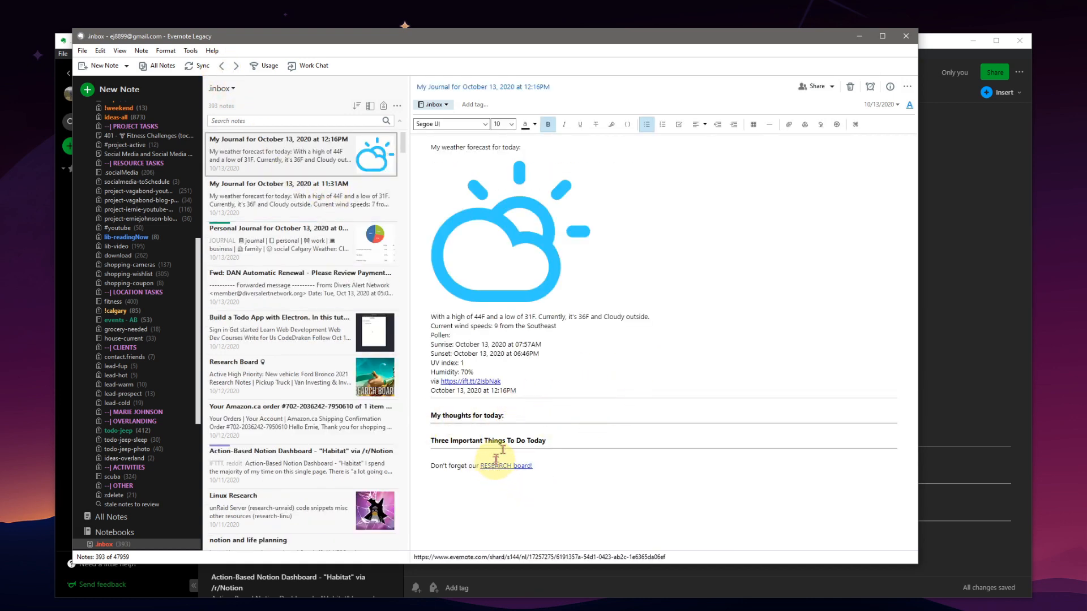
- Switch to the new Evernote and review the 11:31AM journal note
{"action": "key", "text": "alt+Tab"}
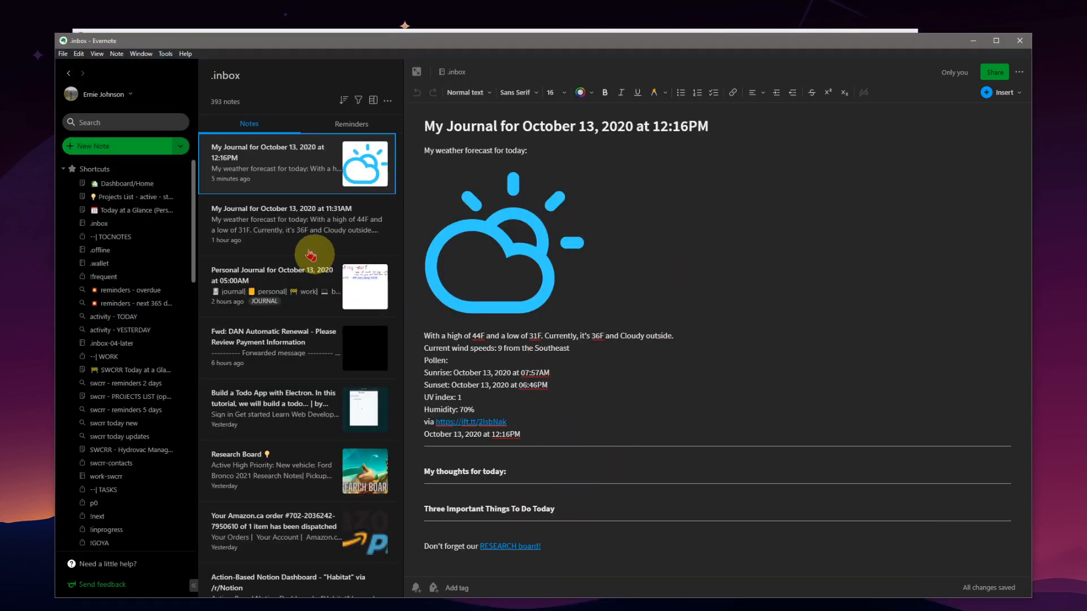
{"action": "left_click", "coordinate": [295, 241]}
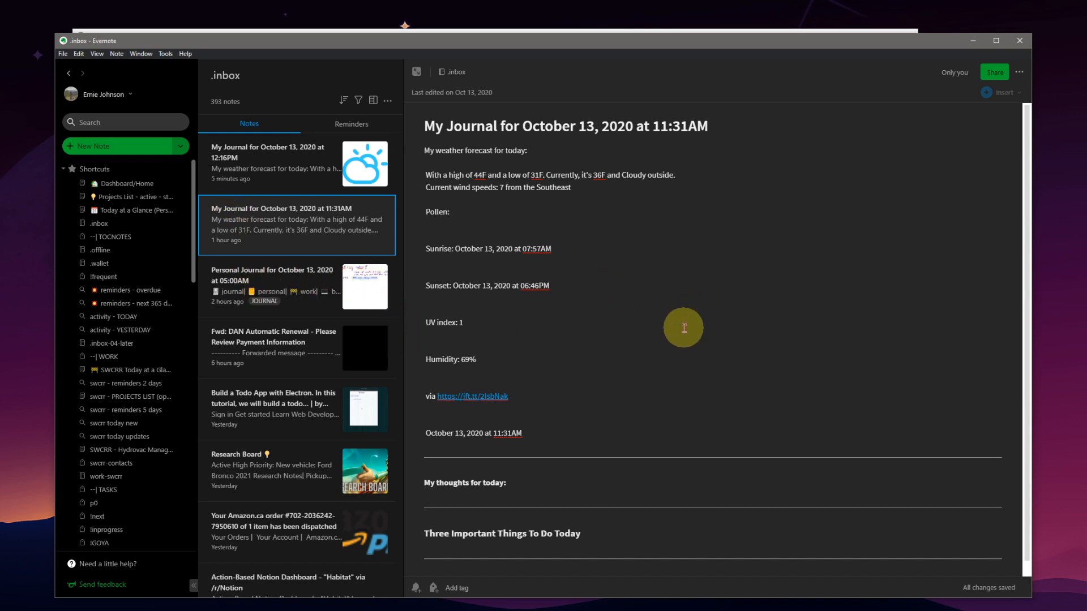
{"action": "scroll", "coordinate": [543, 376], "scroll_direction": "down", "scroll_amount": 1}
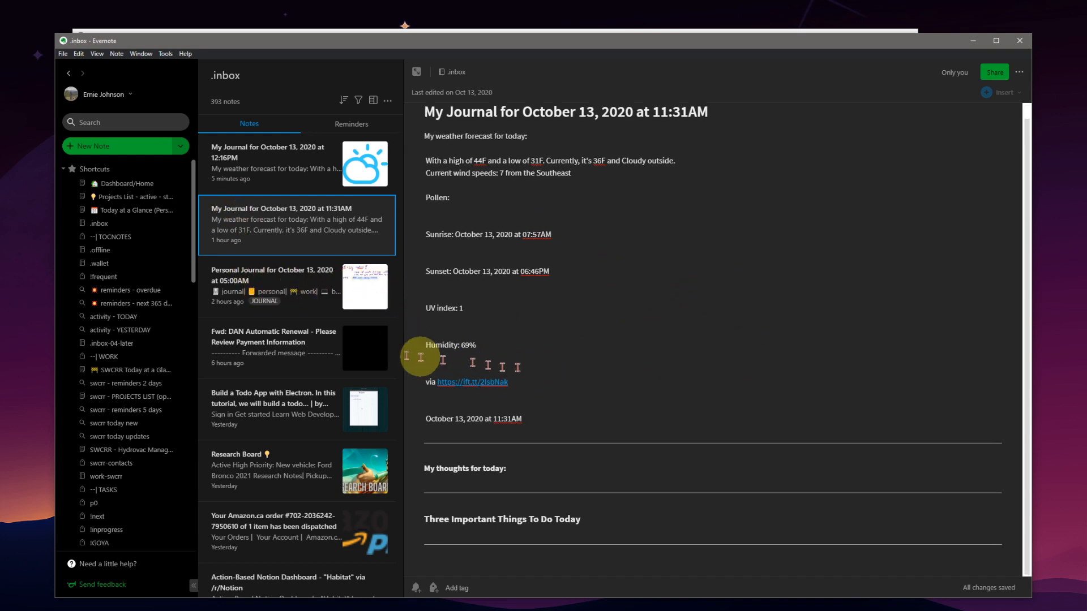
- Open the 05:00AM Personal Journal note and examine its sections from Calgary Weather through End of Day Close Out
{"action": "left_click", "coordinate": [315, 283]}
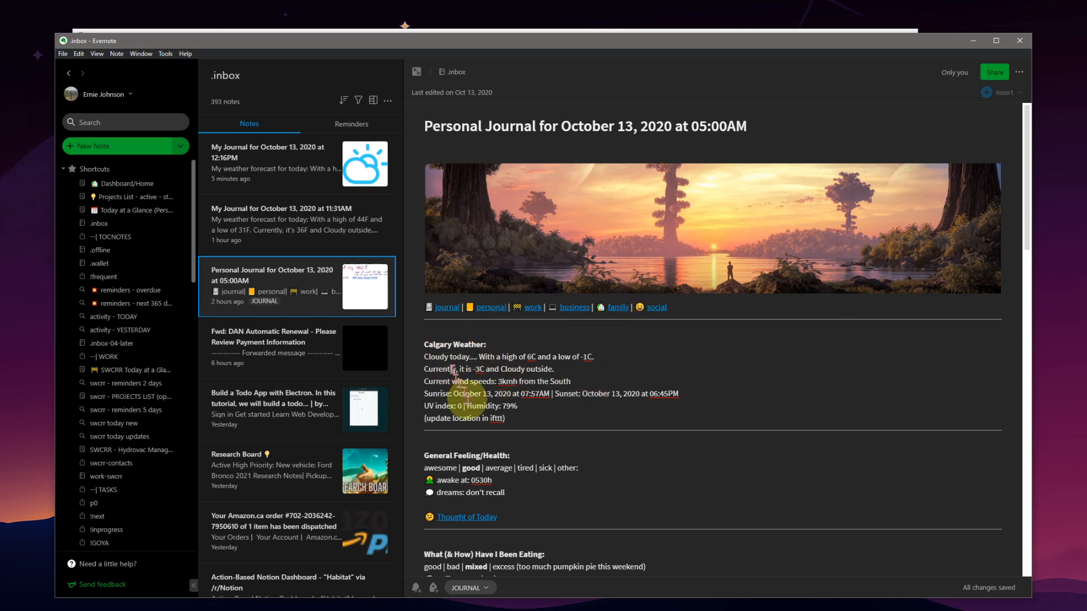
{"action": "scroll", "coordinate": [498, 498], "scroll_direction": "down", "scroll_amount": 2}
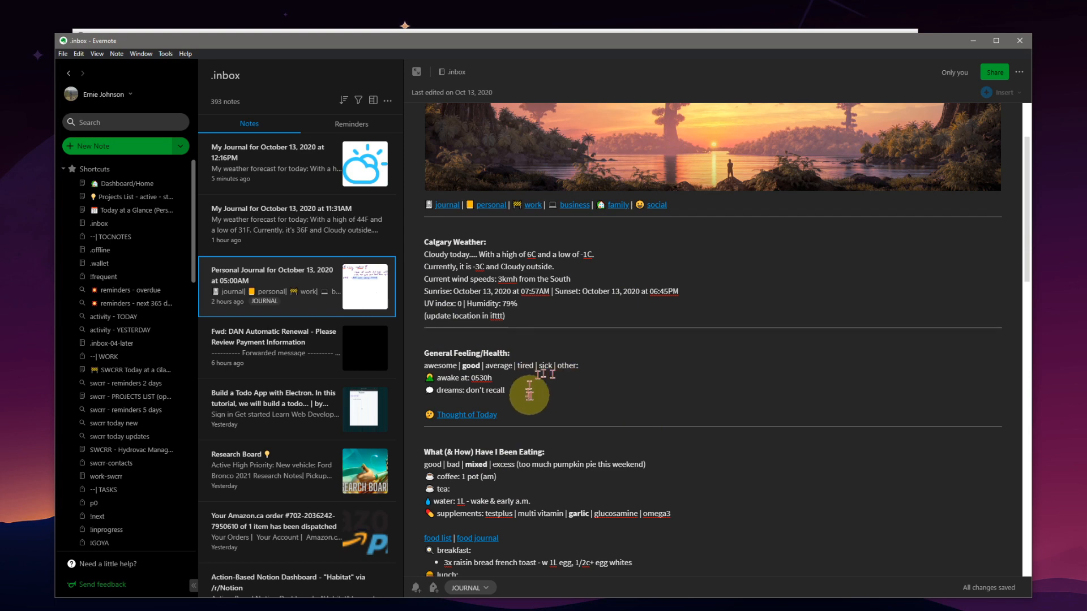
{"action": "scroll", "coordinate": [534, 391], "scroll_direction": "down", "scroll_amount": 4}
{"action": "scroll", "coordinate": [552, 369], "scroll_direction": "down", "scroll_amount": 4}
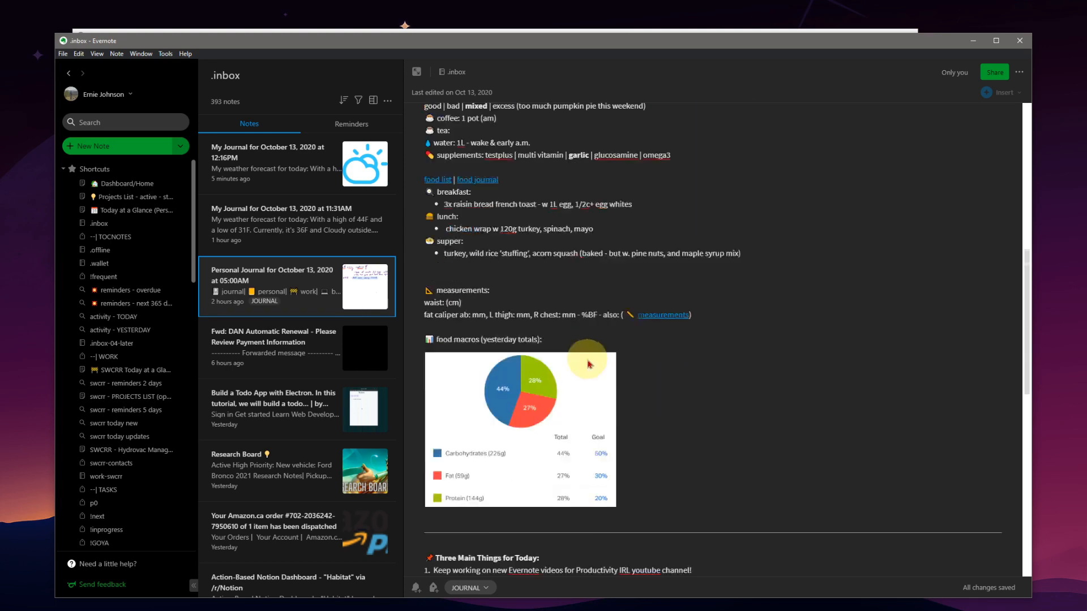
{"action": "scroll", "coordinate": [704, 347], "scroll_direction": "down", "scroll_amount": 6}
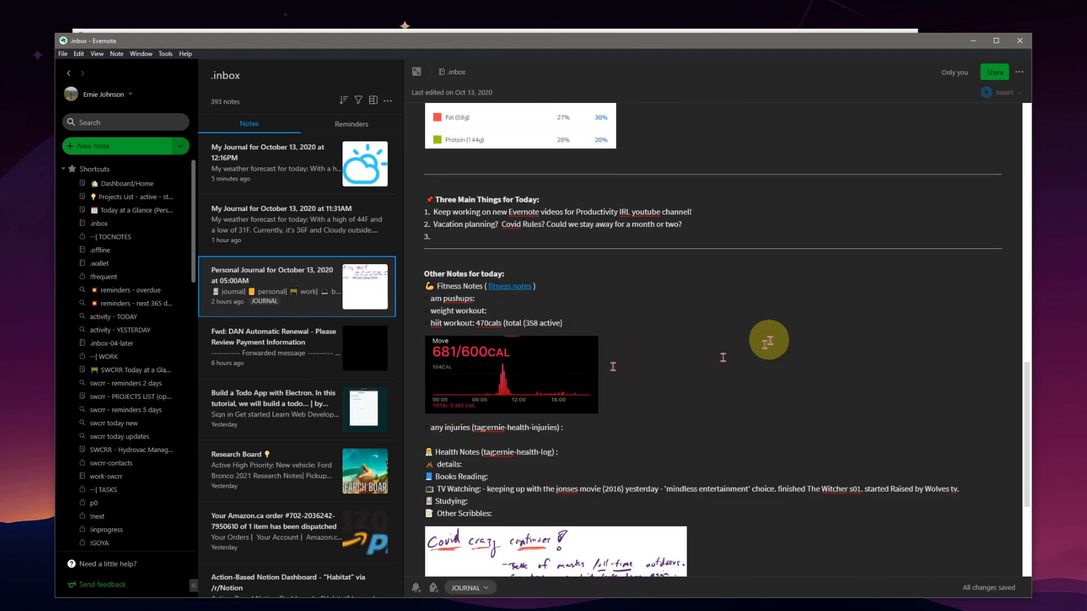
{"action": "scroll", "coordinate": [759, 368], "scroll_direction": "down", "scroll_amount": 4}
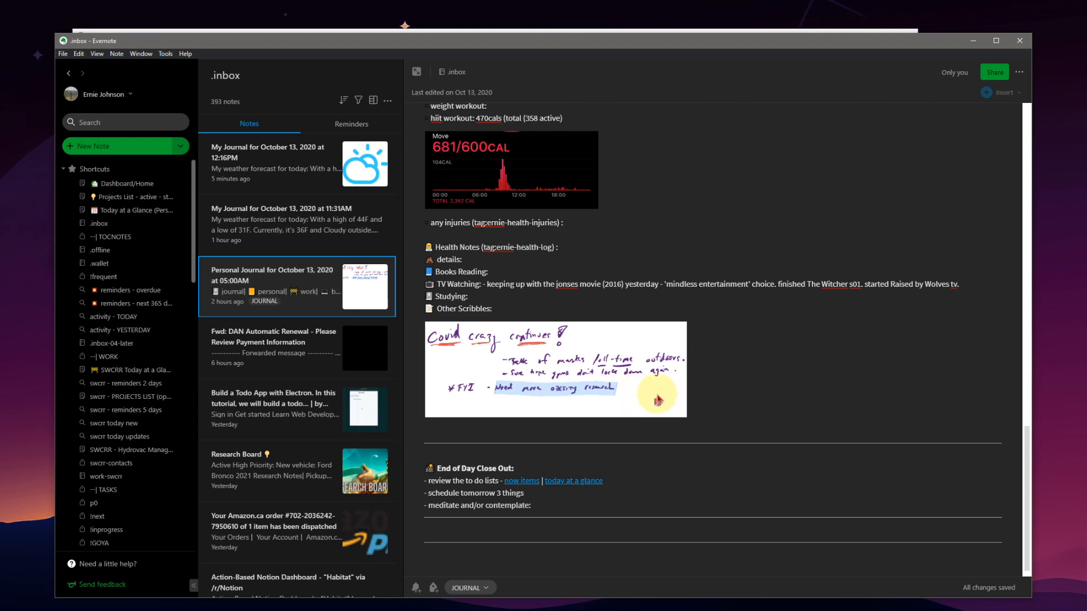
{"action": "scroll", "coordinate": [760, 405], "scroll_direction": "down", "scroll_amount": 1}
{"action": "scroll", "coordinate": [761, 403], "scroll_direction": "up", "scroll_amount": 15}
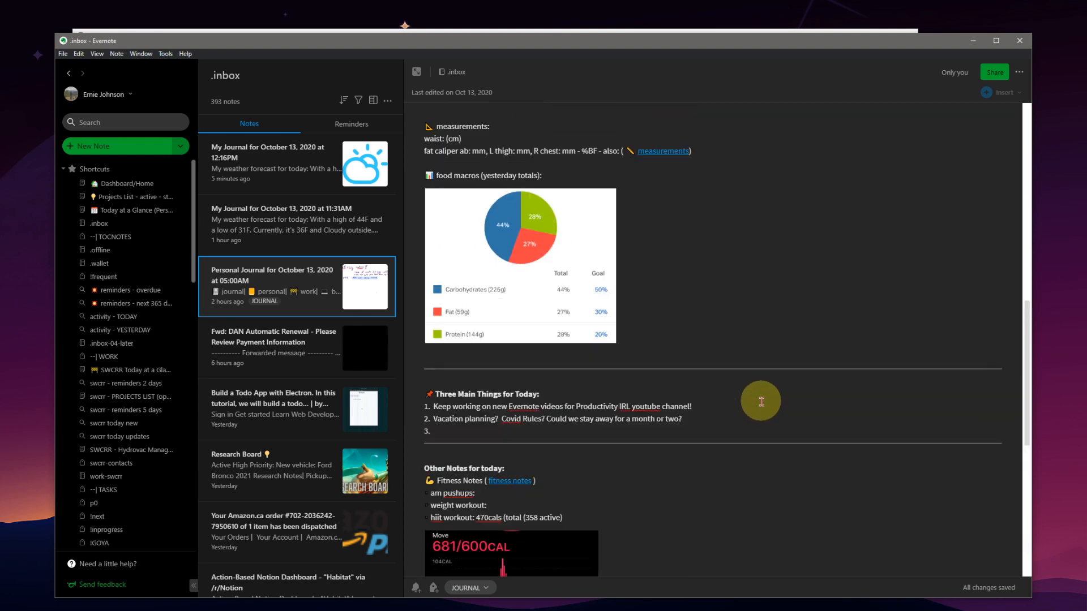